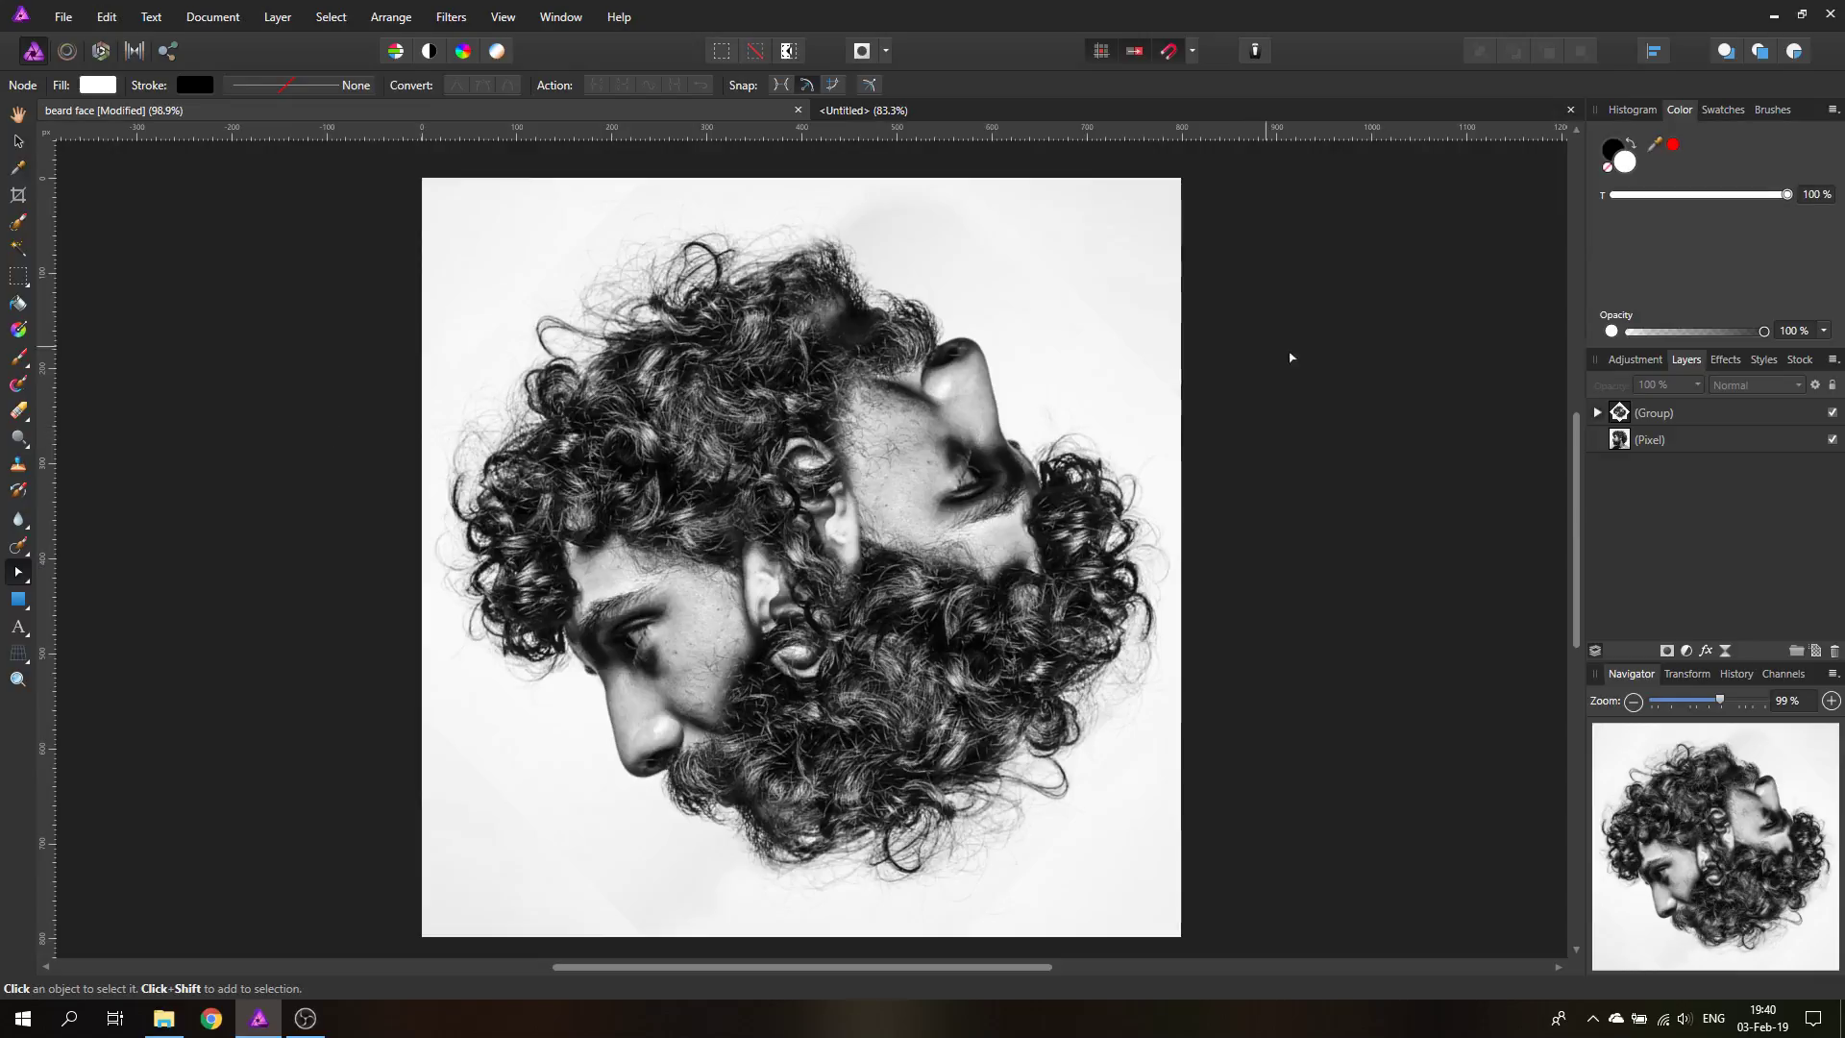
Step: Hide the finished composite group, look at the second portrait document, and compare the composite with the original portrait
{"action": "left_click", "coordinate": [1832, 412]}
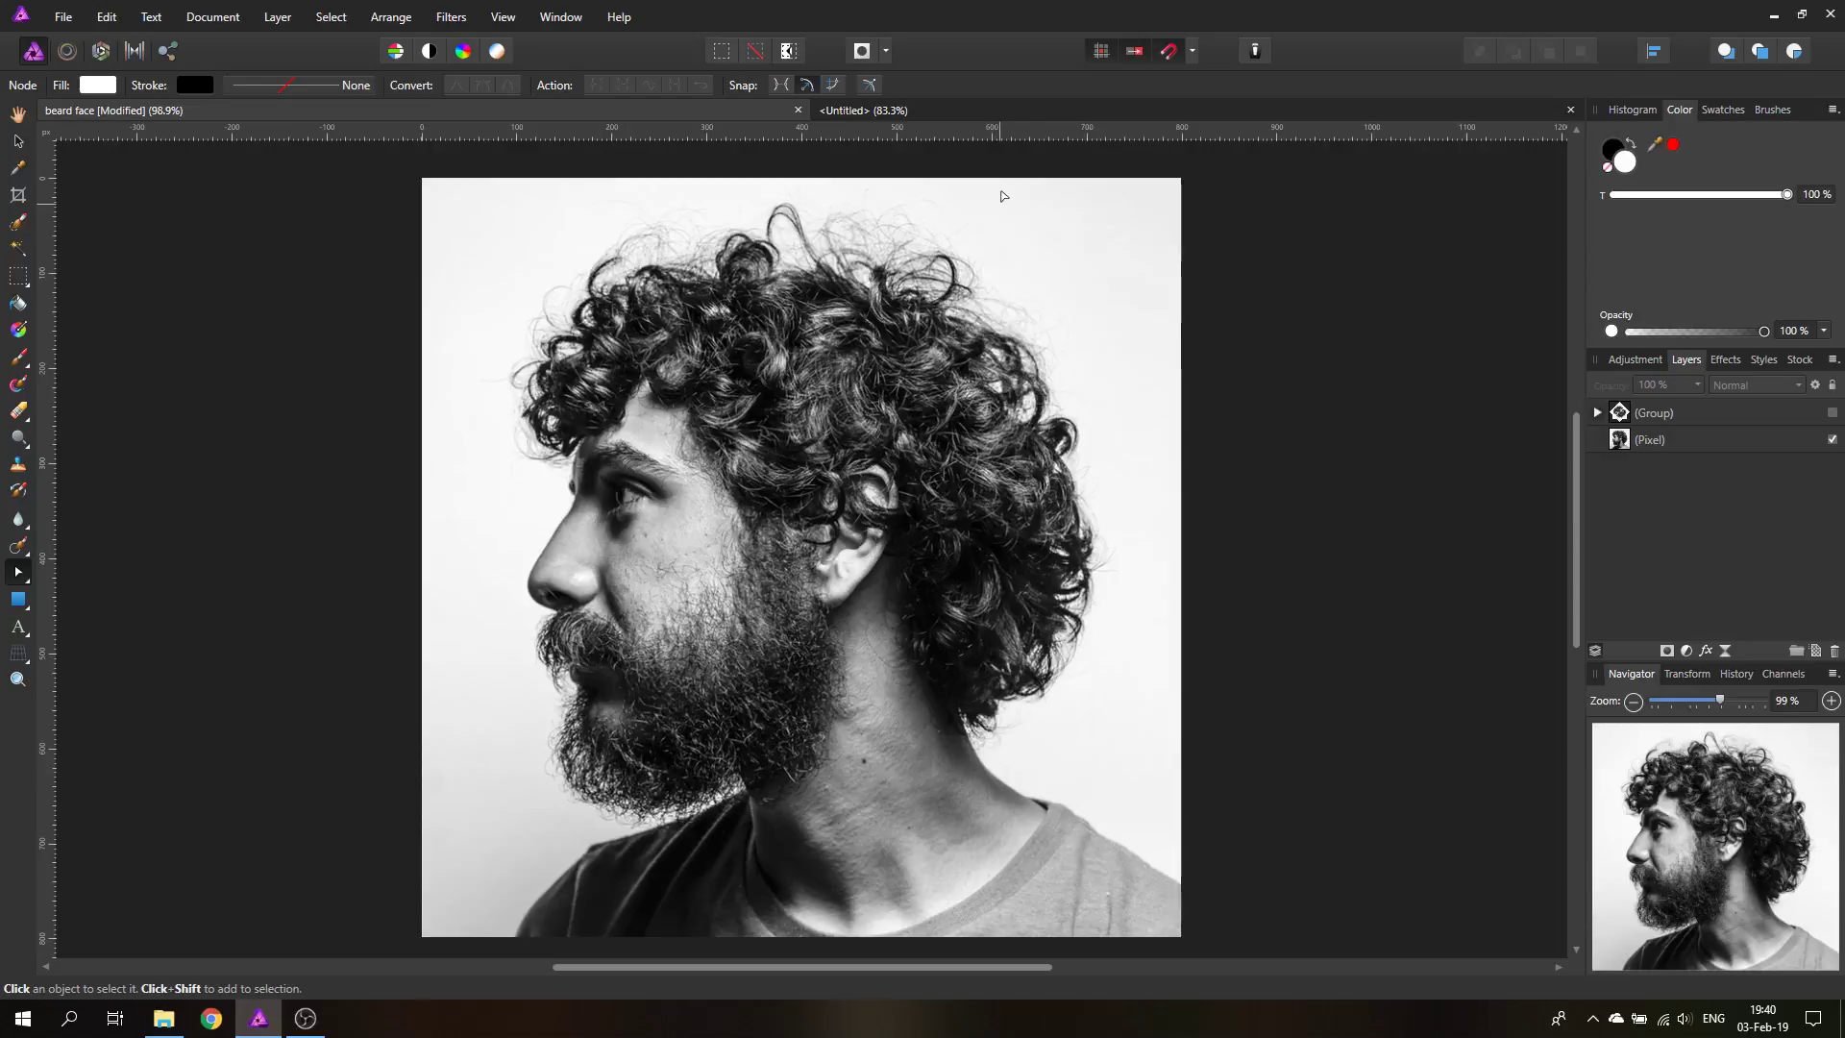
{"action": "left_click", "coordinate": [961, 108]}
{"action": "key", "text": "h"}
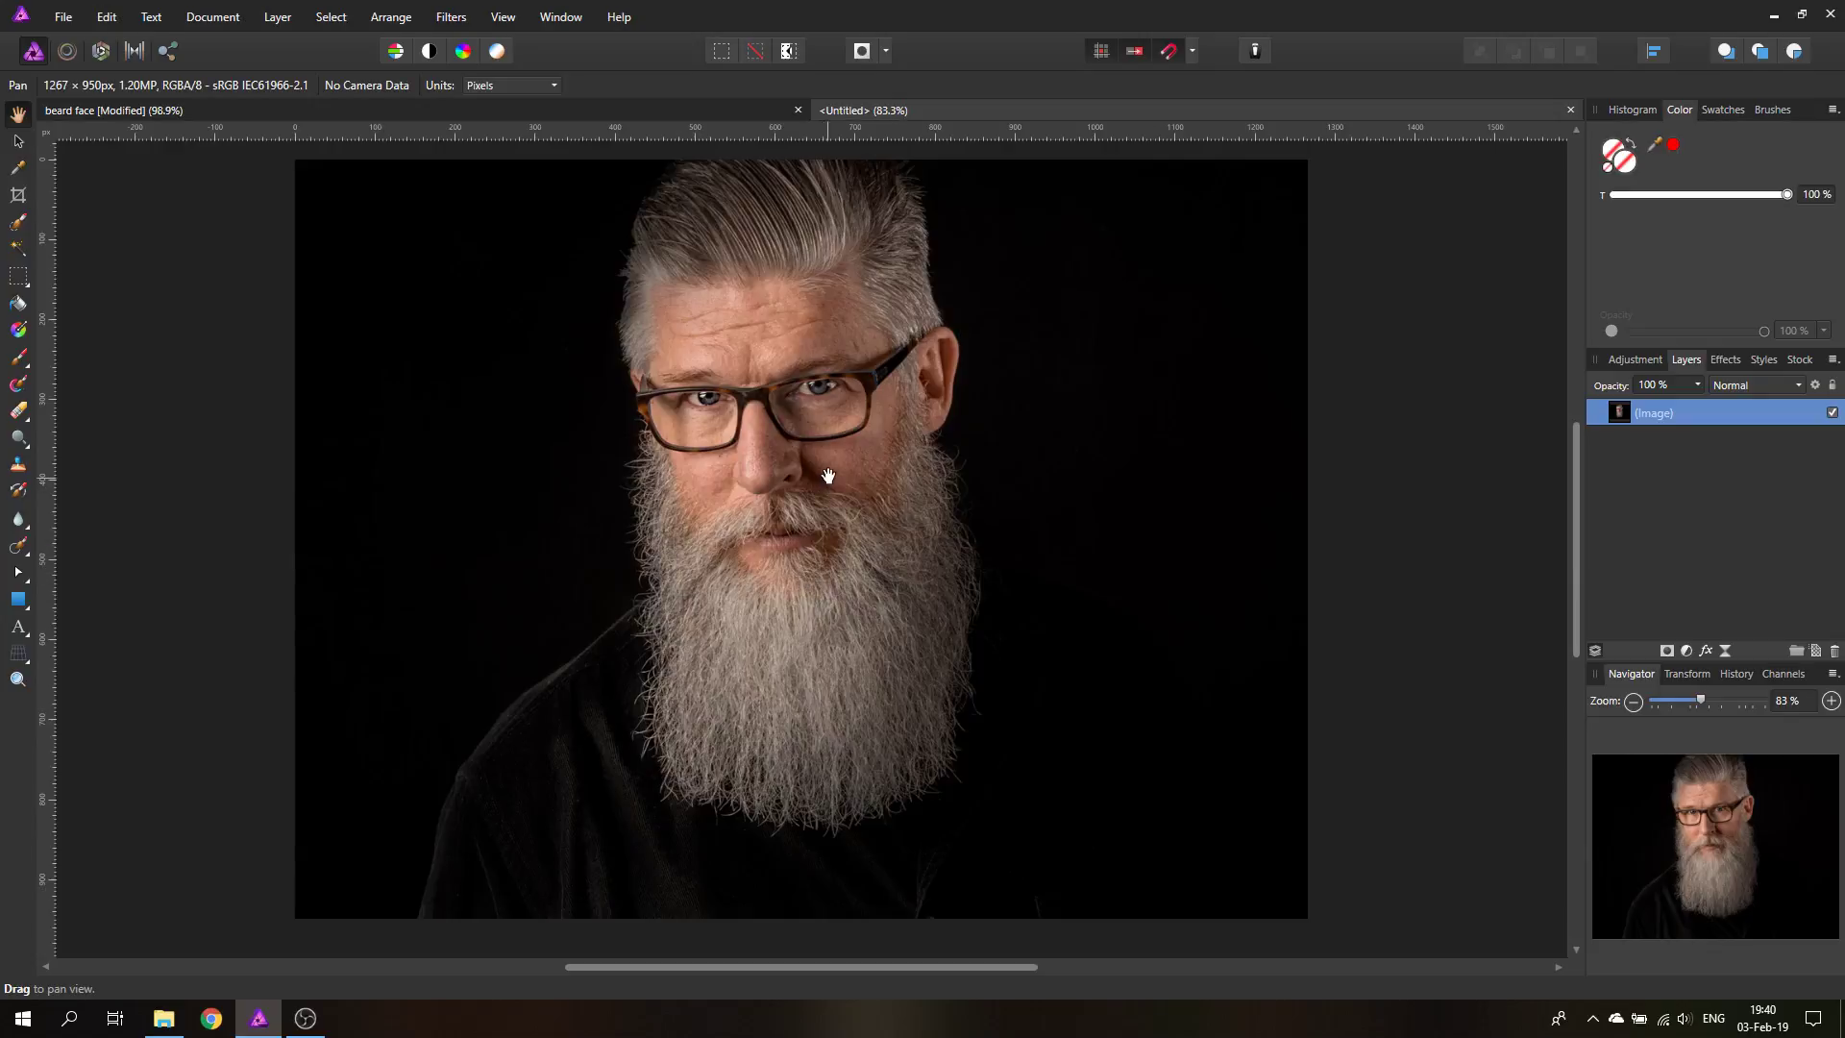
{"action": "left_click", "coordinate": [697, 119]}
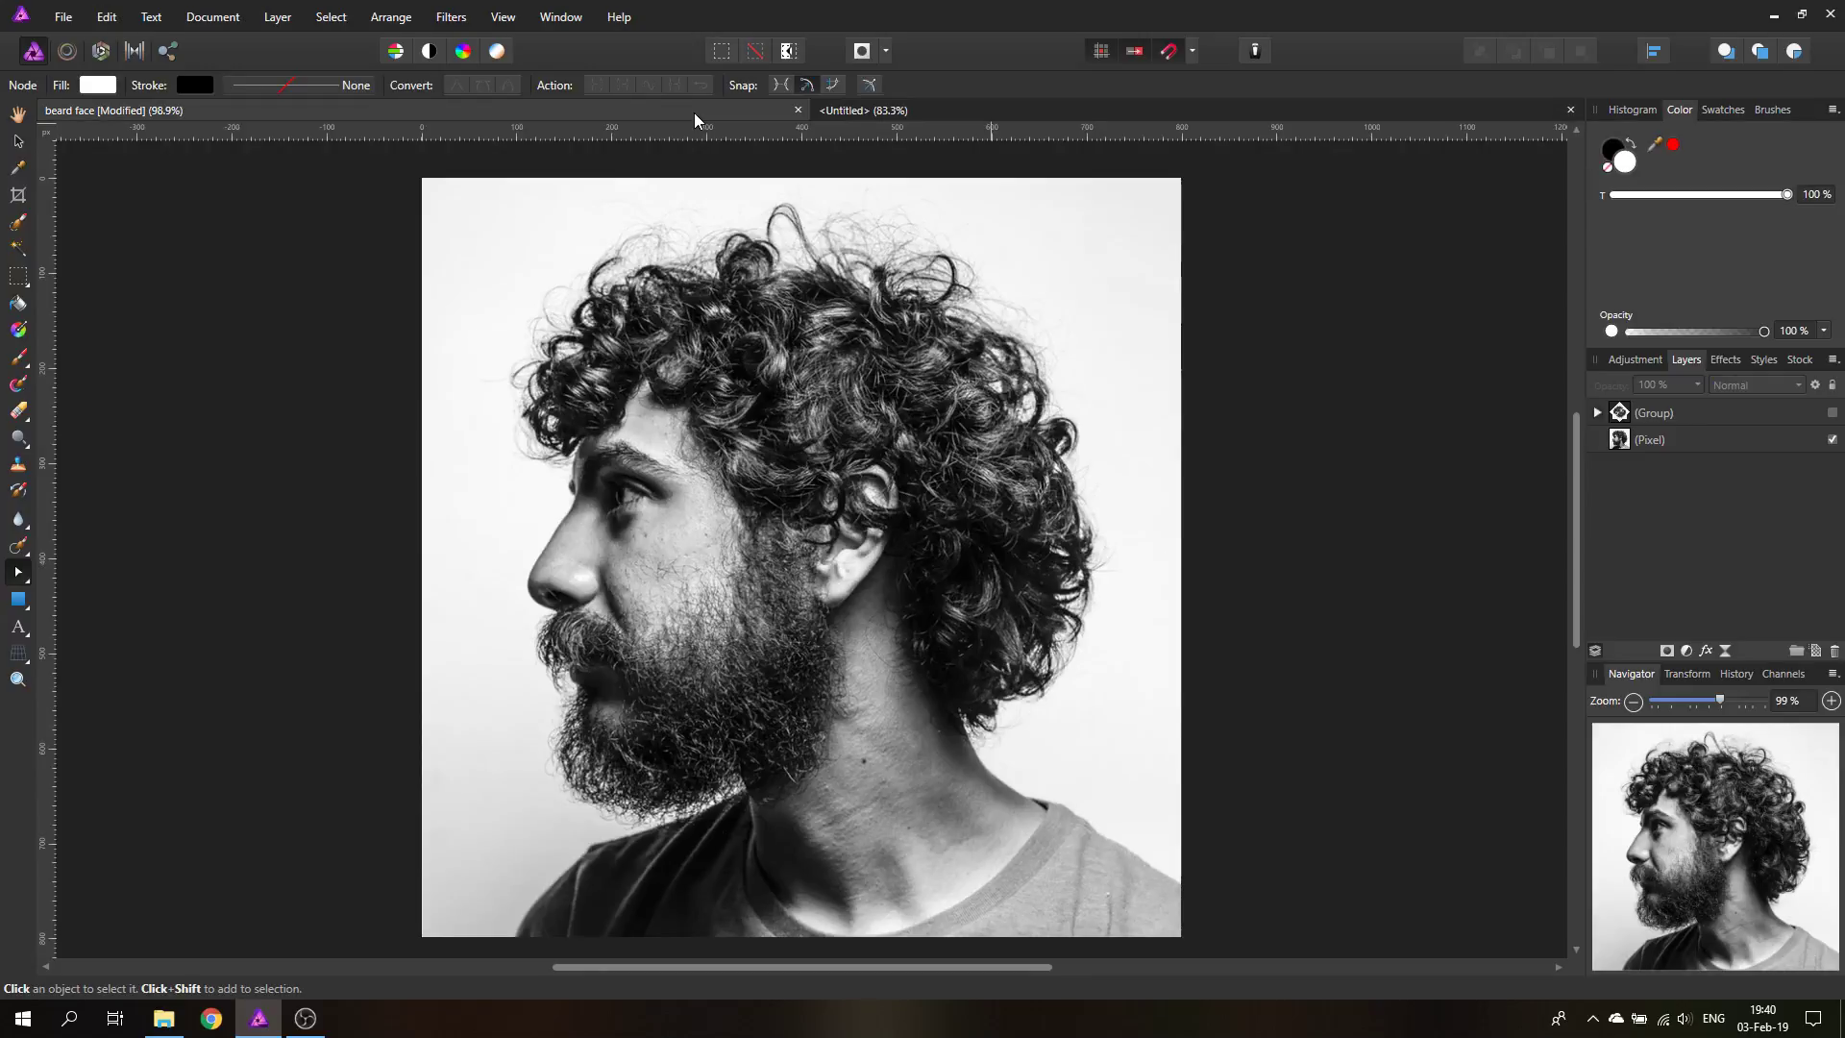
{"action": "left_click", "coordinate": [1832, 413]}
{"action": "left_click", "coordinate": [1832, 413]}
Step: Duplicate the original portrait layer and flip the copy both horizontally and vertically so it stands upside down on the canvas
{"action": "left_click", "coordinate": [1645, 439]}
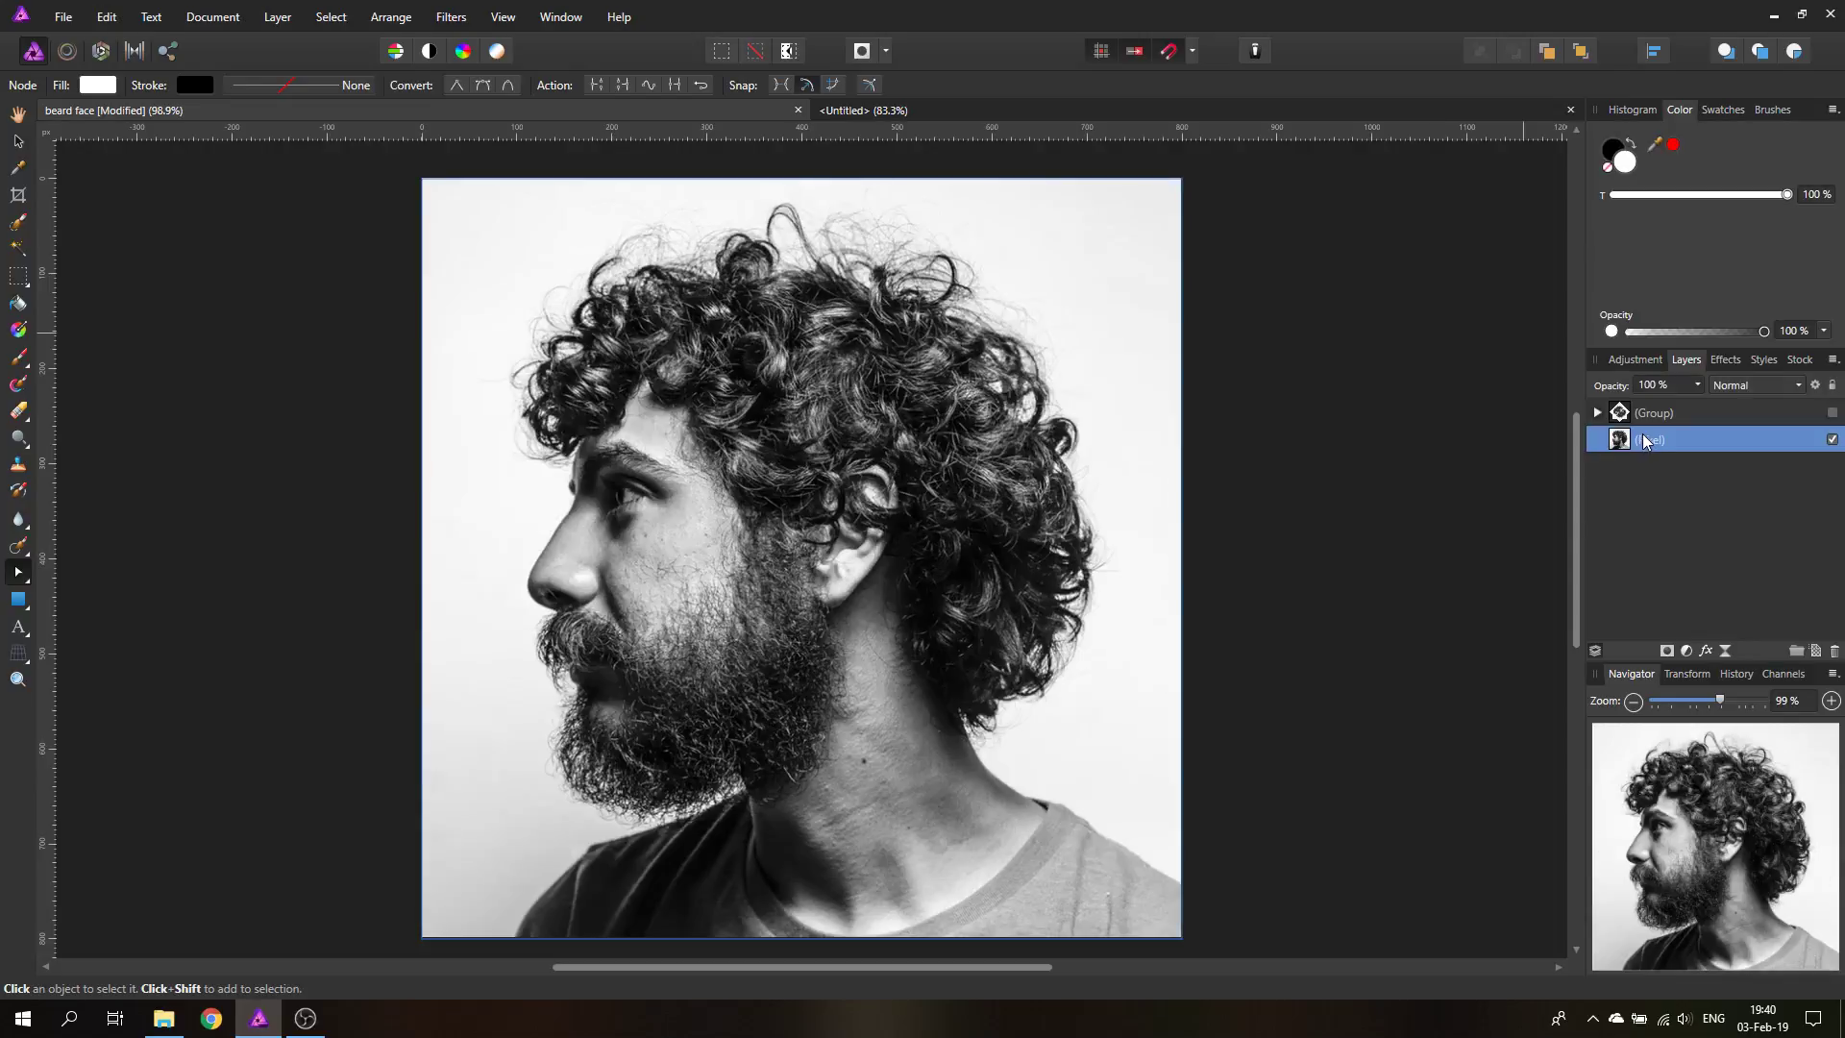
{"action": "right_click", "coordinate": [1614, 450]}
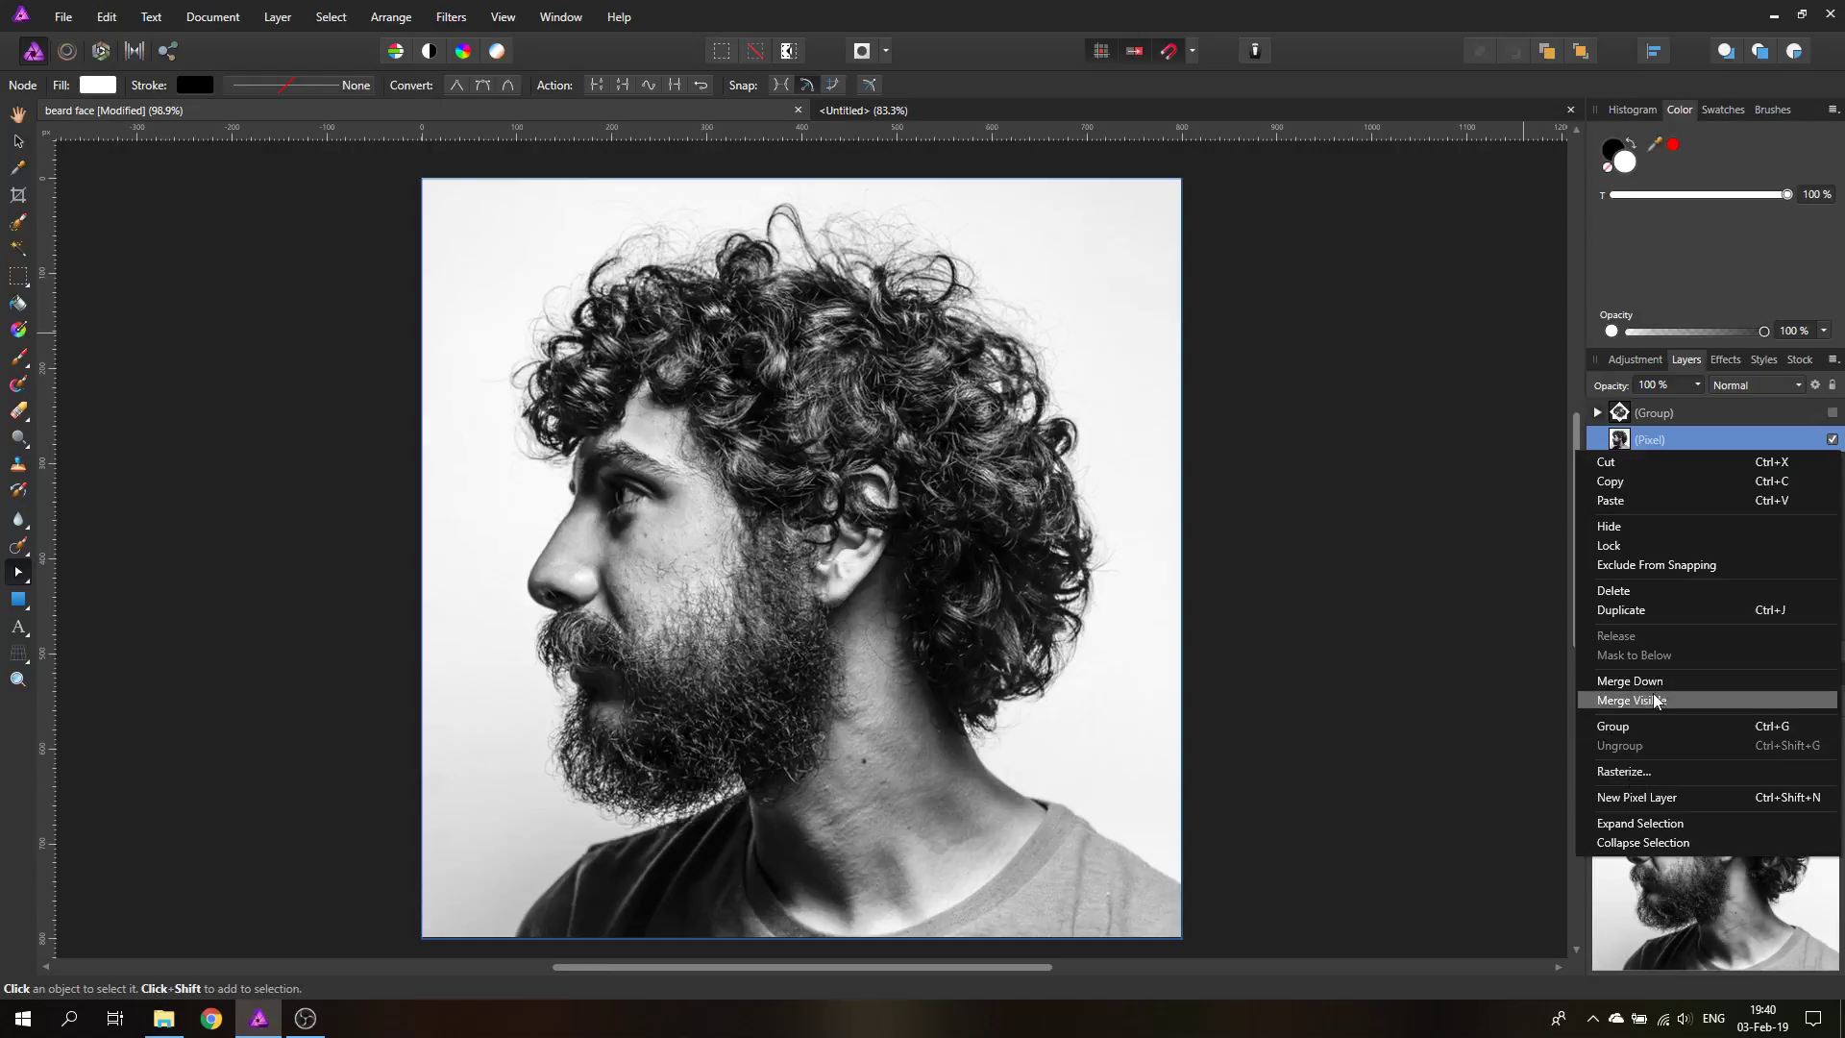
{"action": "left_click", "coordinate": [1633, 609]}
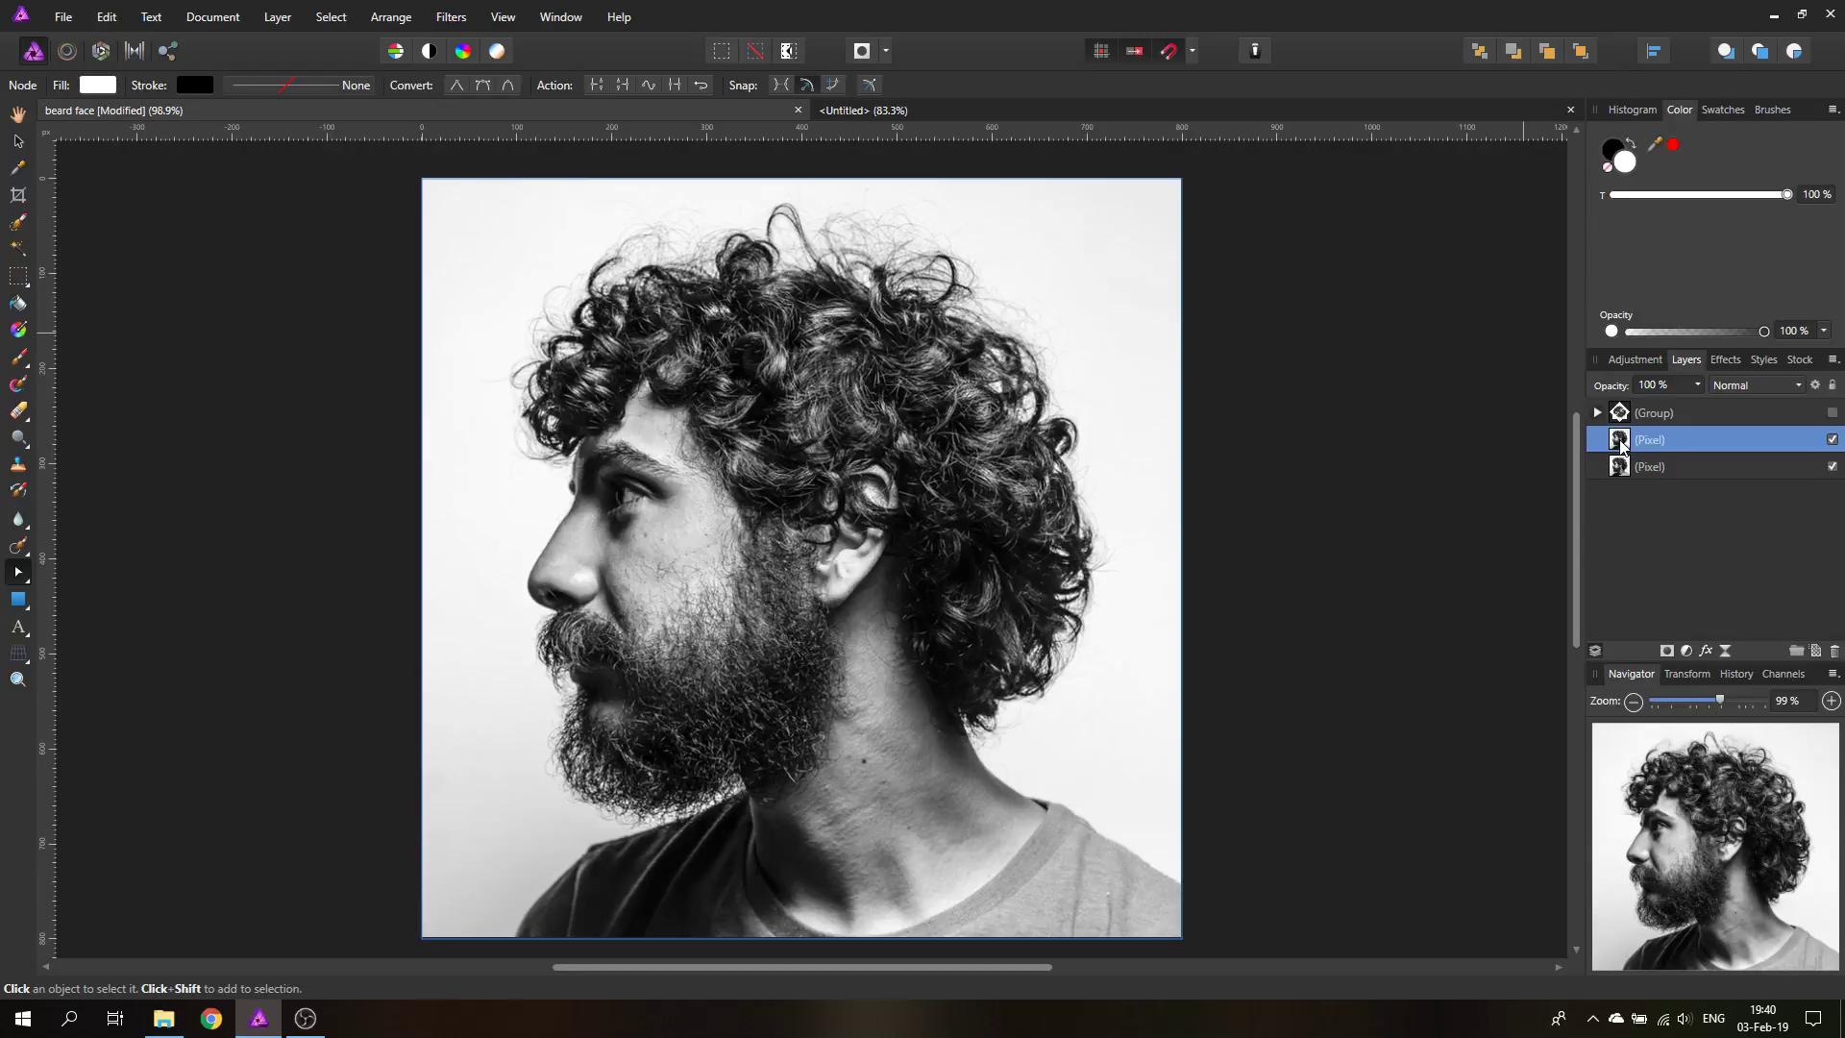
{"action": "left_click", "coordinate": [23, 142]}
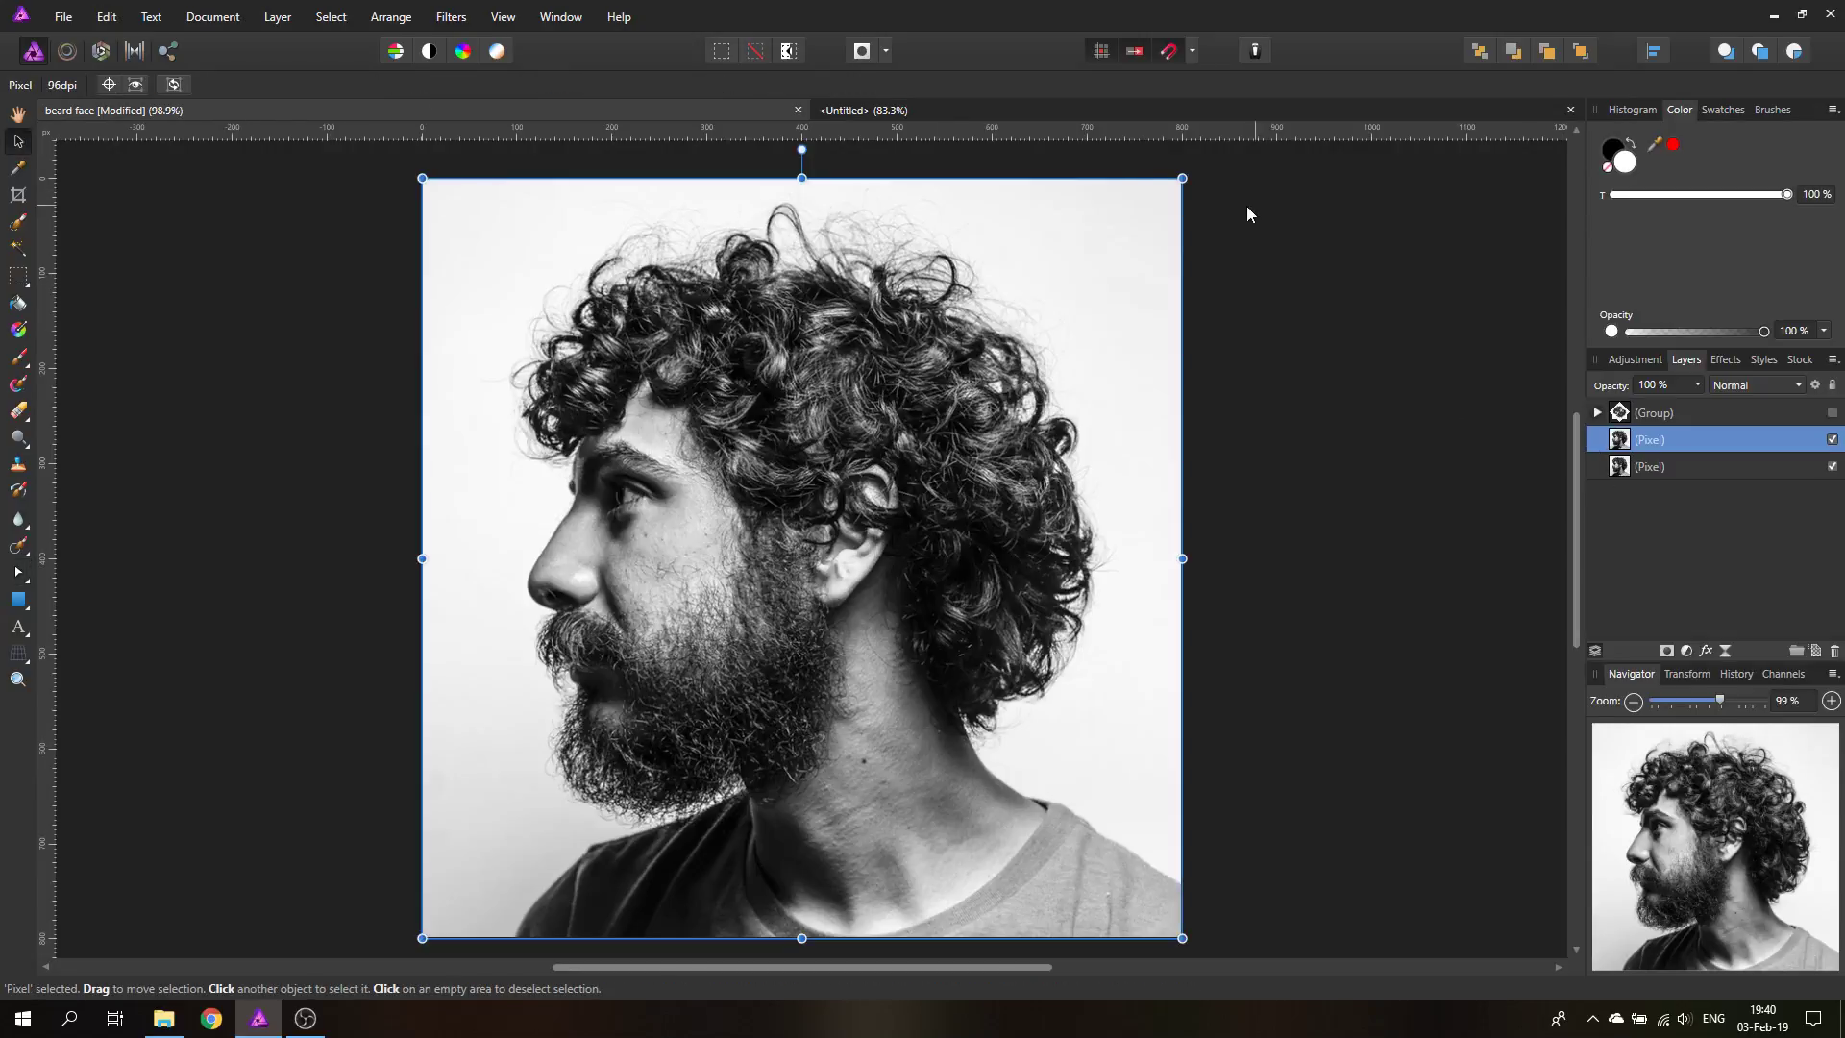
{"action": "left_click_drag", "start_coordinate": [1194, 178], "coordinate": [511, 864]}
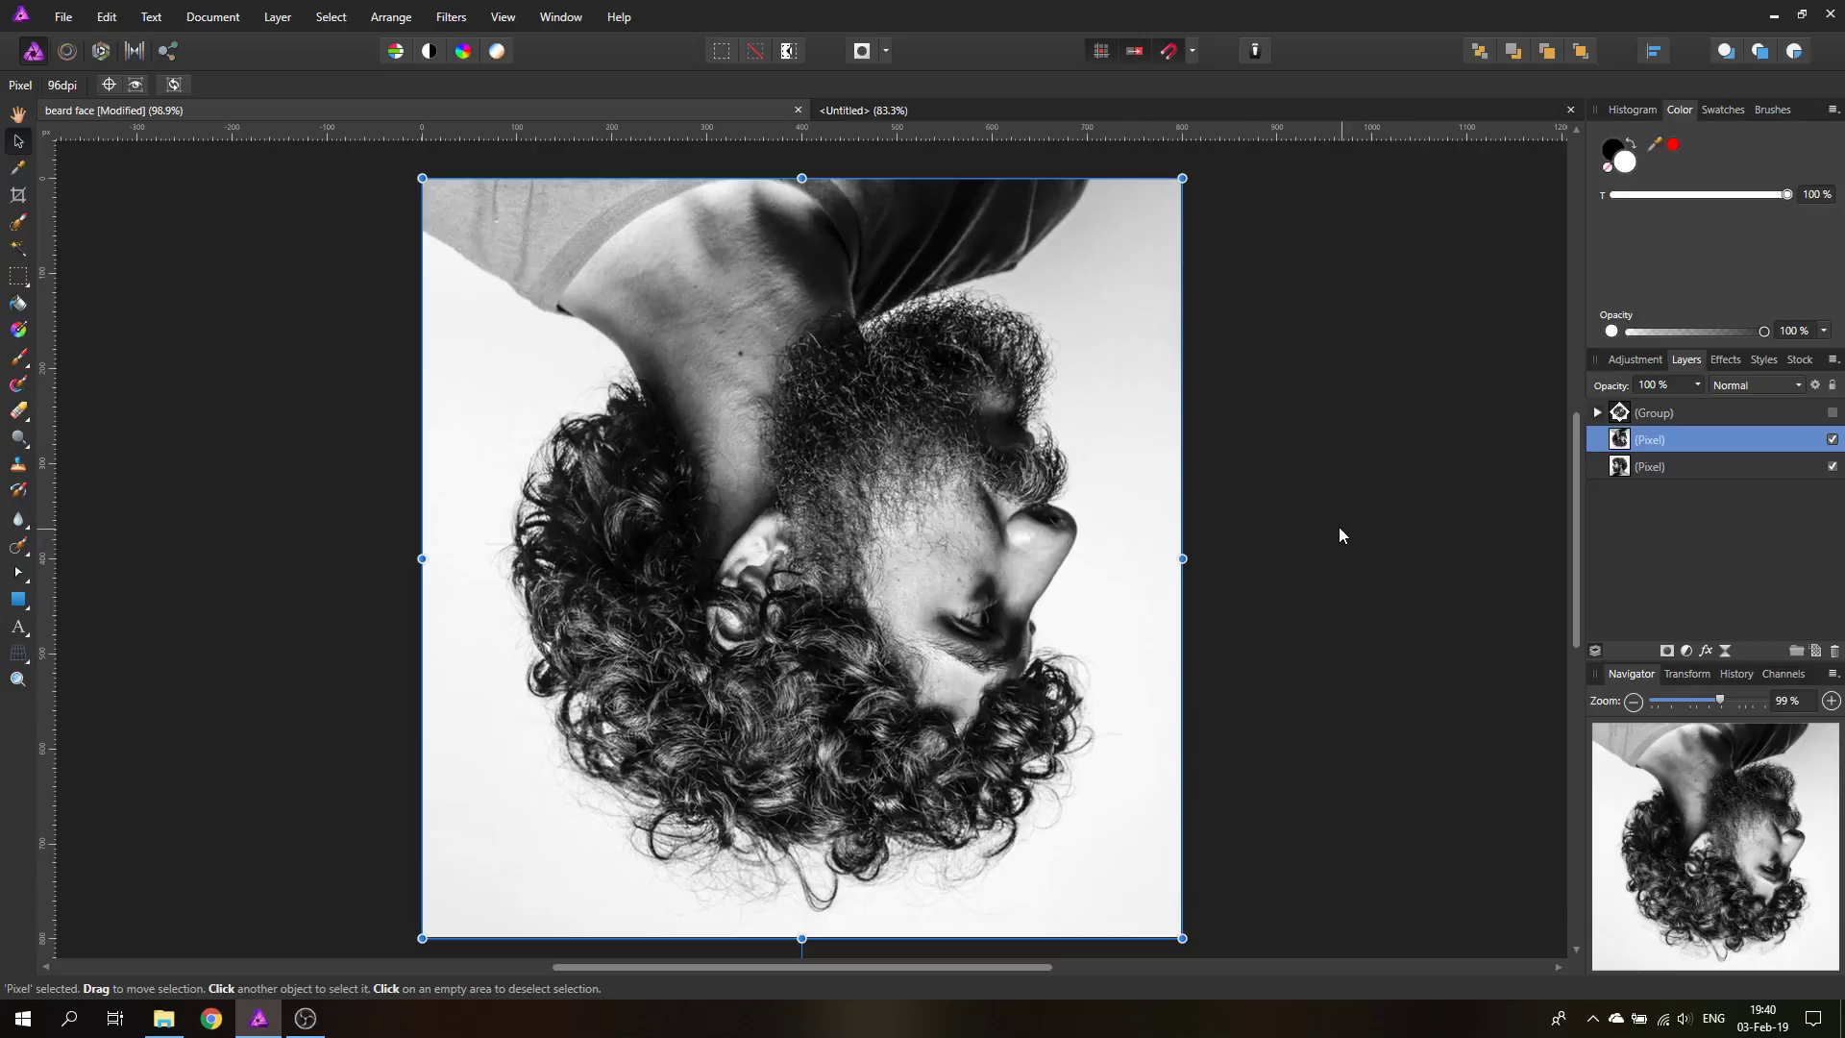
Step: Add a mask to the upside-down portrait copy and expand the layer to show it
{"action": "left_click", "coordinate": [1667, 650]}
{"action": "left_click_drag", "start_coordinate": [1644, 440], "coordinate": [1647, 479]}
{"action": "left_click", "coordinate": [1597, 441]}
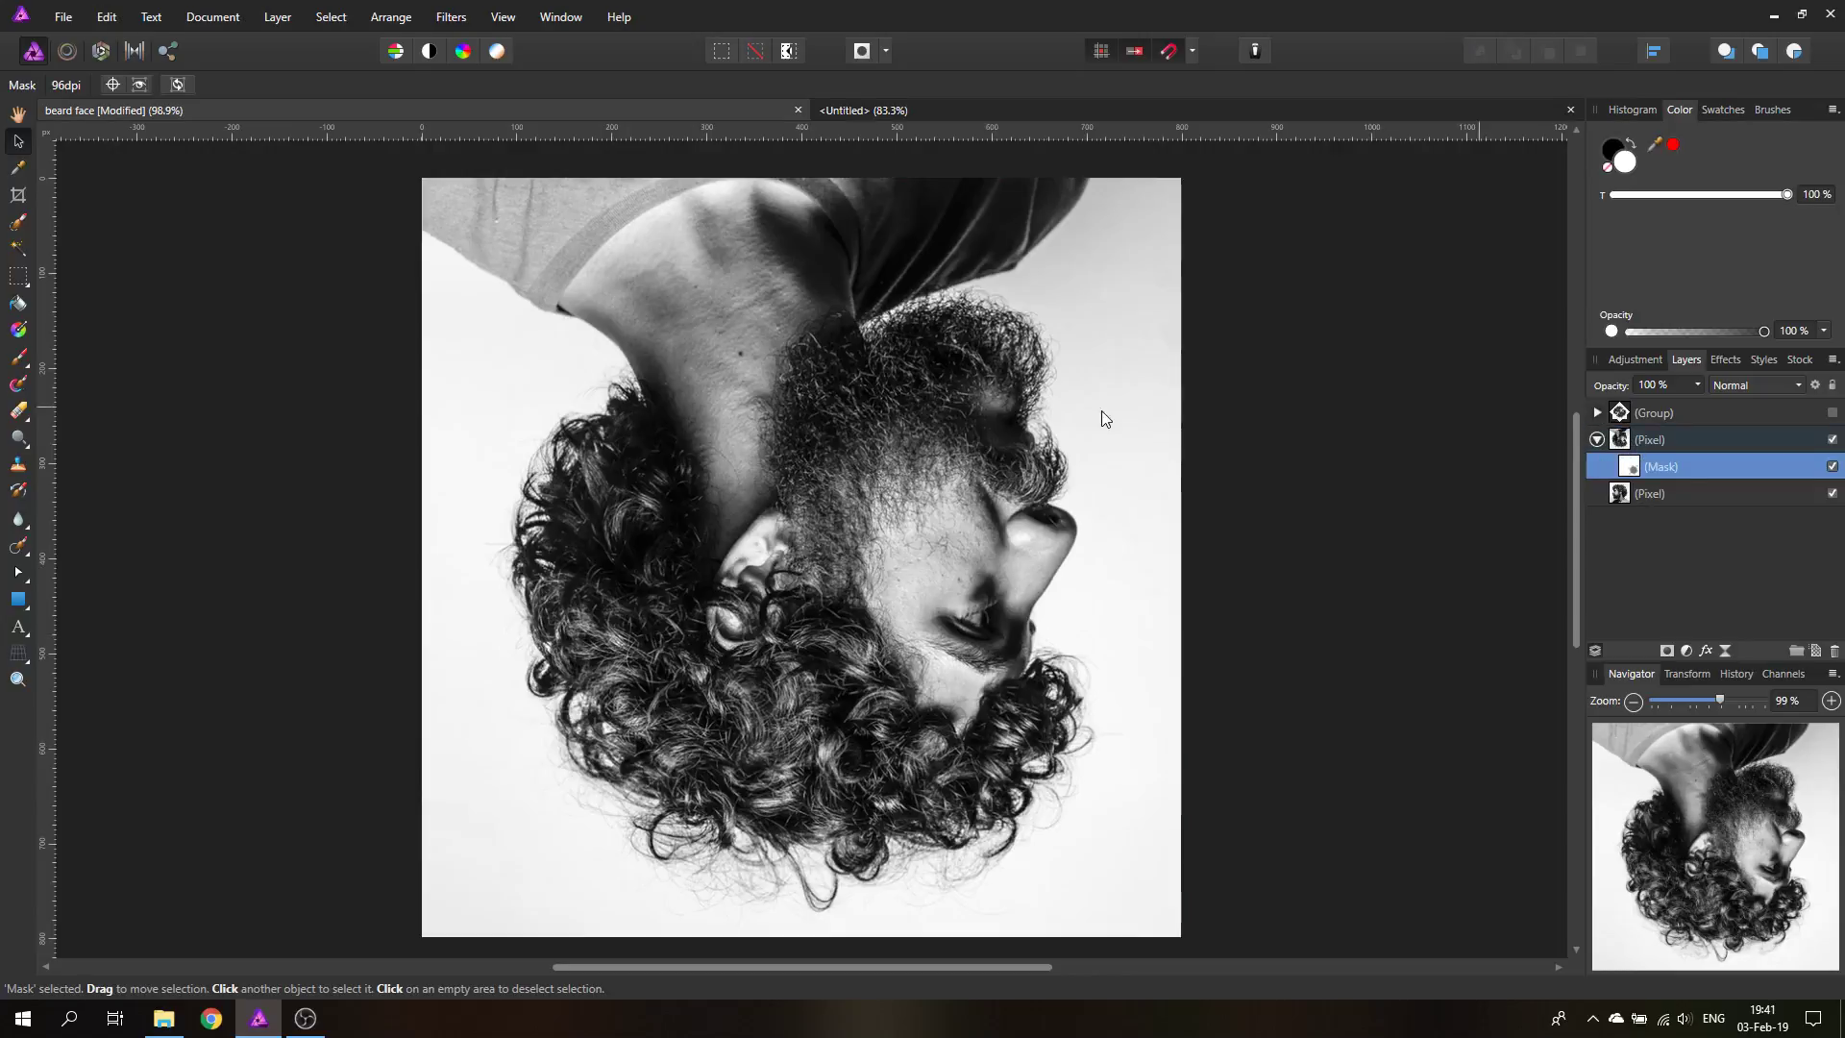
Step: Paint black on the mask with a 382 px brush to hide the upside-down shoulders and neck and reveal the upright face, undoing stray strokes
{"action": "left_click", "coordinate": [18, 357]}
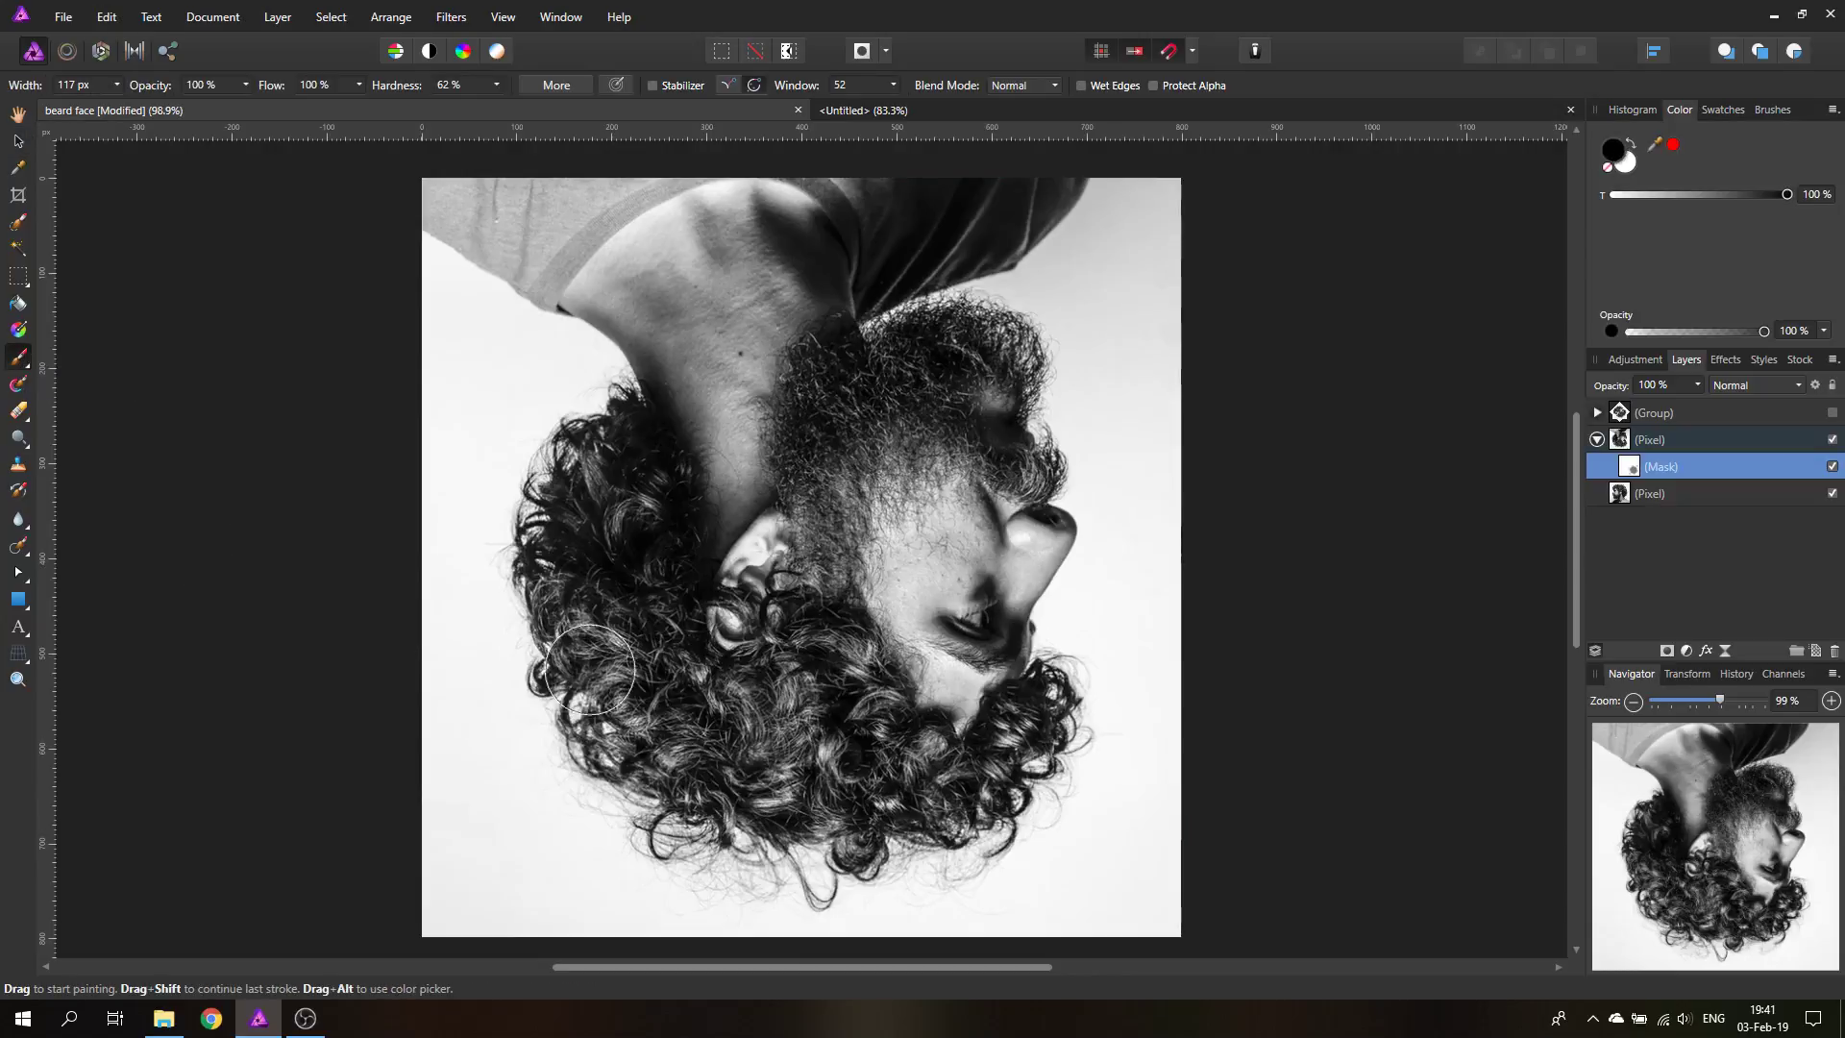
{"action": "mouse_move", "coordinate": [807, 488]}
{"action": "left_mouse_down"}
{"action": "mouse_move", "coordinate": [811, 544]}
{"action": "mouse_move", "coordinate": [955, 366]}
{"action": "mouse_move", "coordinate": [987, 387]}
{"action": "mouse_move", "coordinate": [918, 382]}
{"action": "mouse_move", "coordinate": [1002, 360]}
{"action": "mouse_move", "coordinate": [1024, 411]}
{"action": "mouse_move", "coordinate": [1013, 444]}
{"action": "mouse_move", "coordinate": [1006, 379]}
{"action": "mouse_move", "coordinate": [1012, 453]}
{"action": "mouse_move", "coordinate": [966, 475]}
{"action": "mouse_move", "coordinate": [1014, 465]}
{"action": "left_mouse_up"}
{"action": "left_click", "coordinate": [117, 86]}
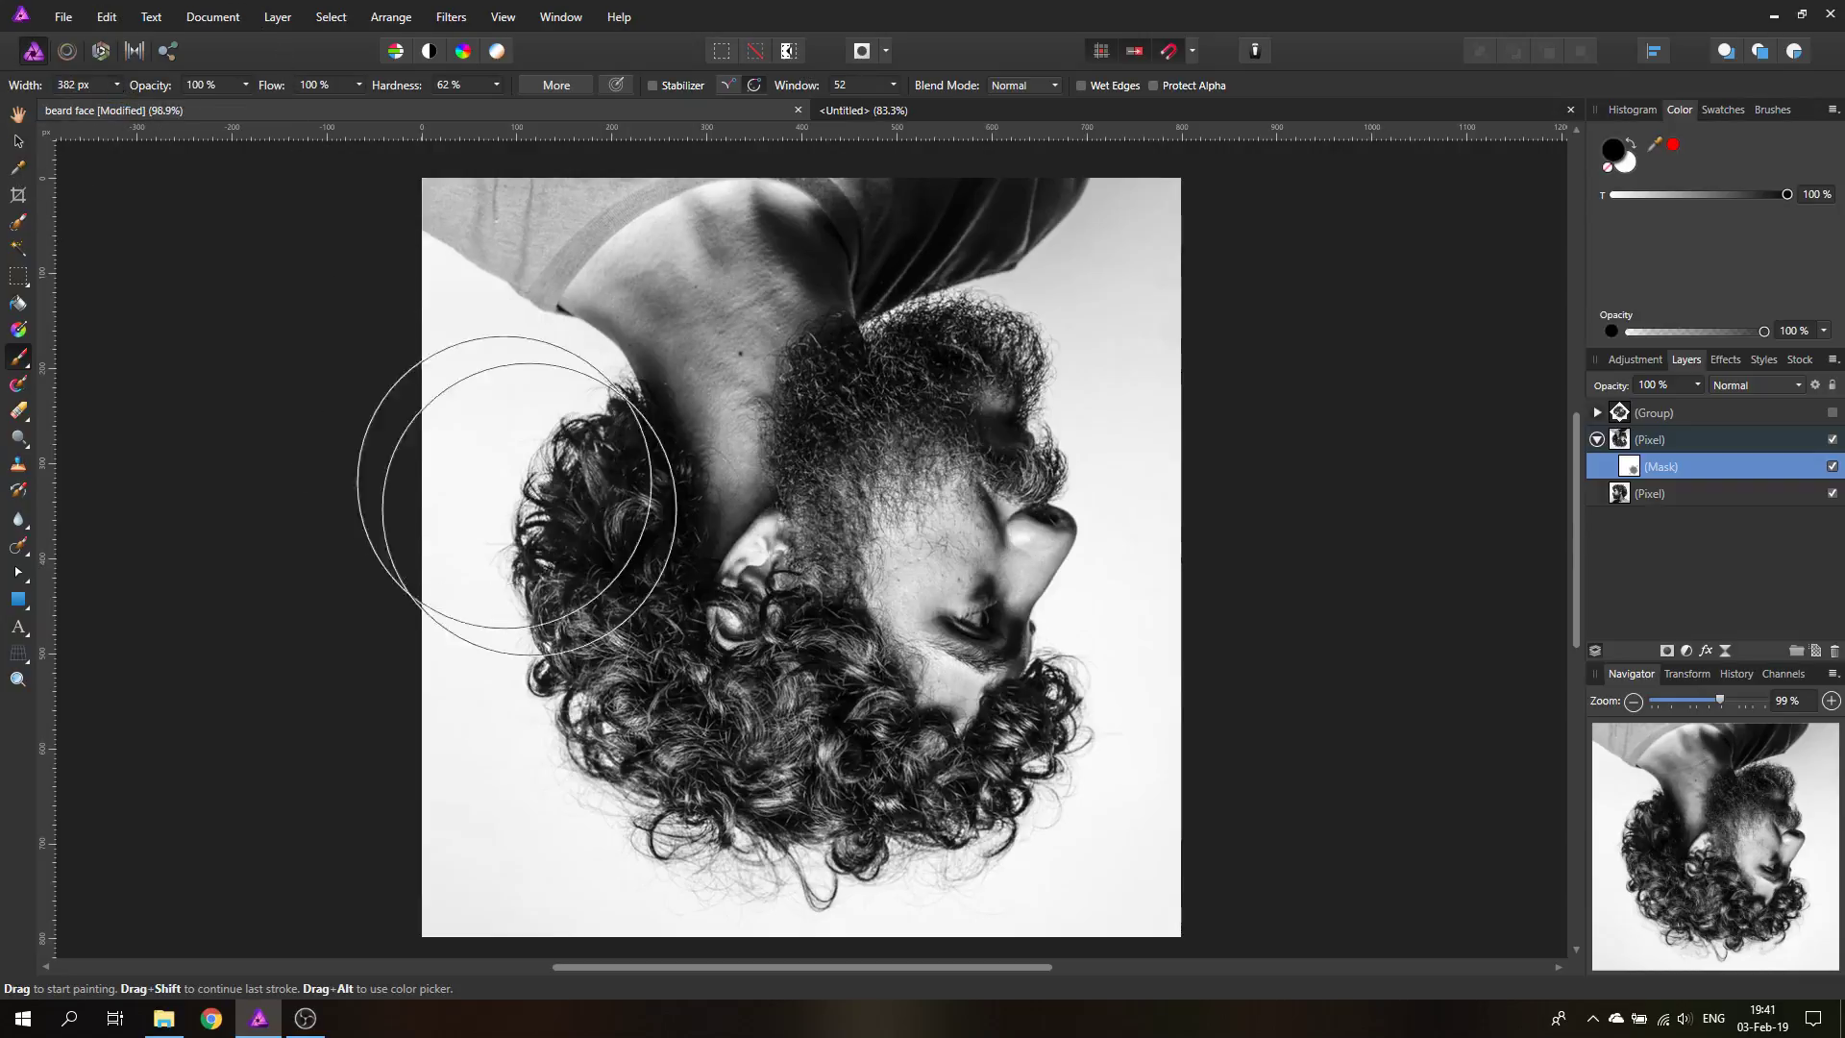
{"action": "mouse_move", "coordinate": [486, 473]}
{"action": "left_mouse_down"}
{"action": "mouse_move", "coordinate": [626, 596]}
{"action": "mouse_move", "coordinate": [567, 639]}
{"action": "mouse_move", "coordinate": [609, 641]}
{"action": "mouse_move", "coordinate": [626, 277]}
{"action": "mouse_move", "coordinate": [1028, 247]}
{"action": "mouse_move", "coordinate": [576, 246]}
{"action": "mouse_move", "coordinate": [618, 369]}
{"action": "left_mouse_up"}
{"action": "key", "text": "ctrl+z"}
{"action": "key", "text": "ctrl+z"}
{"action": "key", "text": "ctrl+z"}
{"action": "key", "text": "ctrl+z"}
{"action": "key", "text": "ctrl+z"}
{"action": "key", "text": "ctrl+z"}
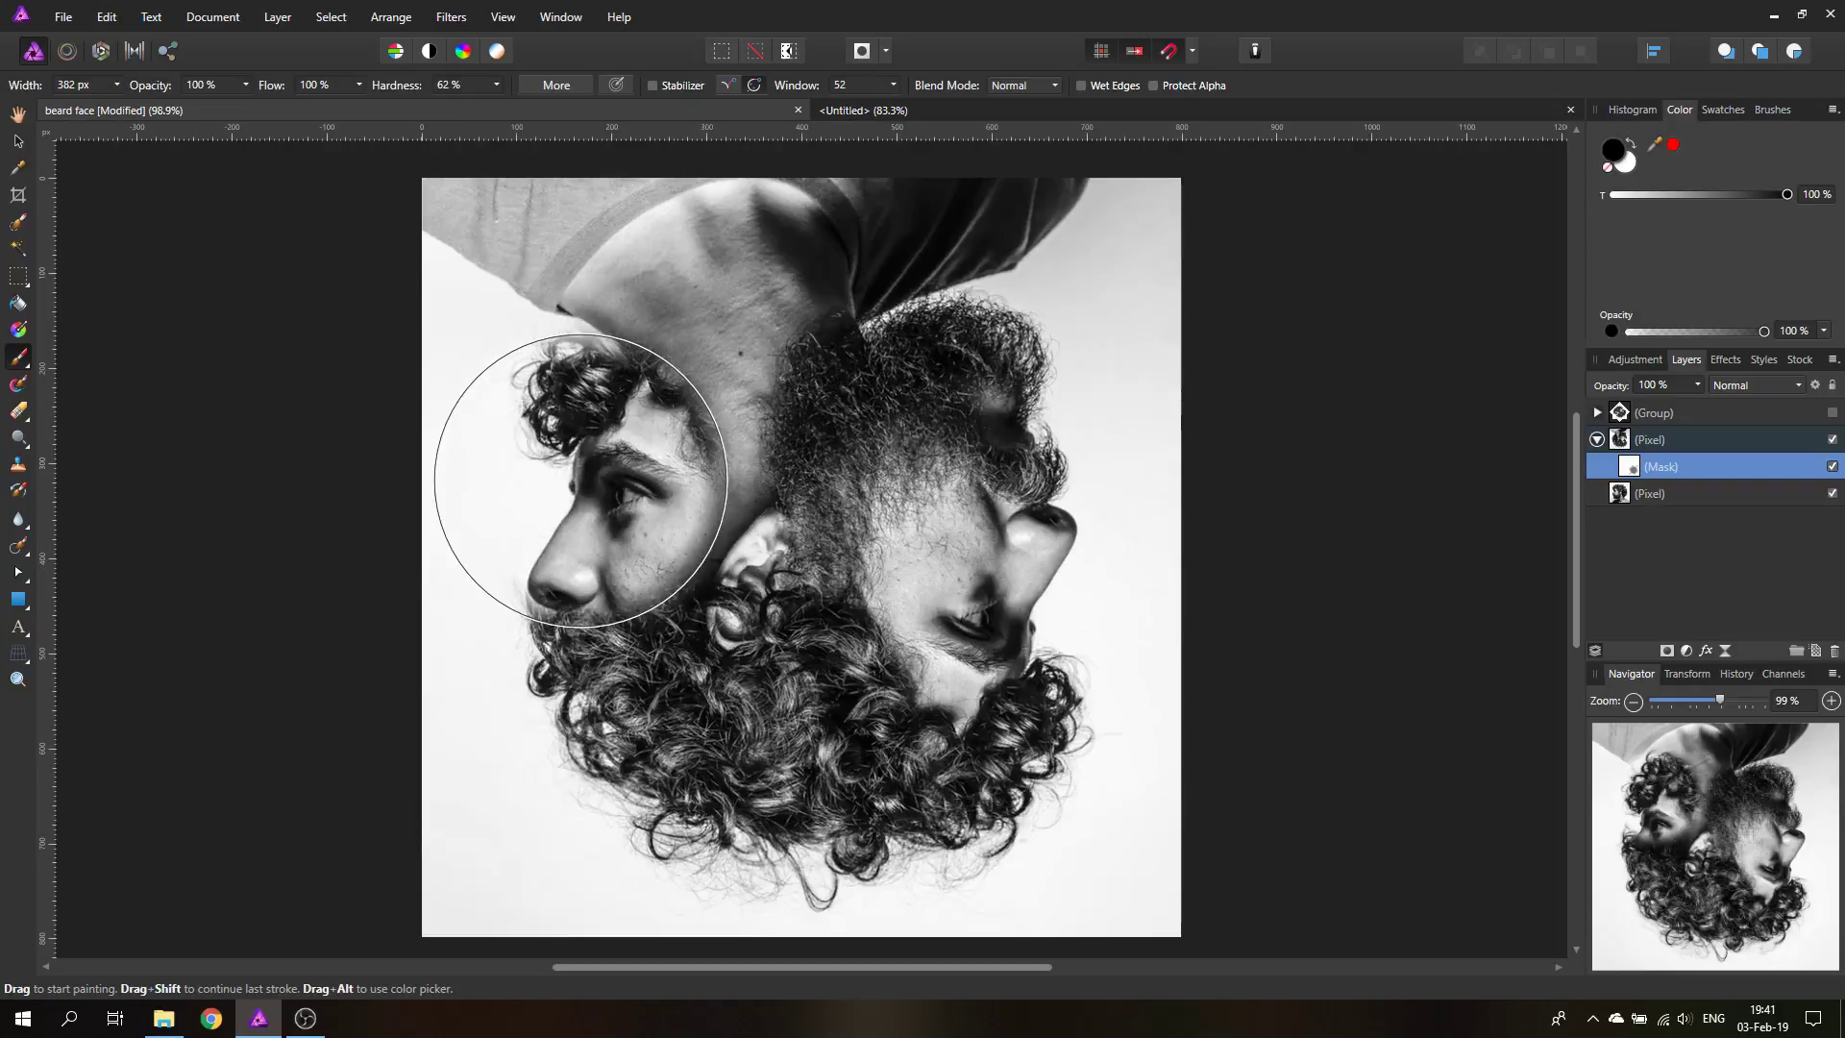
{"action": "mouse_move", "coordinate": [505, 547]}
{"action": "left_mouse_down"}
{"action": "mouse_move", "coordinate": [558, 611]}
{"action": "mouse_move", "coordinate": [565, 304]}
{"action": "mouse_move", "coordinate": [586, 288]}
{"action": "mouse_move", "coordinate": [720, 237]}
{"action": "mouse_move", "coordinate": [647, 464]}
{"action": "mouse_move", "coordinate": [662, 372]}
{"action": "mouse_move", "coordinate": [824, 234]}
{"action": "mouse_move", "coordinate": [790, 250]}
{"action": "mouse_move", "coordinate": [1082, 156]}
{"action": "mouse_move", "coordinate": [1184, 178]}
{"action": "mouse_move", "coordinate": [1220, 241]}
{"action": "mouse_move", "coordinate": [1201, 238]}
{"action": "mouse_move", "coordinate": [1196, 288]}
{"action": "mouse_move", "coordinate": [1174, 275]}
{"action": "mouse_move", "coordinate": [1166, 220]}
{"action": "mouse_move", "coordinate": [1014, 146]}
{"action": "mouse_move", "coordinate": [710, 93]}
{"action": "mouse_move", "coordinate": [390, 126]}
{"action": "mouse_move", "coordinate": [427, 125]}
{"action": "mouse_move", "coordinate": [390, 149]}
{"action": "mouse_move", "coordinate": [376, 229]}
{"action": "mouse_move", "coordinate": [508, 112]}
{"action": "mouse_move", "coordinate": [407, 108]}
{"action": "mouse_move", "coordinate": [354, 283]}
{"action": "mouse_move", "coordinate": [300, 648]}
{"action": "mouse_move", "coordinate": [353, 717]}
{"action": "mouse_move", "coordinate": [390, 866]}
{"action": "mouse_move", "coordinate": [415, 843]}
{"action": "mouse_move", "coordinate": [374, 853]}
{"action": "mouse_move", "coordinate": [352, 800]}
{"action": "left_mouse_up"}
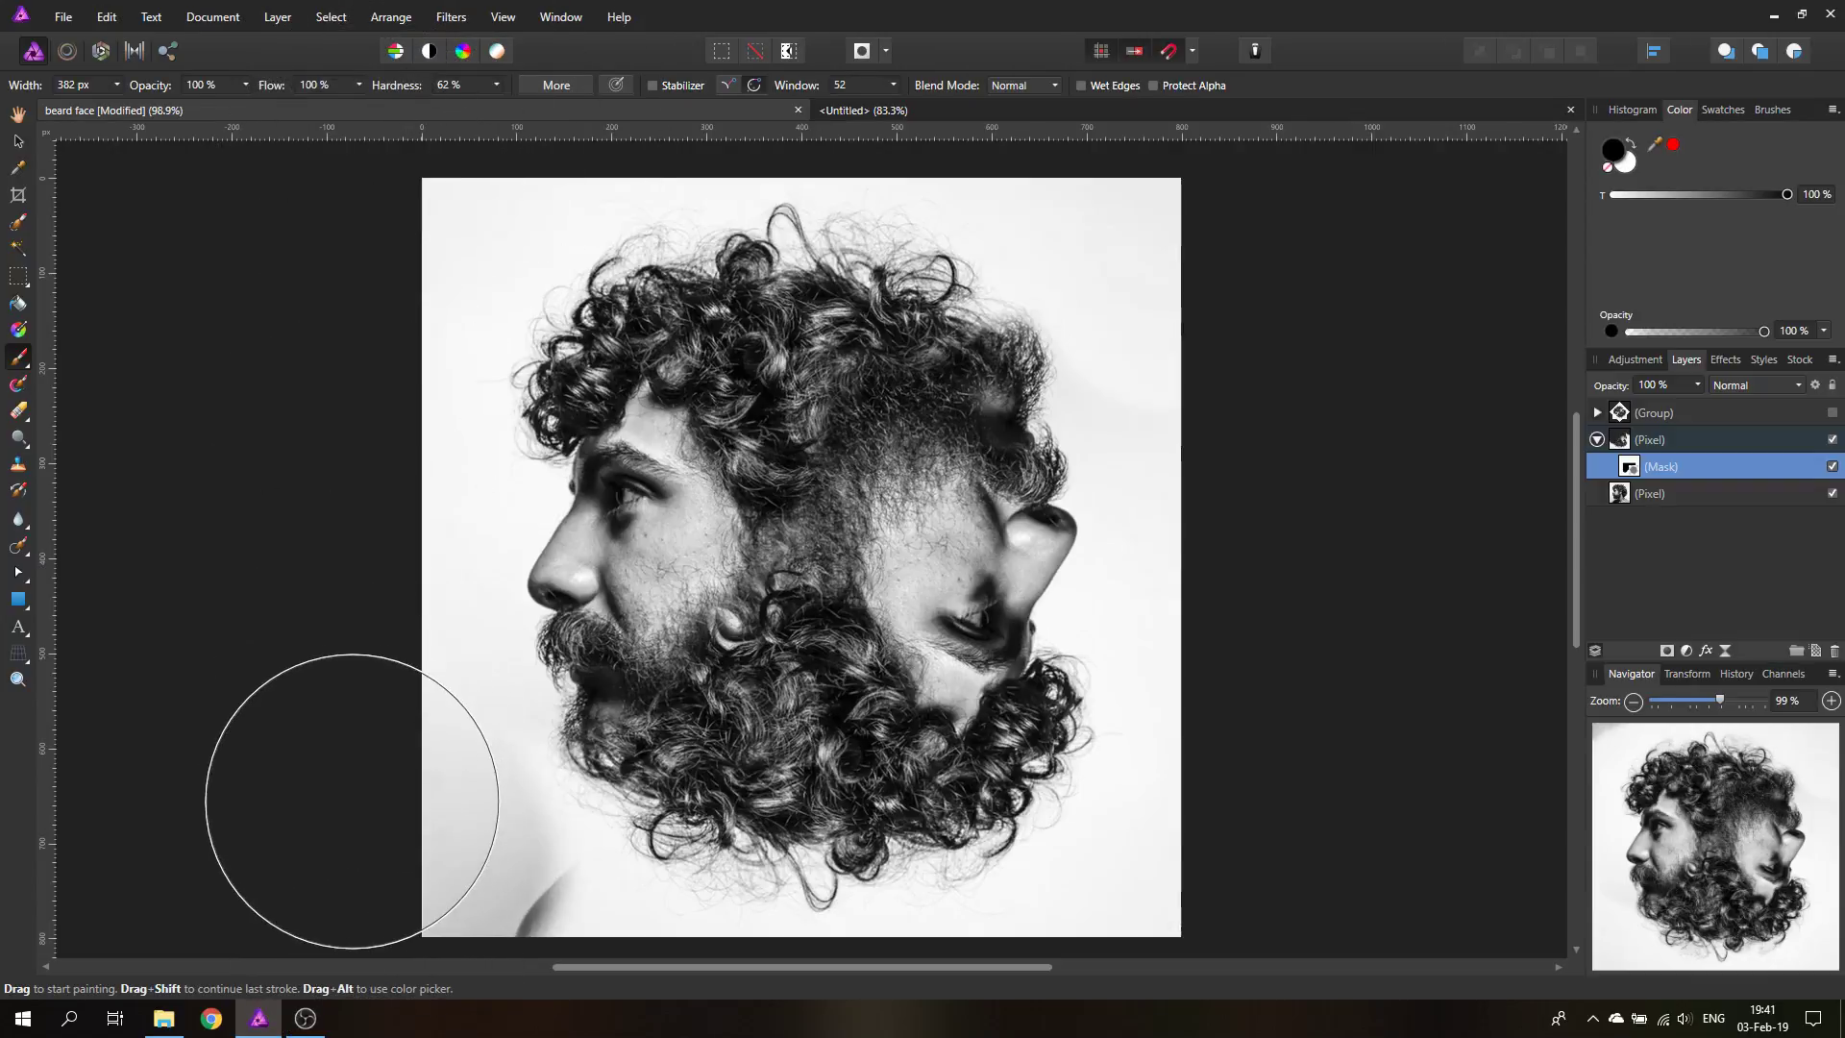
{"action": "key", "text": "ctrl+z"}
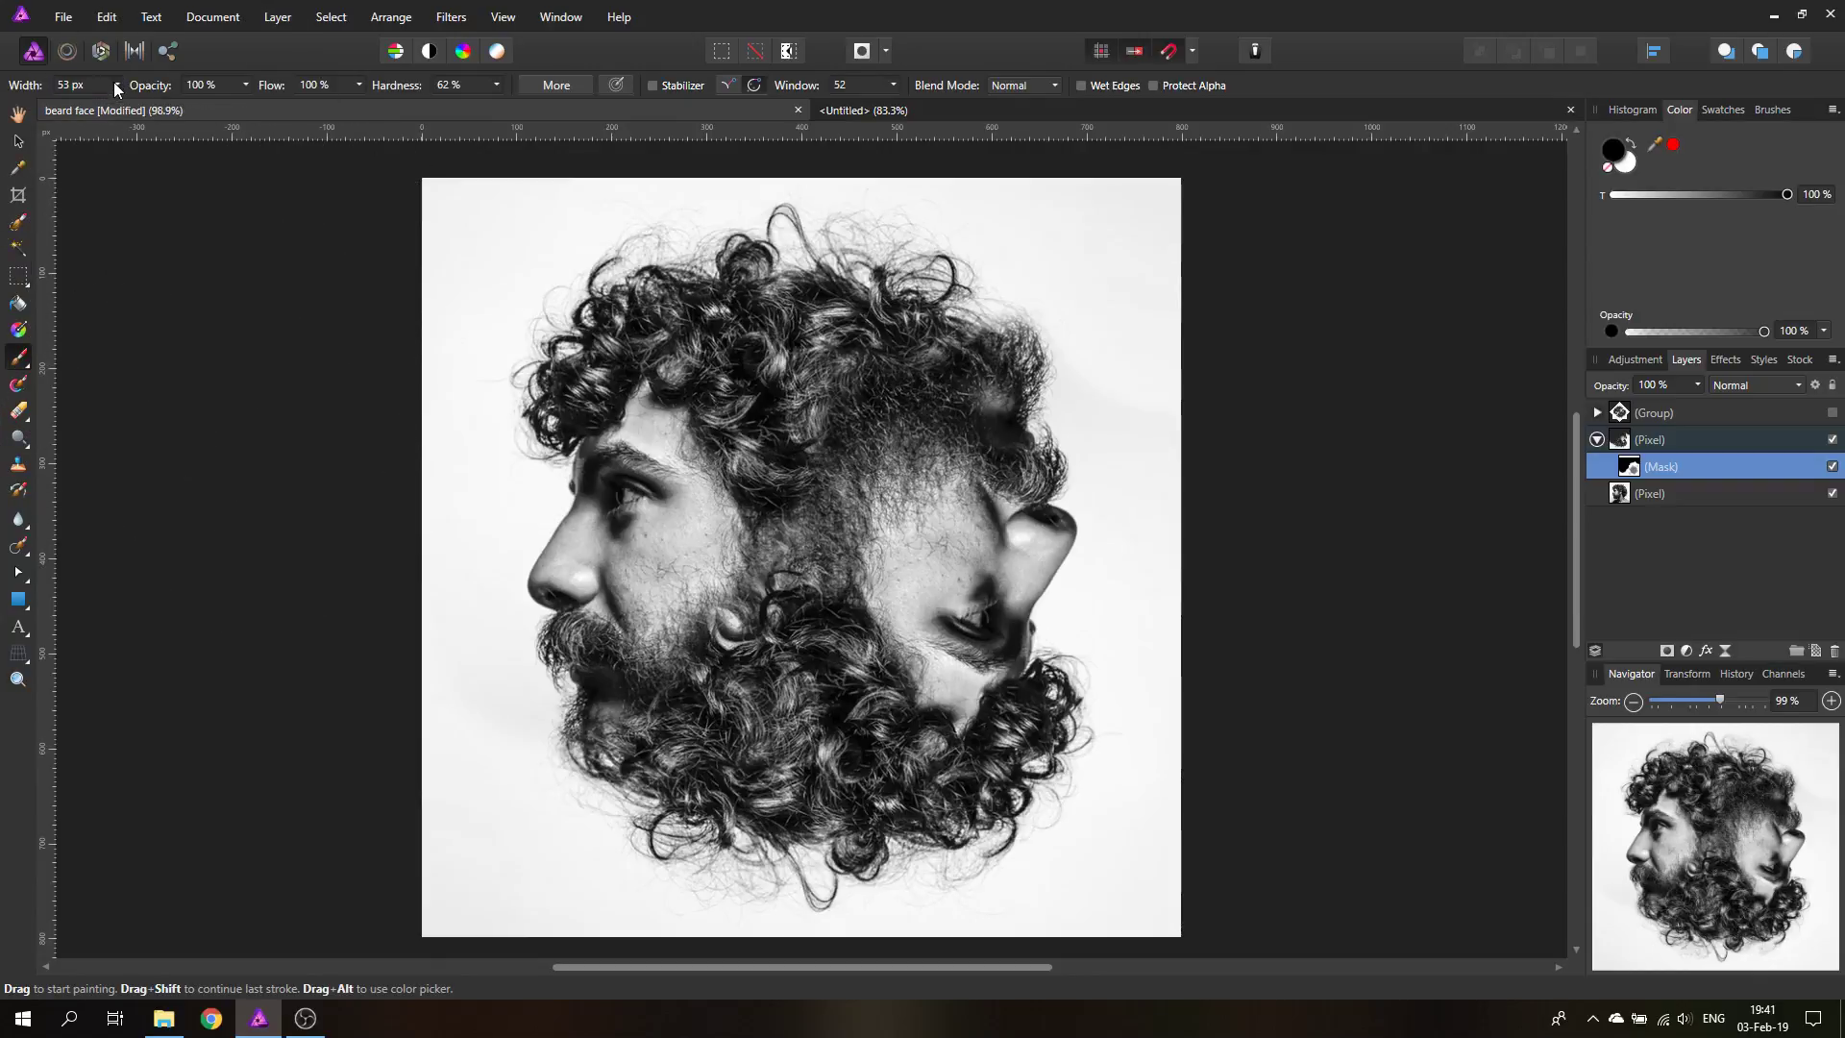
Step: Reveal the upright head's ear on the mask with a 53 px brush, refining its edges with alternating white and black strokes
{"action": "mouse_move", "coordinate": [826, 519]}
{"action": "left_mouse_down"}
{"action": "mouse_move", "coordinate": [884, 525]}
{"action": "mouse_move", "coordinate": [873, 505]}
{"action": "mouse_move", "coordinate": [835, 599]}
{"action": "left_mouse_up"}
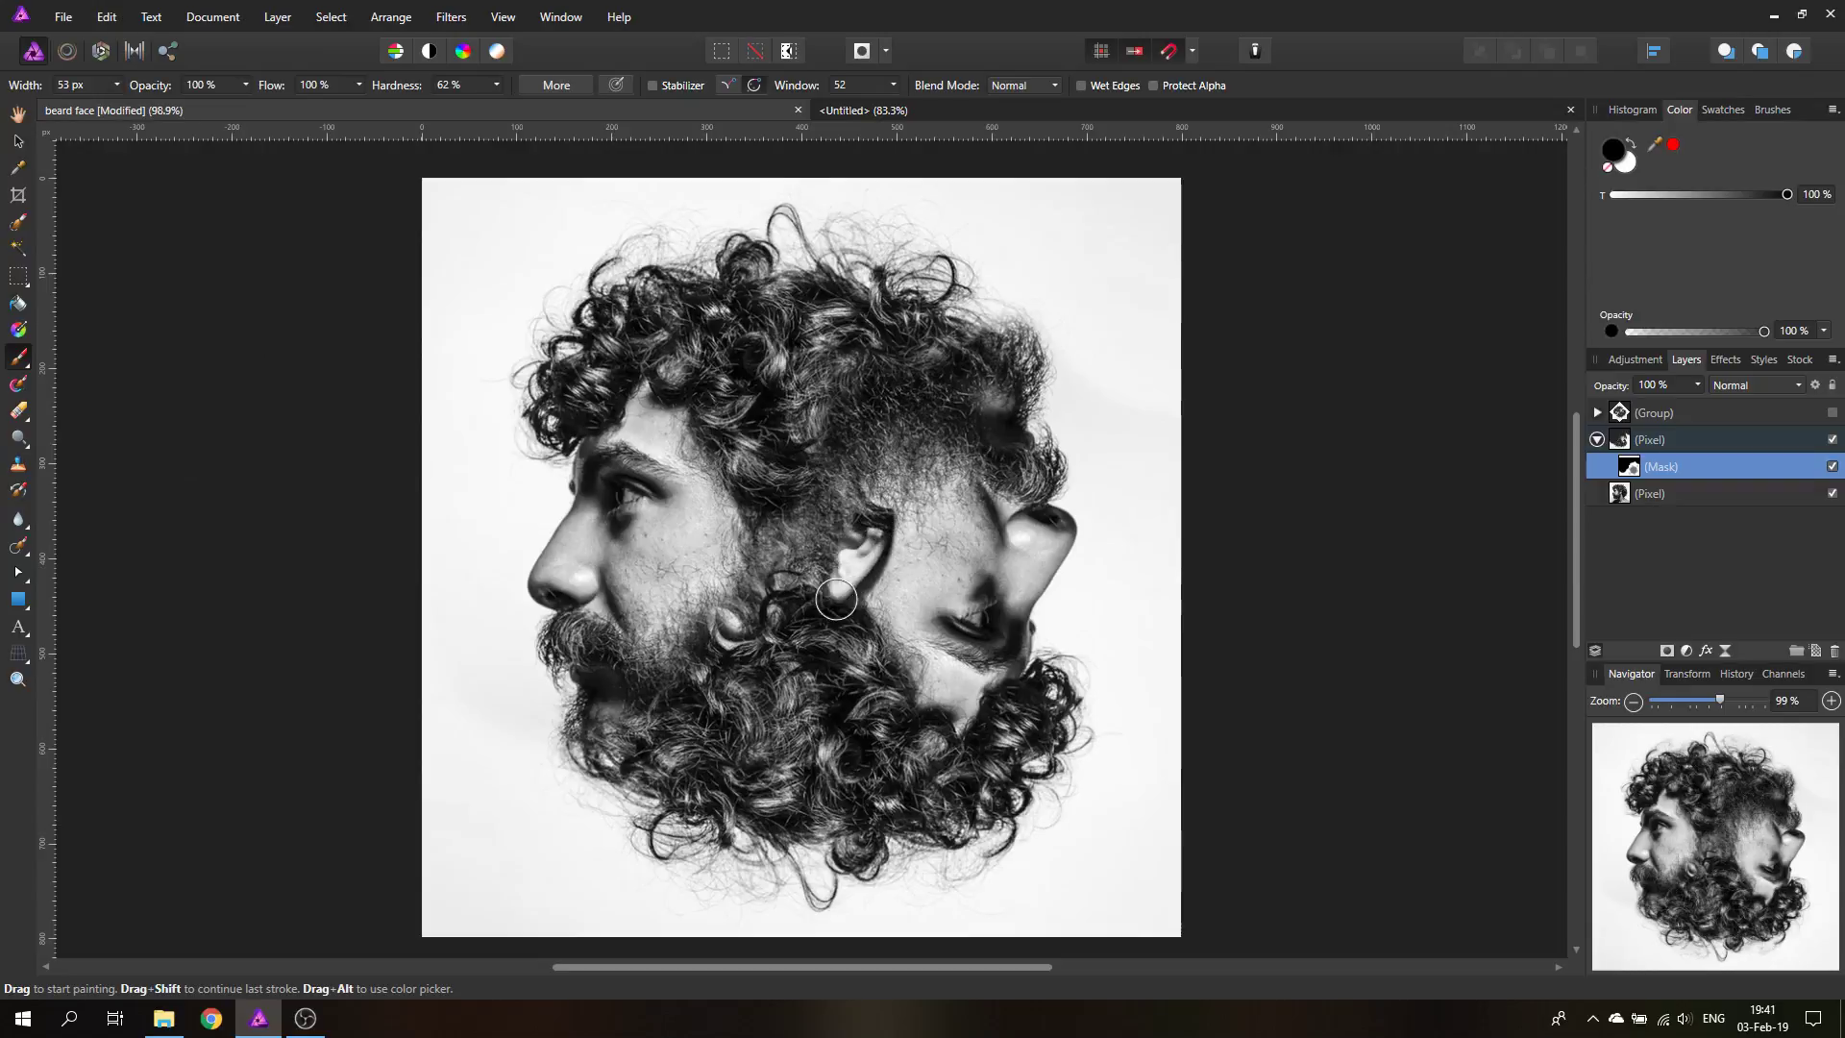
{"action": "mouse_move", "coordinate": [866, 515]}
{"action": "left_mouse_down"}
{"action": "mouse_move", "coordinate": [887, 465]}
{"action": "mouse_move", "coordinate": [849, 482]}
{"action": "mouse_move", "coordinate": [848, 503]}
{"action": "mouse_move", "coordinate": [839, 482]}
{"action": "mouse_move", "coordinate": [821, 572]}
{"action": "mouse_move", "coordinate": [828, 488]}
{"action": "mouse_move", "coordinate": [814, 618]}
{"action": "mouse_move", "coordinate": [856, 469]}
{"action": "left_mouse_up"}
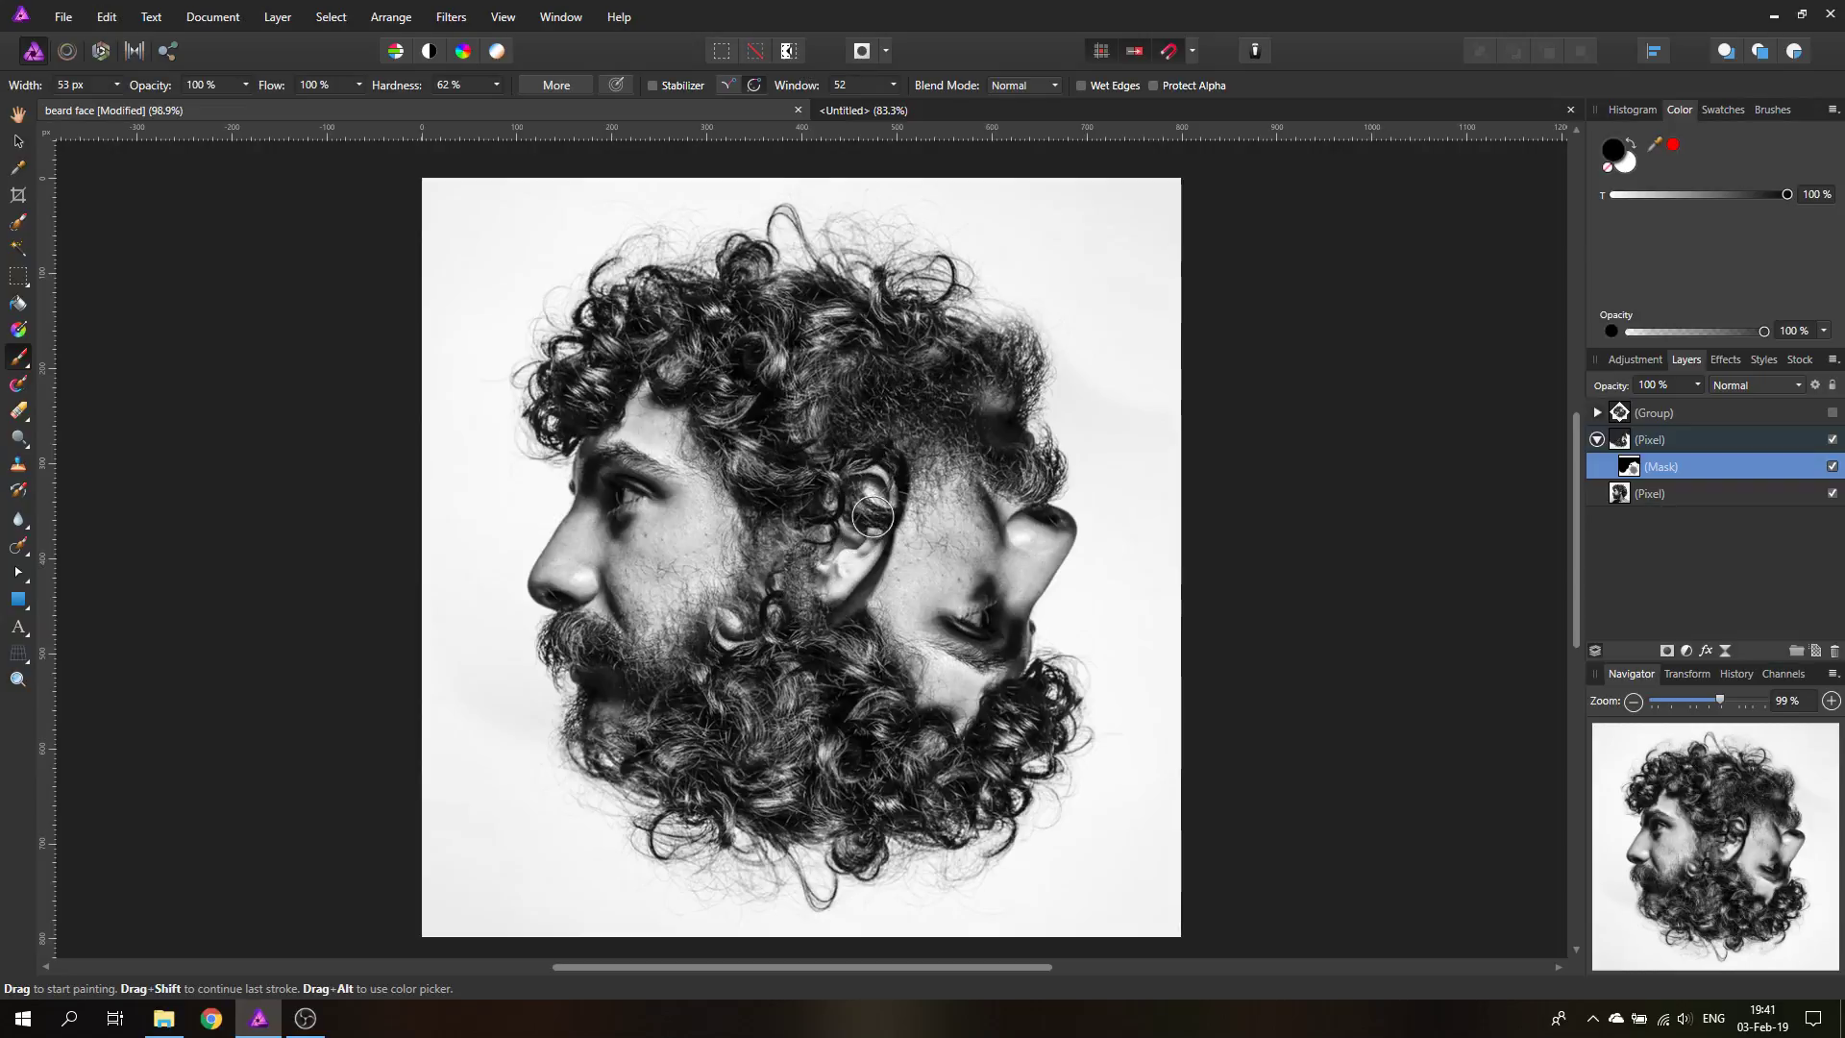
{"action": "left_click", "coordinate": [1632, 143]}
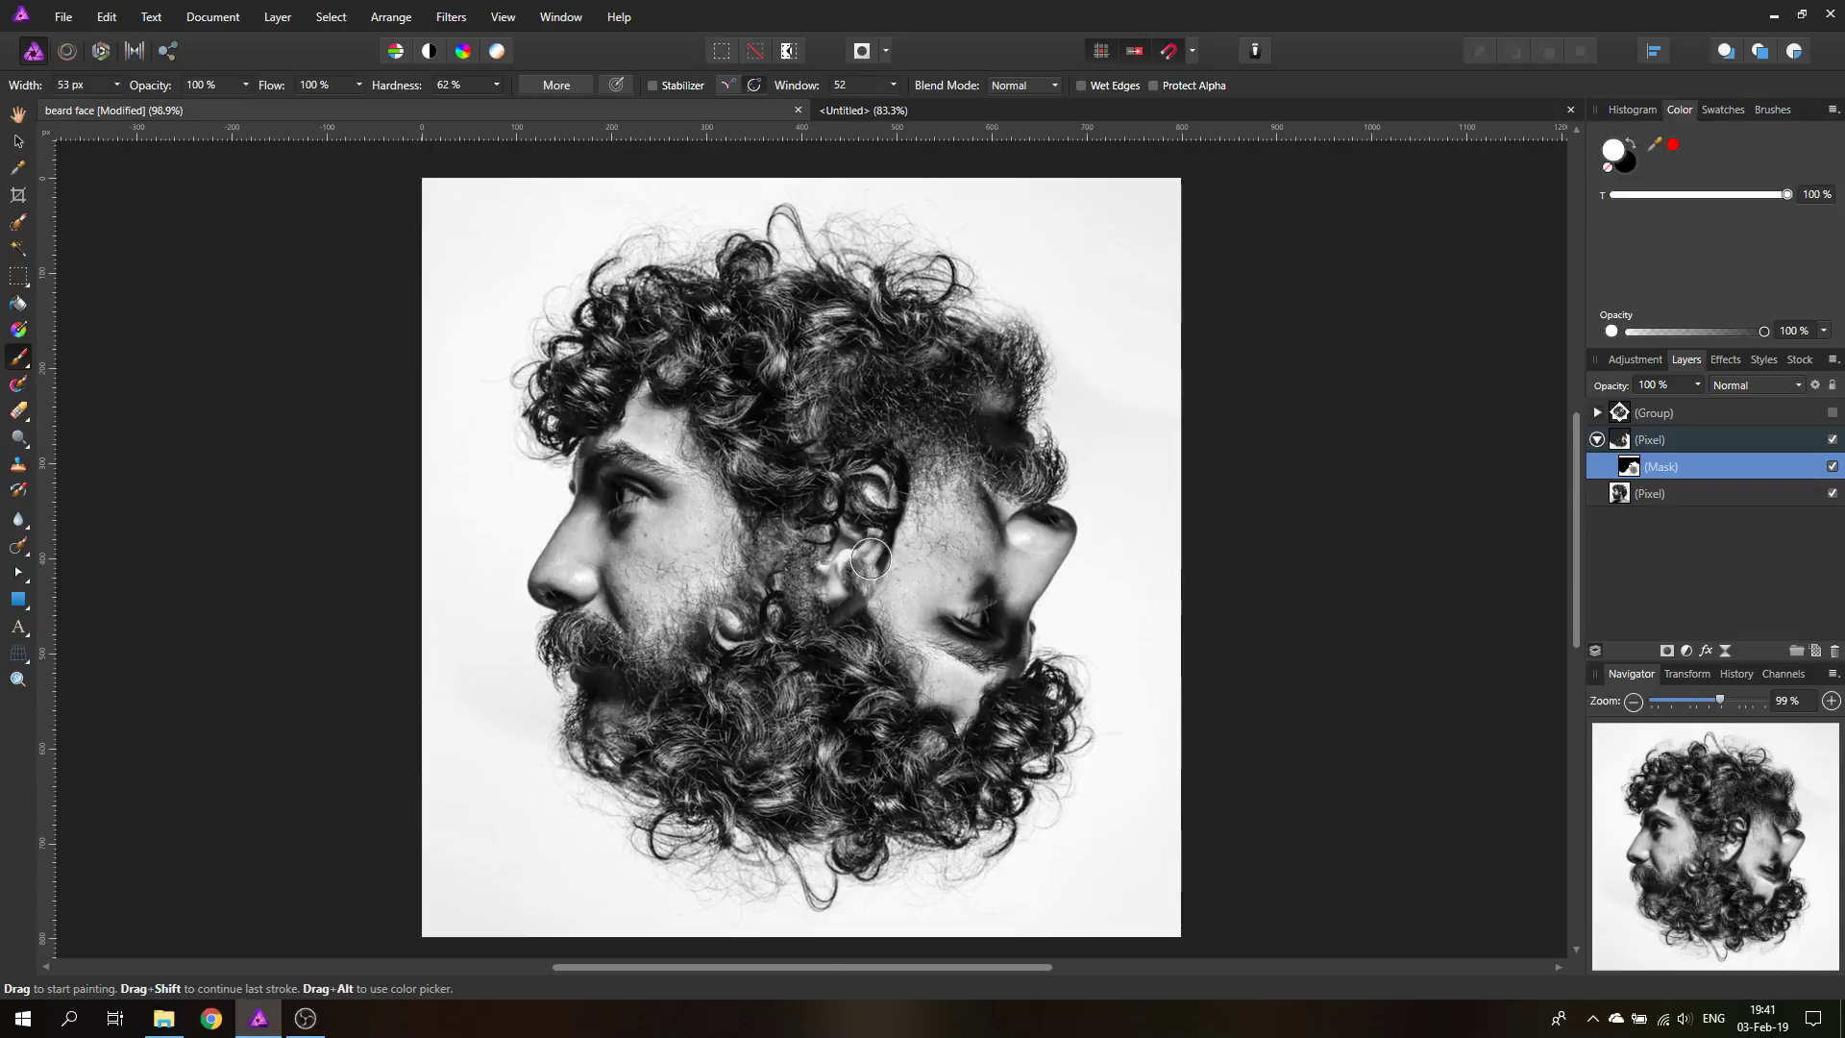
{"action": "scroll", "coordinate": [869, 562], "scroll_direction": "up", "scroll_amount": 4}
{"action": "mouse_move", "coordinate": [901, 677]}
{"action": "left_mouse_down"}
{"action": "mouse_move", "coordinate": [804, 720]}
{"action": "mouse_move", "coordinate": [791, 747]}
{"action": "mouse_move", "coordinate": [903, 637]}
{"action": "mouse_move", "coordinate": [874, 672]}
{"action": "mouse_move", "coordinate": [975, 525]}
{"action": "left_mouse_up"}
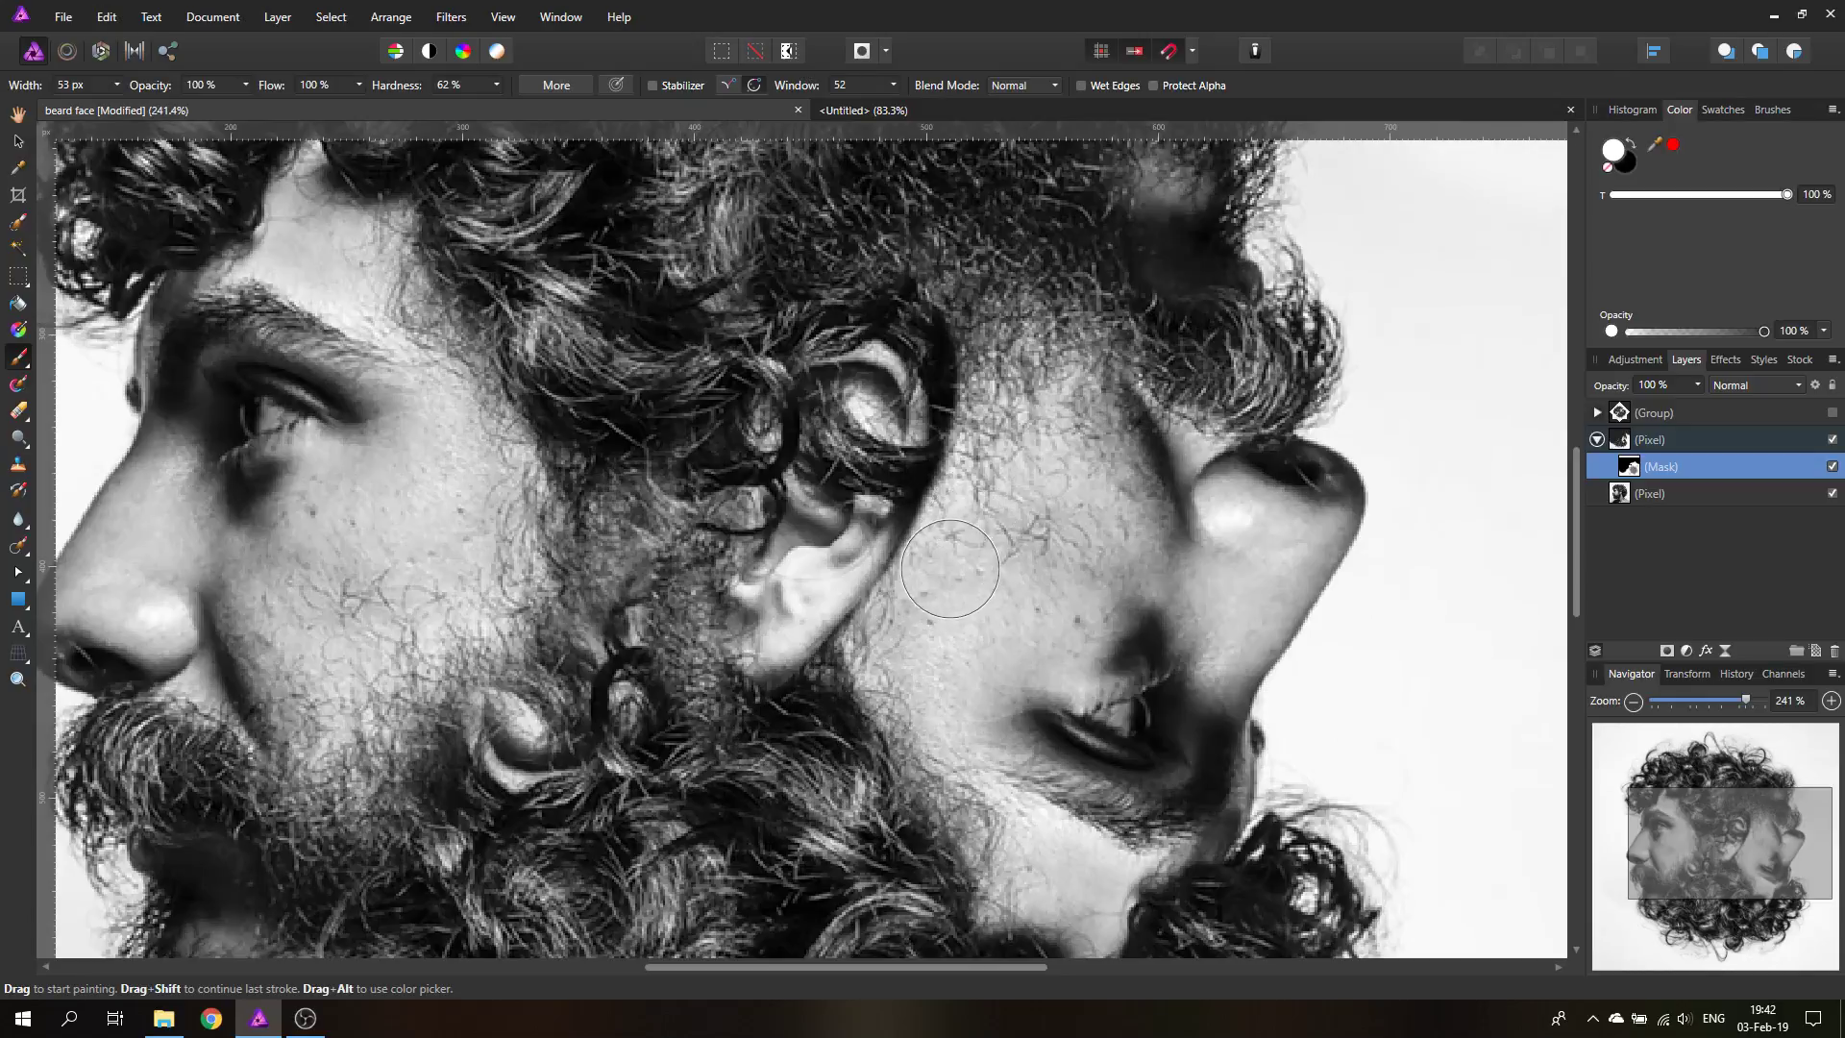
{"action": "mouse_move", "coordinate": [1007, 377]}
{"action": "left_mouse_down"}
{"action": "mouse_move", "coordinate": [978, 303]}
{"action": "mouse_move", "coordinate": [985, 338]}
{"action": "mouse_move", "coordinate": [897, 275]}
{"action": "mouse_move", "coordinate": [841, 267]}
{"action": "mouse_move", "coordinate": [785, 291]}
{"action": "mouse_move", "coordinate": [933, 297]}
{"action": "mouse_move", "coordinate": [887, 289]}
{"action": "mouse_move", "coordinate": [961, 322]}
{"action": "mouse_move", "coordinate": [988, 430]}
{"action": "mouse_move", "coordinate": [974, 351]}
{"action": "mouse_move", "coordinate": [984, 433]}
{"action": "mouse_move", "coordinate": [942, 337]}
{"action": "mouse_move", "coordinate": [891, 292]}
{"action": "mouse_move", "coordinate": [908, 288]}
{"action": "mouse_move", "coordinate": [849, 290]}
{"action": "left_mouse_up"}
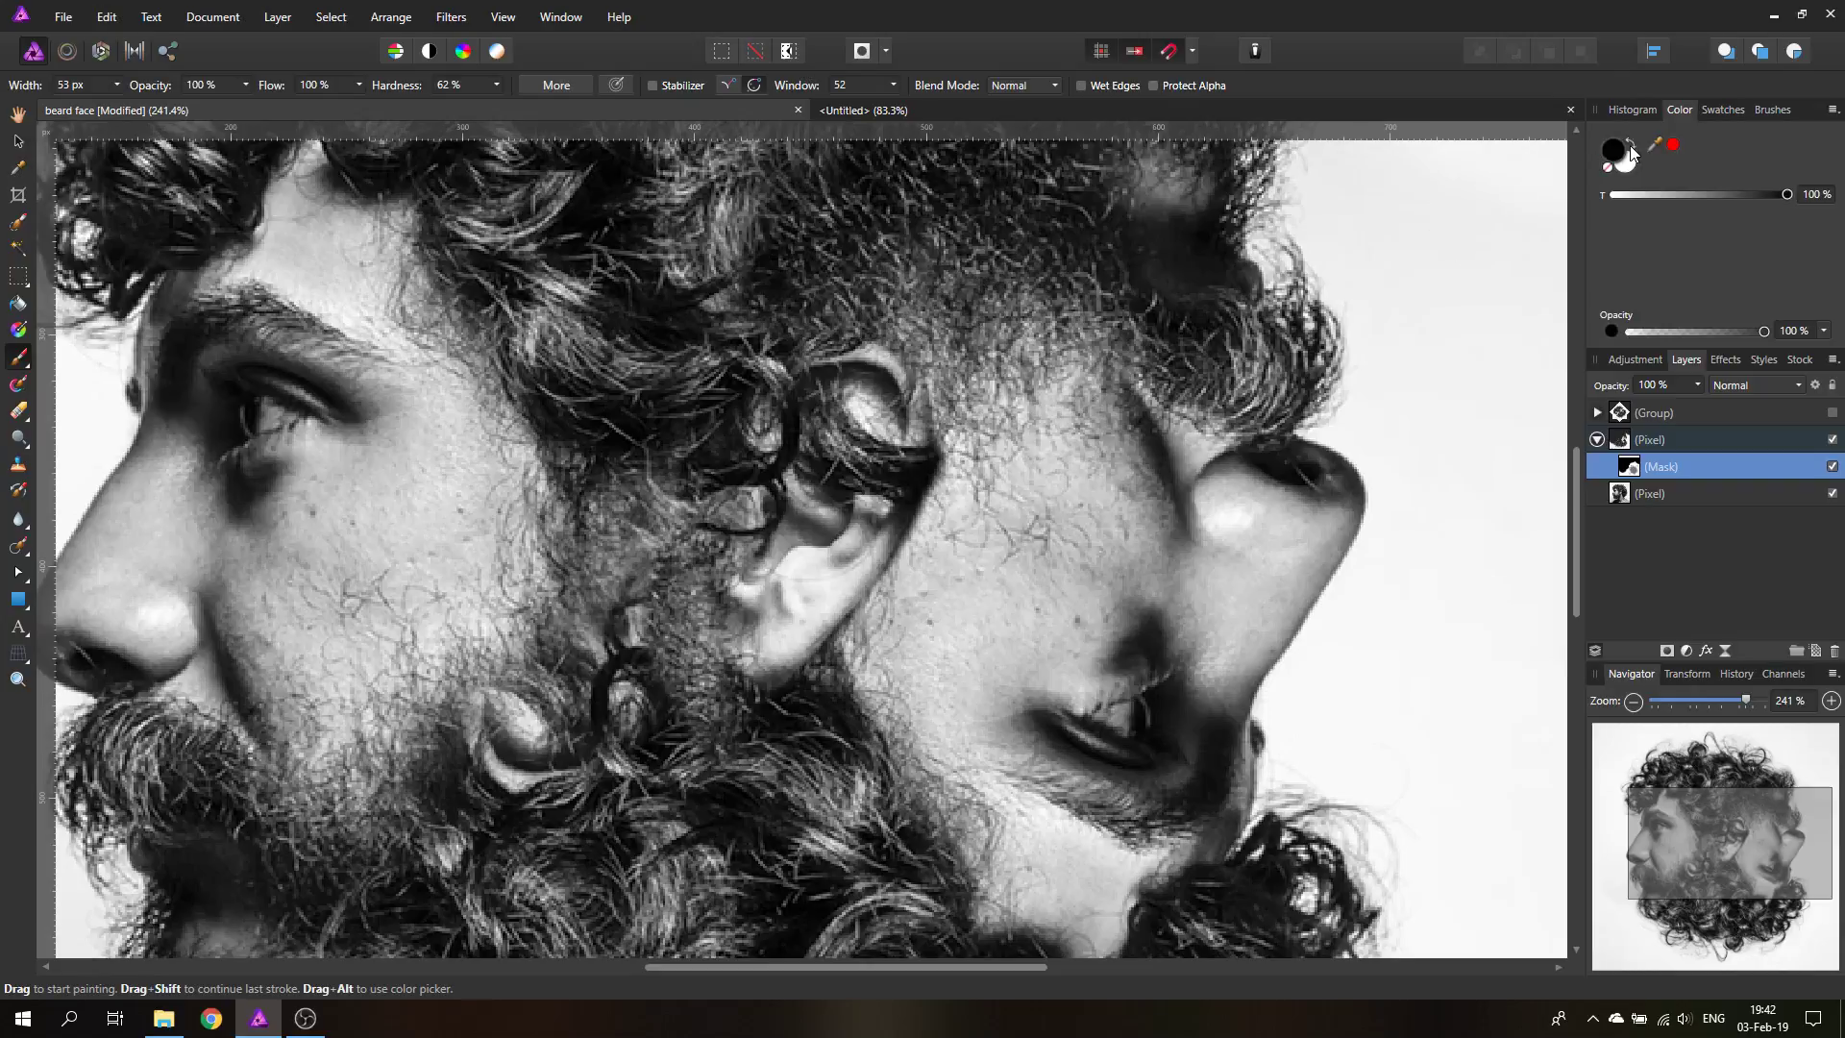
{"action": "mouse_move", "coordinate": [816, 434]}
{"action": "left_mouse_down"}
{"action": "mouse_move", "coordinate": [871, 379]}
{"action": "mouse_move", "coordinate": [878, 403]}
{"action": "left_mouse_up"}
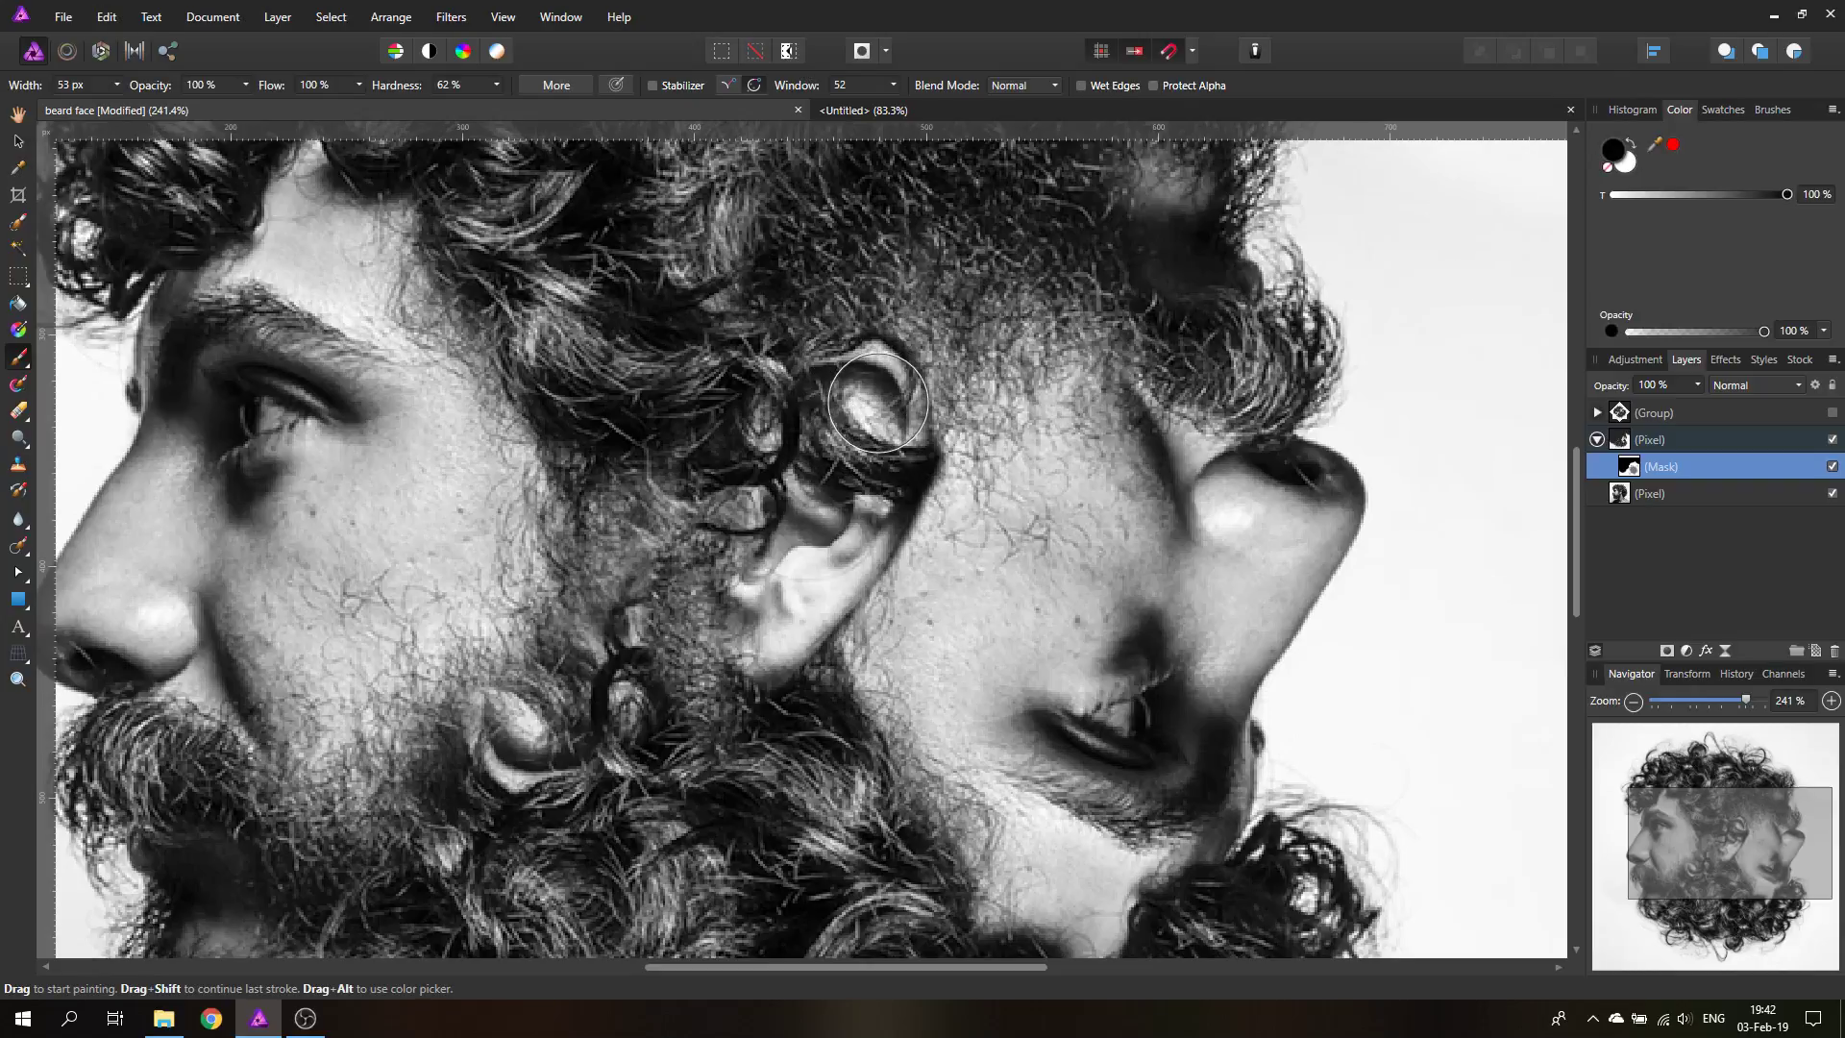
{"action": "mouse_move", "coordinate": [756, 310]}
{"action": "left_mouse_down"}
{"action": "mouse_move", "coordinate": [879, 283]}
{"action": "mouse_move", "coordinate": [951, 346]}
{"action": "left_mouse_up"}
{"action": "scroll", "coordinate": [668, 687], "scroll_direction": "down", "scroll_amount": 1}
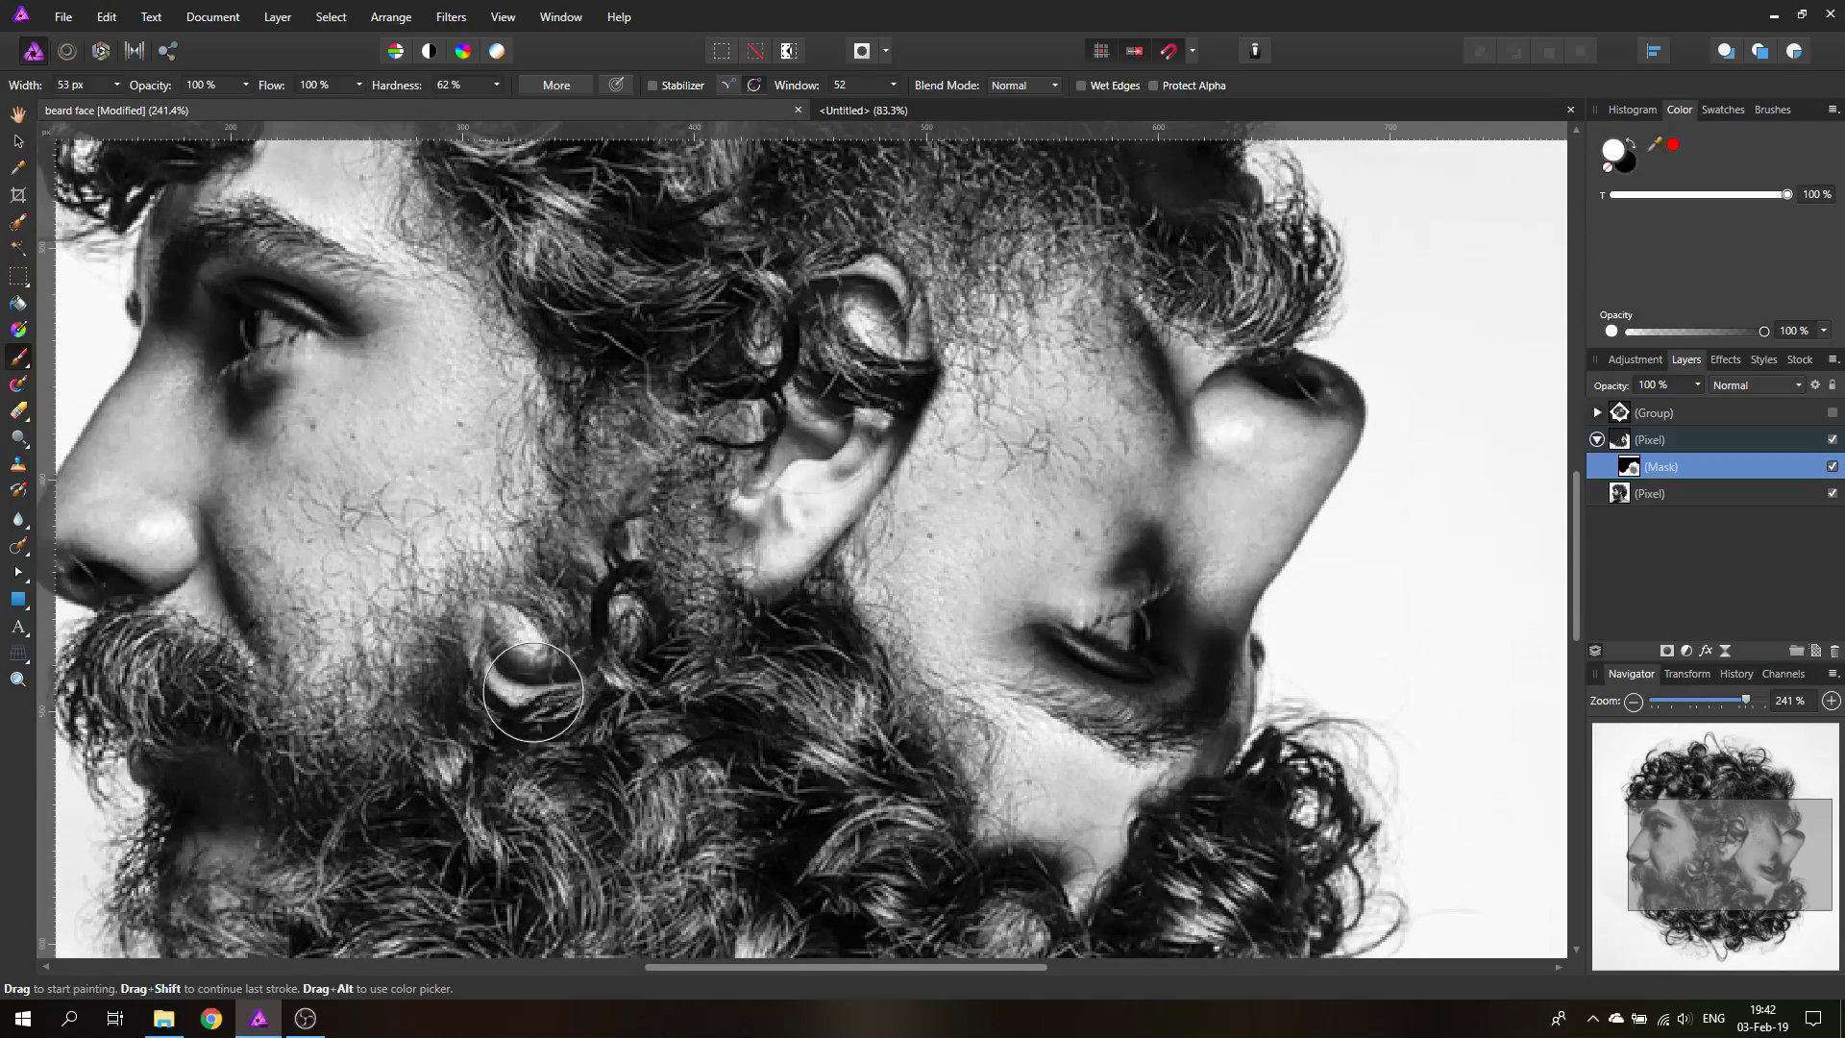
Step: Restore the upside-down head's ear with white on the mask, and trim the surrounding cheek edge with black
{"action": "left_click", "coordinate": [1627, 140]}
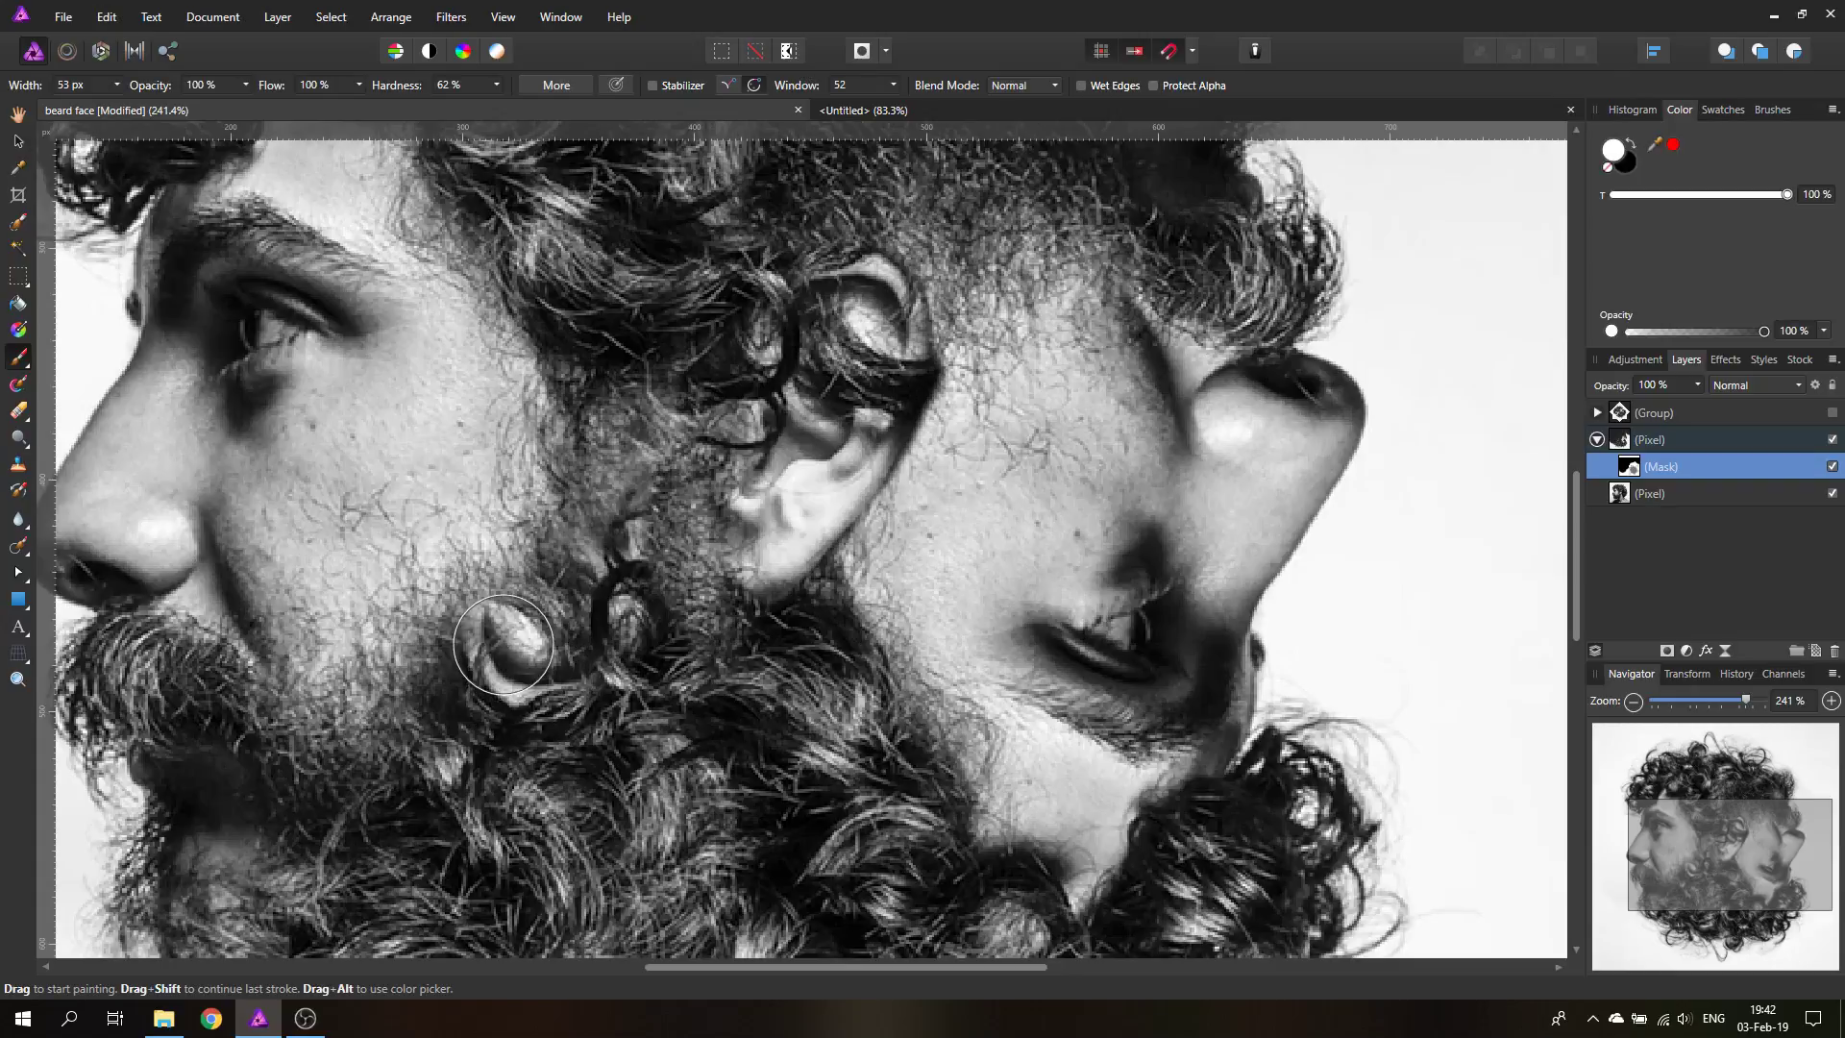
{"action": "mouse_move", "coordinate": [512, 617]}
{"action": "left_mouse_down"}
{"action": "mouse_move", "coordinate": [554, 562]}
{"action": "mouse_move", "coordinate": [505, 597]}
{"action": "mouse_move", "coordinate": [549, 532]}
{"action": "mouse_move", "coordinate": [478, 615]}
{"action": "mouse_move", "coordinate": [562, 497]}
{"action": "mouse_move", "coordinate": [480, 640]}
{"action": "mouse_move", "coordinate": [507, 674]}
{"action": "mouse_move", "coordinate": [540, 517]}
{"action": "mouse_move", "coordinate": [596, 440]}
{"action": "mouse_move", "coordinate": [556, 480]}
{"action": "mouse_move", "coordinate": [616, 421]}
{"action": "mouse_move", "coordinate": [628, 436]}
{"action": "mouse_move", "coordinate": [636, 400]}
{"action": "mouse_move", "coordinate": [591, 425]}
{"action": "mouse_move", "coordinate": [612, 413]}
{"action": "mouse_move", "coordinate": [498, 576]}
{"action": "mouse_move", "coordinate": [499, 696]}
{"action": "left_mouse_up"}
{"action": "left_click", "coordinate": [1623, 146]}
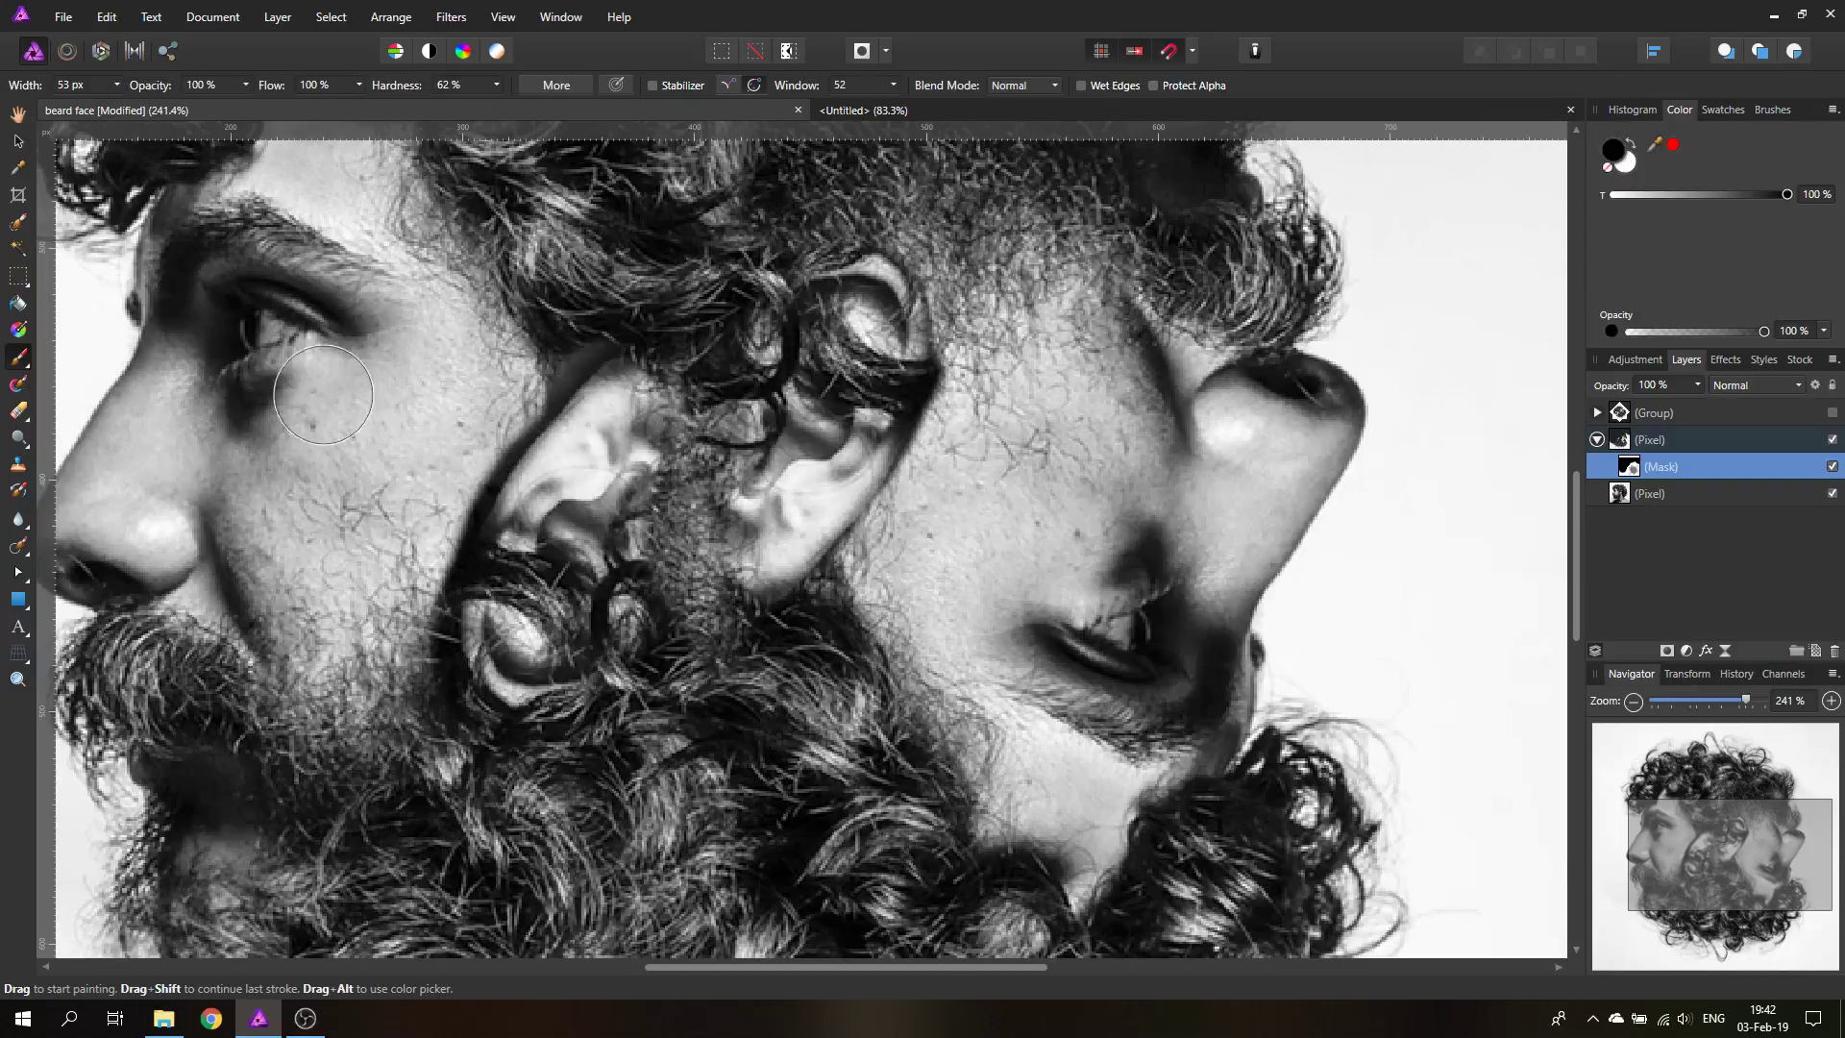
{"action": "mouse_move", "coordinate": [384, 622]}
{"action": "left_mouse_down"}
{"action": "mouse_move", "coordinate": [397, 703]}
{"action": "mouse_move", "coordinate": [402, 521]}
{"action": "mouse_move", "coordinate": [396, 652]}
{"action": "mouse_move", "coordinate": [400, 545]}
{"action": "mouse_move", "coordinate": [429, 712]}
{"action": "mouse_move", "coordinate": [407, 619]}
{"action": "mouse_move", "coordinate": [419, 501]}
{"action": "mouse_move", "coordinate": [436, 473]}
{"action": "mouse_move", "coordinate": [411, 558]}
{"action": "mouse_move", "coordinate": [428, 493]}
{"action": "mouse_move", "coordinate": [412, 544]}
{"action": "mouse_move", "coordinate": [498, 396]}
{"action": "mouse_move", "coordinate": [597, 301]}
{"action": "mouse_move", "coordinate": [490, 386]}
{"action": "mouse_move", "coordinate": [545, 335]}
{"action": "mouse_move", "coordinate": [504, 389]}
{"action": "mouse_move", "coordinate": [541, 355]}
{"action": "mouse_move", "coordinate": [521, 362]}
{"action": "mouse_move", "coordinate": [633, 319]}
{"action": "mouse_move", "coordinate": [610, 316]}
{"action": "mouse_move", "coordinate": [641, 322]}
{"action": "mouse_move", "coordinate": [604, 310]}
{"action": "mouse_move", "coordinate": [551, 335]}
{"action": "mouse_move", "coordinate": [476, 430]}
{"action": "left_mouse_up"}
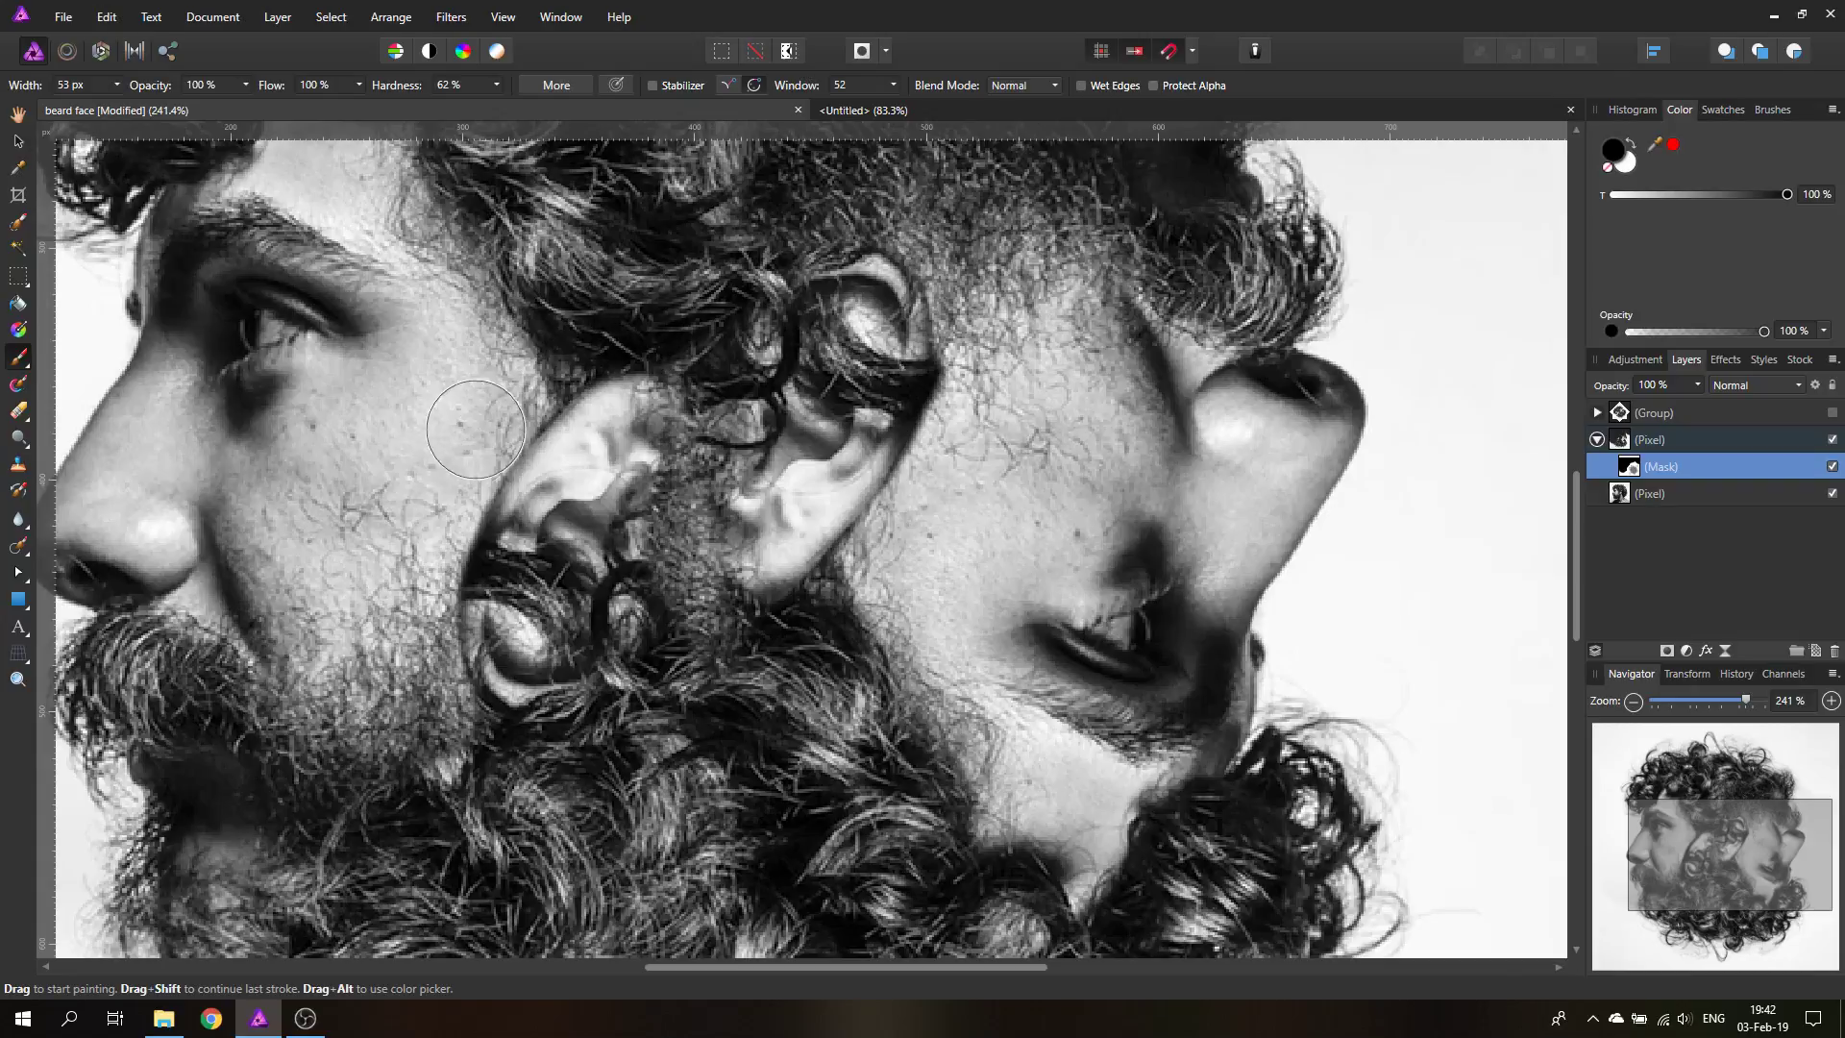
{"action": "mouse_move", "coordinate": [669, 564]}
{"action": "left_mouse_down"}
{"action": "mouse_move", "coordinate": [720, 432]}
{"action": "mouse_move", "coordinate": [721, 516]}
{"action": "mouse_move", "coordinate": [687, 589]}
{"action": "mouse_move", "coordinate": [687, 336]}
{"action": "mouse_move", "coordinate": [697, 576]}
{"action": "mouse_move", "coordinate": [707, 501]}
{"action": "left_mouse_up"}
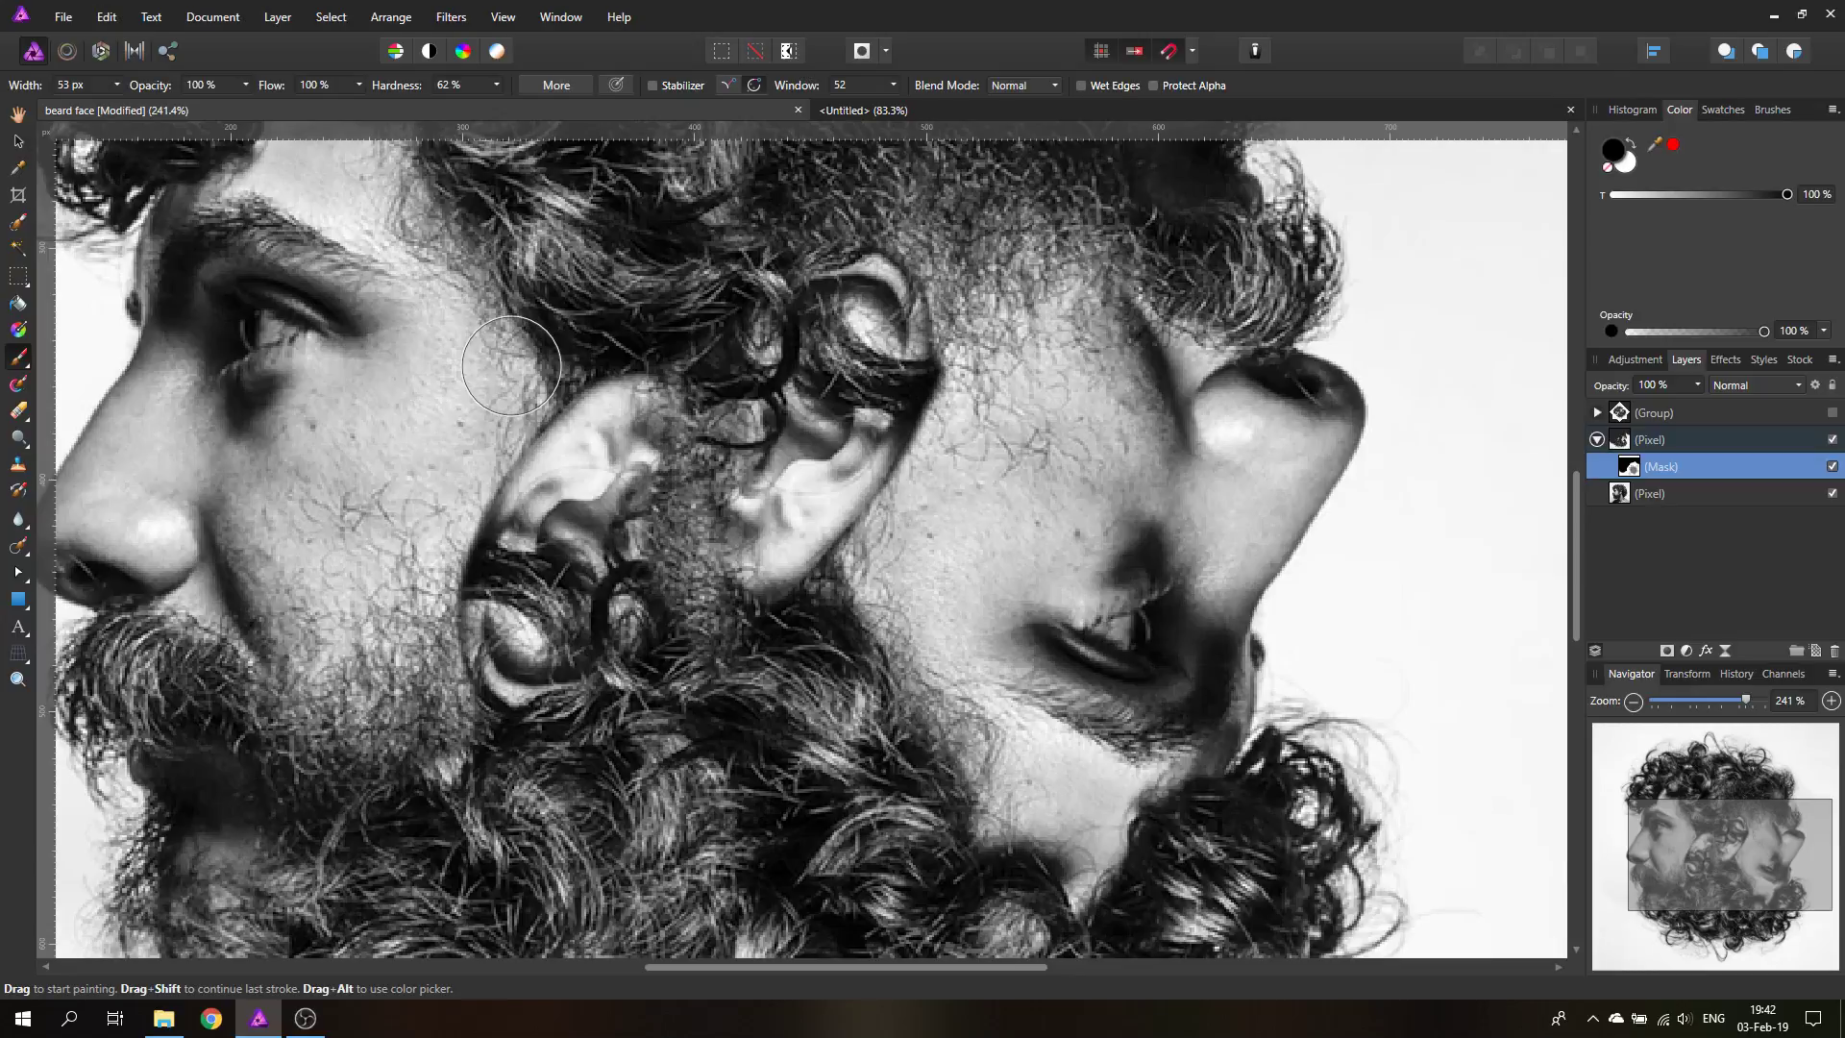
Step: Blend the upper hair edge where the upright hair meets the upside-down beard, using black and white strokes on the mask
{"action": "key", "text": "ctrl+0"}
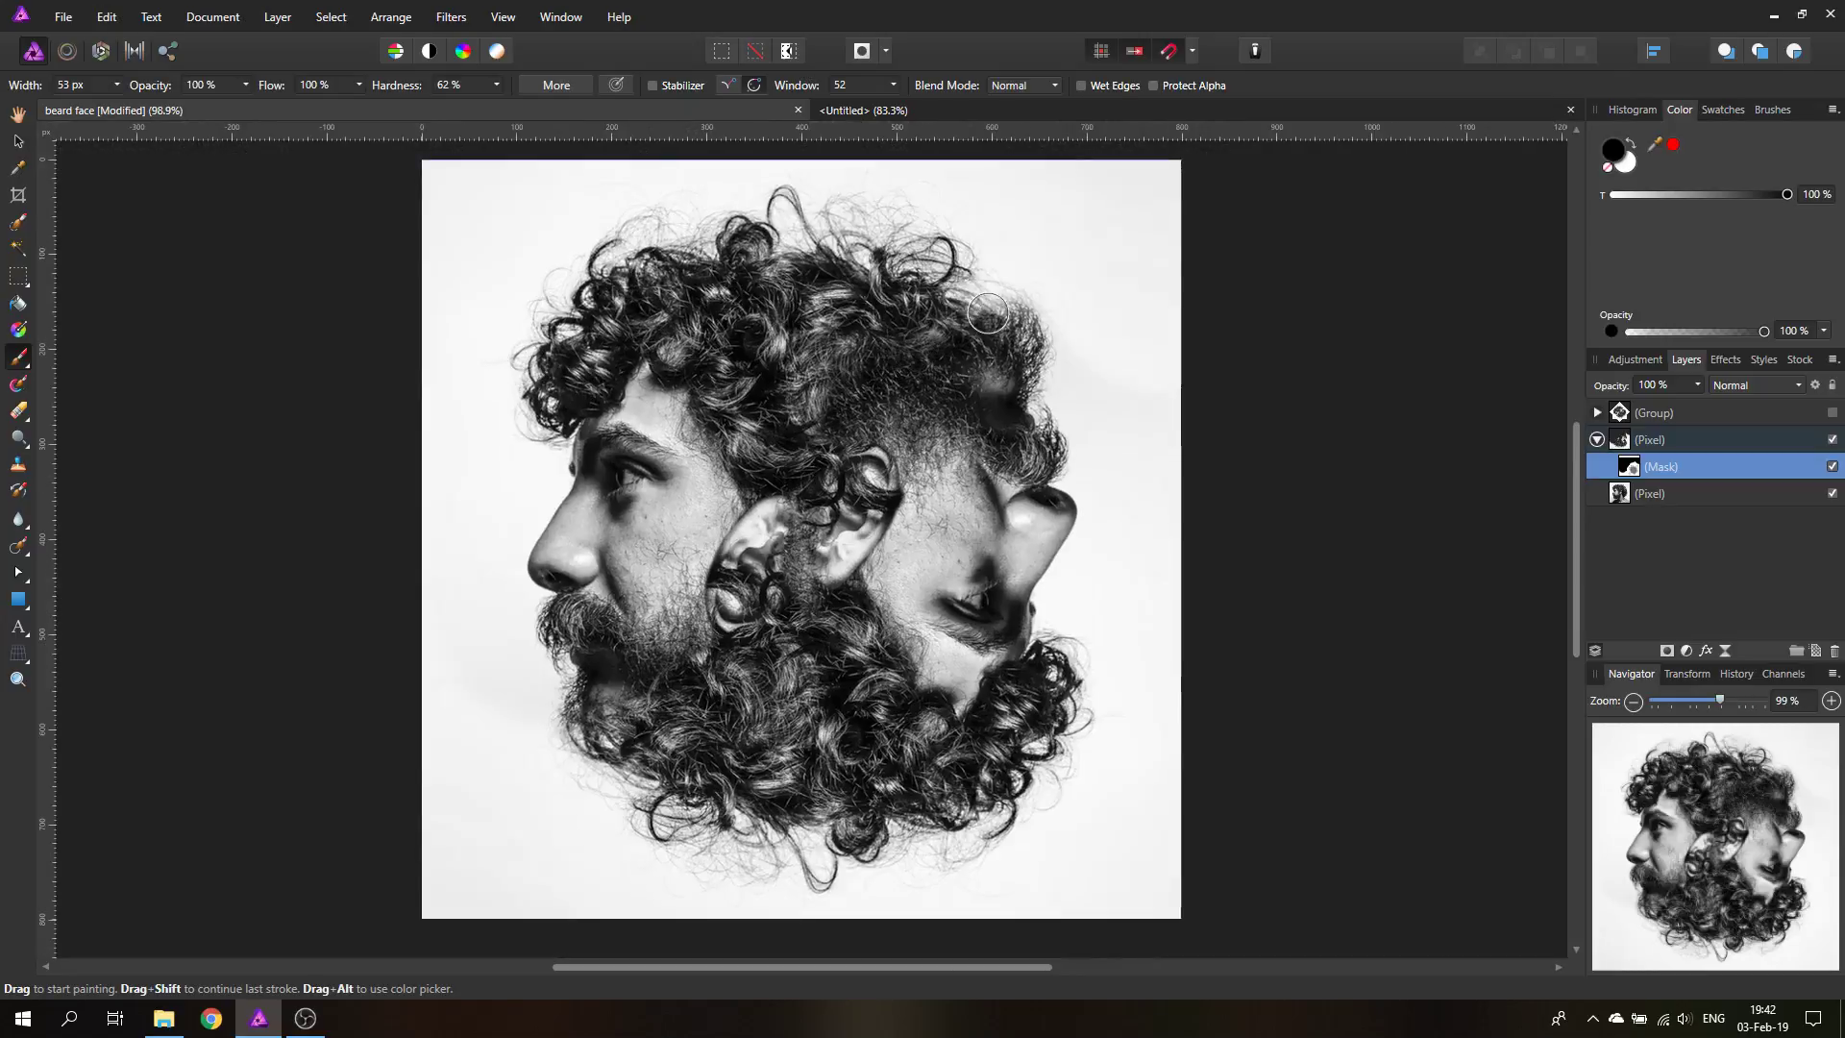
{"action": "left_click_drag", "start_coordinate": [1004, 332], "coordinate": [972, 329]}
{"action": "left_click", "coordinate": [1632, 142]}
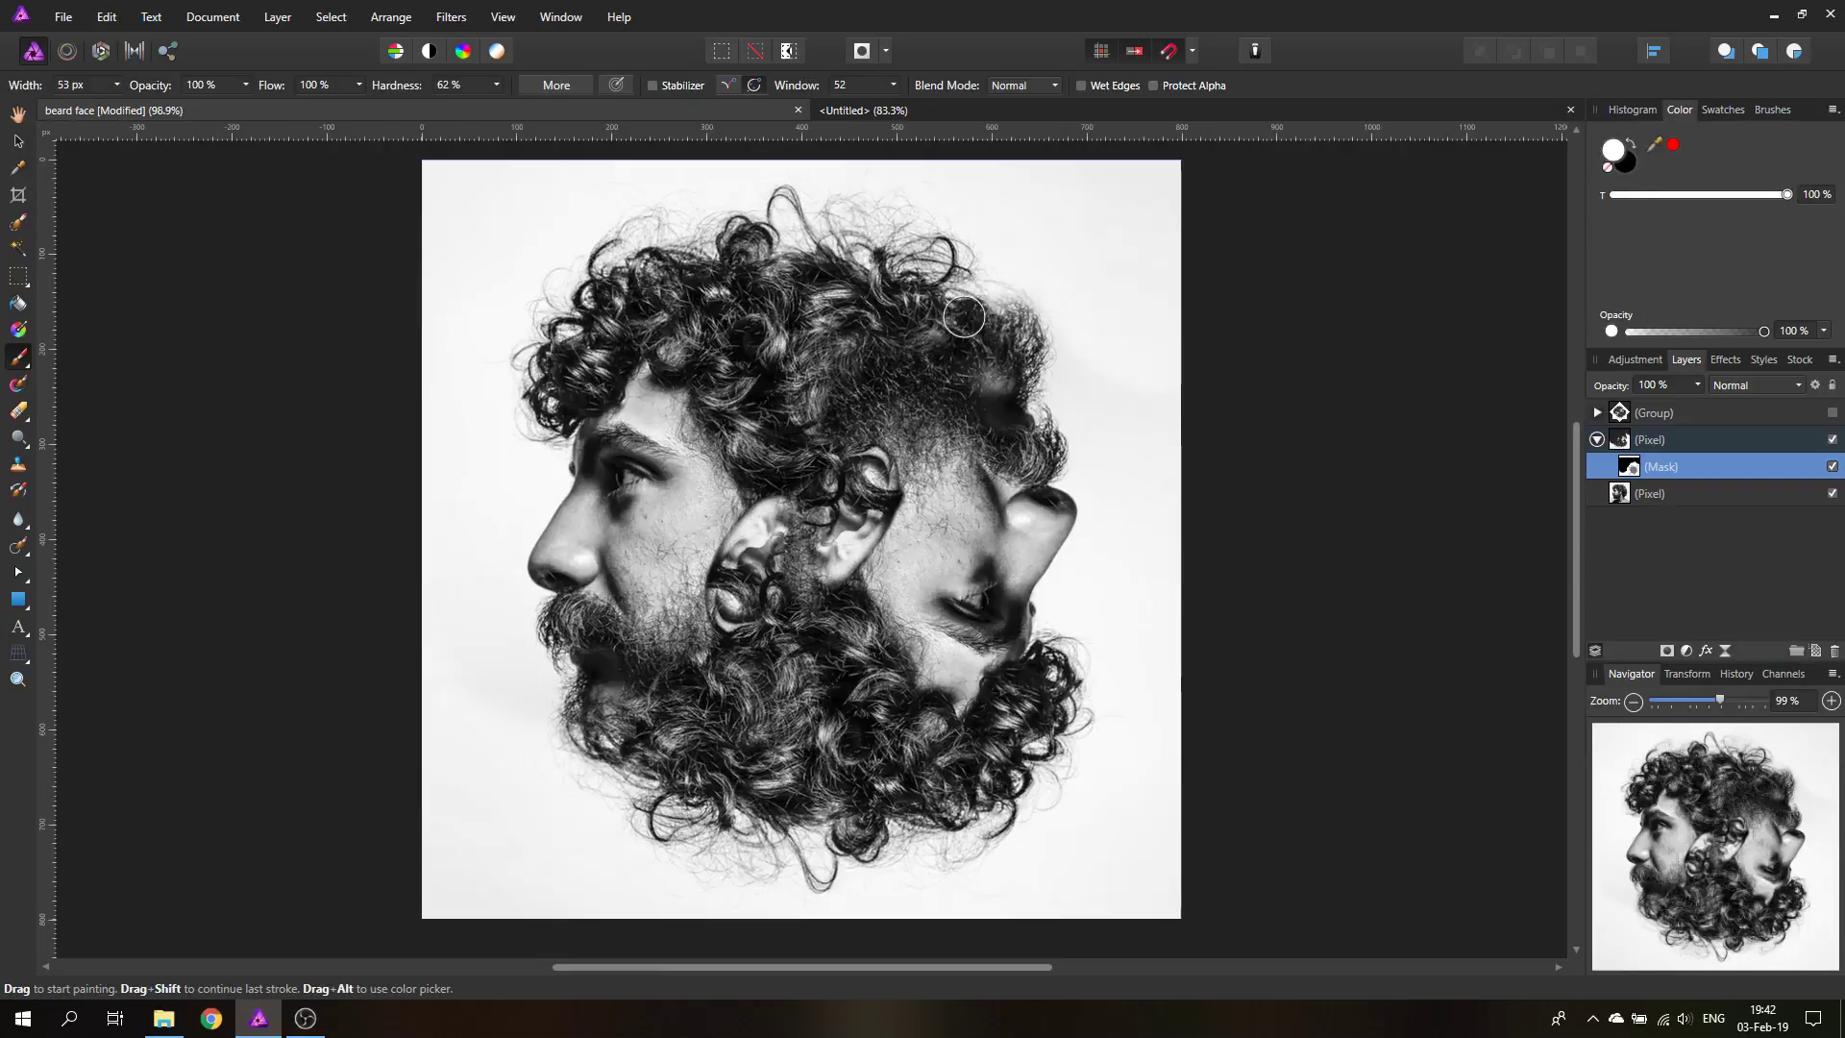
{"action": "left_click_drag", "start_coordinate": [999, 311], "coordinate": [953, 317]}
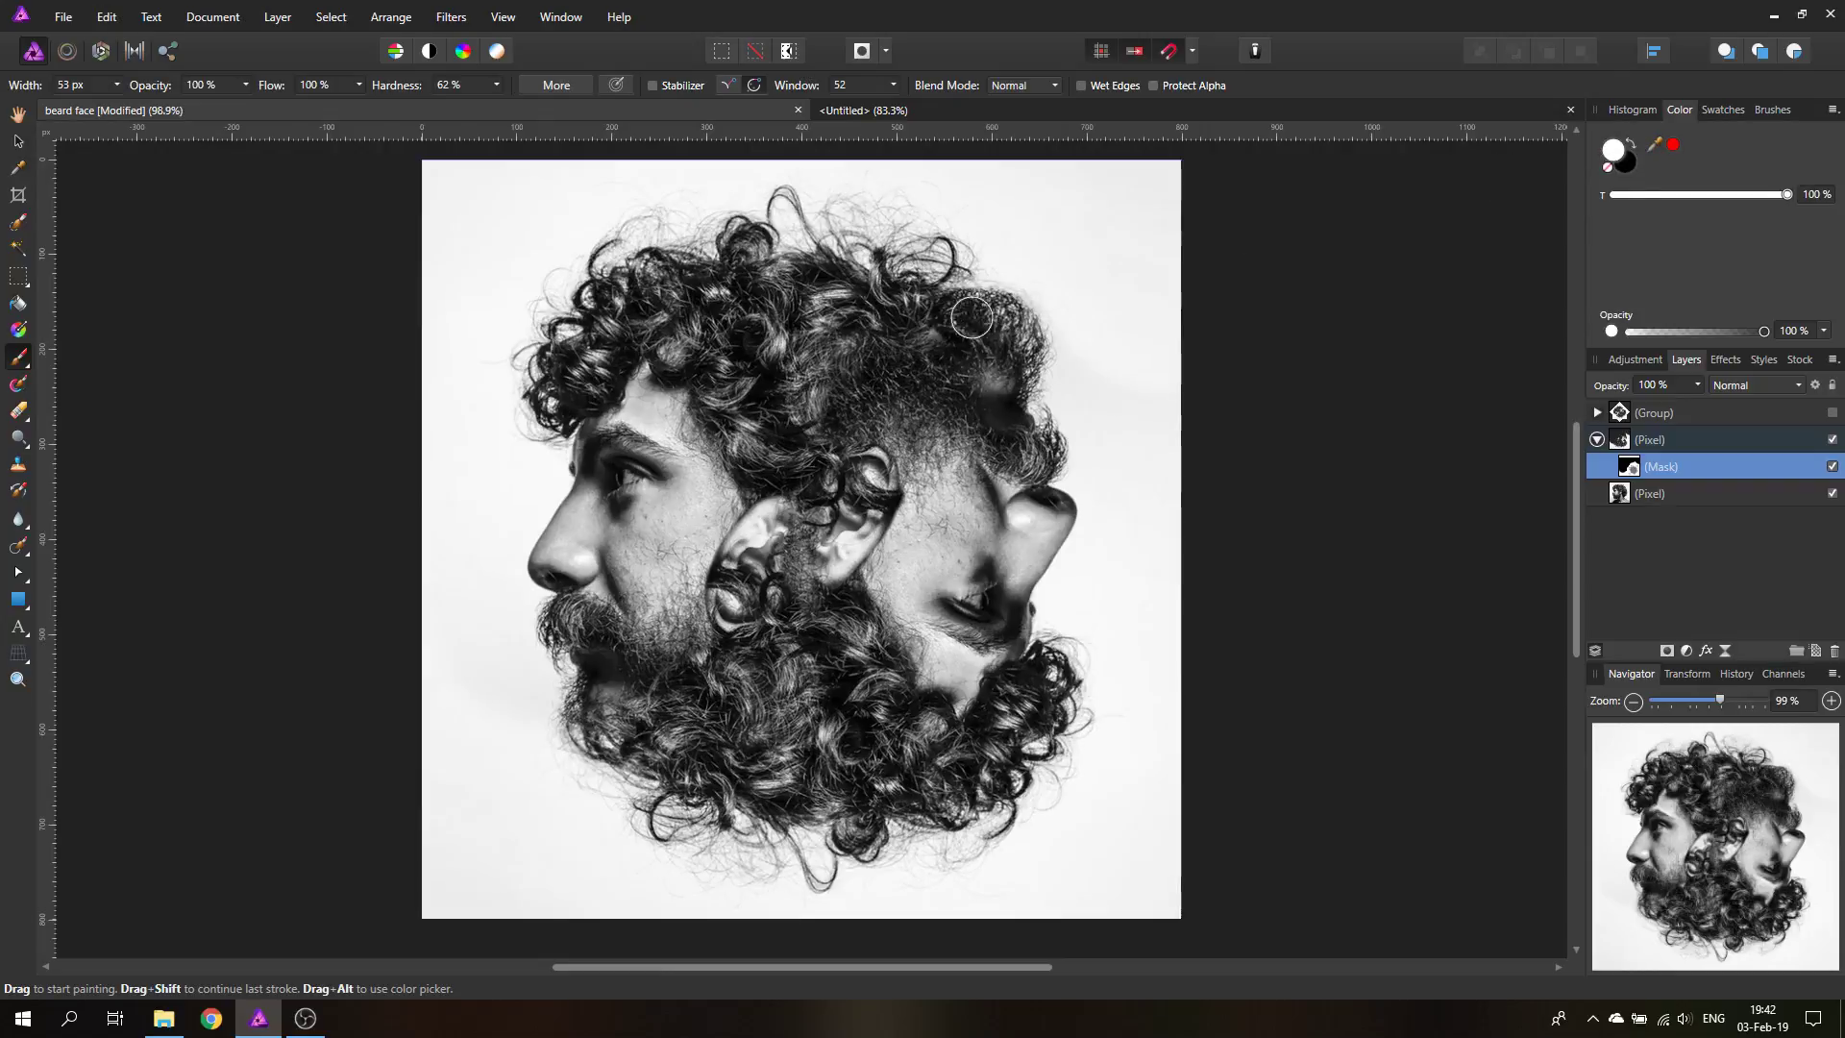
{"action": "left_click", "coordinate": [1632, 144]}
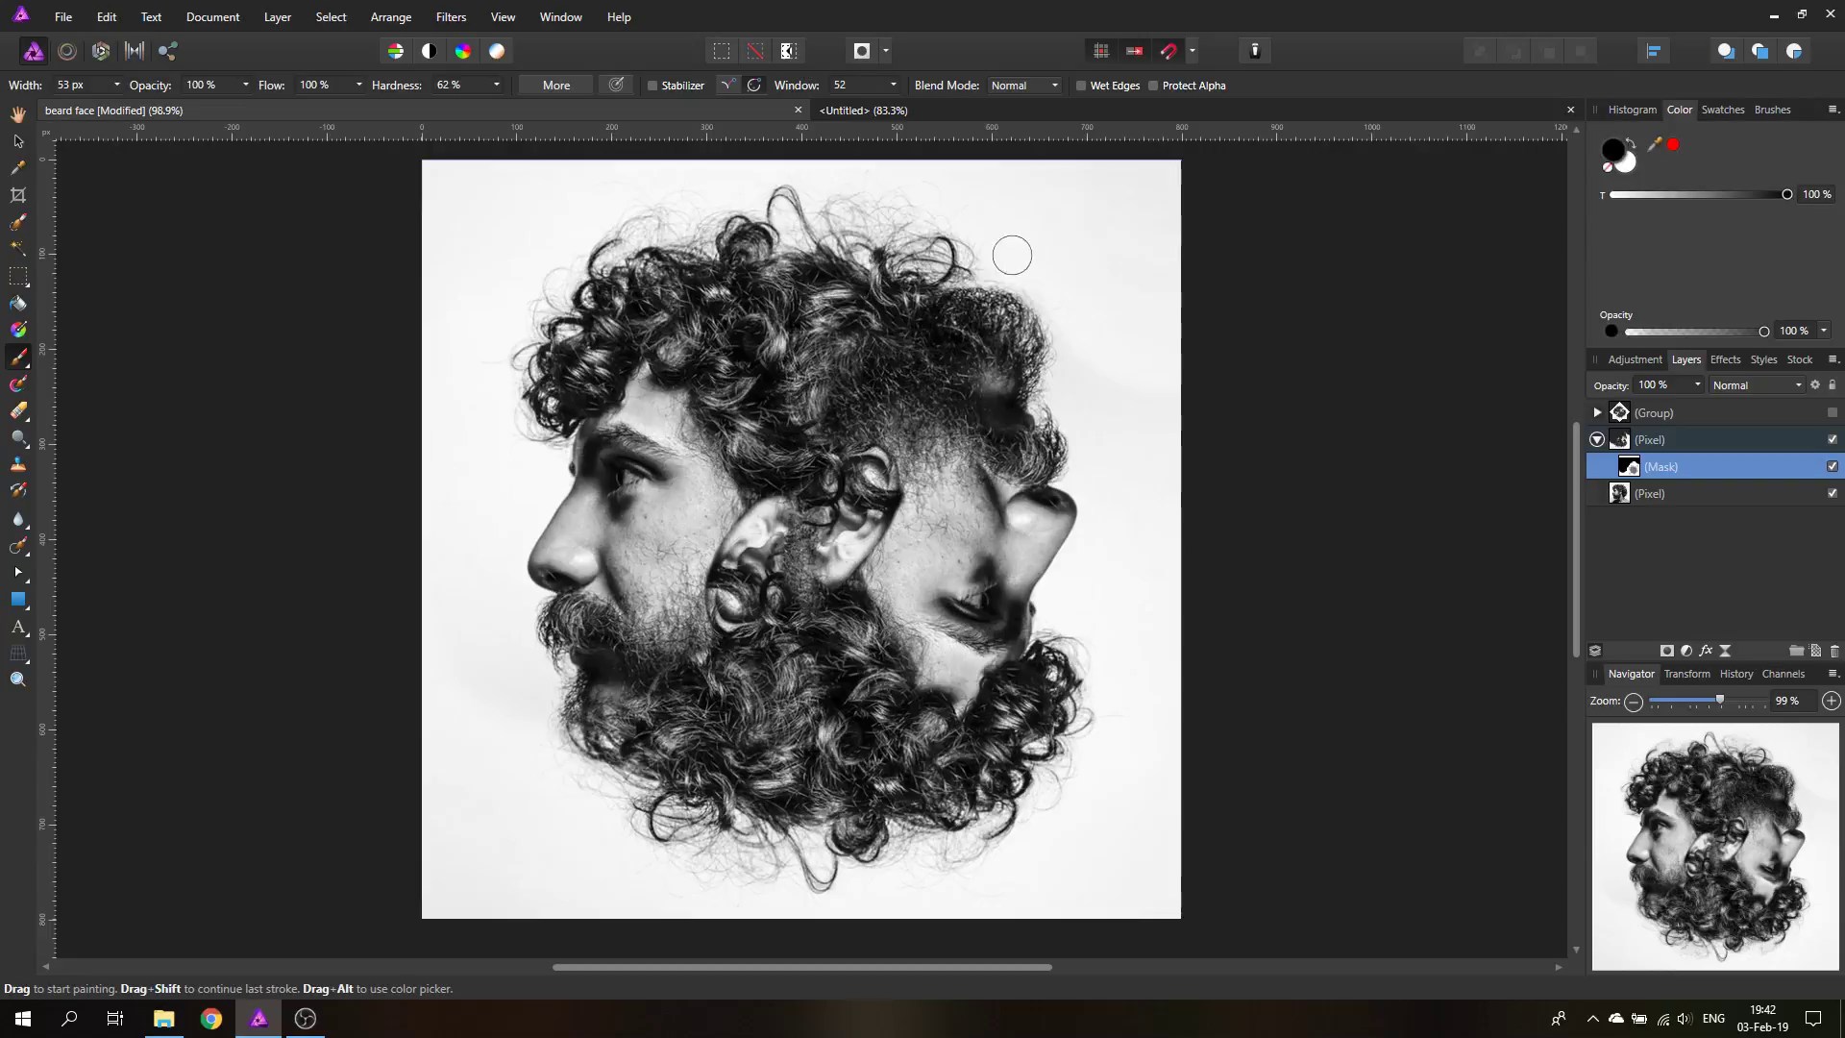
Step: Try painting black and white on the mask with a 305 px brush around the lower beard and shirt areas
{"action": "left_click", "coordinate": [115, 85]}
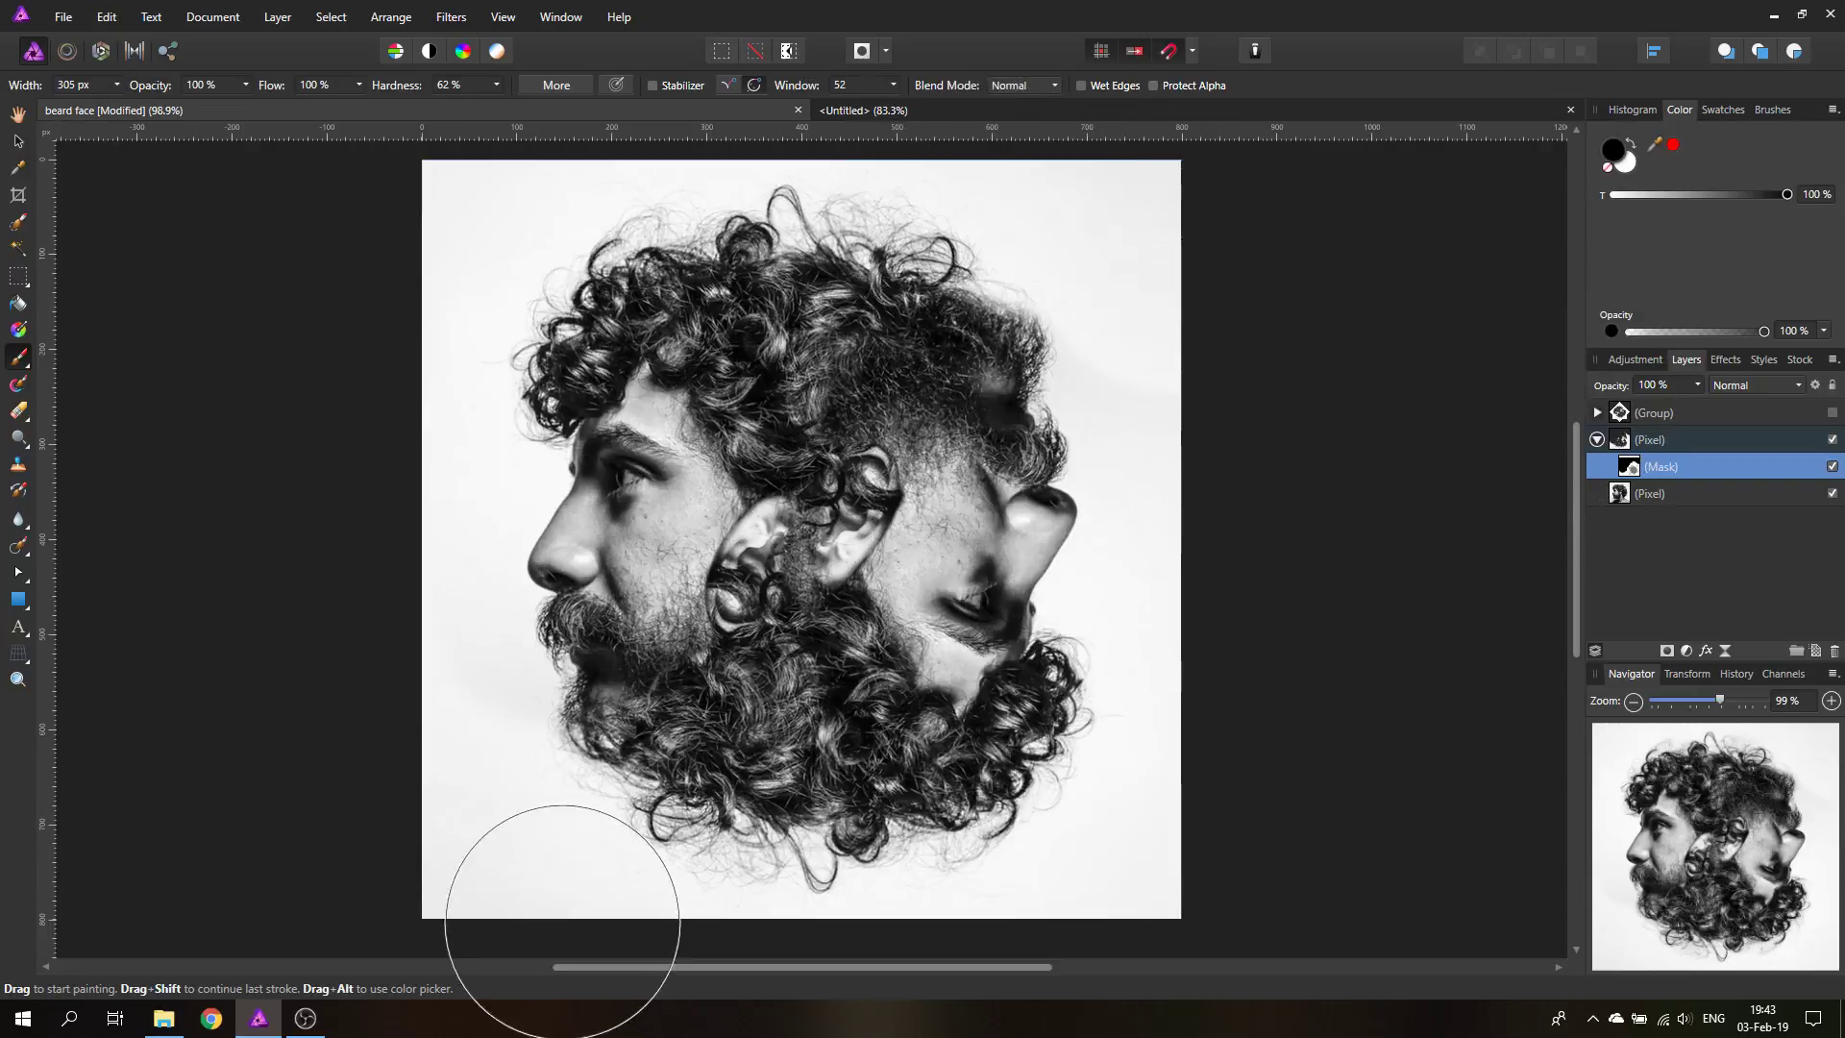
{"action": "mouse_move", "coordinate": [562, 922]}
{"action": "left_mouse_down"}
{"action": "mouse_move", "coordinate": [535, 792]}
{"action": "mouse_move", "coordinate": [548, 822]}
{"action": "mouse_move", "coordinate": [576, 774]}
{"action": "mouse_move", "coordinate": [601, 933]}
{"action": "left_mouse_up"}
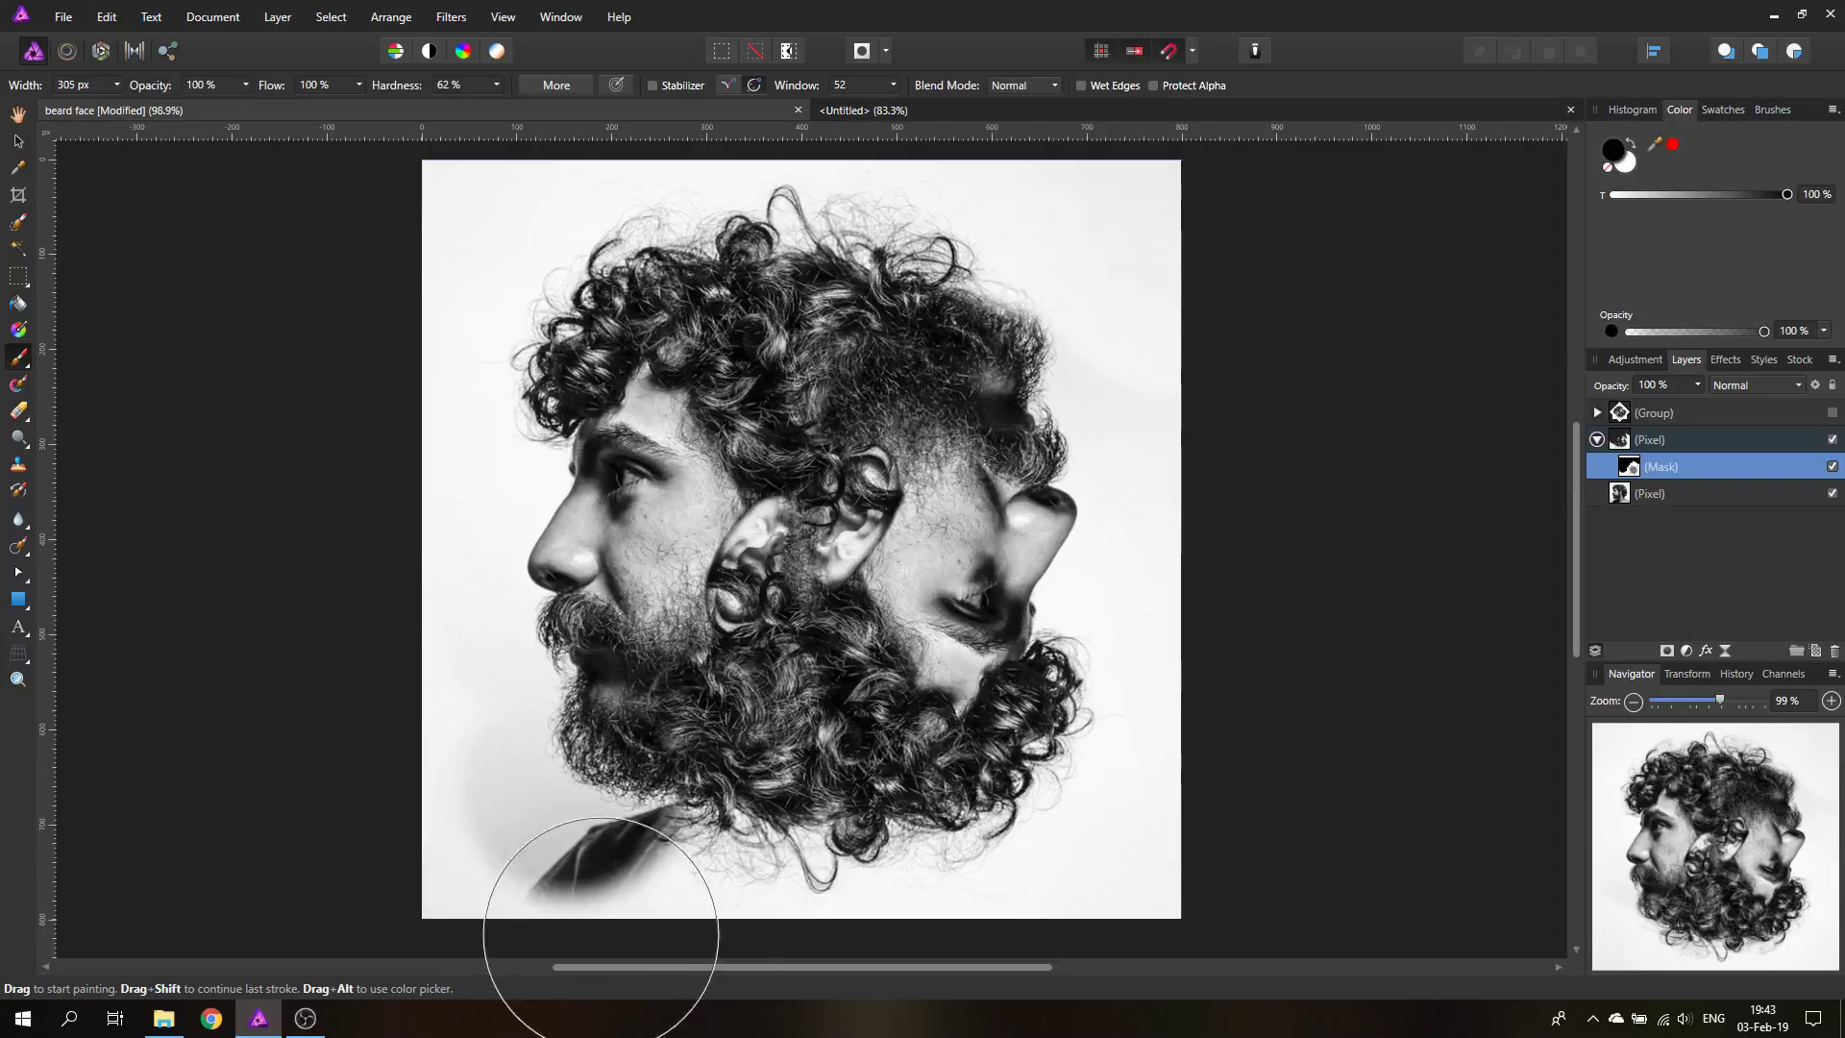
{"action": "key", "text": "ctrl+z"}
{"action": "left_click", "coordinate": [1630, 142]}
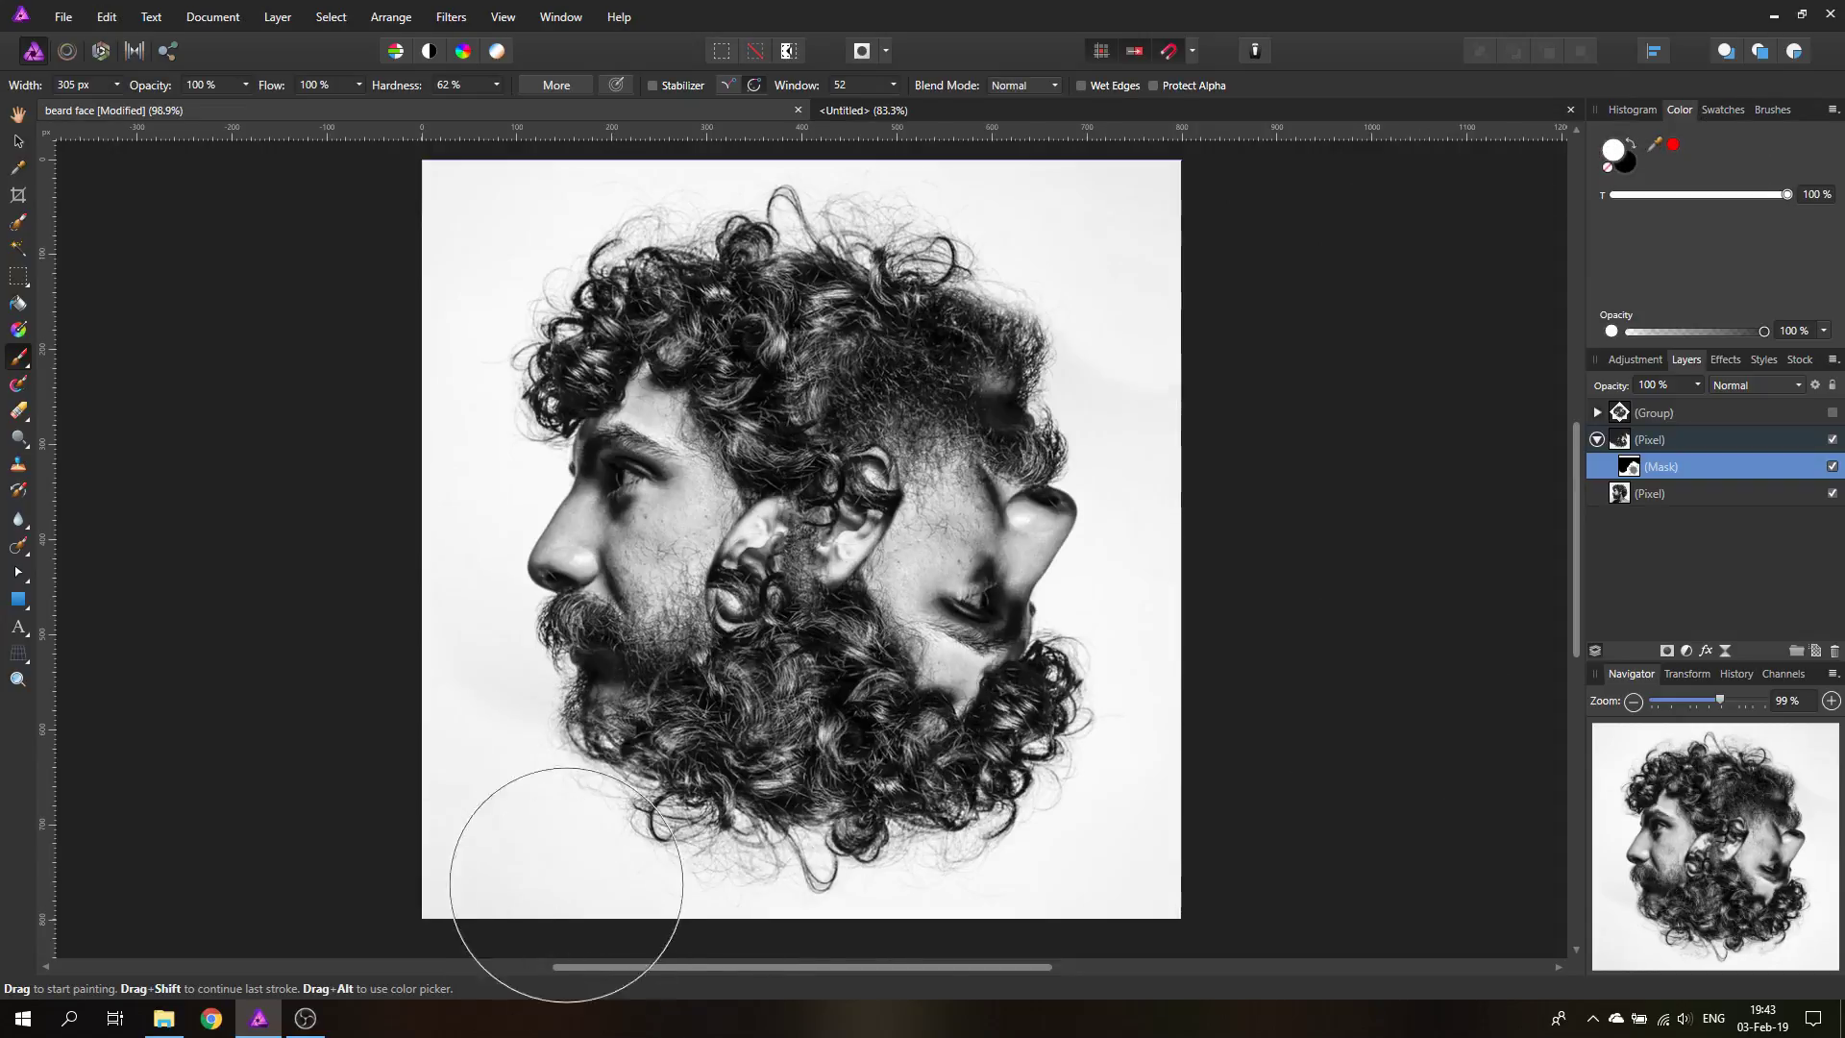
{"action": "mouse_move", "coordinate": [515, 824]}
{"action": "left_mouse_down"}
{"action": "mouse_move", "coordinate": [491, 766]}
{"action": "mouse_move", "coordinate": [592, 790]}
{"action": "mouse_move", "coordinate": [515, 730]}
{"action": "mouse_move", "coordinate": [589, 688]}
{"action": "left_mouse_up"}
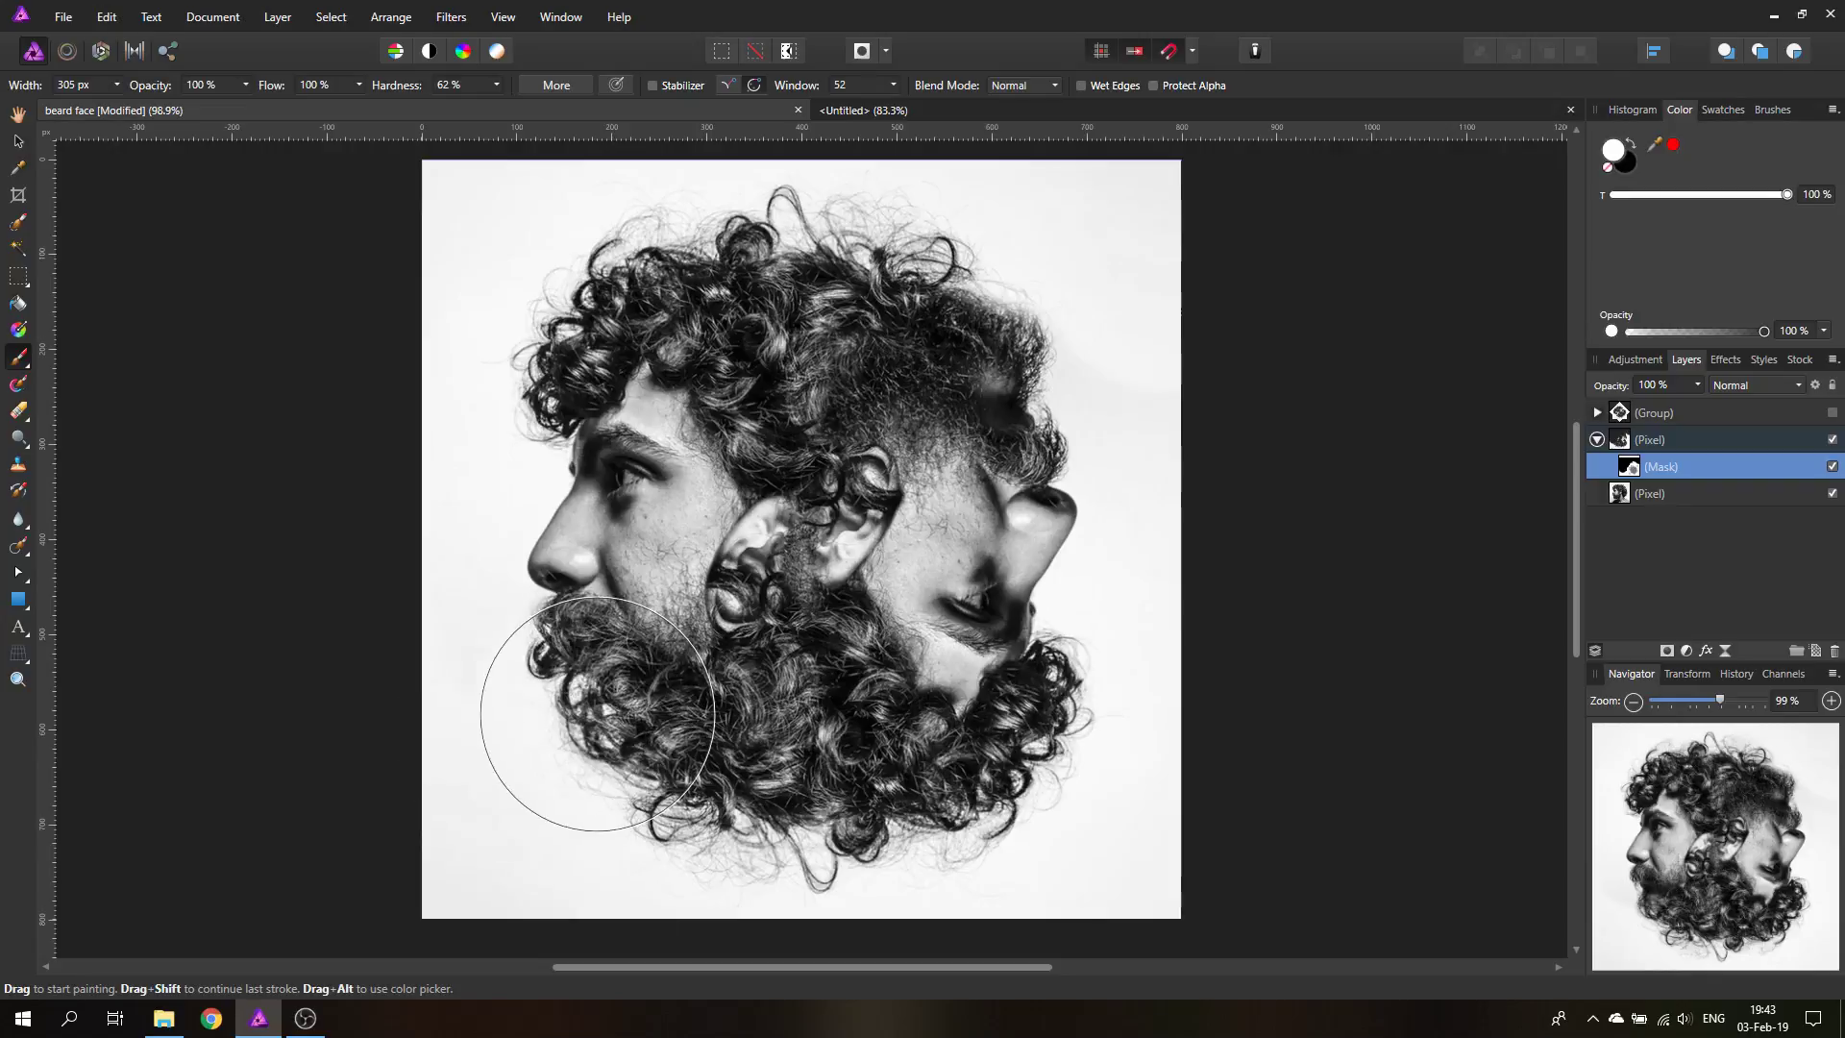
{"action": "mouse_move", "coordinate": [843, 855]}
{"action": "left_mouse_down"}
{"action": "mouse_move", "coordinate": [666, 805]}
{"action": "mouse_move", "coordinate": [581, 847]}
{"action": "mouse_move", "coordinate": [502, 821]}
{"action": "mouse_move", "coordinate": [647, 798]}
{"action": "mouse_move", "coordinate": [478, 775]}
{"action": "mouse_move", "coordinate": [577, 761]}
{"action": "mouse_move", "coordinate": [474, 855]}
{"action": "mouse_move", "coordinate": [440, 885]}
{"action": "left_mouse_up"}
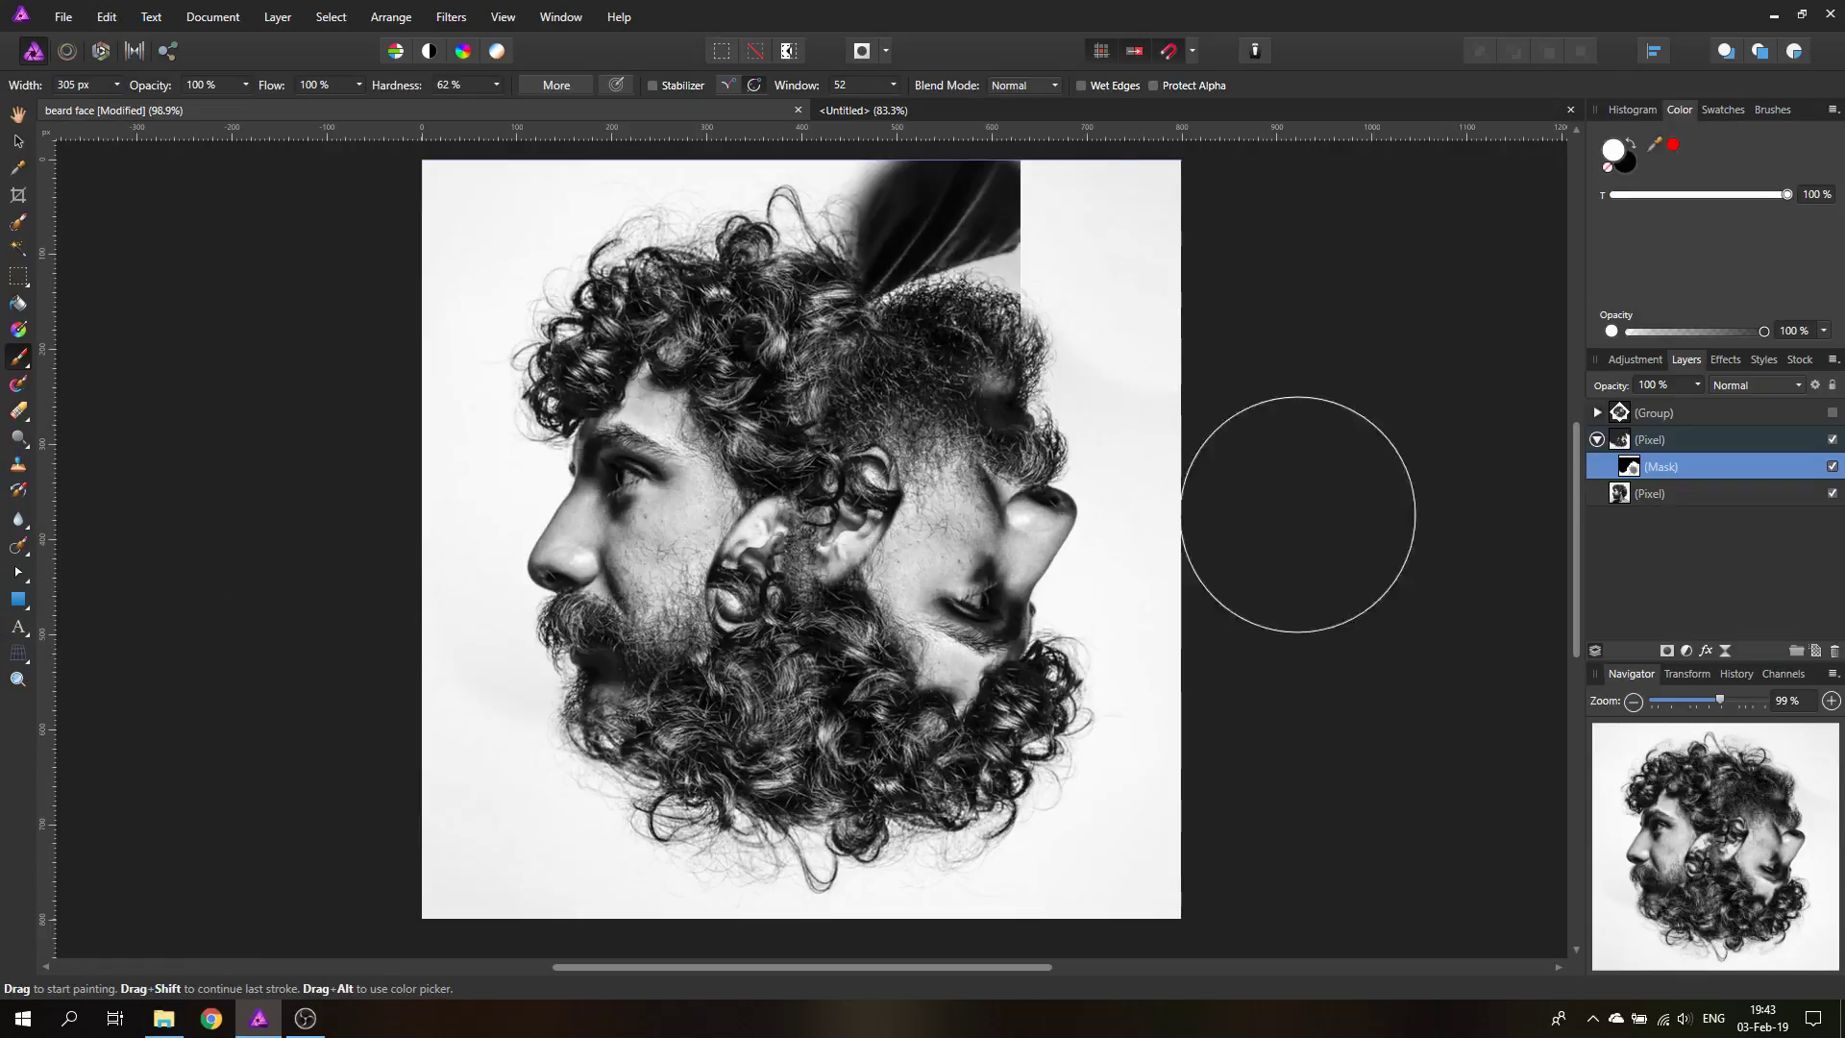
Step: Add a new empty pixel layer above the masked upside-down portrait
{"action": "left_click", "coordinate": [1816, 653]}
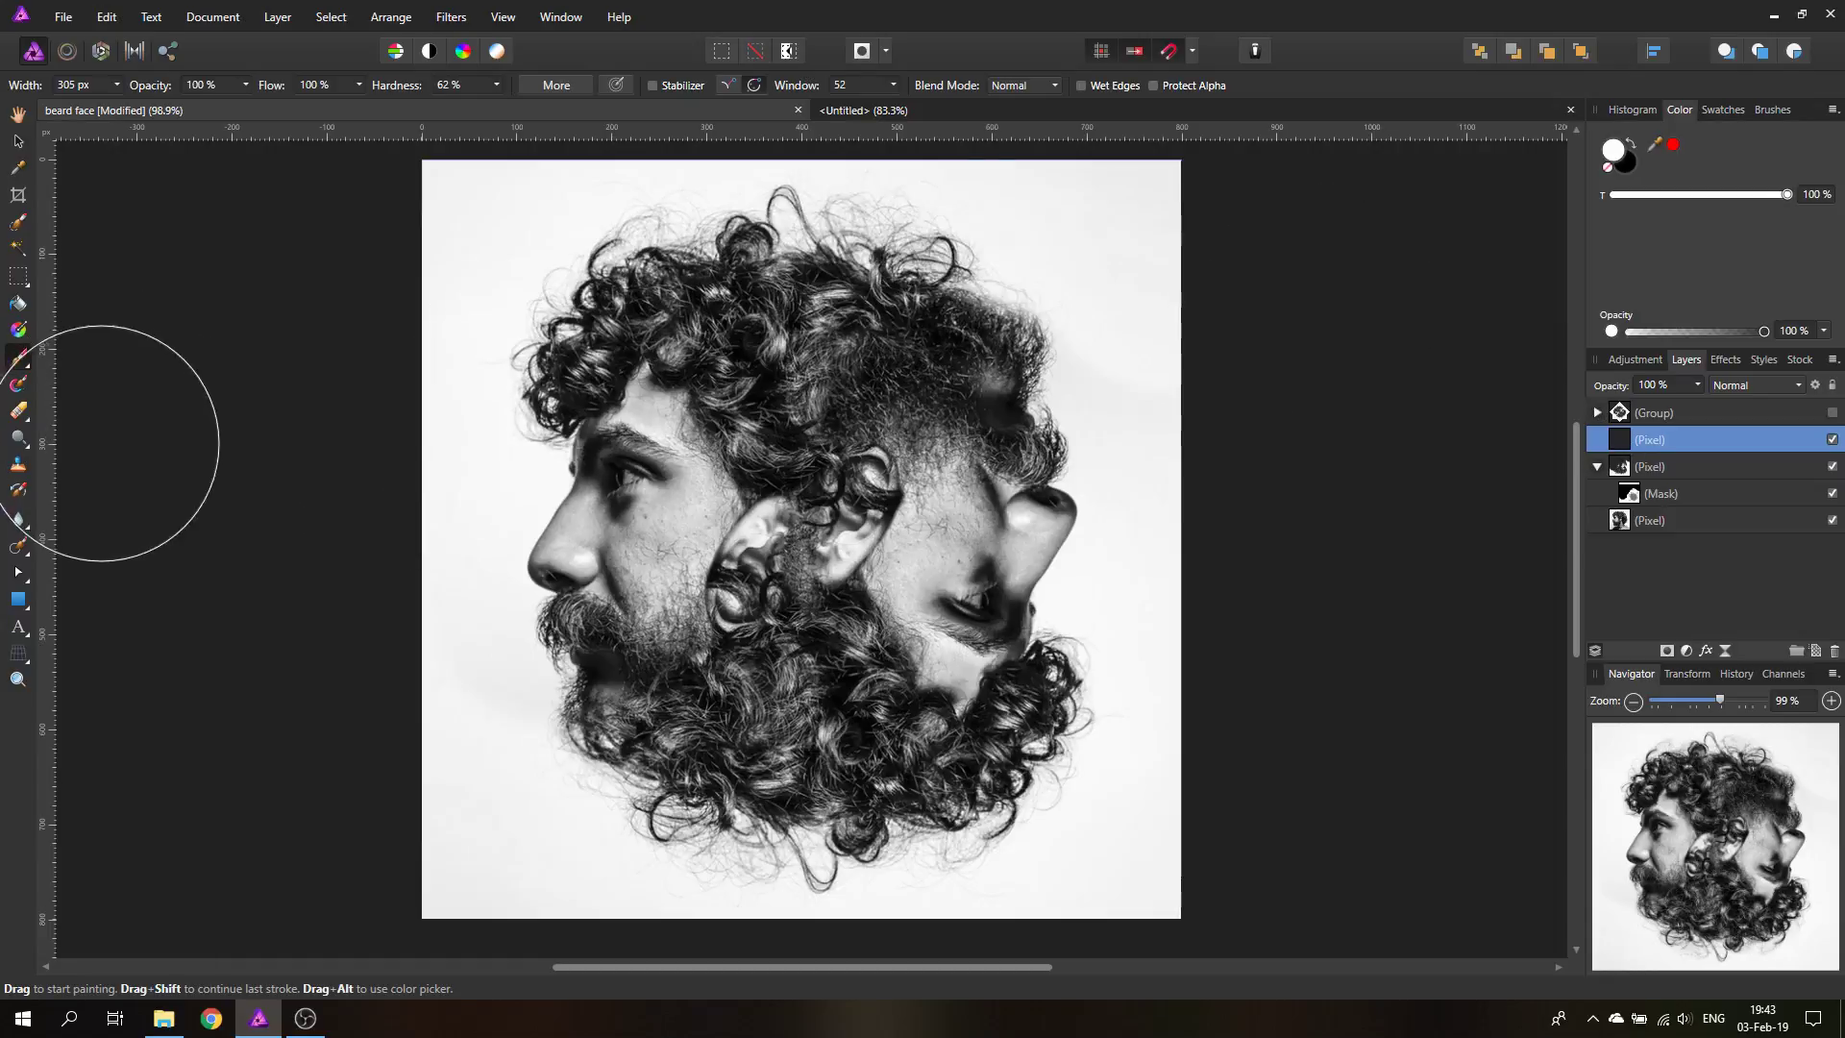
Step: Clone hair from the layers beneath over the gap between the two ears, using an 83 px Clone brush on the empty layer
{"action": "left_click", "coordinate": [19, 467]}
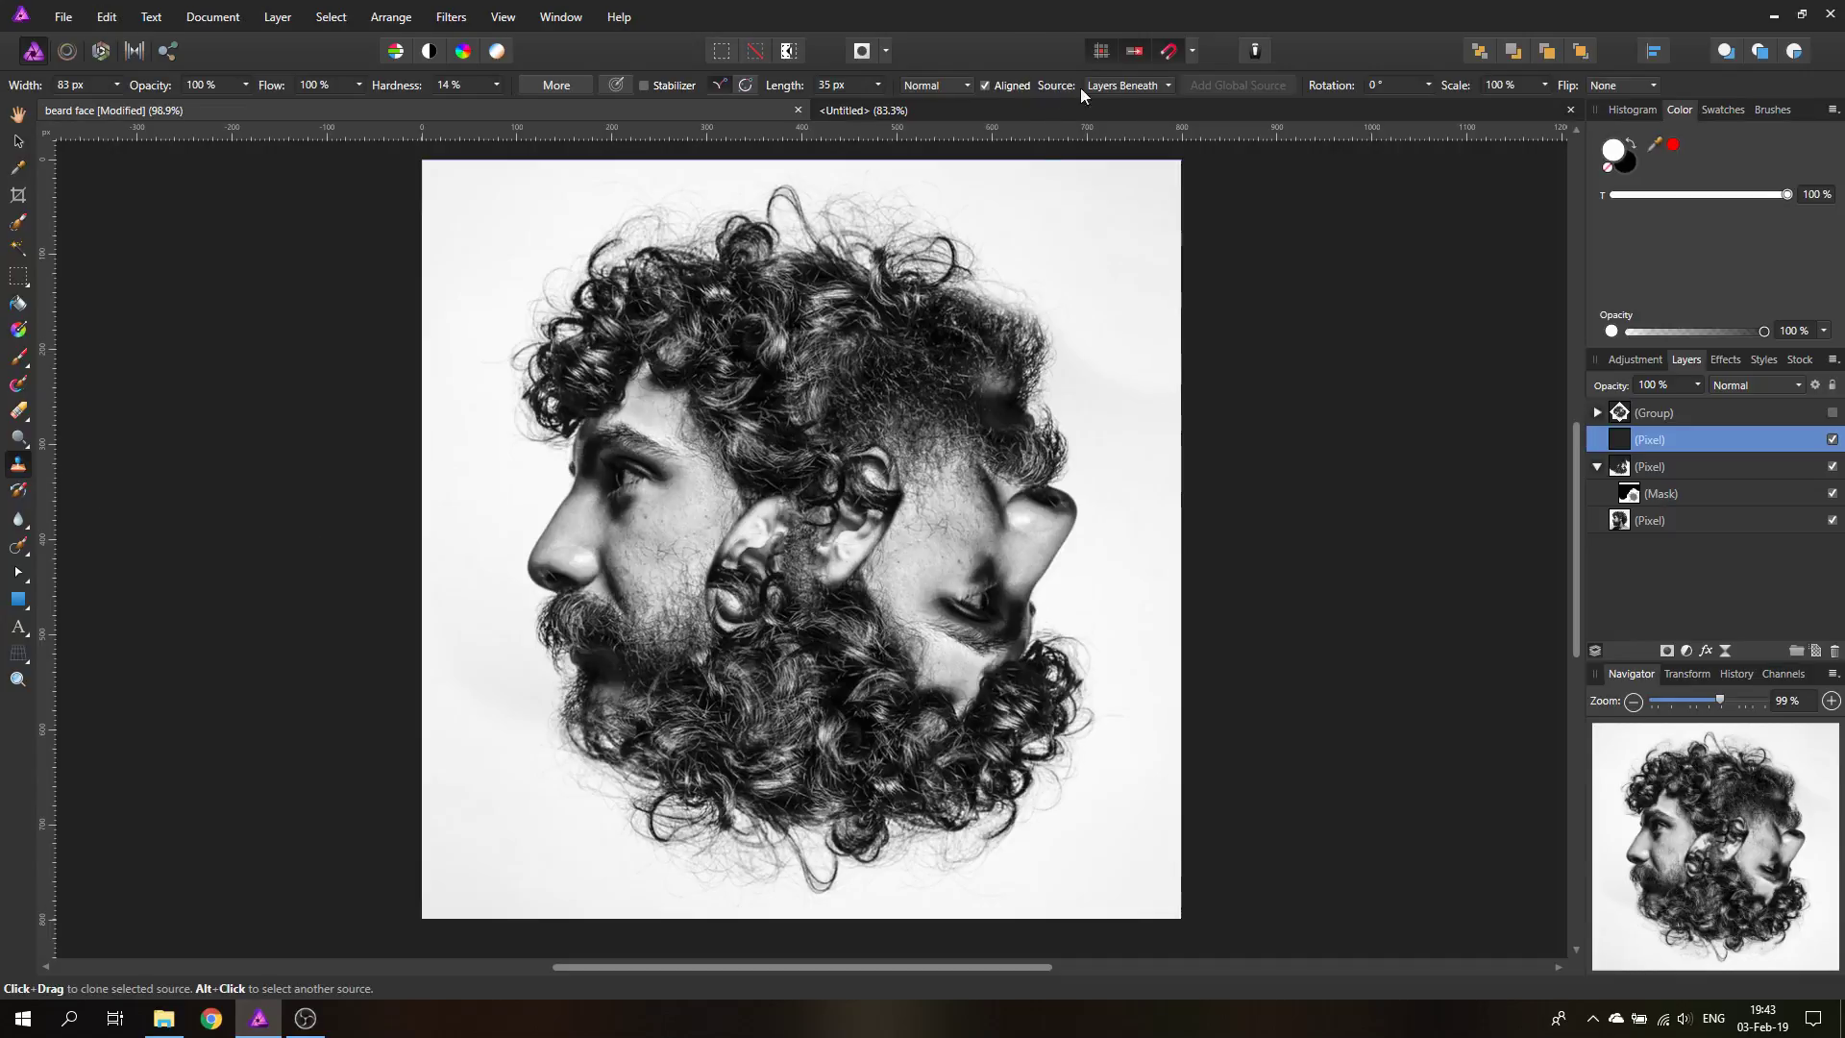
{"action": "left_click", "coordinate": [1118, 84]}
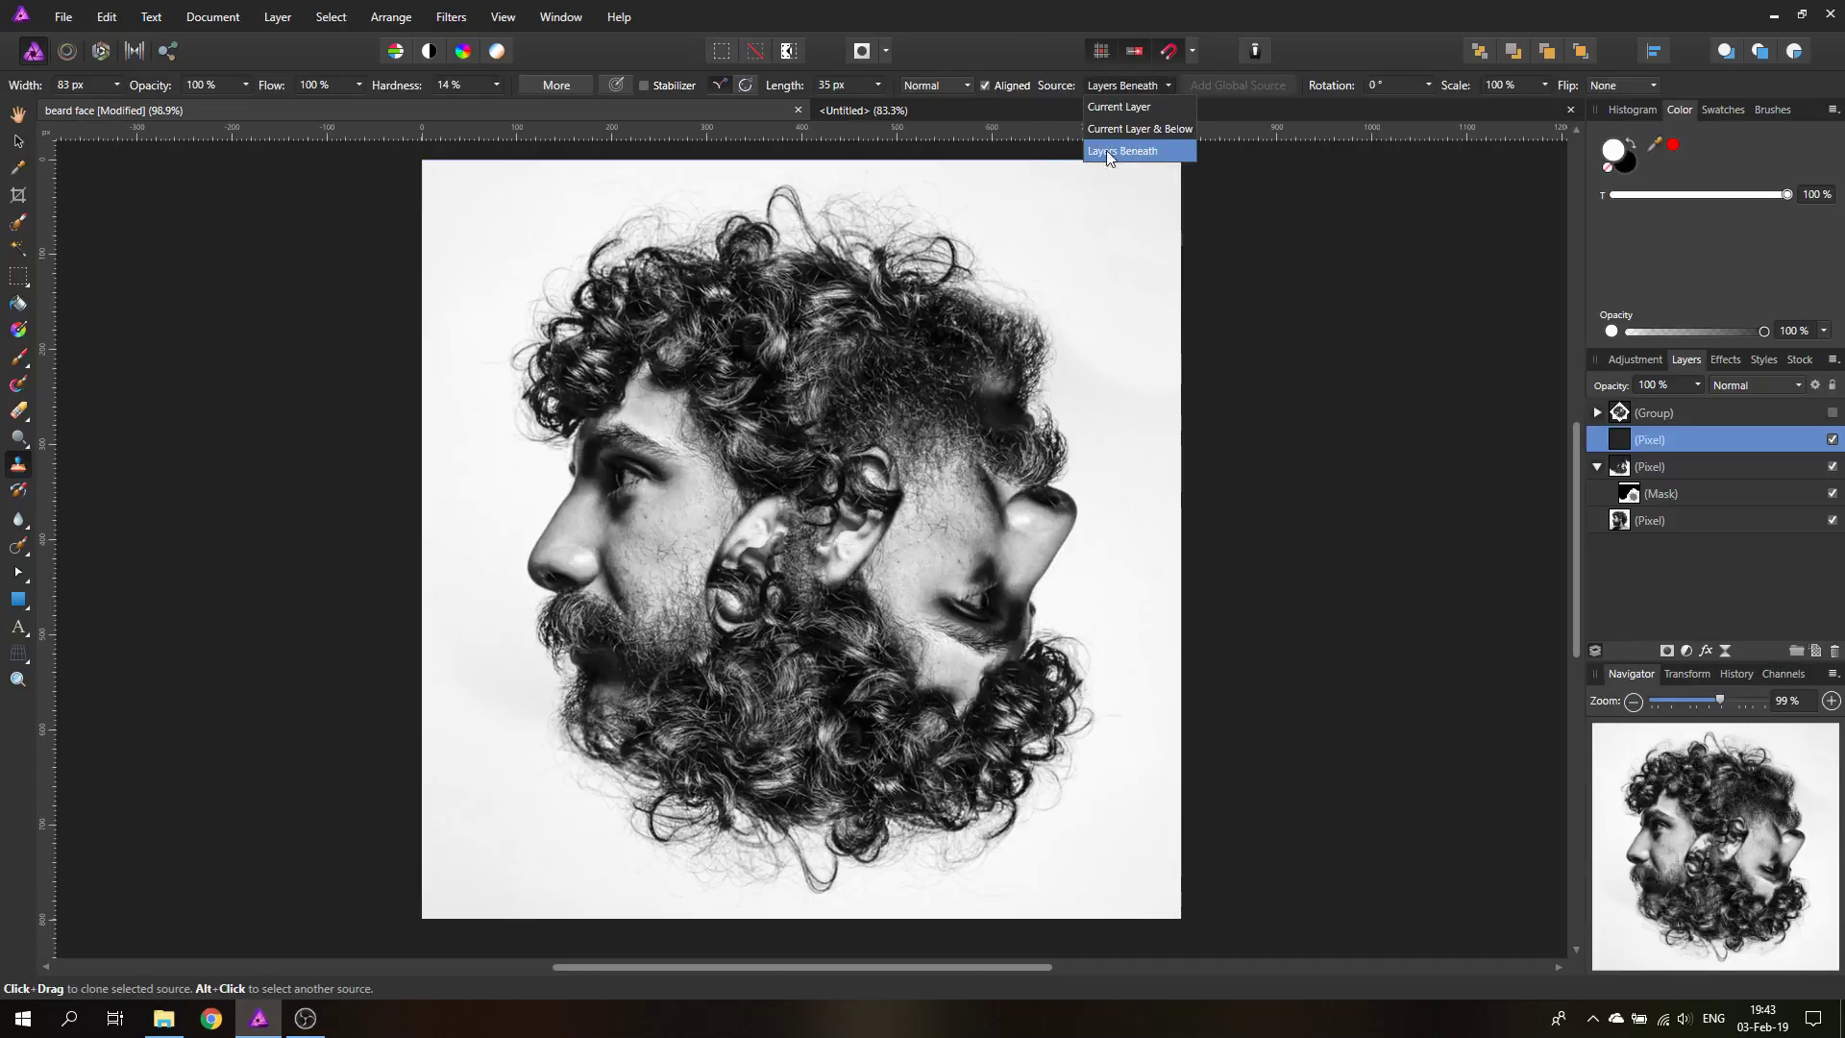
{"action": "left_click", "coordinate": [1143, 148]}
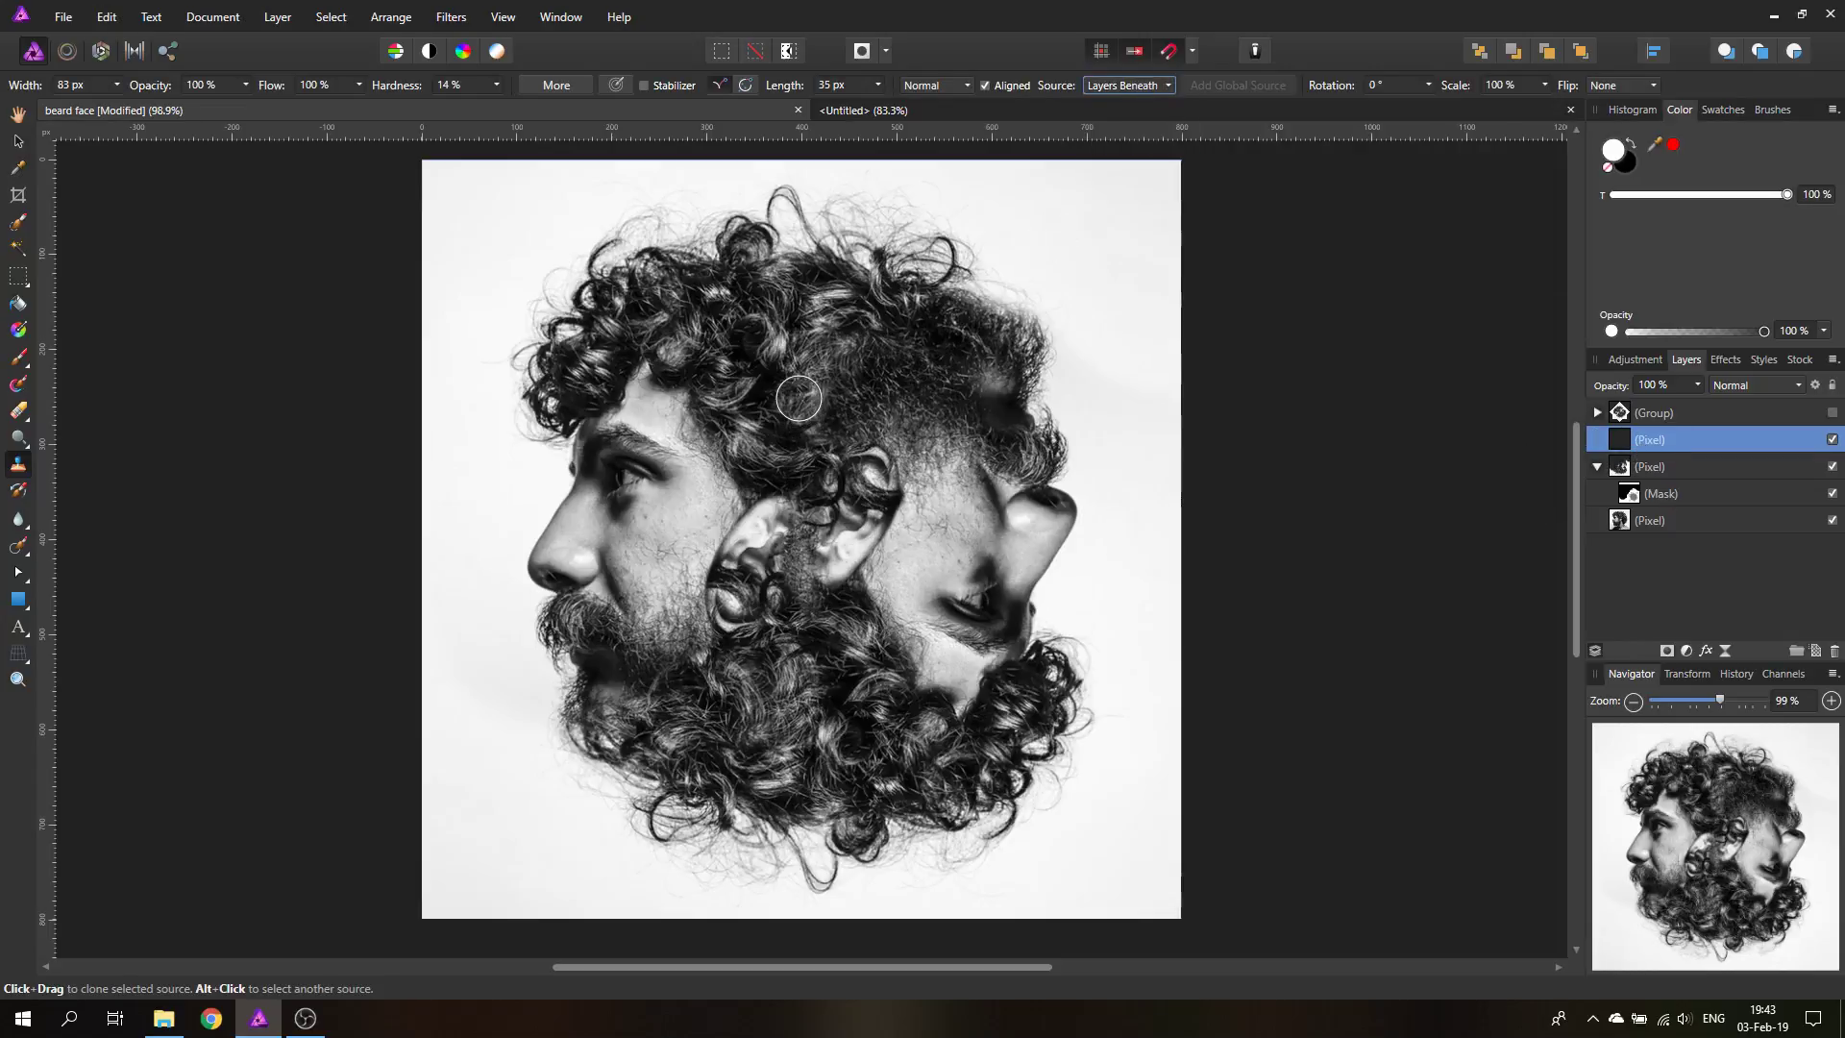
{"action": "key", "text": "alt"}
{"action": "left_click", "coordinate": [804, 367], "text": "alt"}
{"action": "mouse_move", "coordinate": [803, 495]}
{"action": "left_mouse_down"}
{"action": "mouse_move", "coordinate": [786, 553]}
{"action": "mouse_move", "coordinate": [799, 500]}
{"action": "mouse_move", "coordinate": [806, 539]}
{"action": "mouse_move", "coordinate": [804, 485]}
{"action": "mouse_move", "coordinate": [810, 684]}
{"action": "mouse_move", "coordinate": [806, 548]}
{"action": "mouse_move", "coordinate": [804, 607]}
{"action": "mouse_move", "coordinate": [880, 747]}
{"action": "mouse_move", "coordinate": [863, 704]}
{"action": "left_mouse_up"}
{"action": "mouse_move", "coordinate": [786, 569]}
{"action": "left_mouse_down"}
{"action": "mouse_move", "coordinate": [785, 674]}
{"action": "mouse_move", "coordinate": [837, 737]}
{"action": "mouse_move", "coordinate": [793, 534]}
{"action": "mouse_move", "coordinate": [819, 757]}
{"action": "mouse_move", "coordinate": [888, 705]}
{"action": "mouse_move", "coordinate": [823, 542]}
{"action": "mouse_move", "coordinate": [803, 683]}
{"action": "mouse_move", "coordinate": [760, 630]}
{"action": "left_mouse_up"}
{"action": "mouse_move", "coordinate": [774, 467]}
{"action": "left_mouse_down"}
{"action": "mouse_move", "coordinate": [788, 481]}
{"action": "mouse_move", "coordinate": [833, 460]}
{"action": "left_mouse_up"}
{"action": "key", "text": "ctrl+z"}
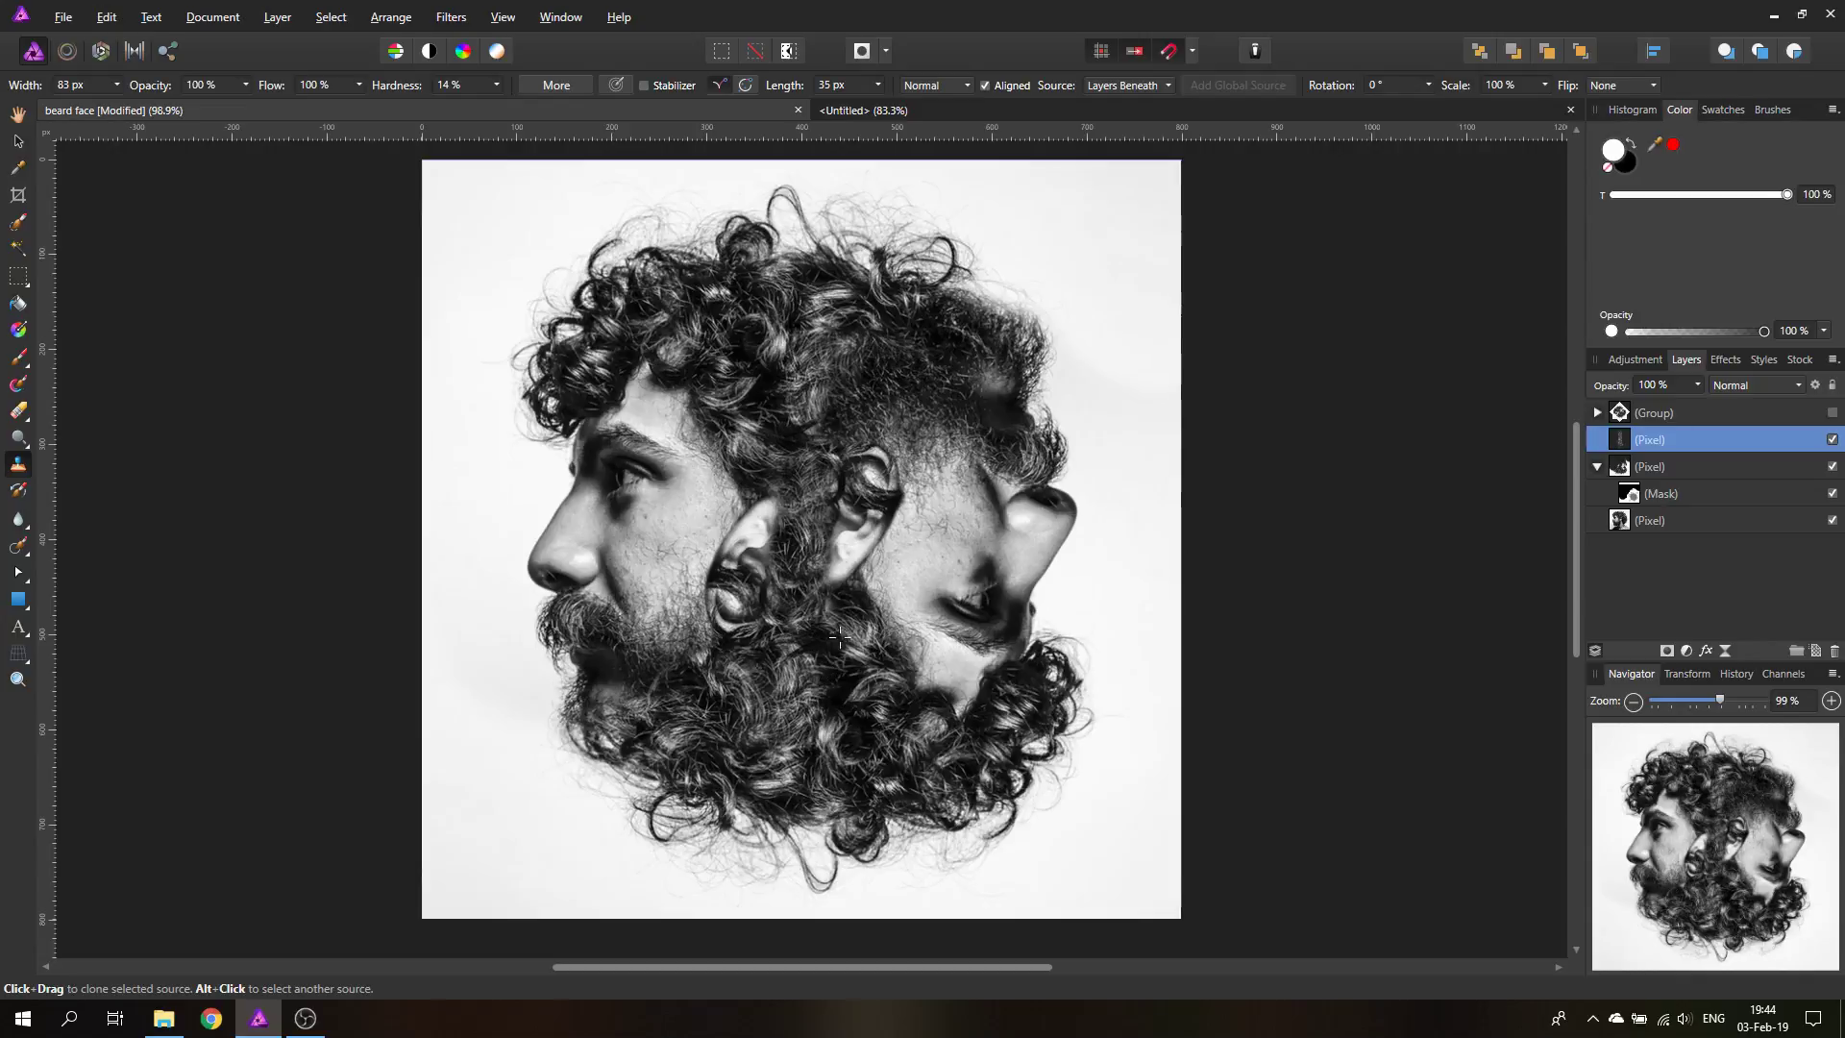
{"action": "mouse_move", "coordinate": [835, 381]}
{"action": "left_mouse_down"}
{"action": "mouse_move", "coordinate": [844, 453]}
{"action": "mouse_move", "coordinate": [870, 402]}
{"action": "mouse_move", "coordinate": [853, 437]}
{"action": "mouse_move", "coordinate": [822, 409]}
{"action": "mouse_move", "coordinate": [844, 365]}
{"action": "left_mouse_up"}
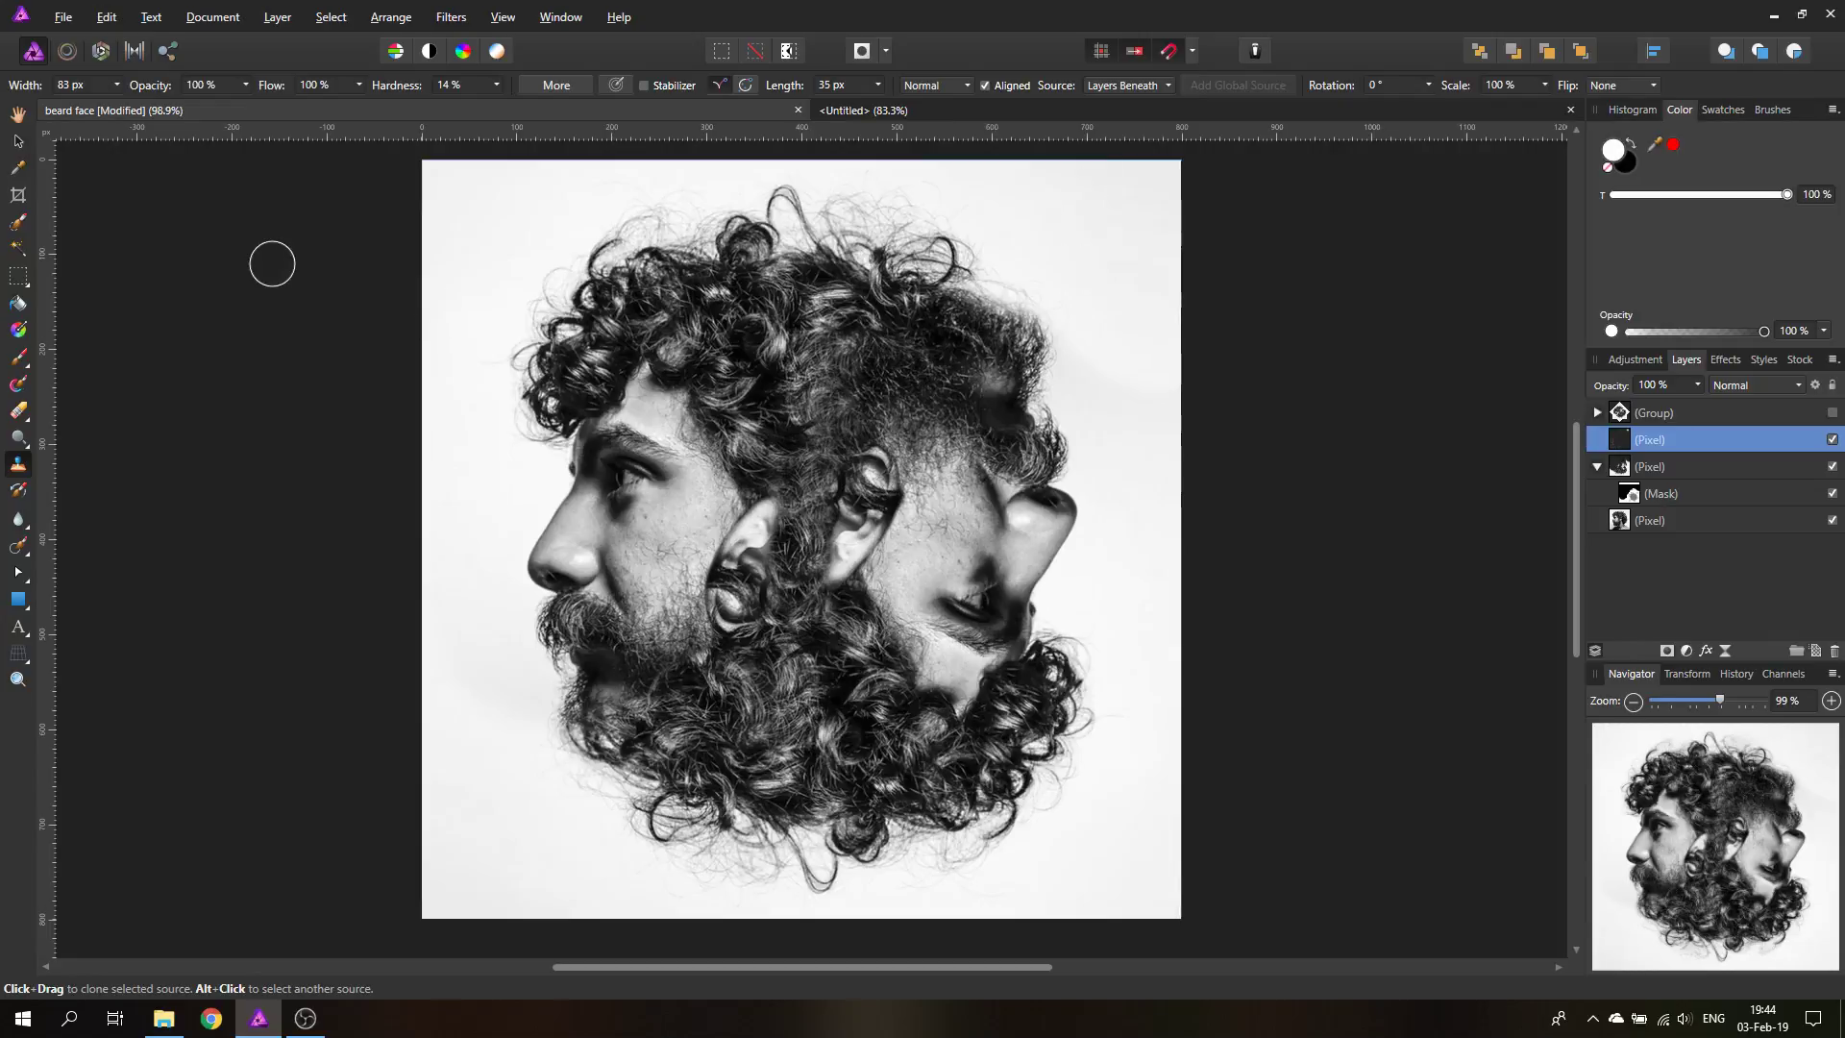
Step: Group the cloned-hair layer with the masked upside-down portrait layer
{"action": "left_click", "coordinate": [17, 137]}
{"action": "left_click", "coordinate": [280, 406]}
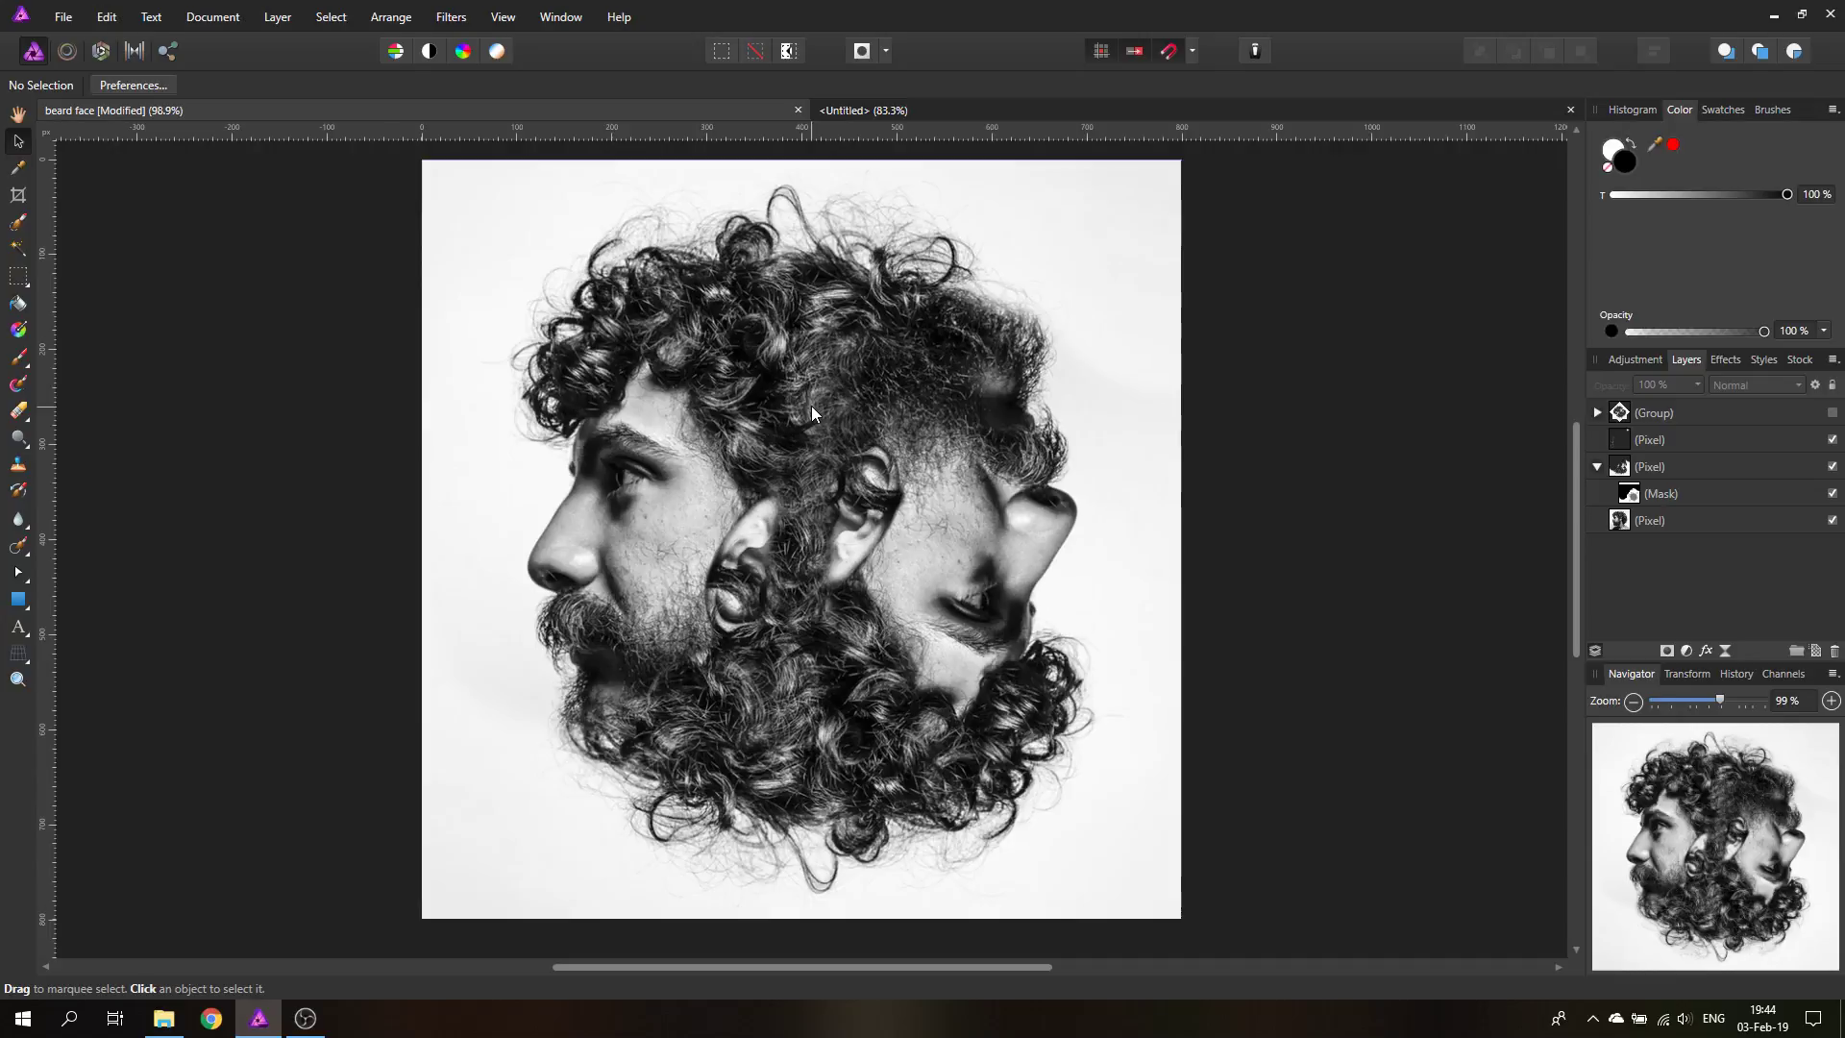
{"action": "left_click", "coordinate": [1617, 466]}
{"action": "left_click", "coordinate": [1627, 442]}
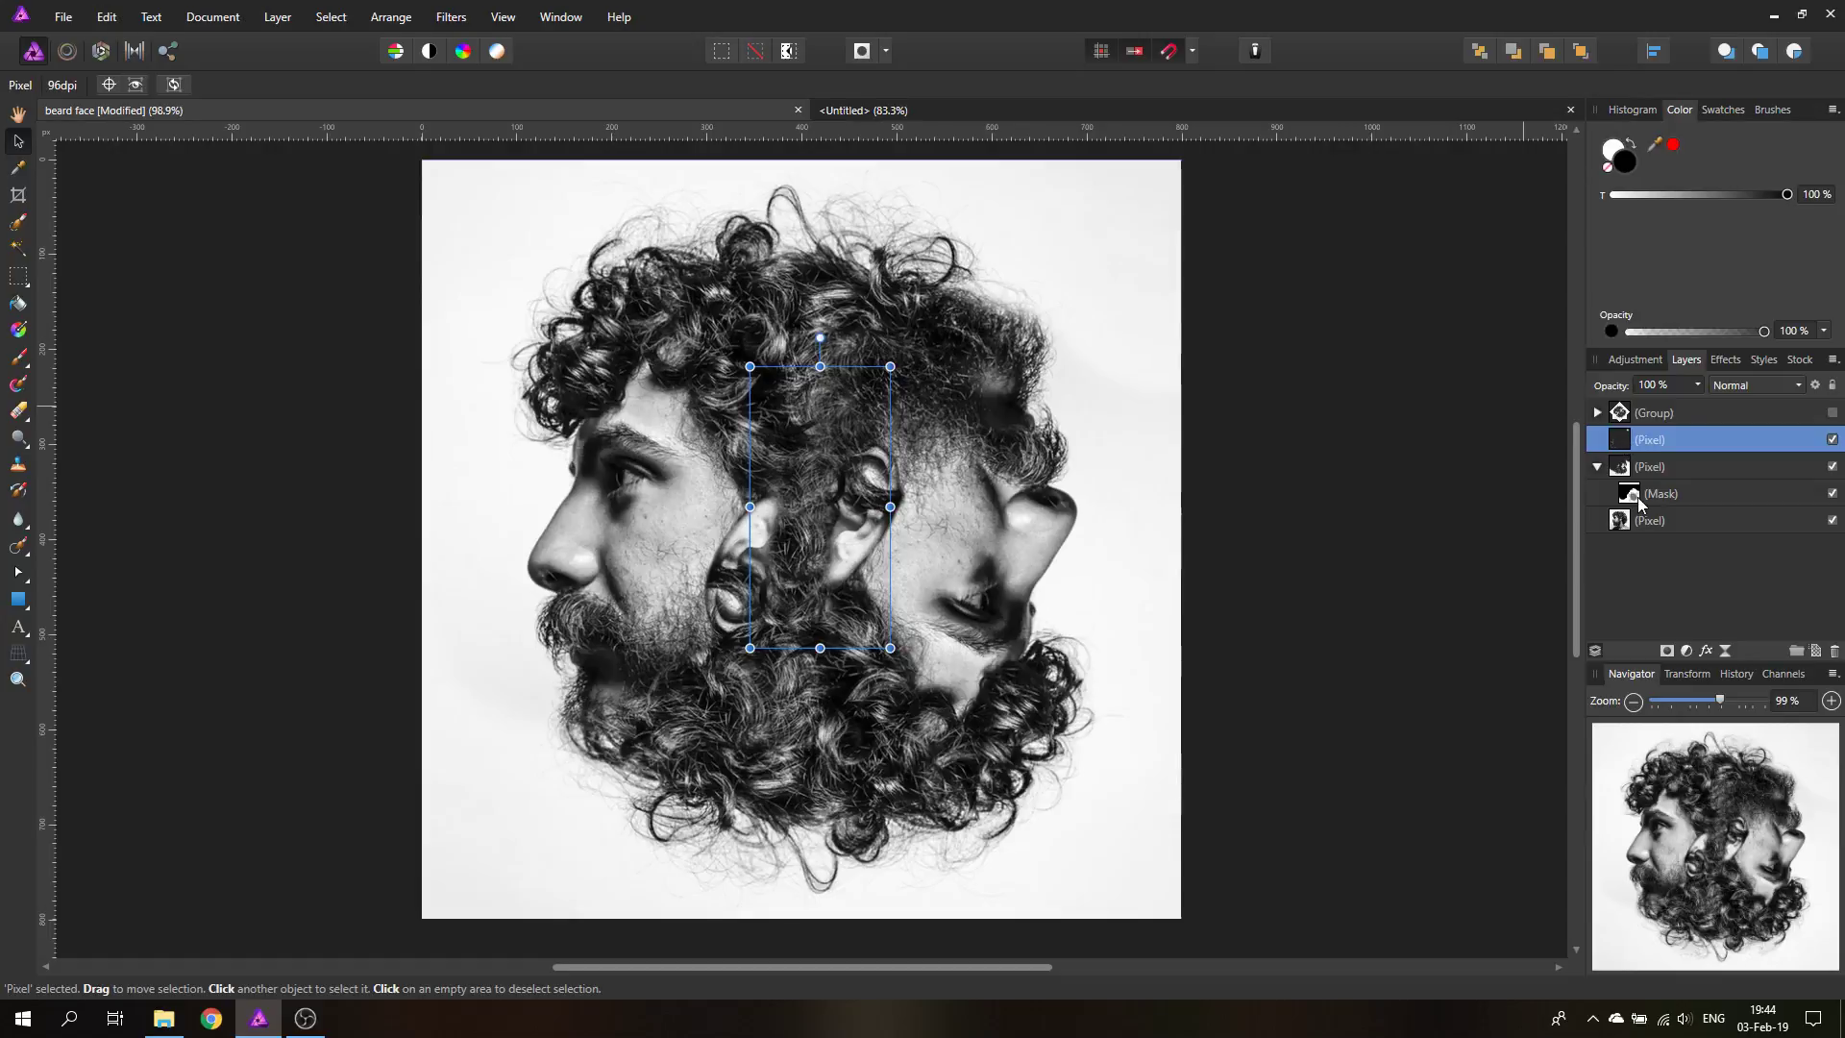
{"action": "left_click", "coordinate": [1681, 493], "text": "shift"}
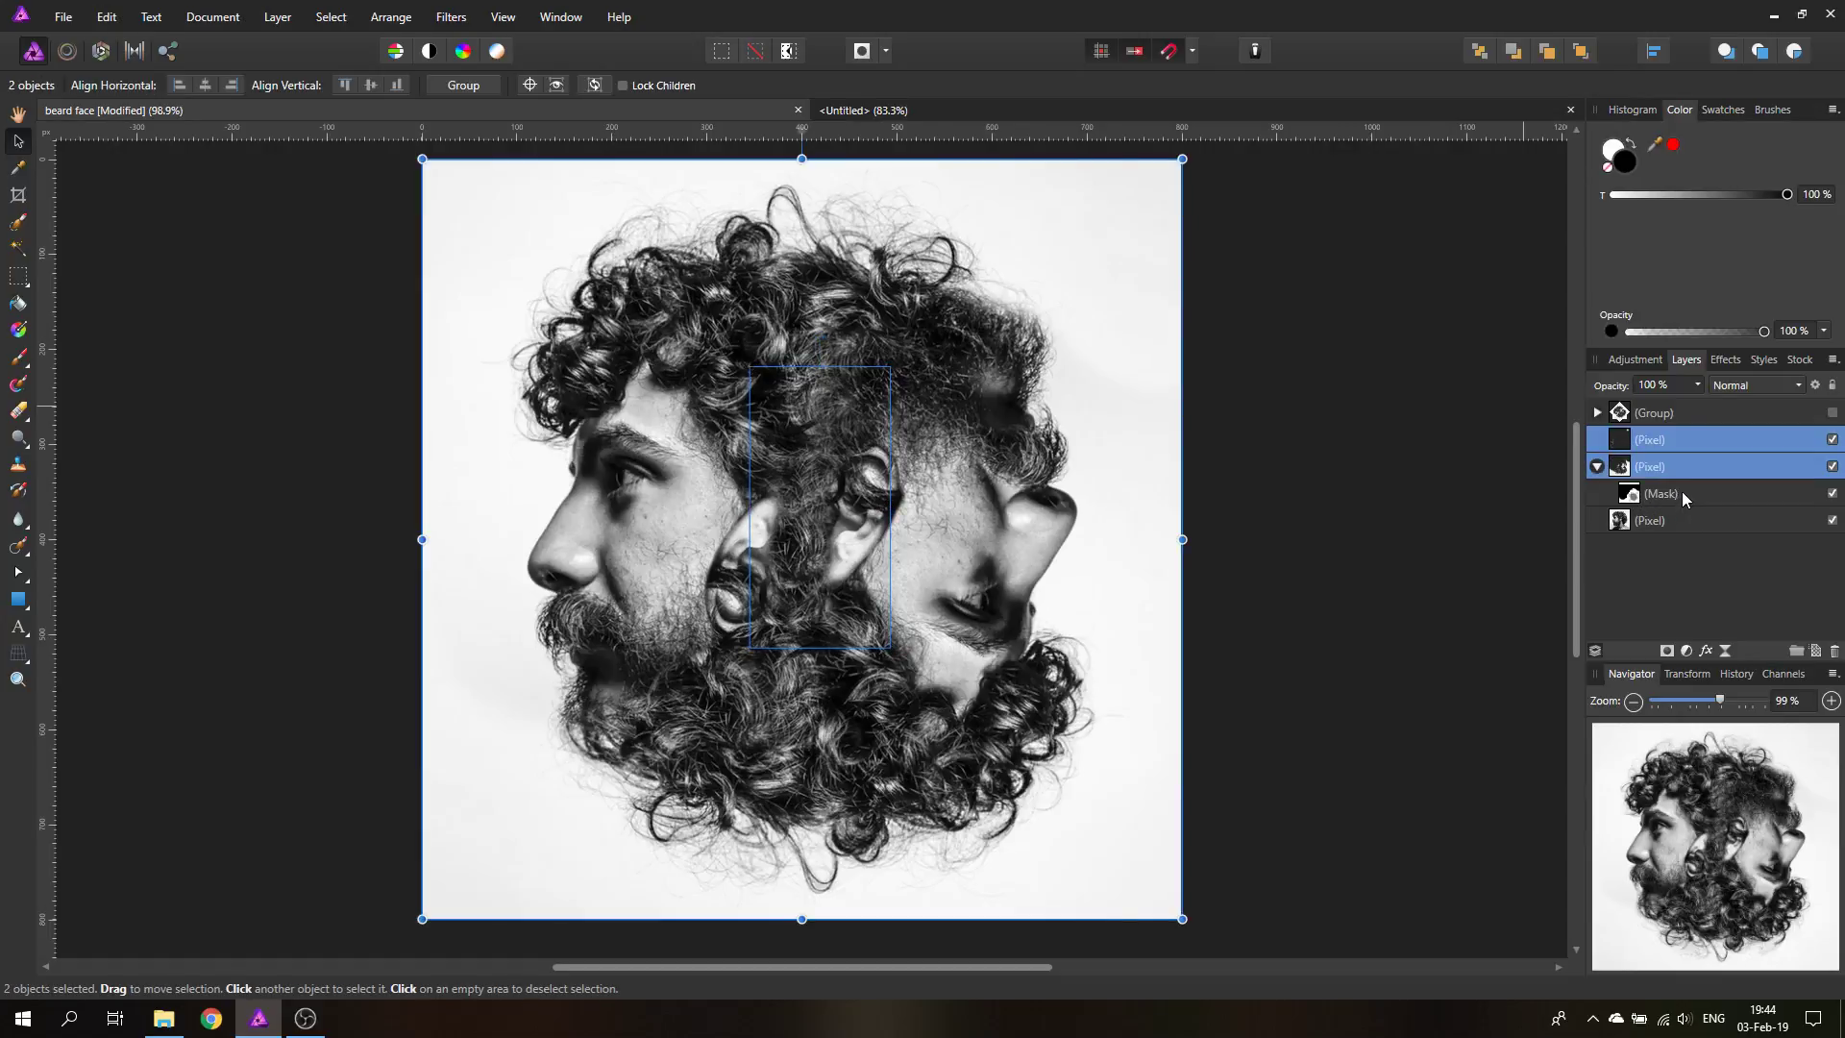
{"action": "key", "text": "ctrl+g"}
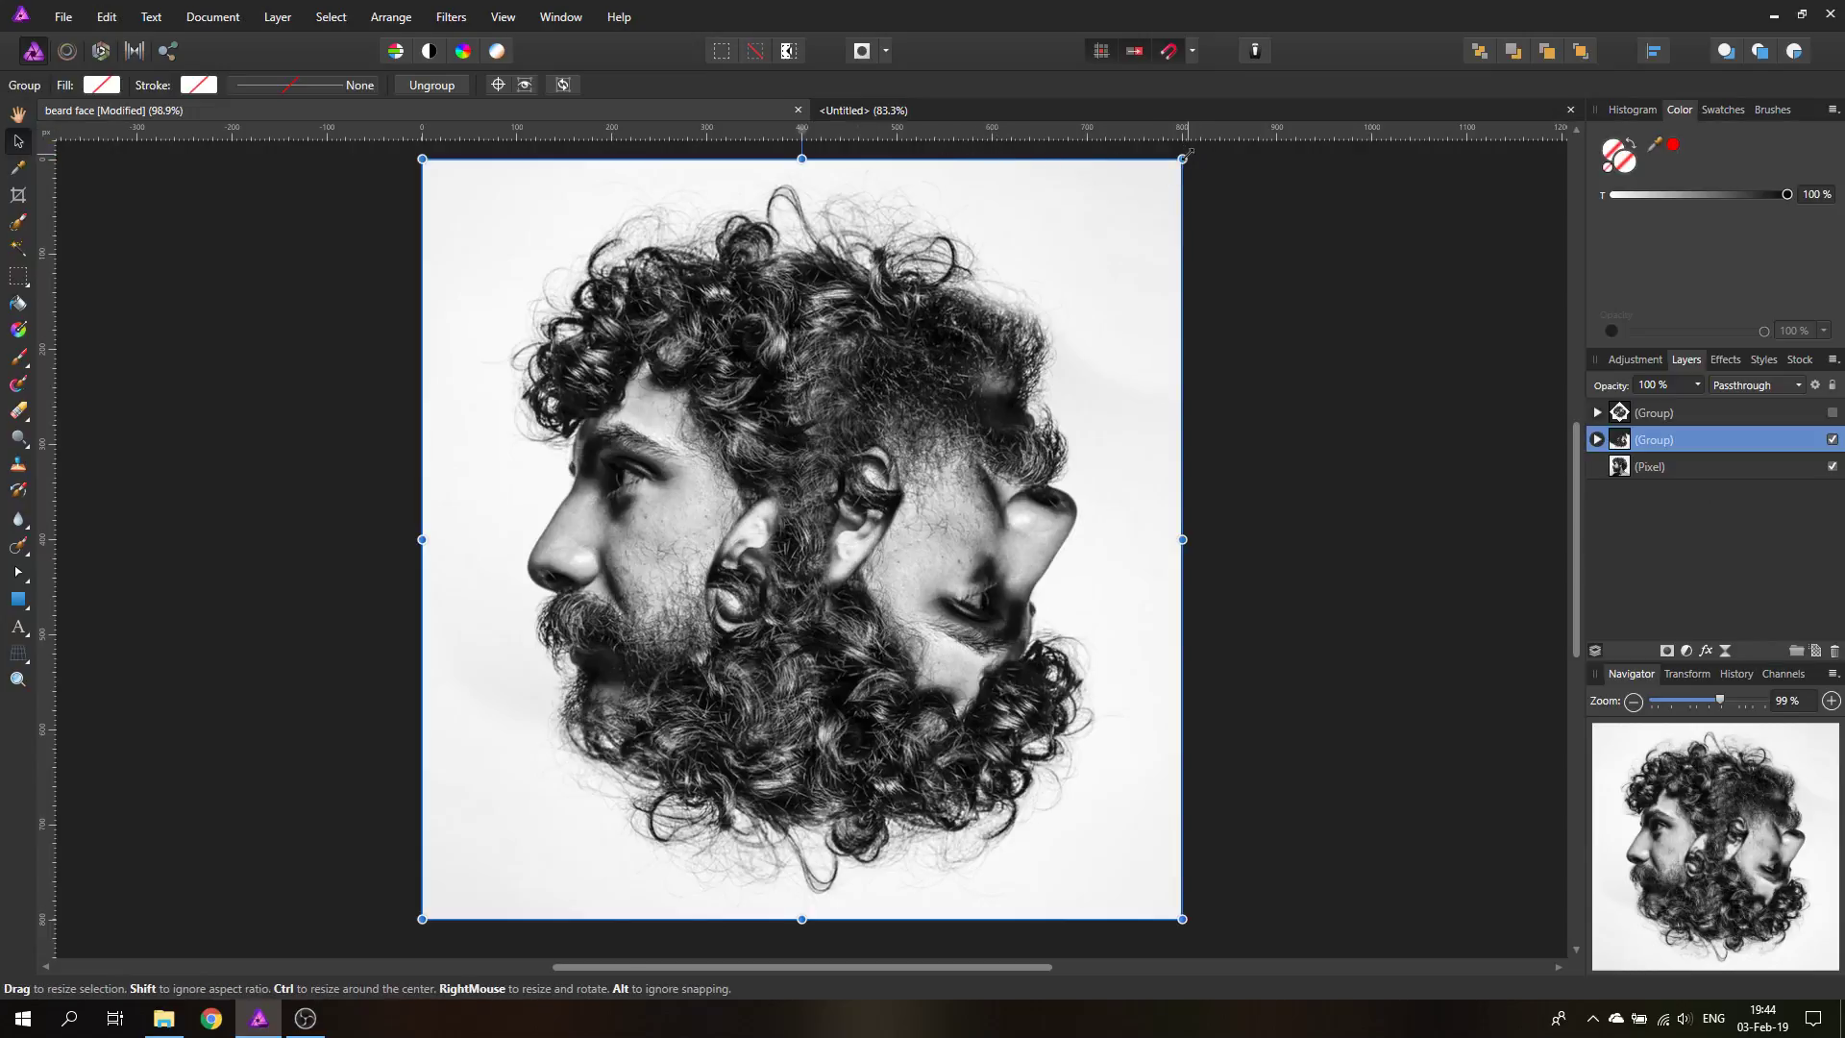
Step: Rotate the new group and the original portrait together clockwise by about 28.6°
{"action": "left_click_drag", "start_coordinate": [1189, 154], "coordinate": [1289, 315]}
{"action": "double_click", "coordinate": [1299, 323]}
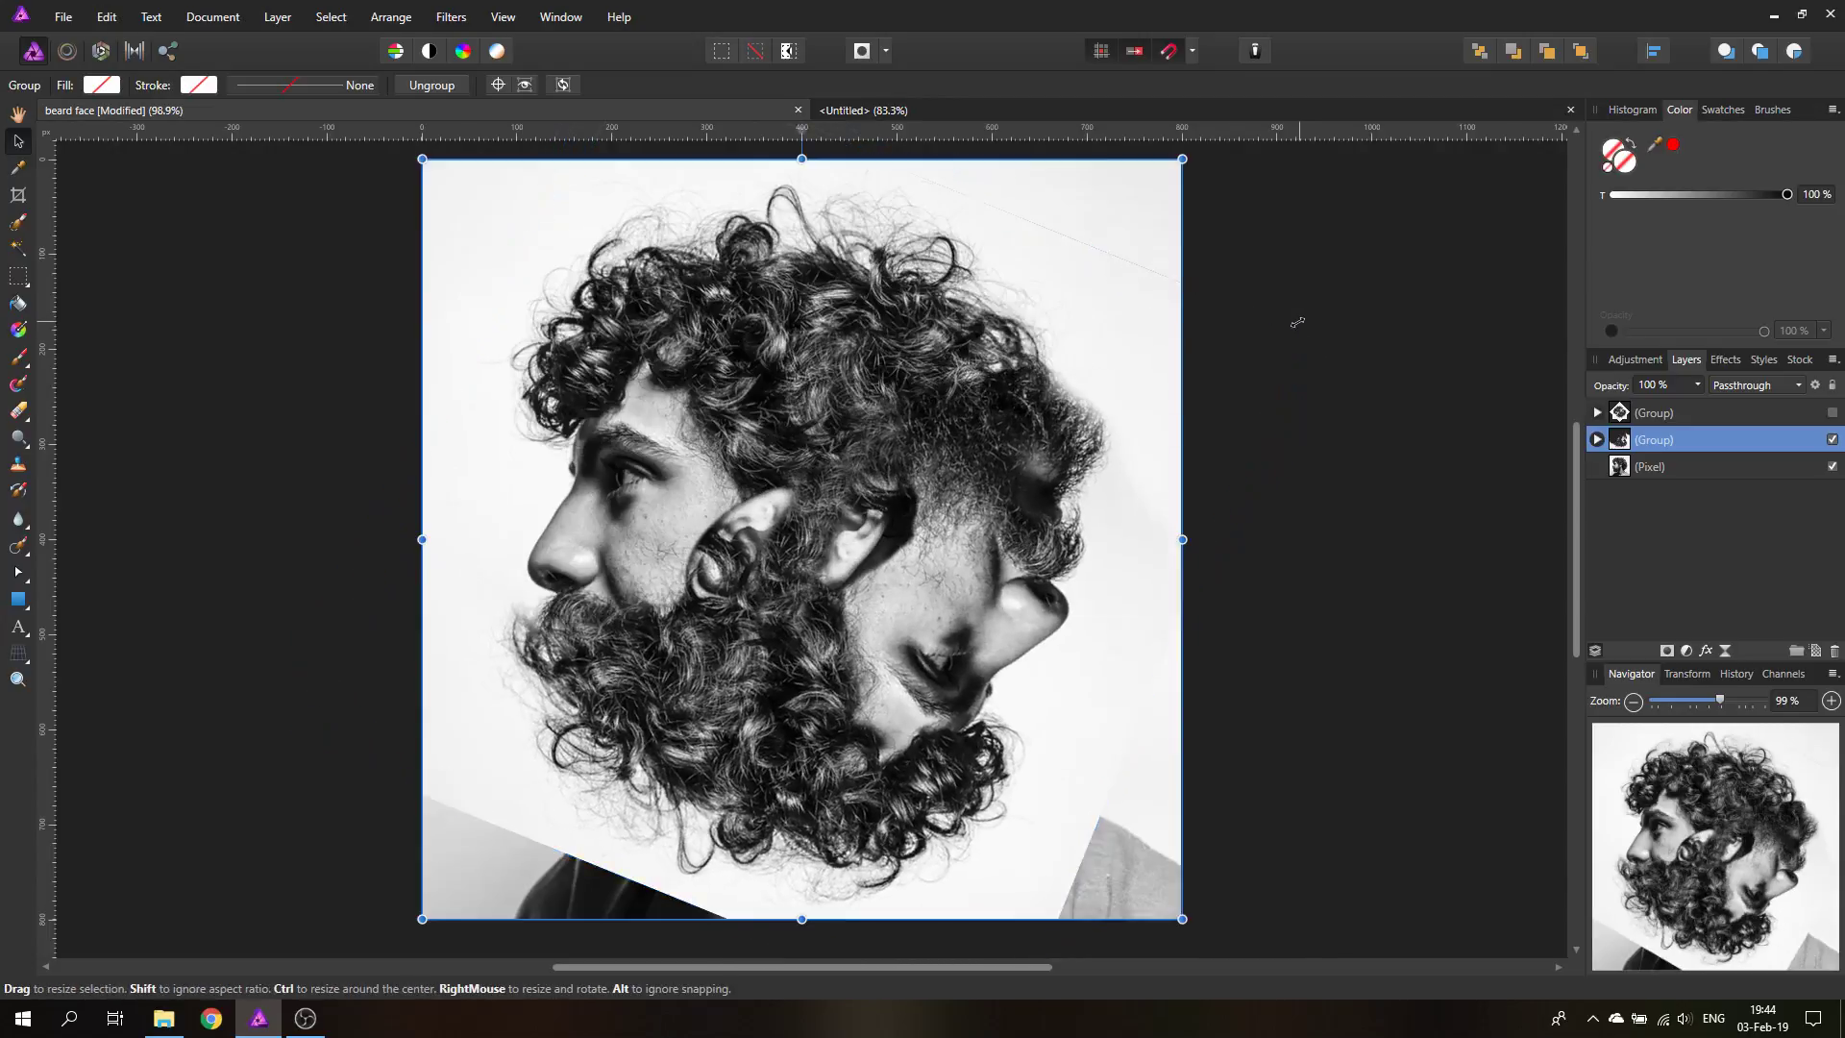
{"action": "left_click", "coordinate": [1680, 470], "text": "shift"}
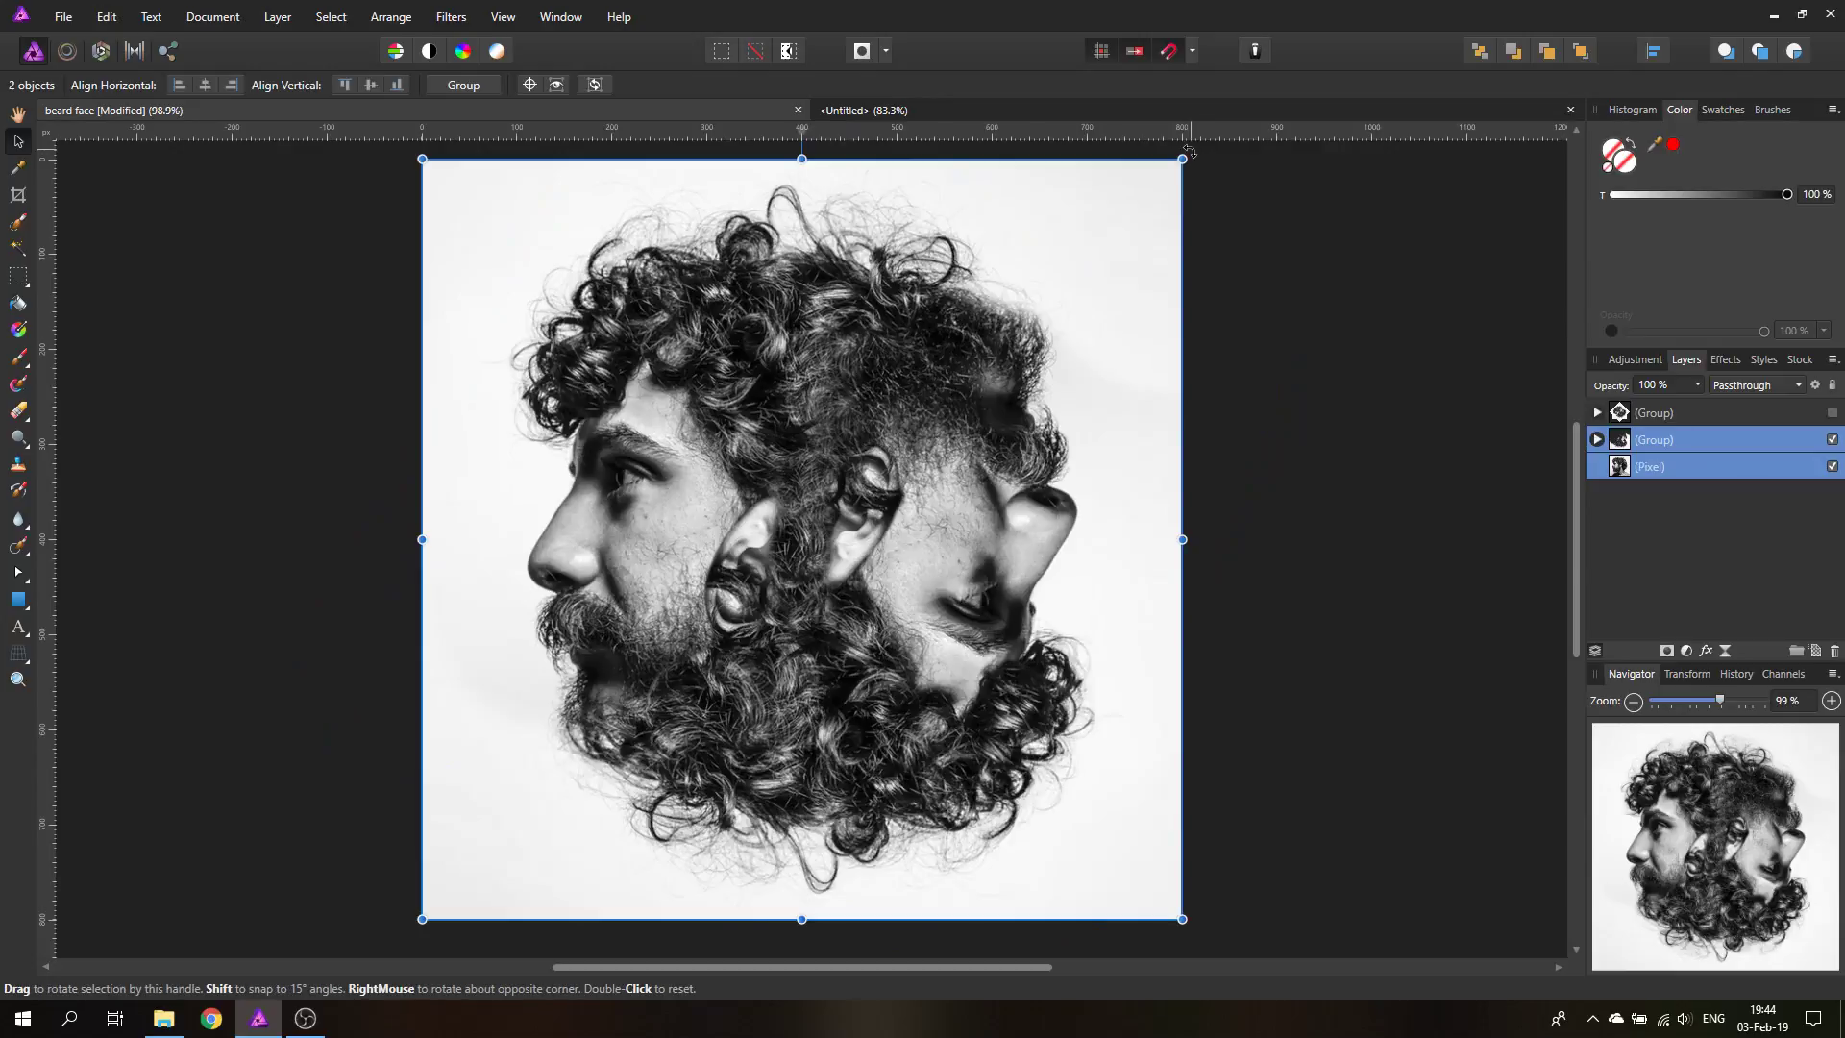
{"action": "left_click_drag", "start_coordinate": [1199, 158], "coordinate": [1388, 365]}
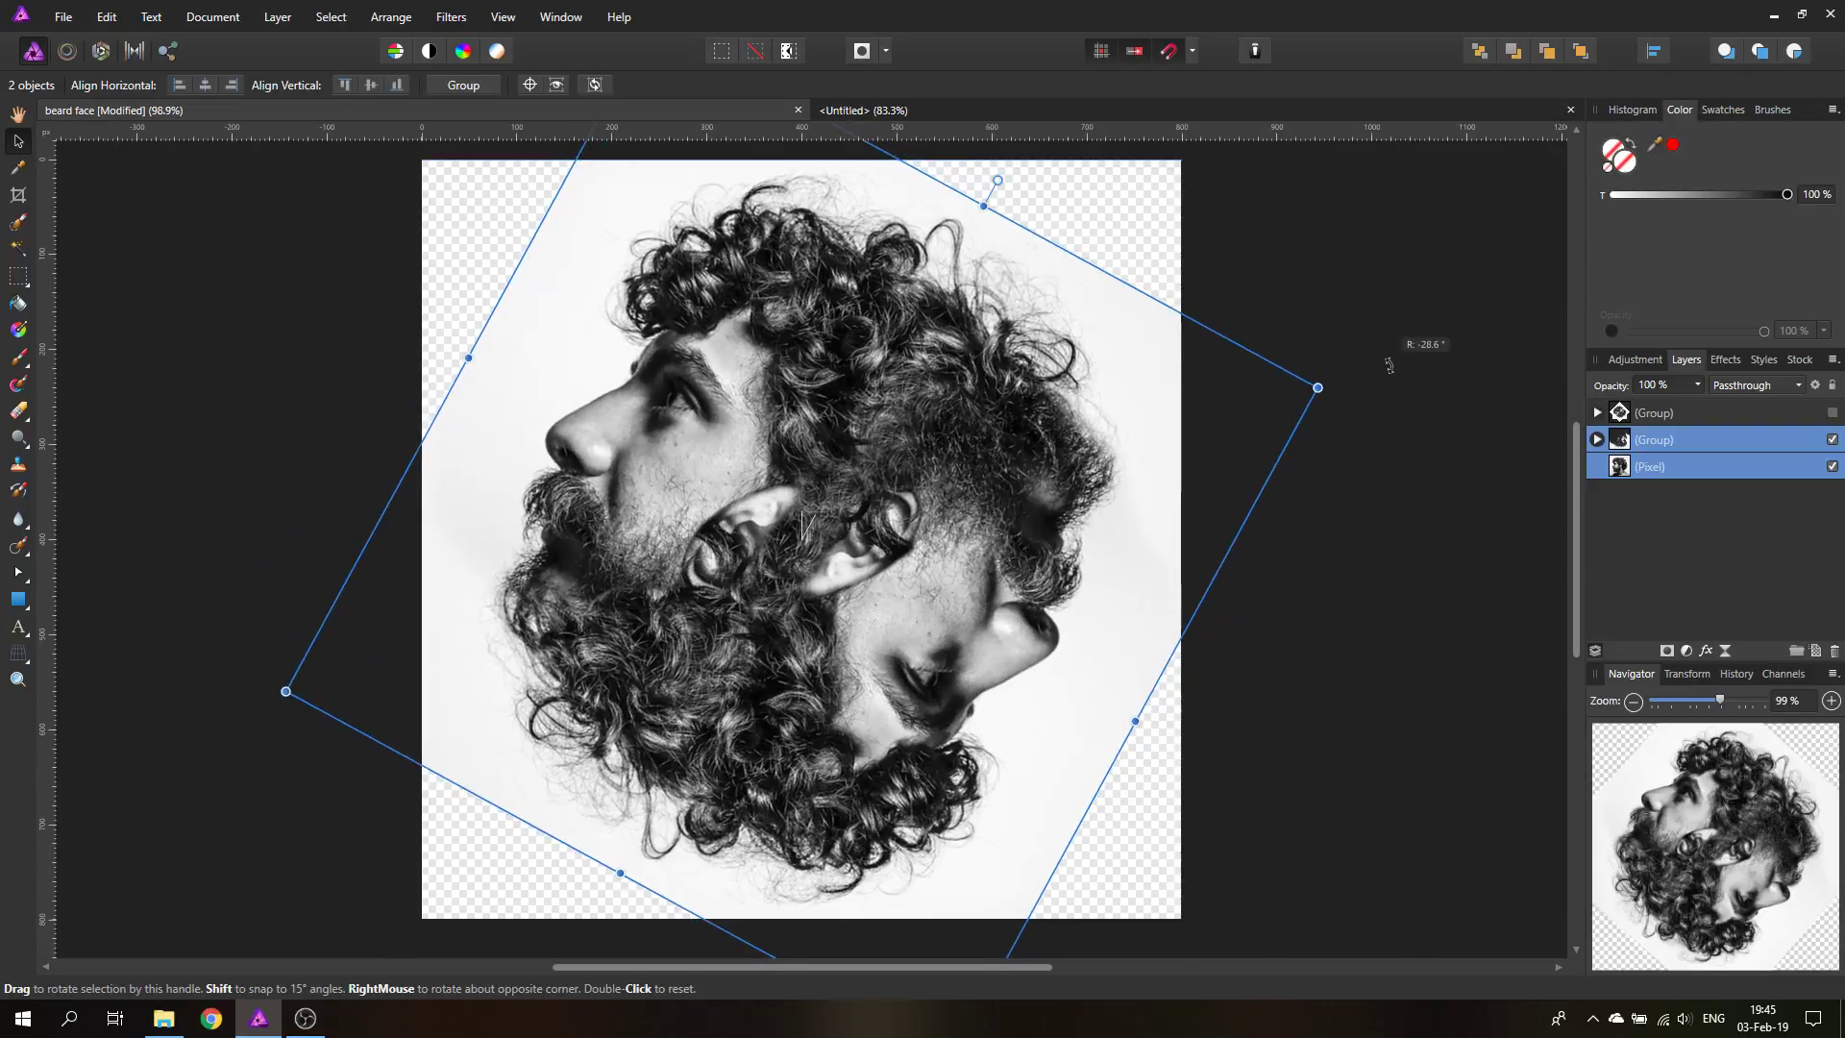
{"action": "left_click", "coordinate": [1441, 510]}
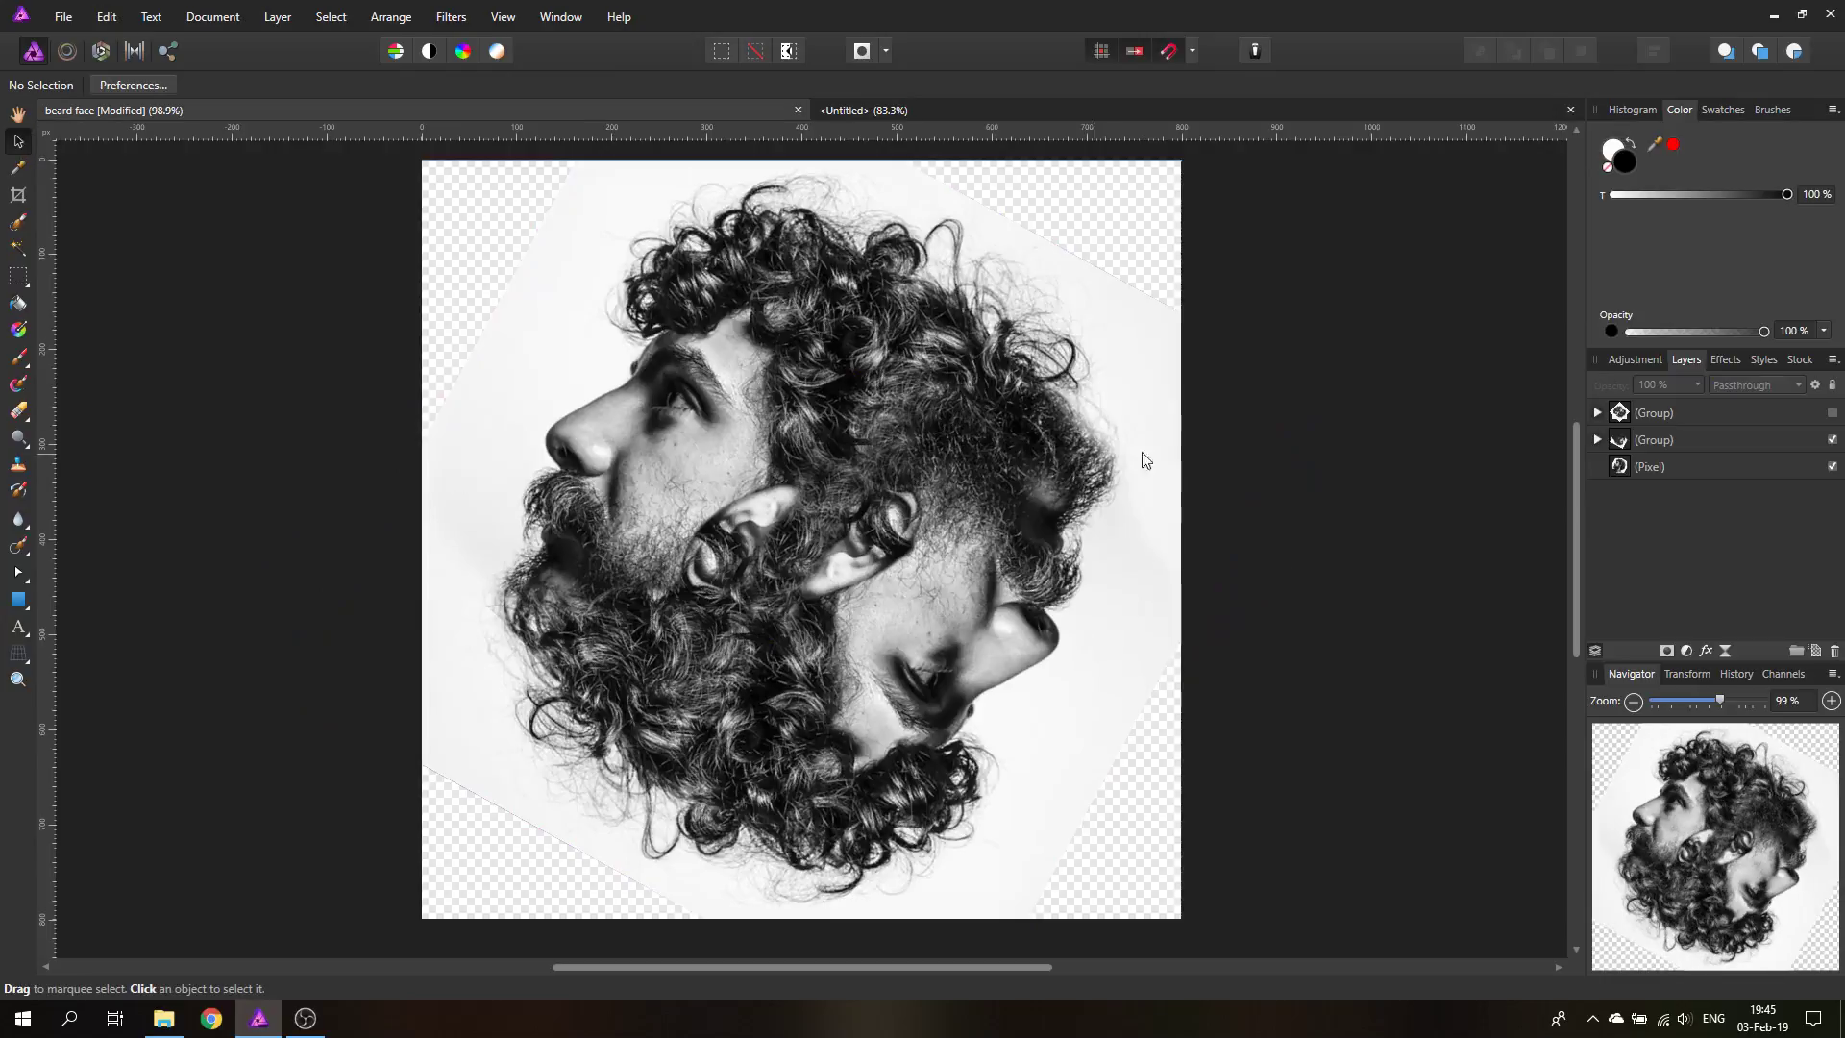
Step: Add a pixel layer at the bottom of the stack and paint the two upper transparent corners with sampled background white, 305 px wide
{"action": "left_click", "coordinate": [1816, 650]}
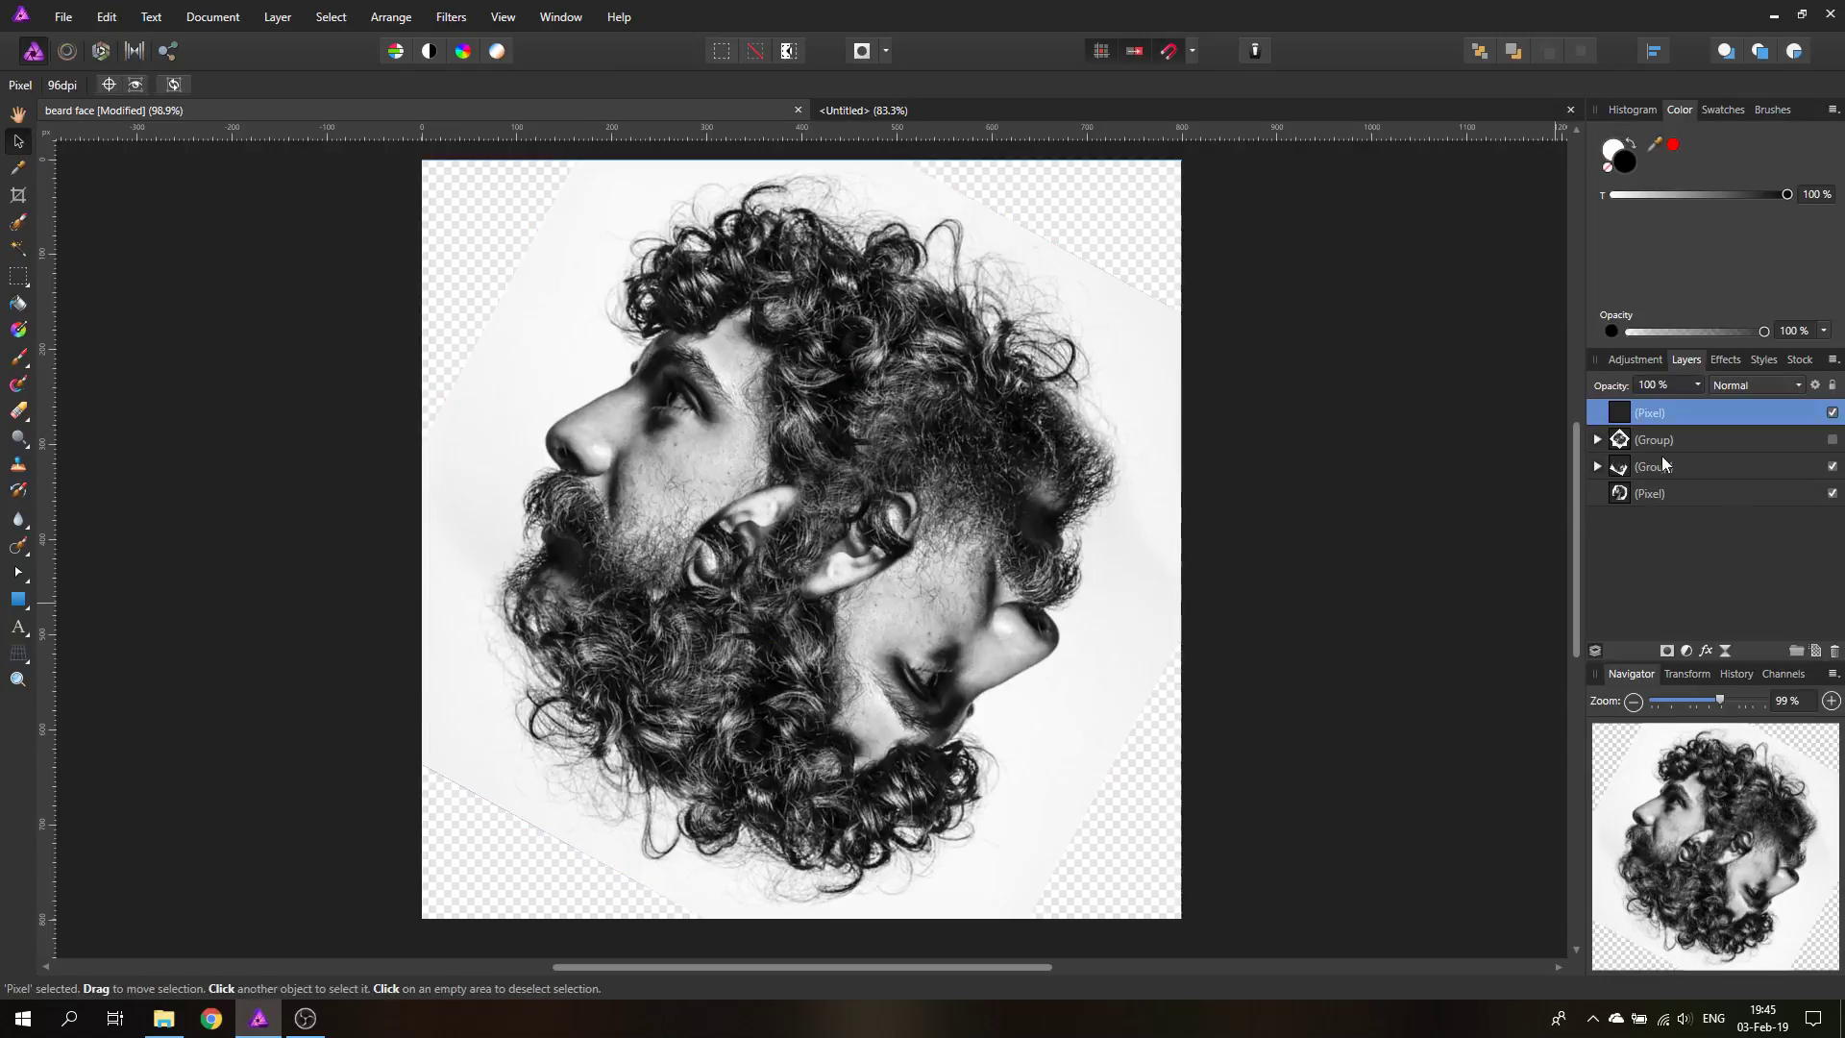
{"action": "key", "text": "ctrl+shift+bracketleft"}
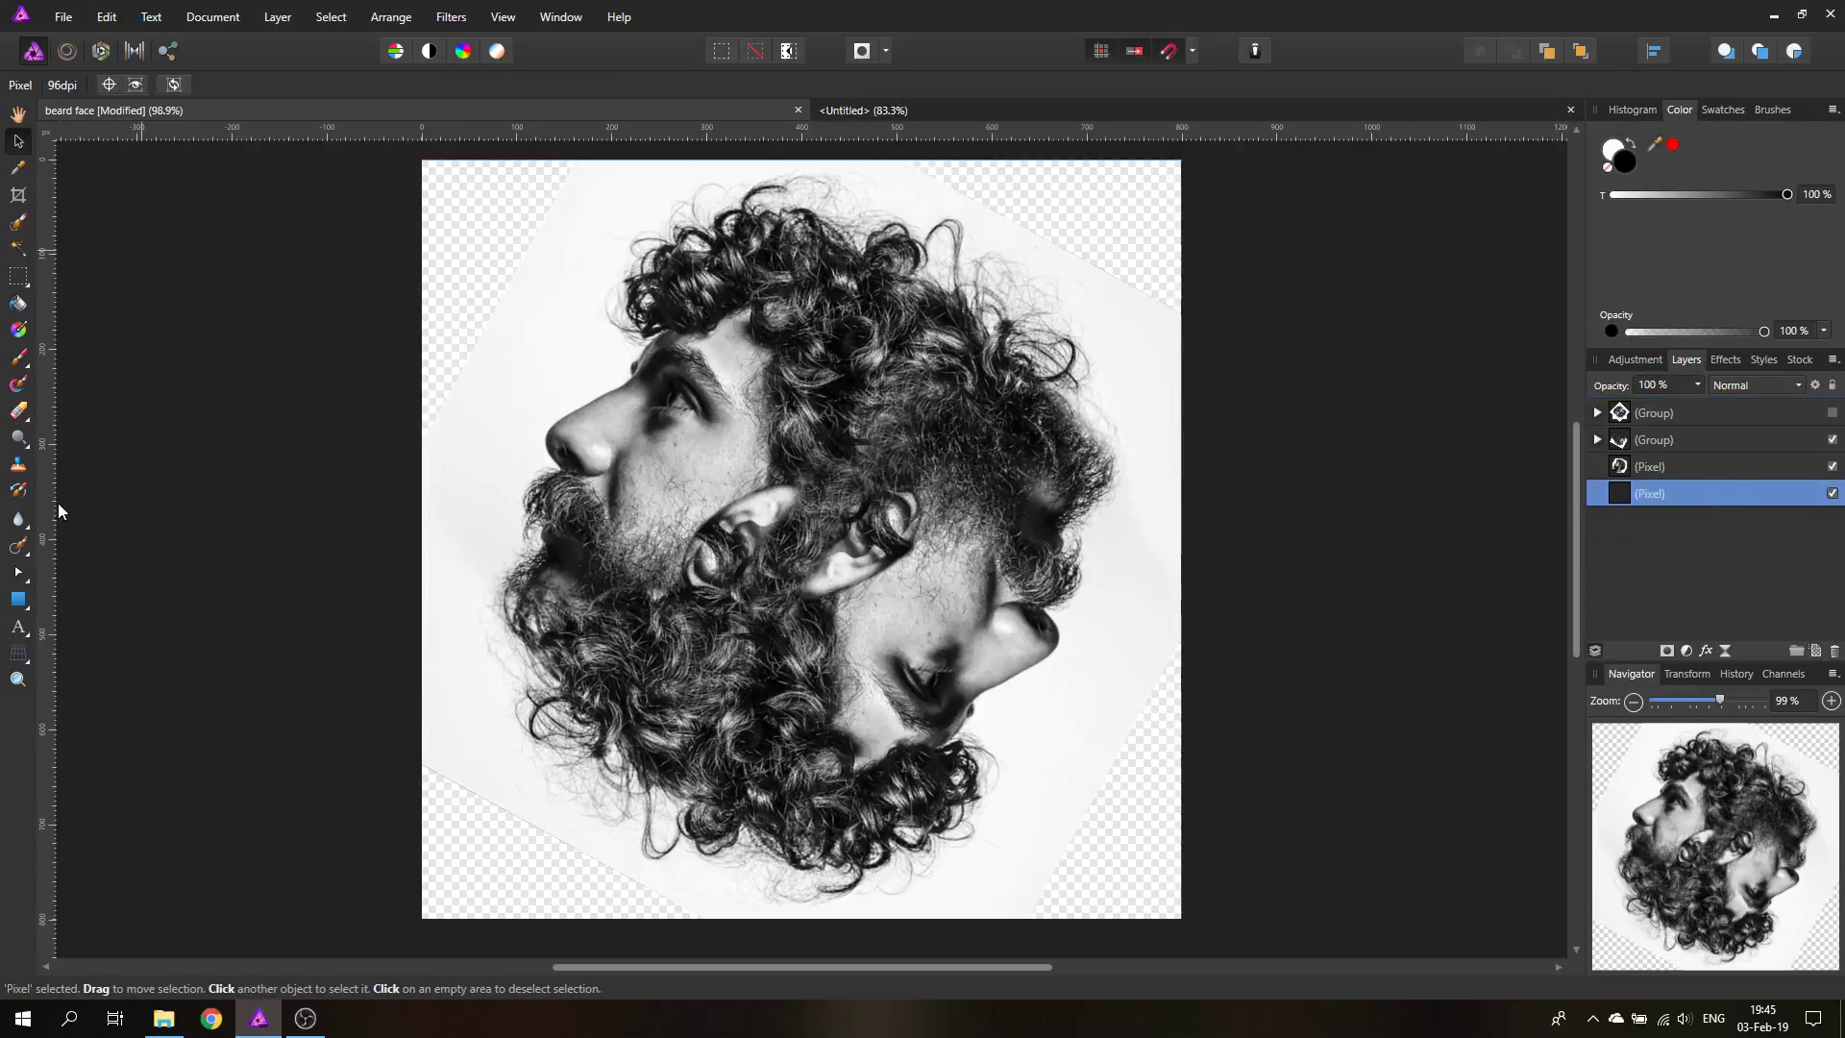
{"action": "left_click", "coordinate": [20, 363]}
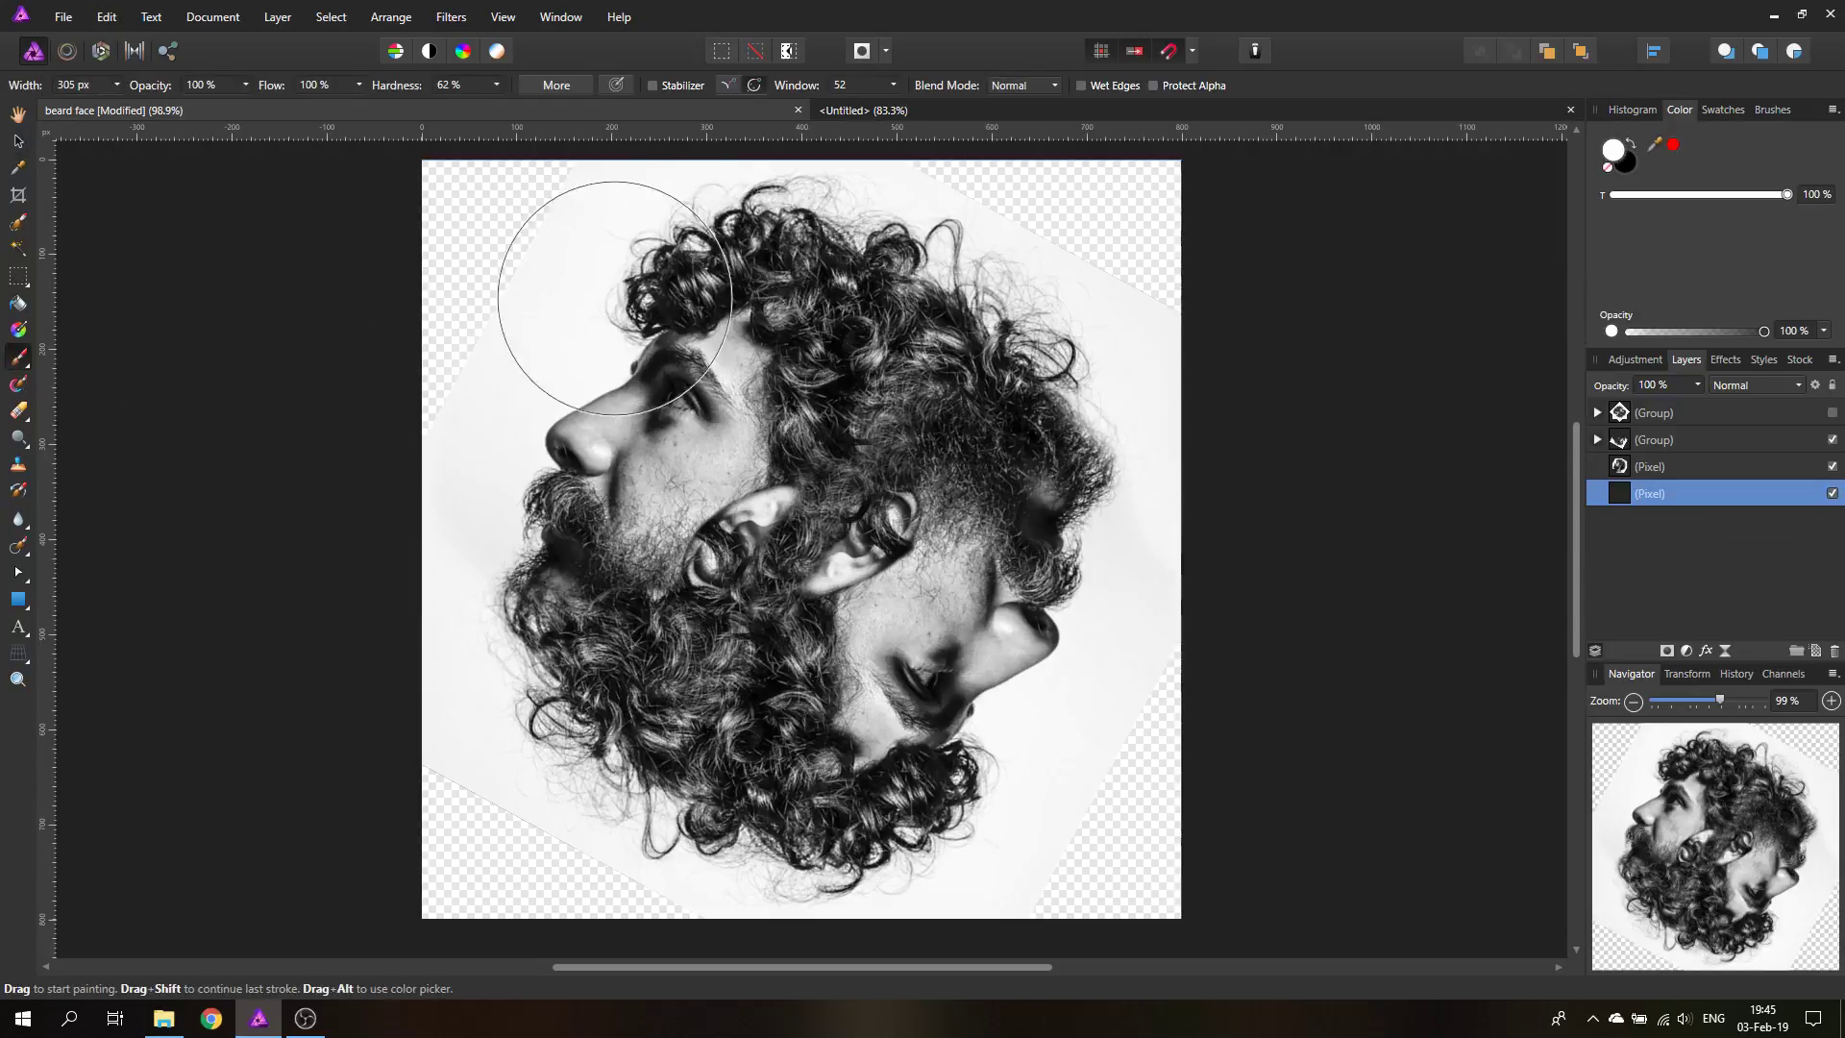
{"action": "mouse_move", "coordinate": [1653, 144]}
{"action": "left_mouse_down"}
{"action": "mouse_move", "coordinate": [535, 227]}
{"action": "mouse_move", "coordinate": [580, 239]}
{"action": "mouse_move", "coordinate": [535, 186]}
{"action": "mouse_move", "coordinate": [341, 402]}
{"action": "left_mouse_up"}
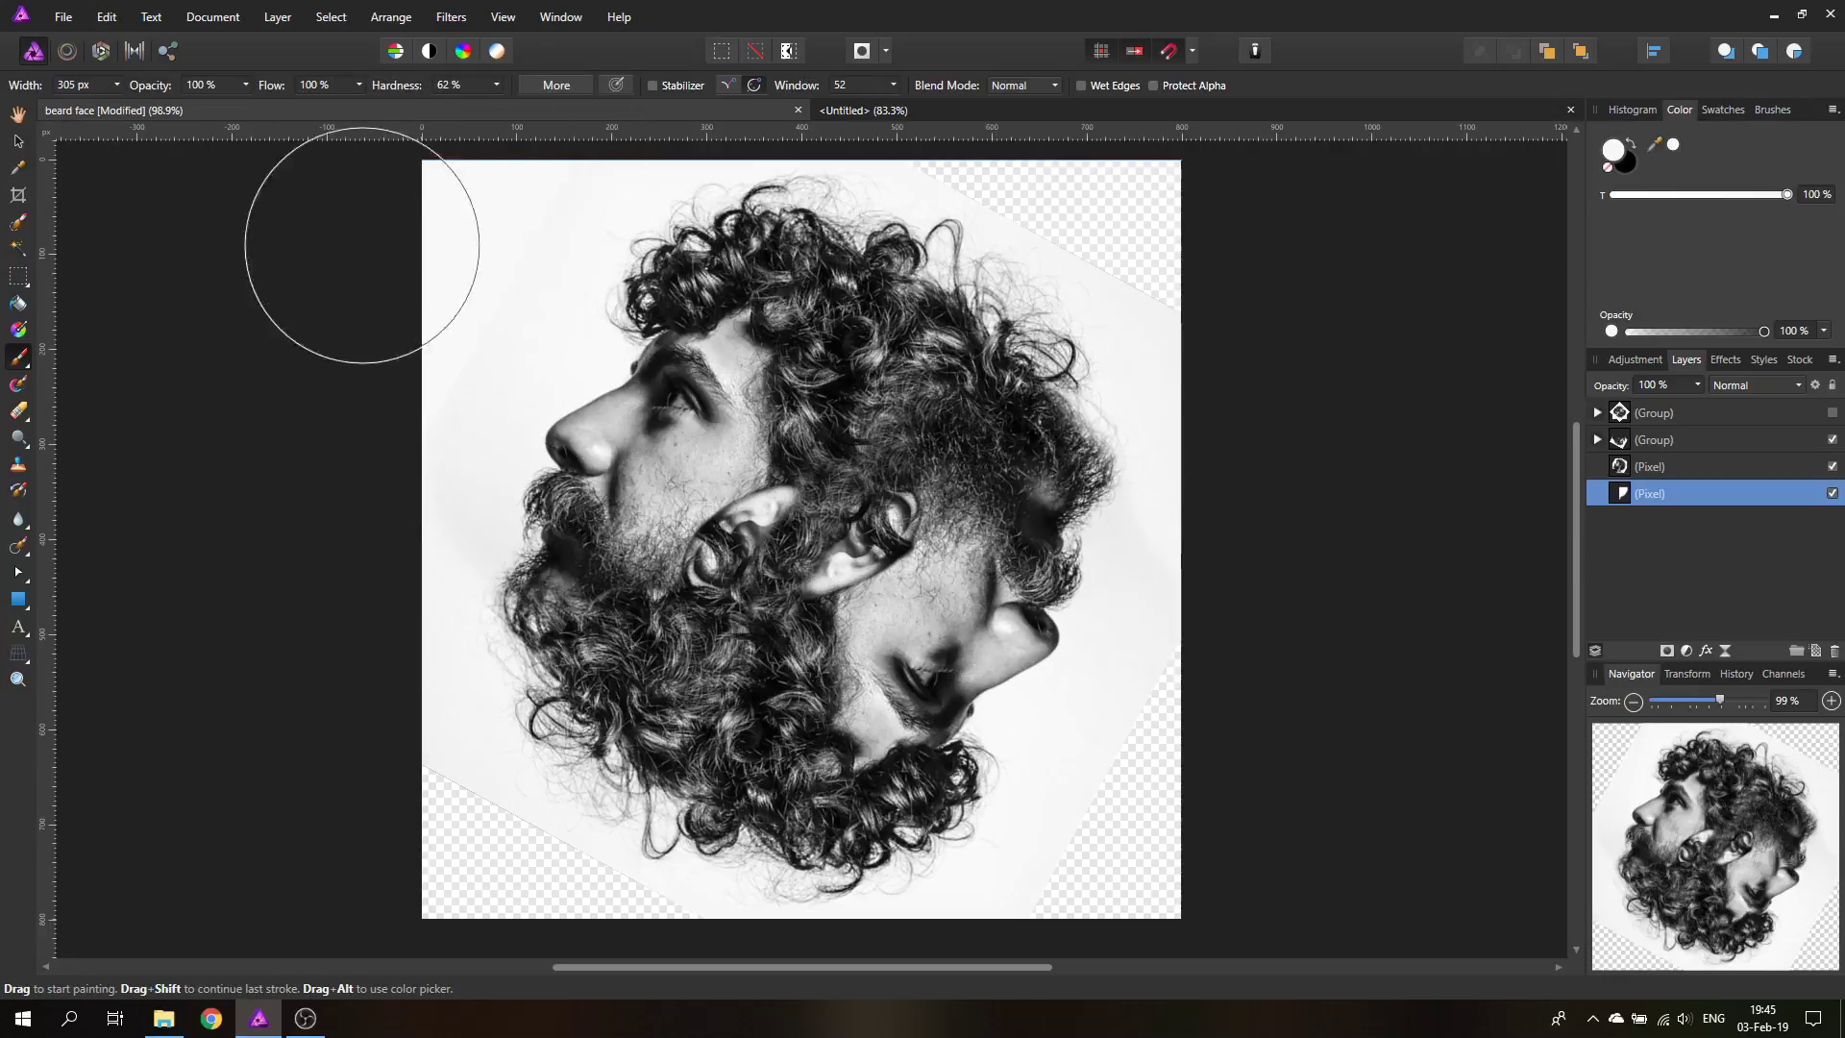
{"action": "left_click_drag", "start_coordinate": [1653, 145], "coordinate": [1109, 271]}
{"action": "mouse_move", "coordinate": [1482, 227]}
{"action": "left_mouse_down"}
{"action": "mouse_move", "coordinate": [1147, 217]}
{"action": "mouse_move", "coordinate": [963, 127]}
{"action": "mouse_move", "coordinate": [1221, 240]}
{"action": "left_mouse_up"}
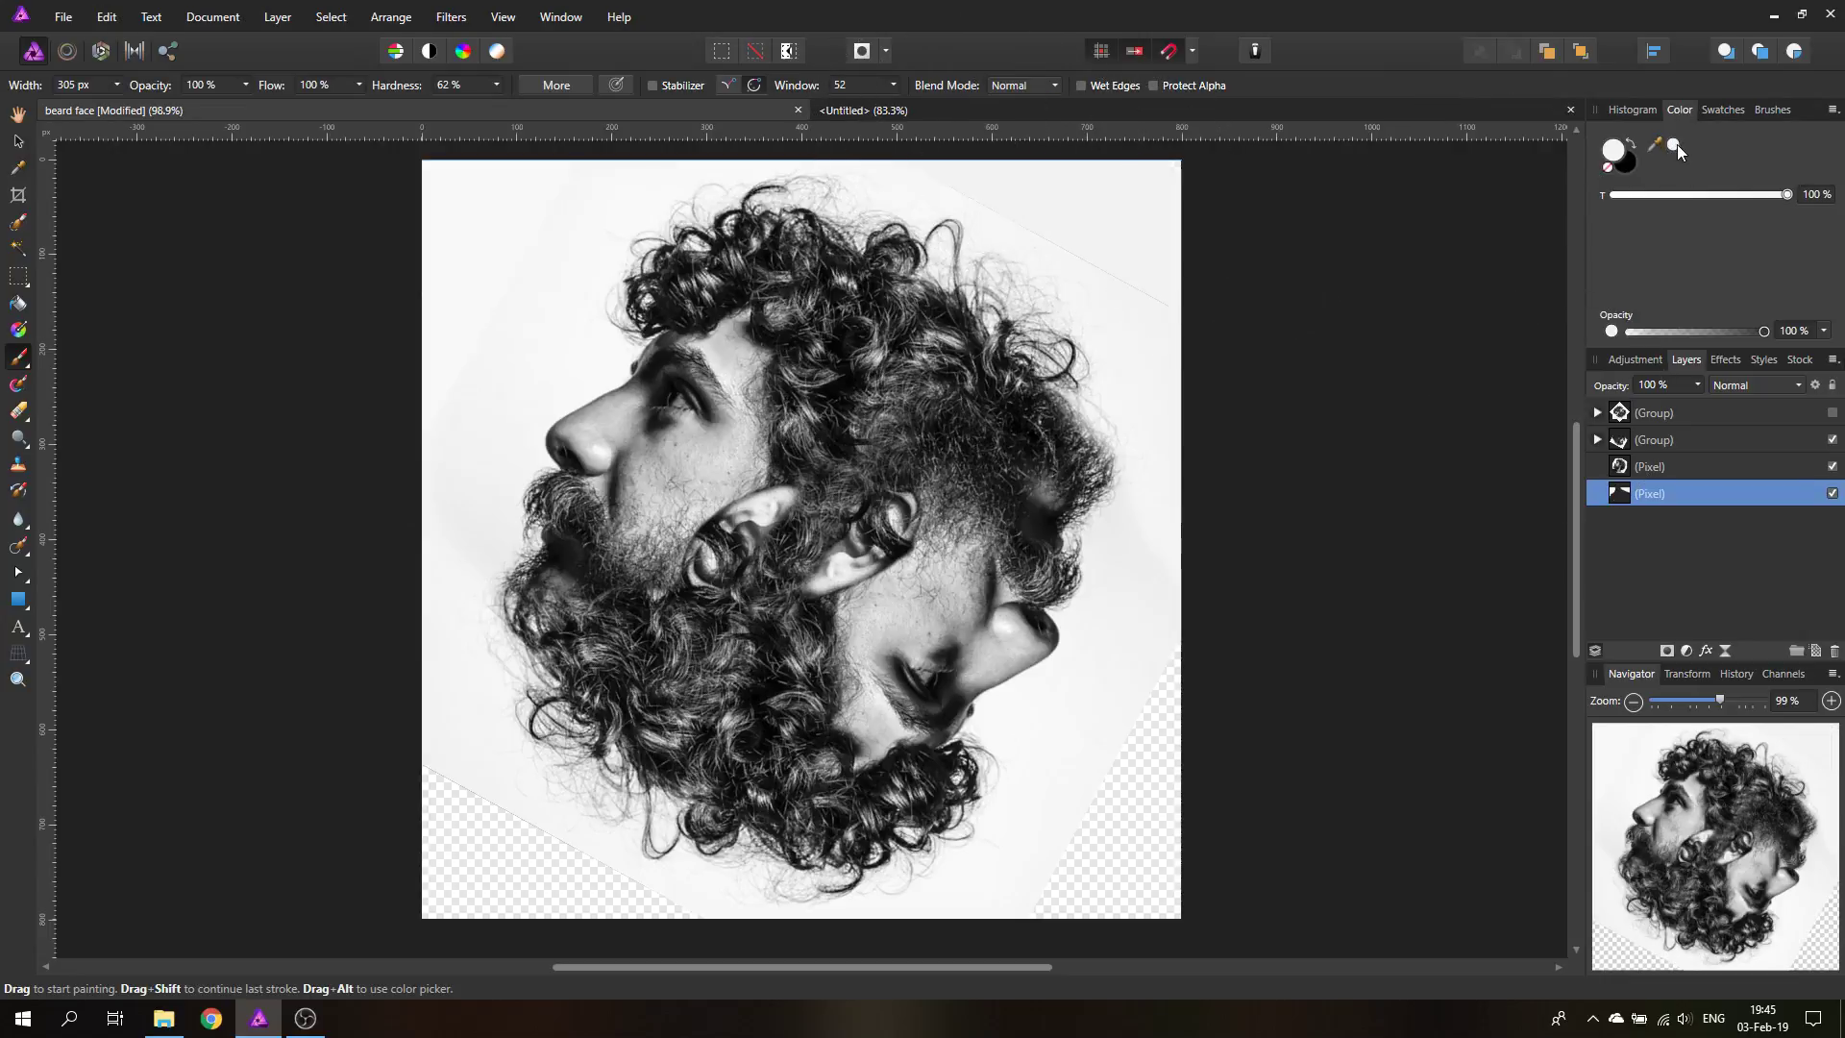
Step: Paint the two lower transparent corners with white sampled from the nearby background
{"action": "left_click_drag", "start_coordinate": [1653, 144], "coordinate": [1124, 683]}
{"action": "mouse_move", "coordinate": [1080, 1005]}
{"action": "left_mouse_down"}
{"action": "mouse_move", "coordinate": [1203, 728]}
{"action": "mouse_move", "coordinate": [1126, 906]}
{"action": "mouse_move", "coordinate": [1227, 683]}
{"action": "left_mouse_up"}
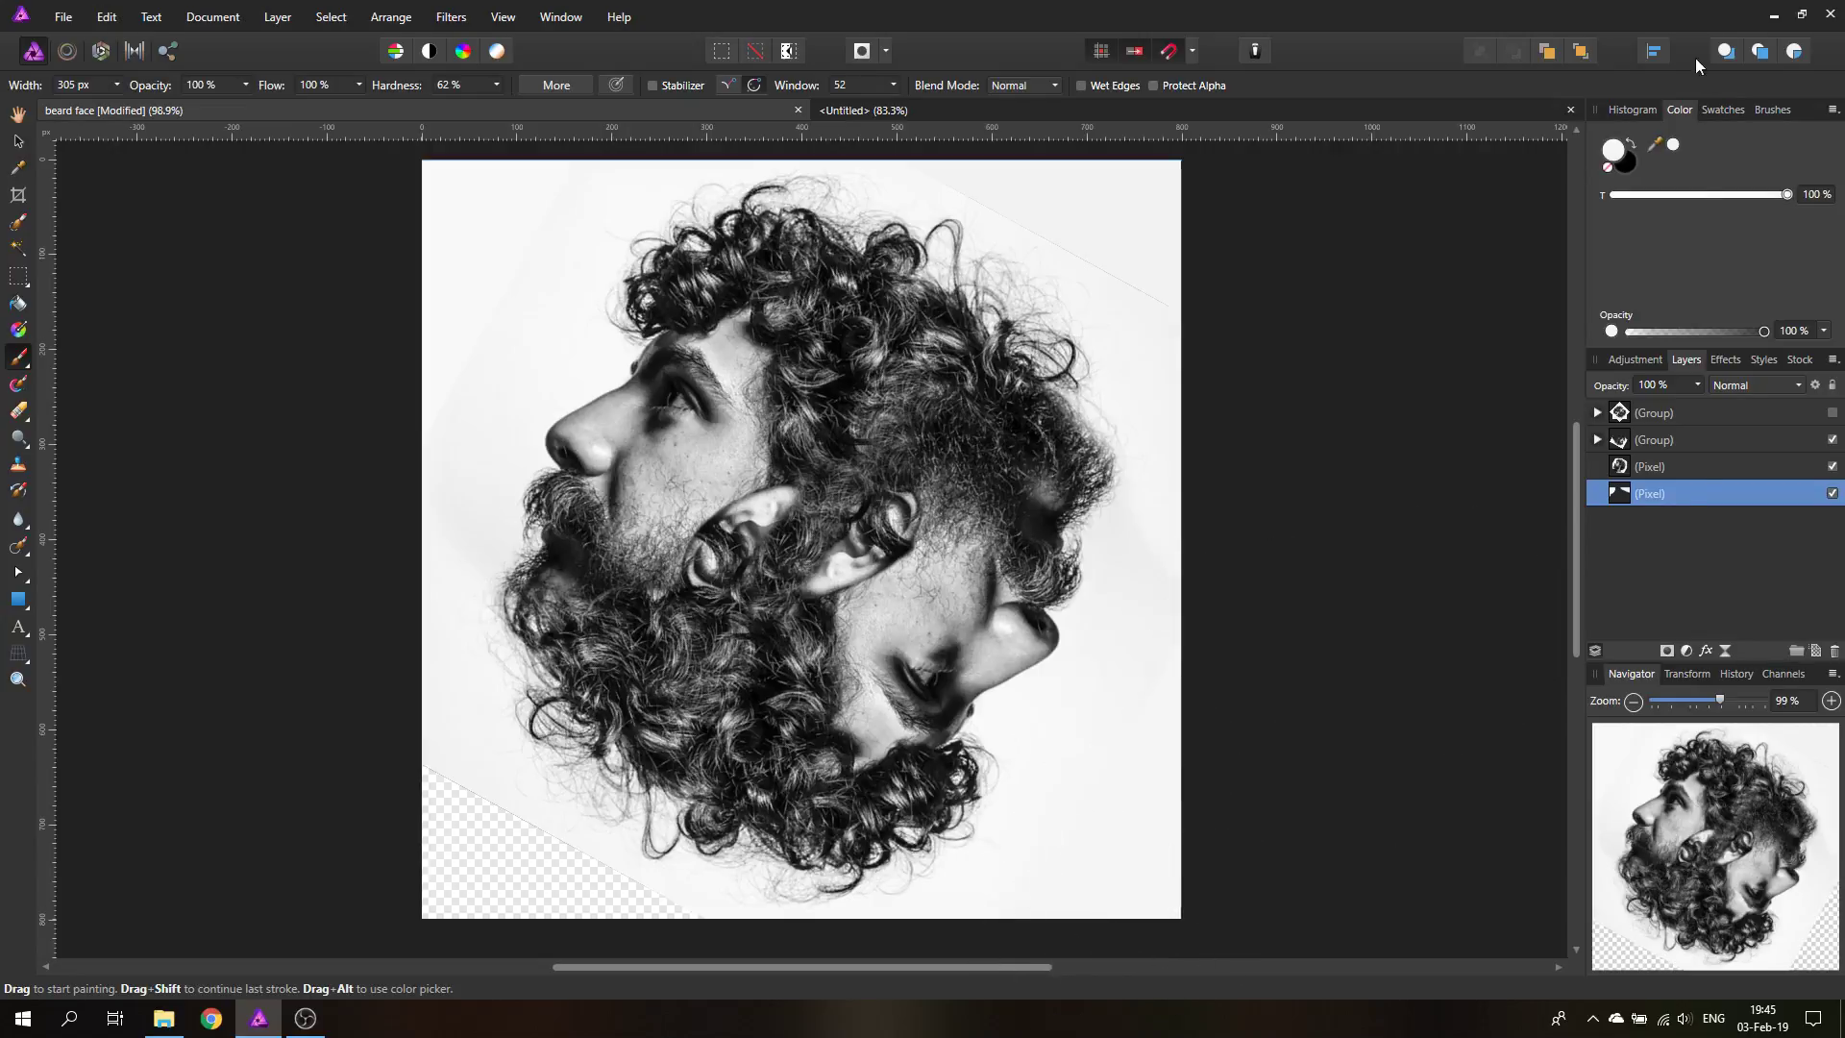
{"action": "left_click_drag", "start_coordinate": [1671, 149], "coordinate": [673, 707]}
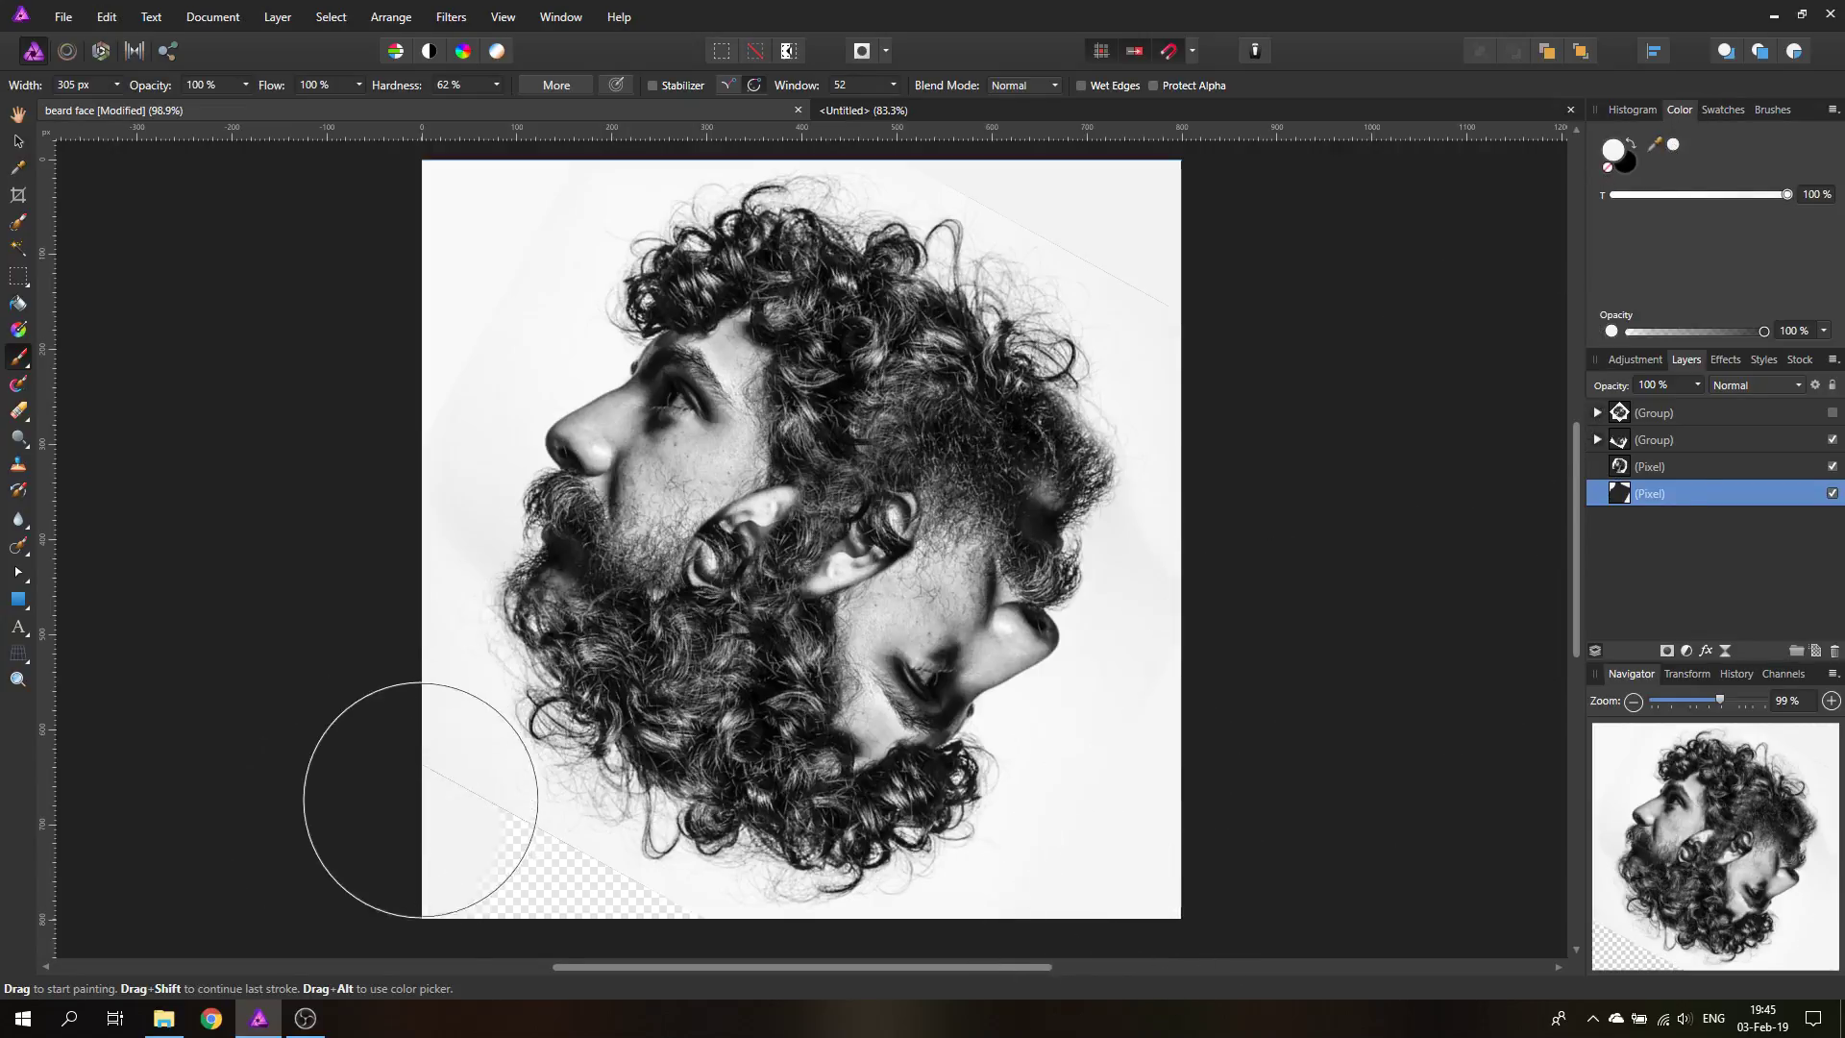
{"action": "mouse_move", "coordinate": [412, 762]}
{"action": "left_mouse_down"}
{"action": "mouse_move", "coordinate": [556, 885]}
{"action": "mouse_move", "coordinate": [480, 850]}
{"action": "left_mouse_up"}
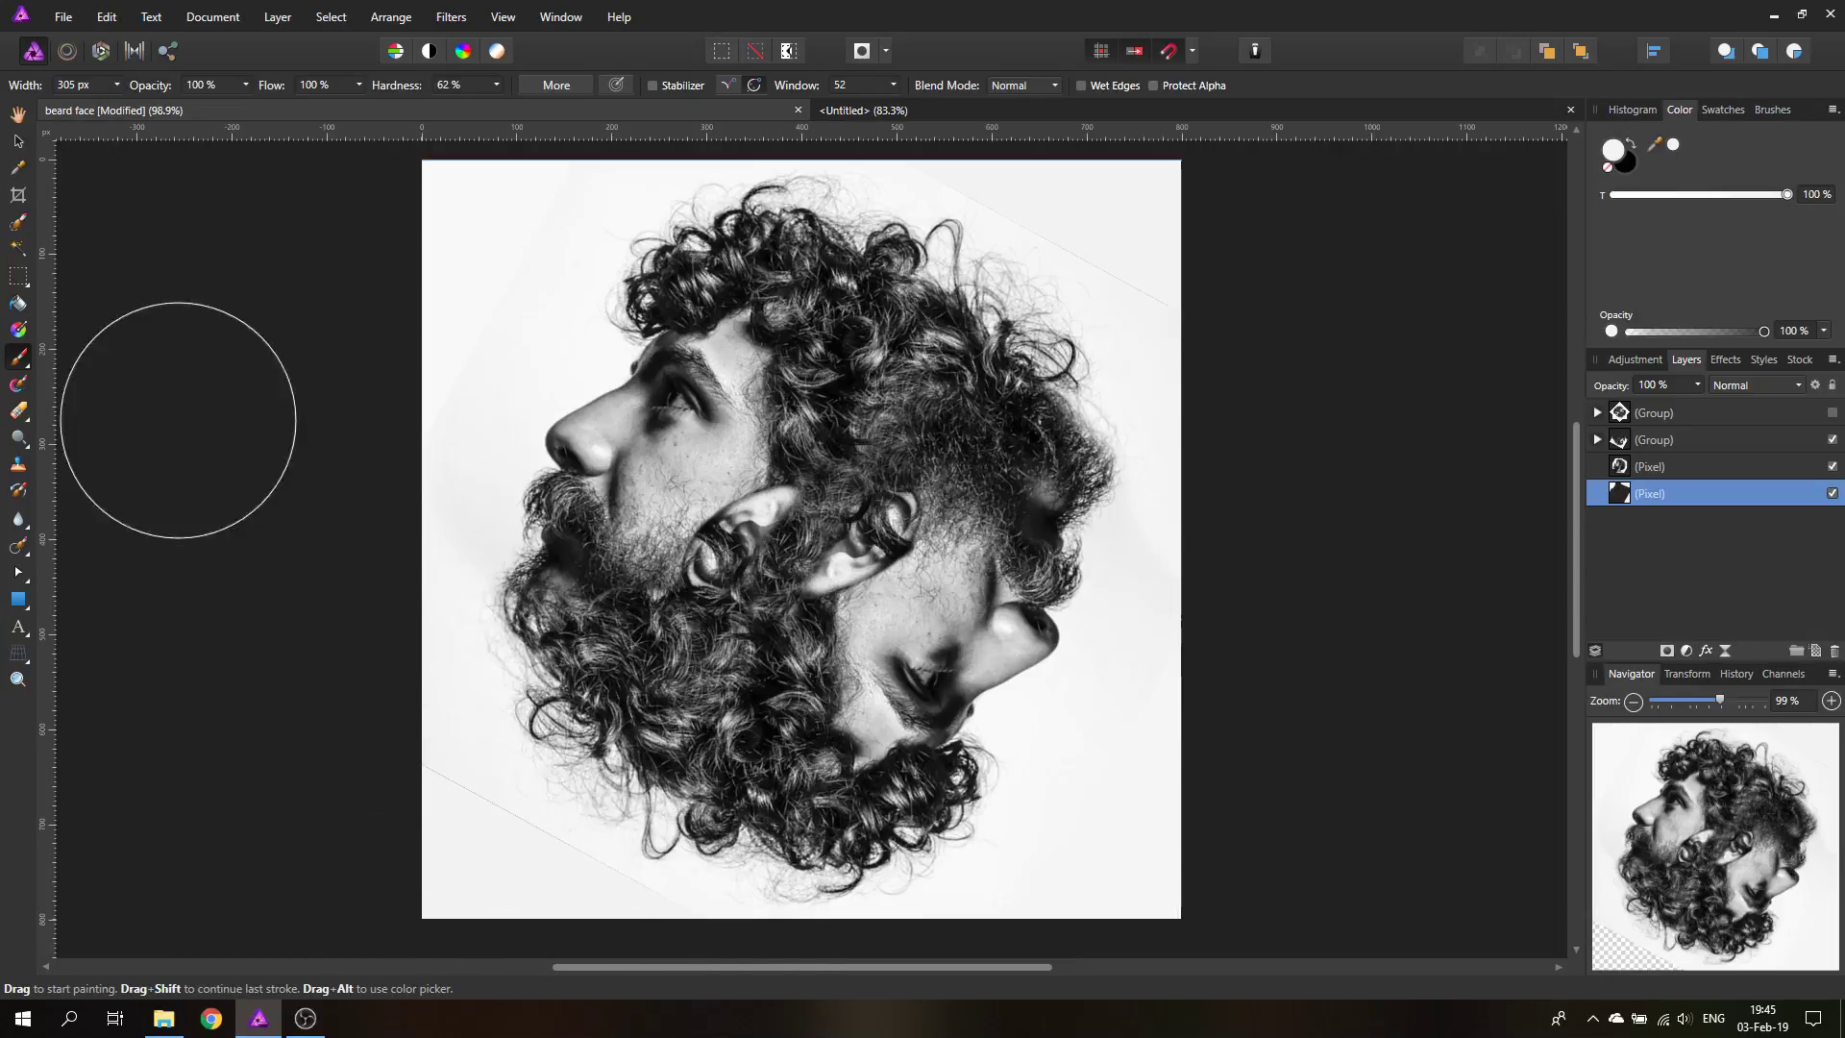
Step: Erase the upper-right seam from the masked portrait layer and the lower-left seam from the original portrait layer with a 46 px eraser
{"action": "left_click", "coordinate": [19, 411]}
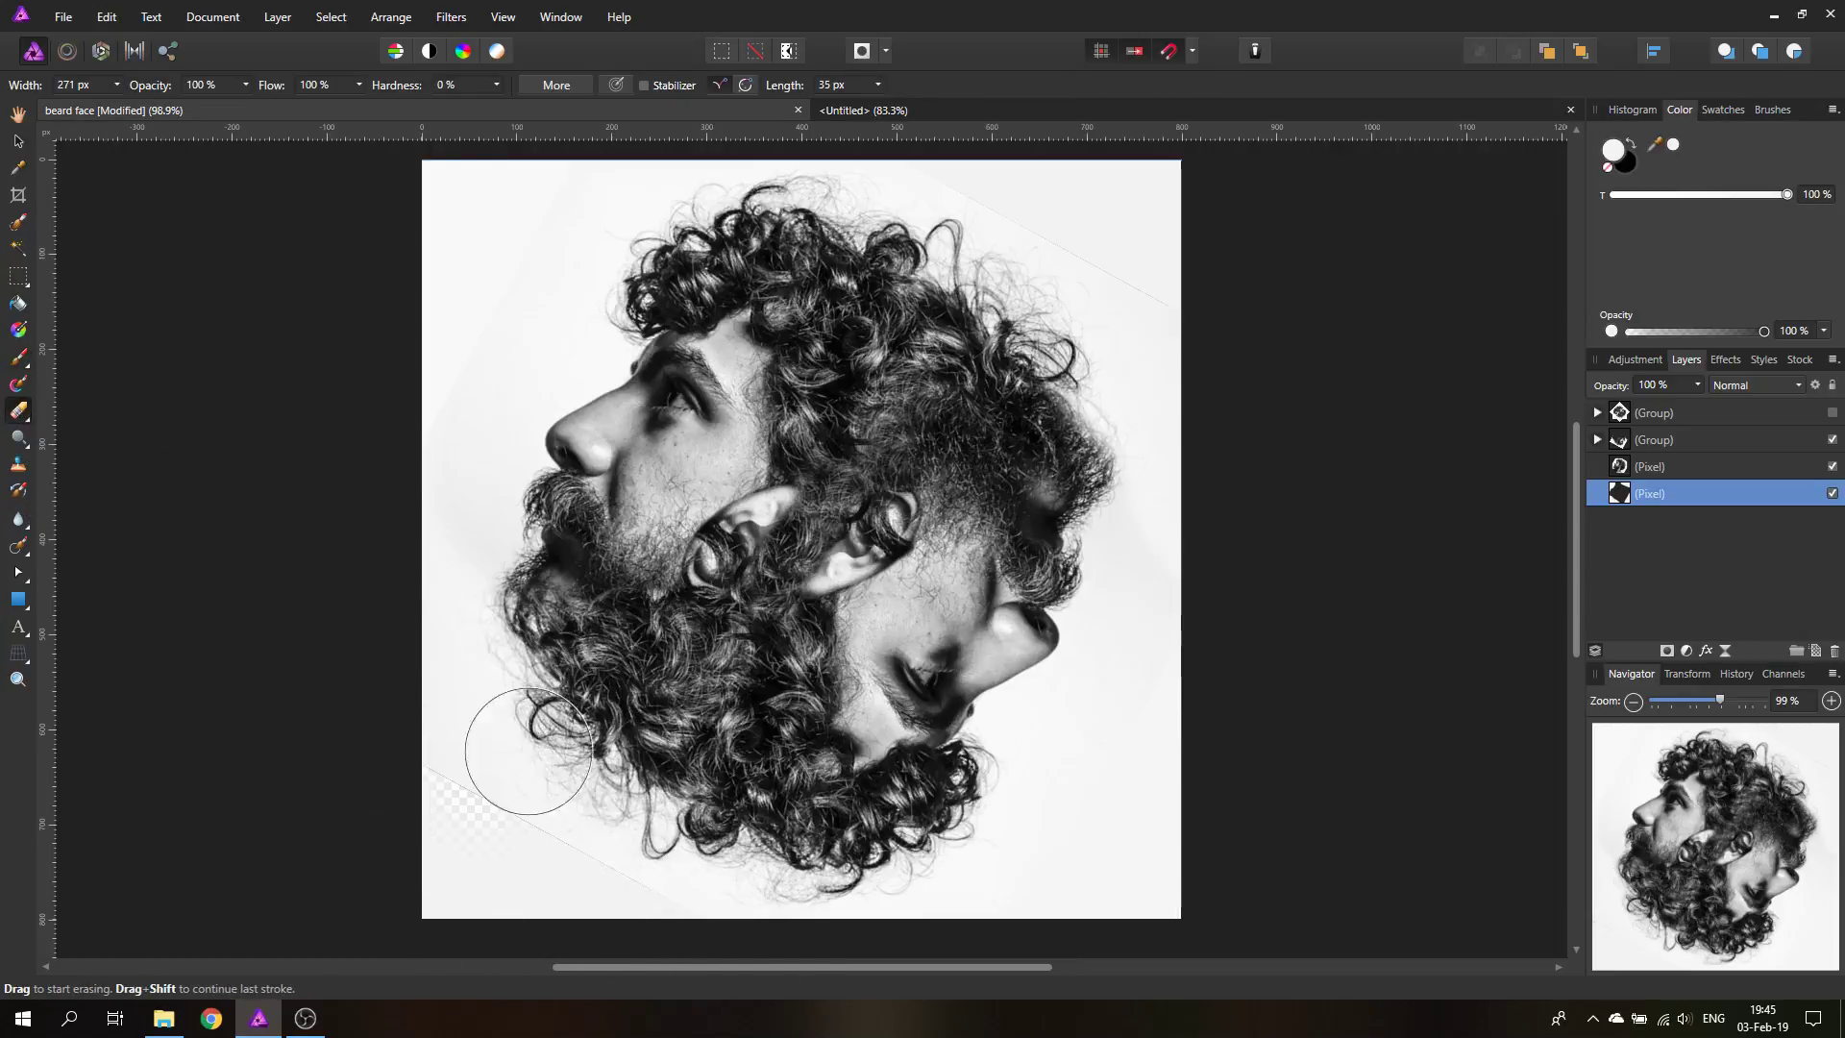
{"action": "left_click", "coordinate": [116, 84]}
{"action": "left_click_drag", "start_coordinate": [120, 103], "coordinate": [85, 106]}
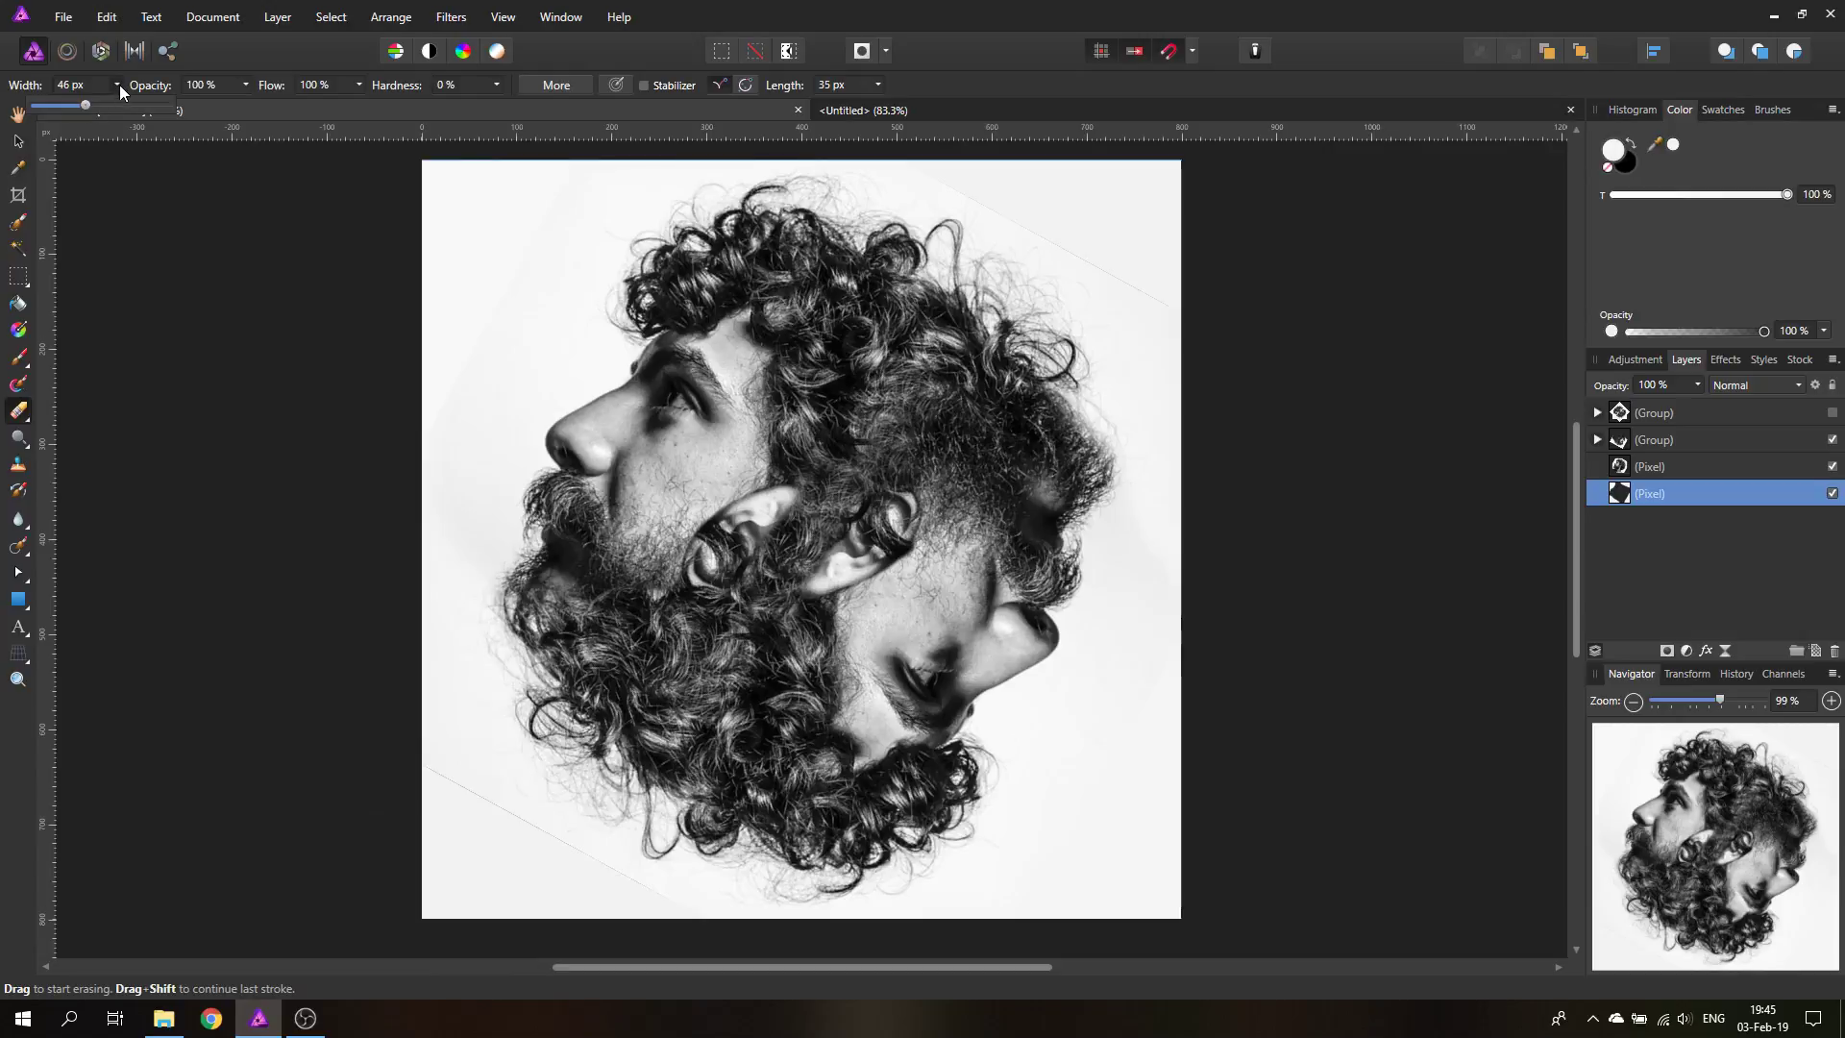
{"action": "left_click", "coordinate": [119, 85]}
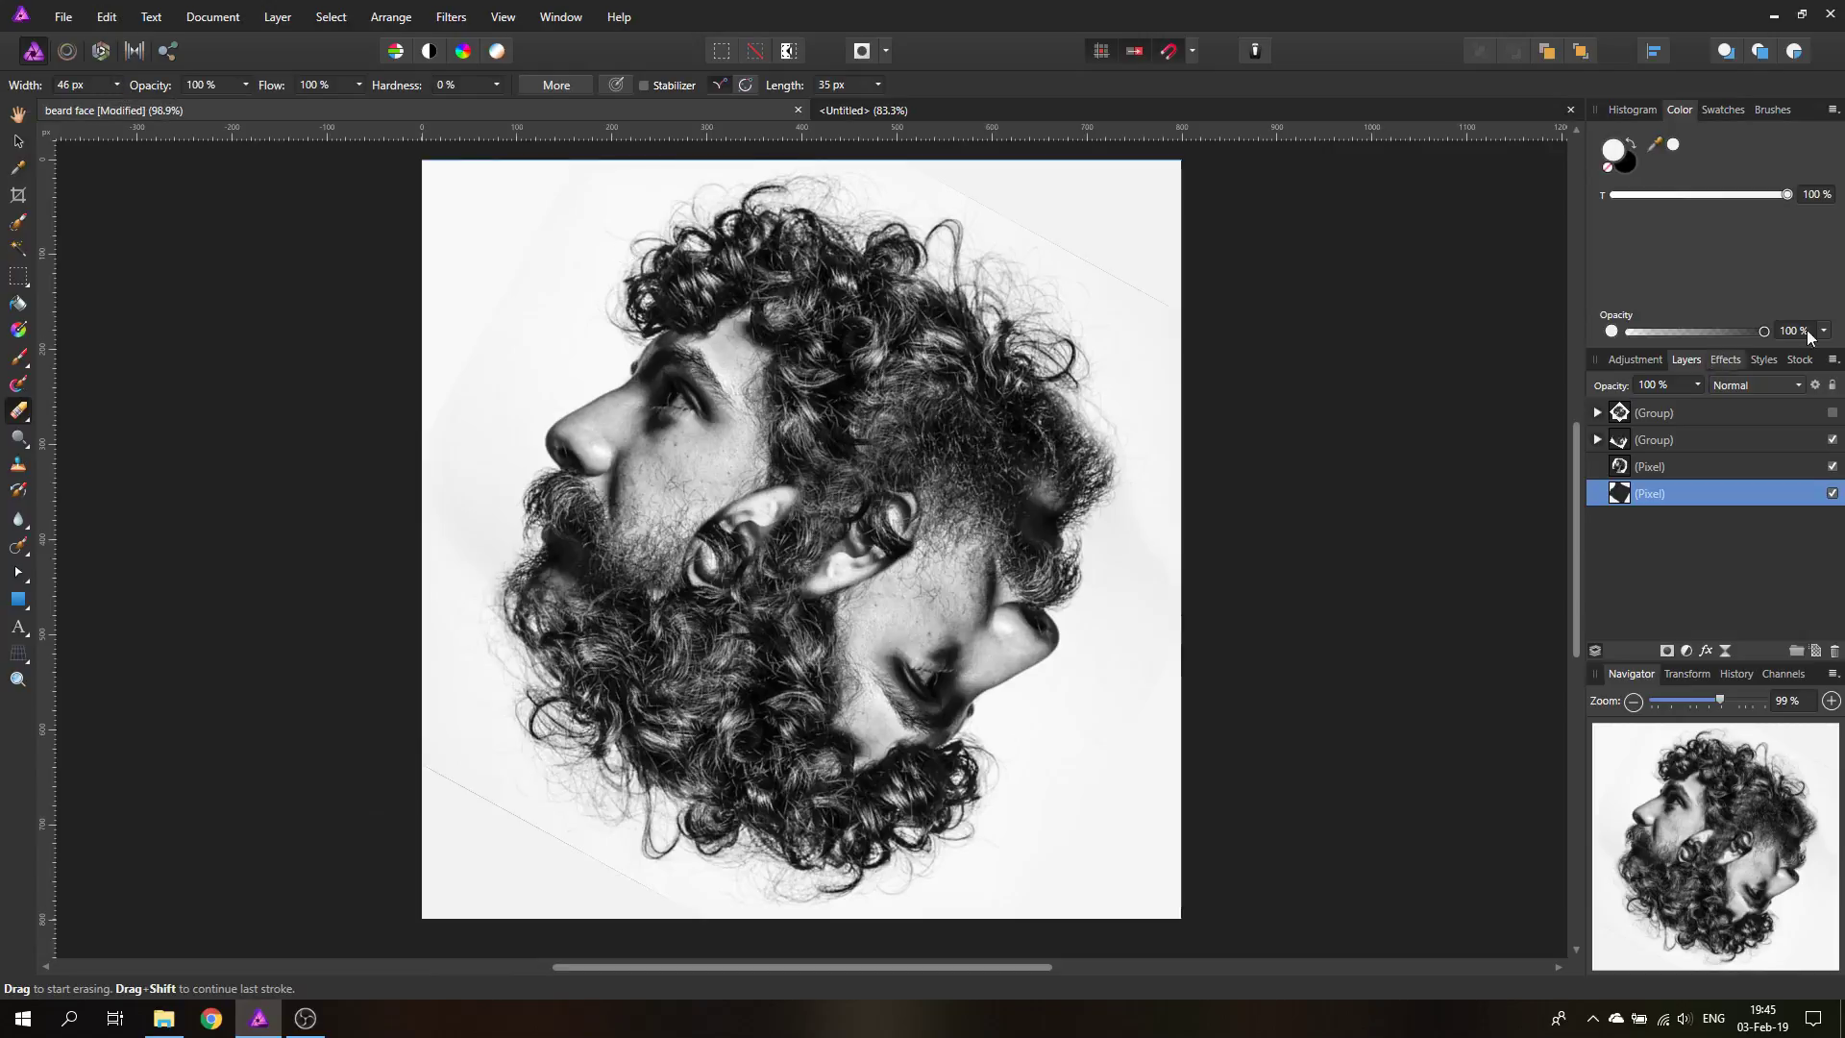
{"action": "left_click", "coordinate": [1633, 467]}
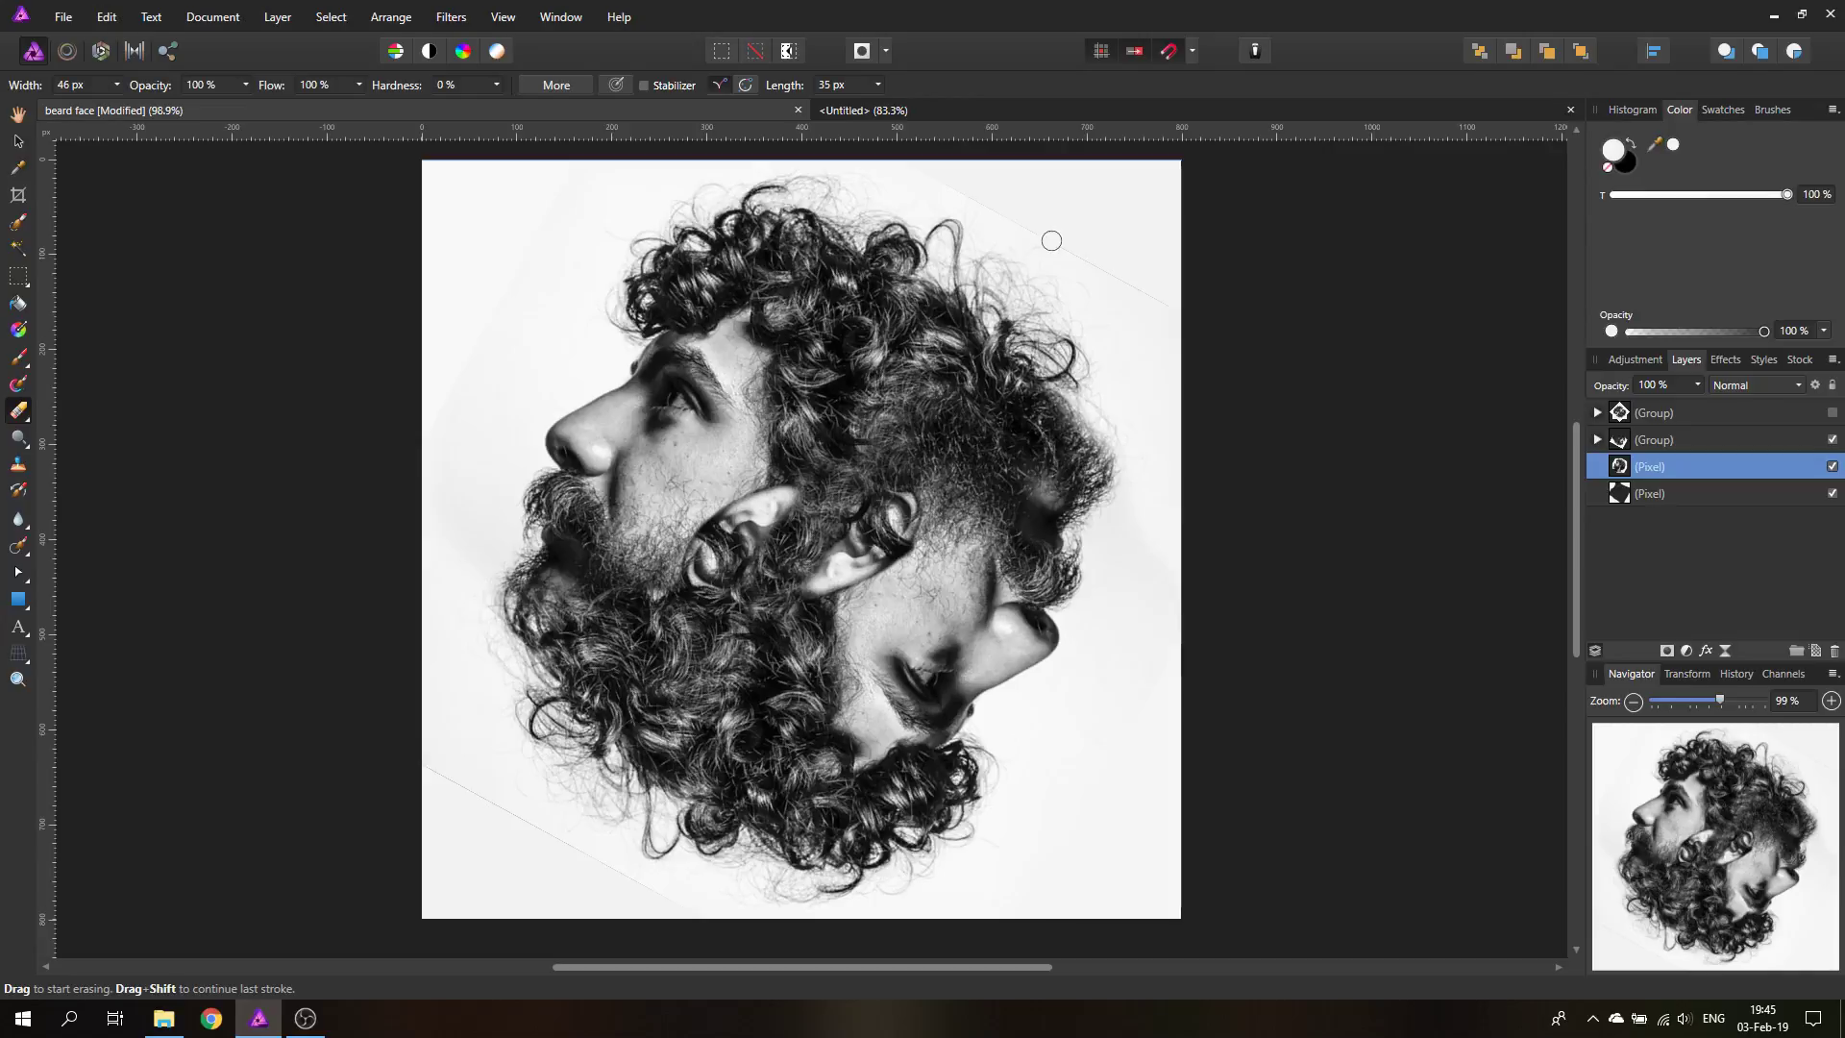
{"action": "left_click", "coordinate": [1597, 439]}
{"action": "left_click", "coordinate": [1626, 492]}
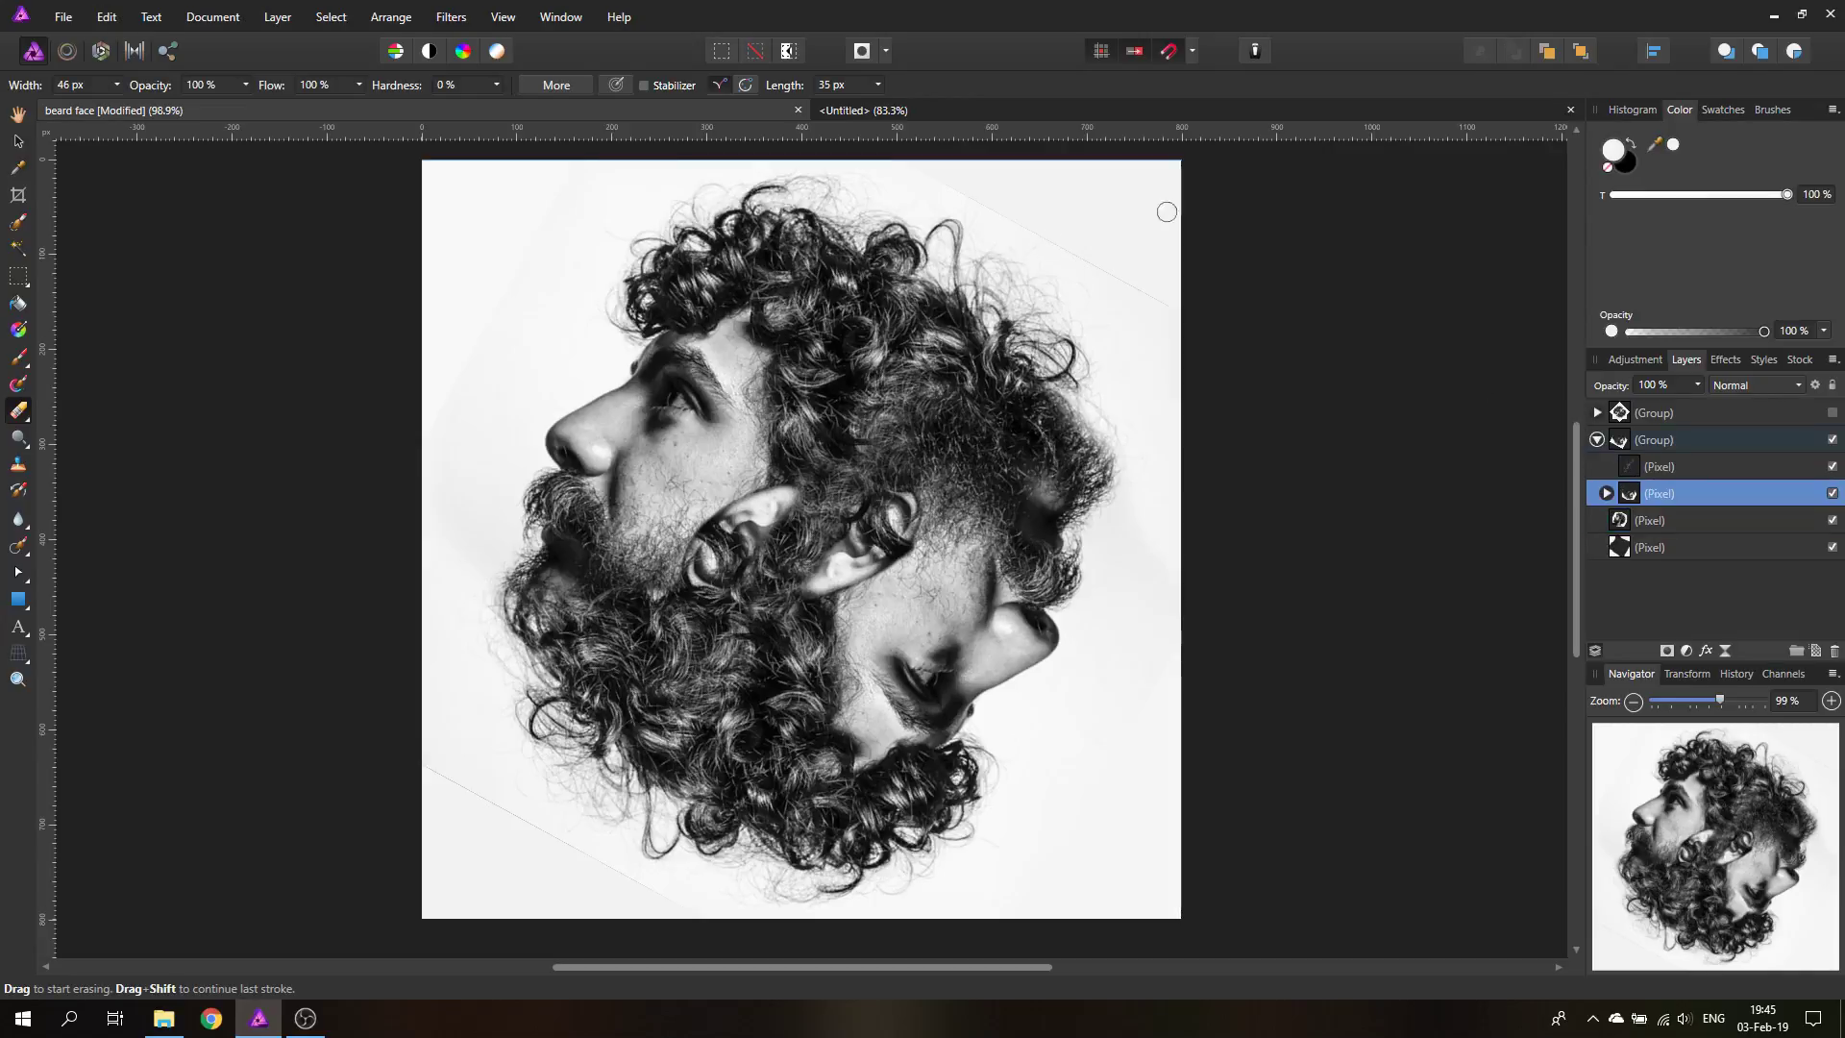
{"action": "mouse_move", "coordinate": [1019, 215]}
{"action": "left_mouse_down"}
{"action": "mouse_move", "coordinate": [1194, 324]}
{"action": "mouse_move", "coordinate": [911, 161]}
{"action": "left_mouse_up"}
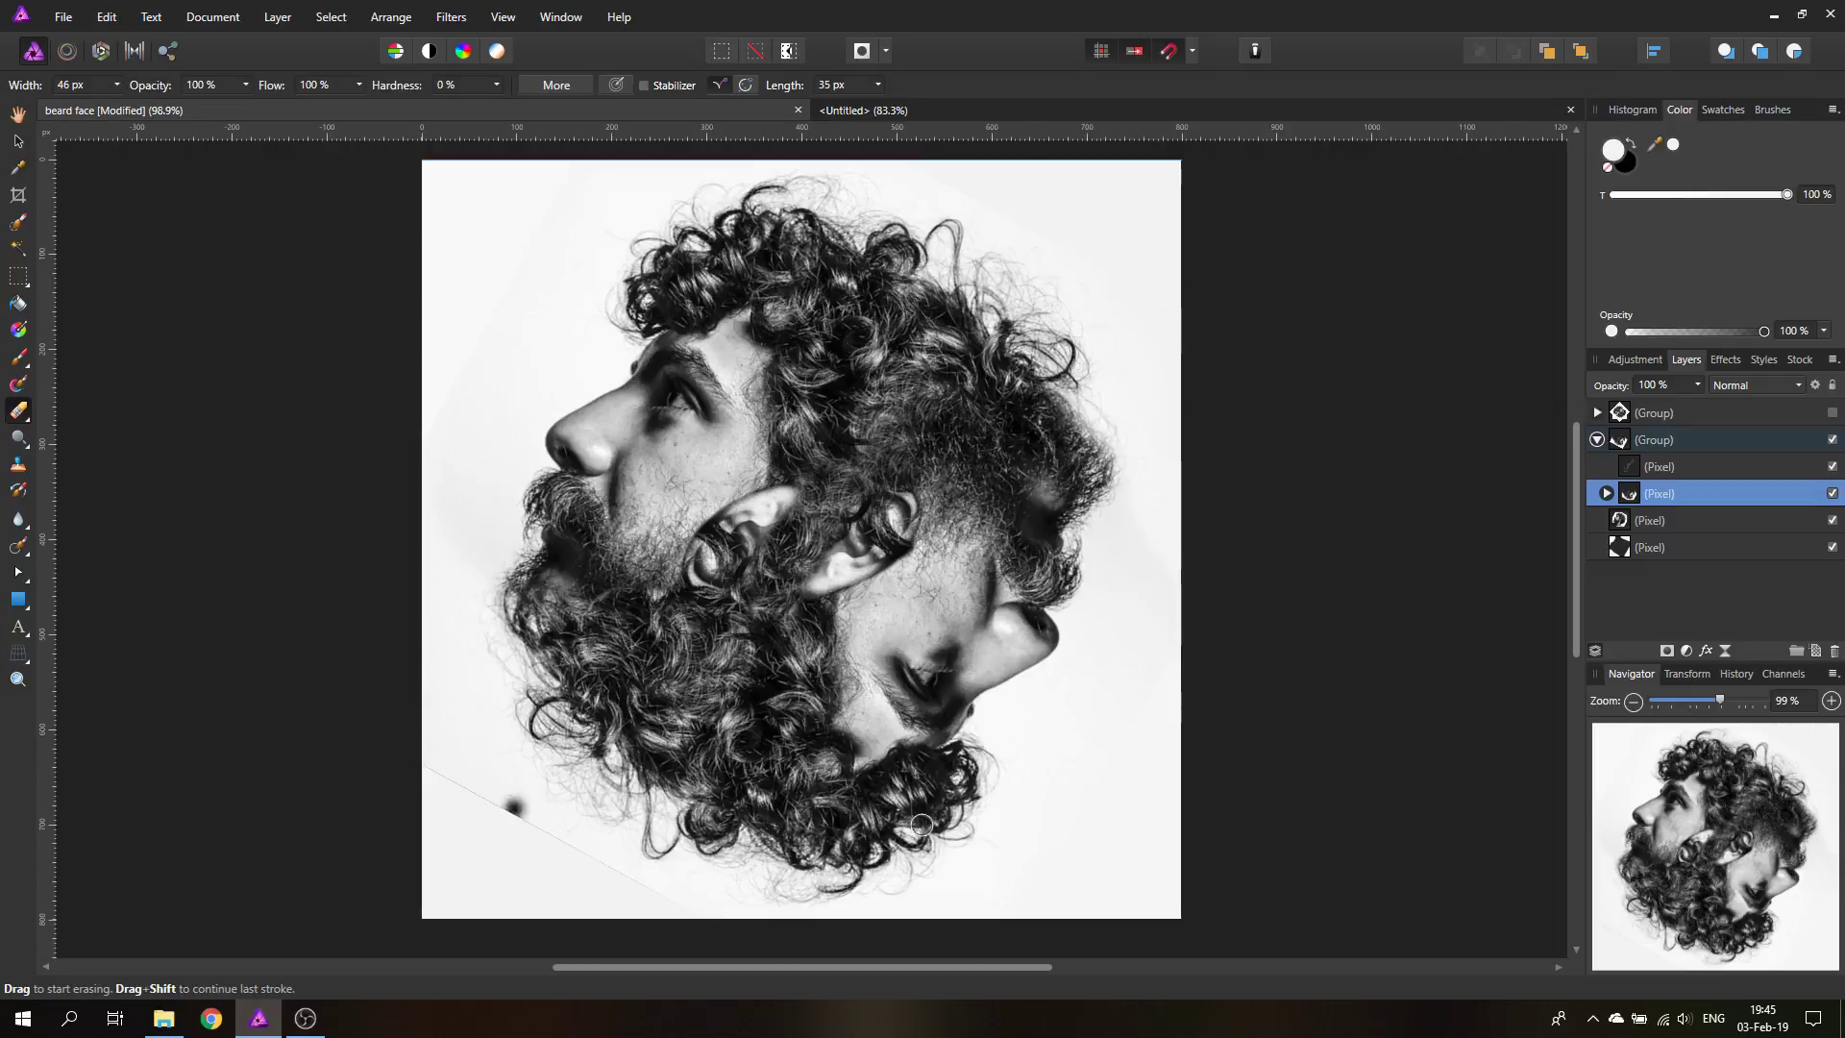
{"action": "left_click", "coordinate": [1622, 524]}
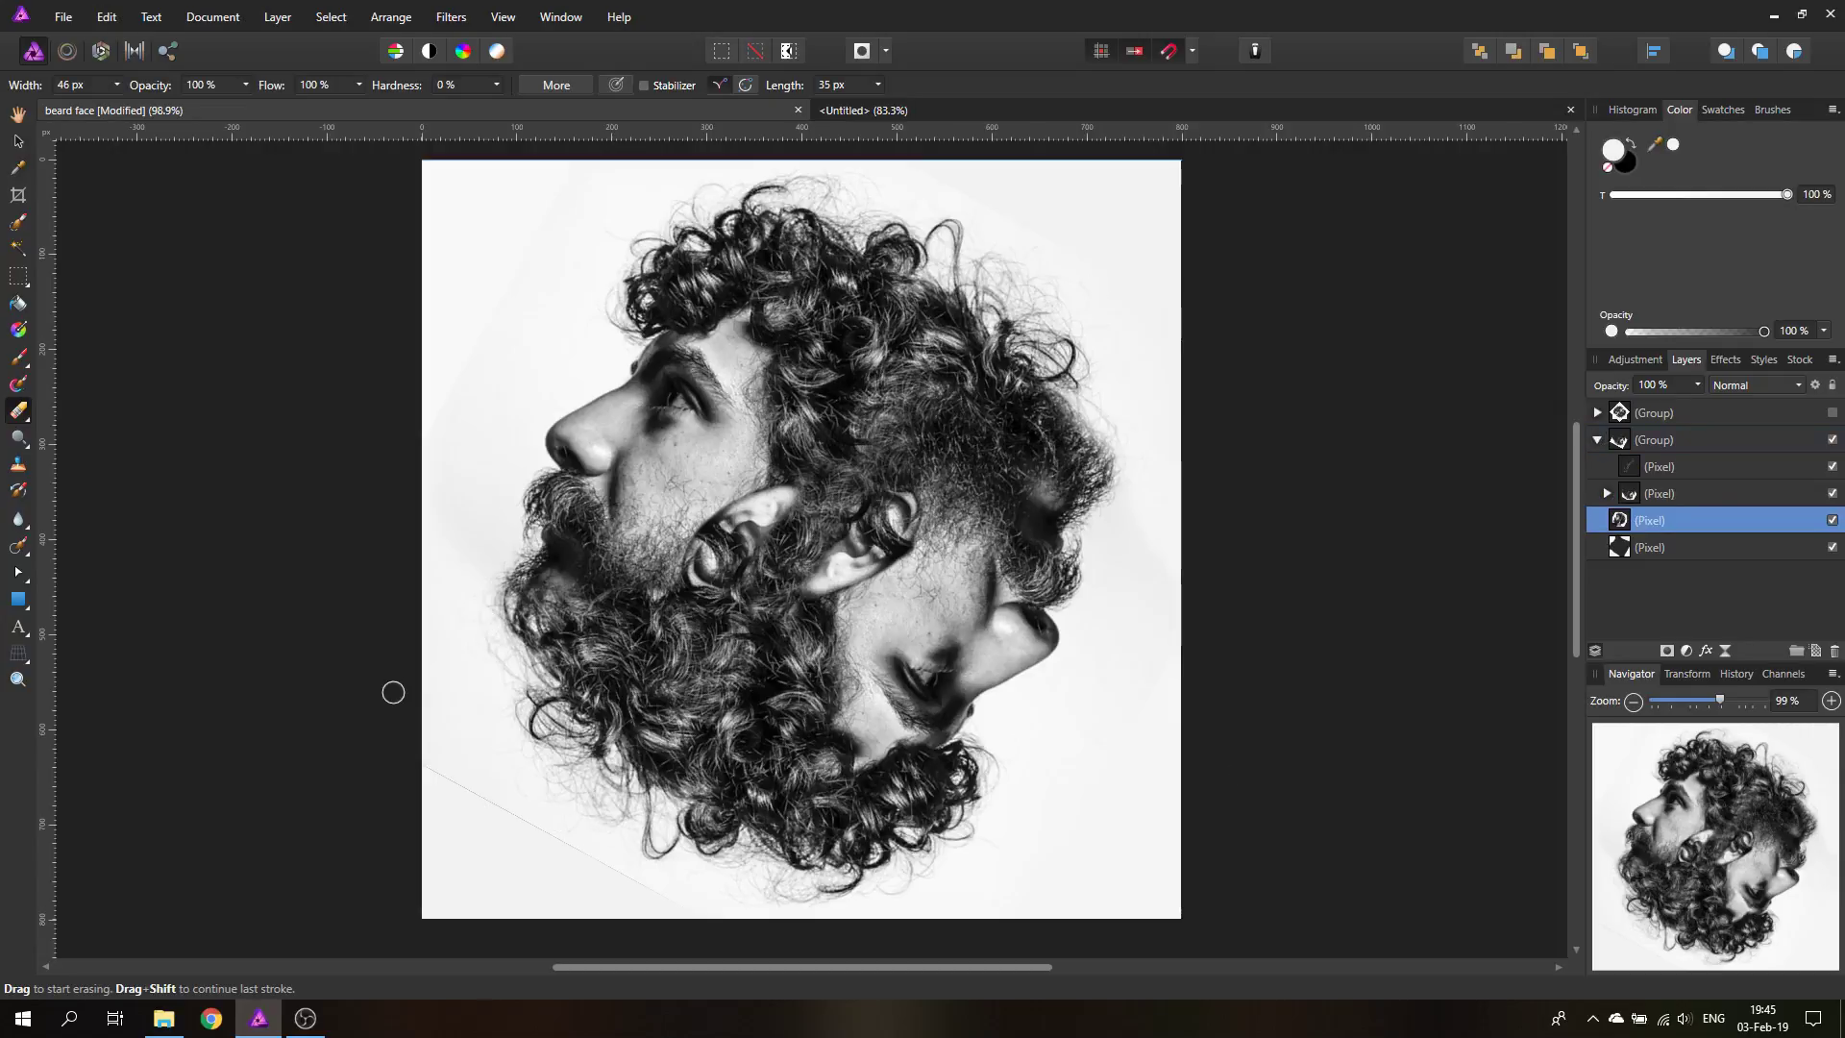
{"action": "left_click_drag", "start_coordinate": [416, 766], "coordinate": [718, 921]}
Step: In the untitled document with the grey-bearded man, rasterize the image layer and duplicate it
{"action": "left_click", "coordinate": [913, 111]}
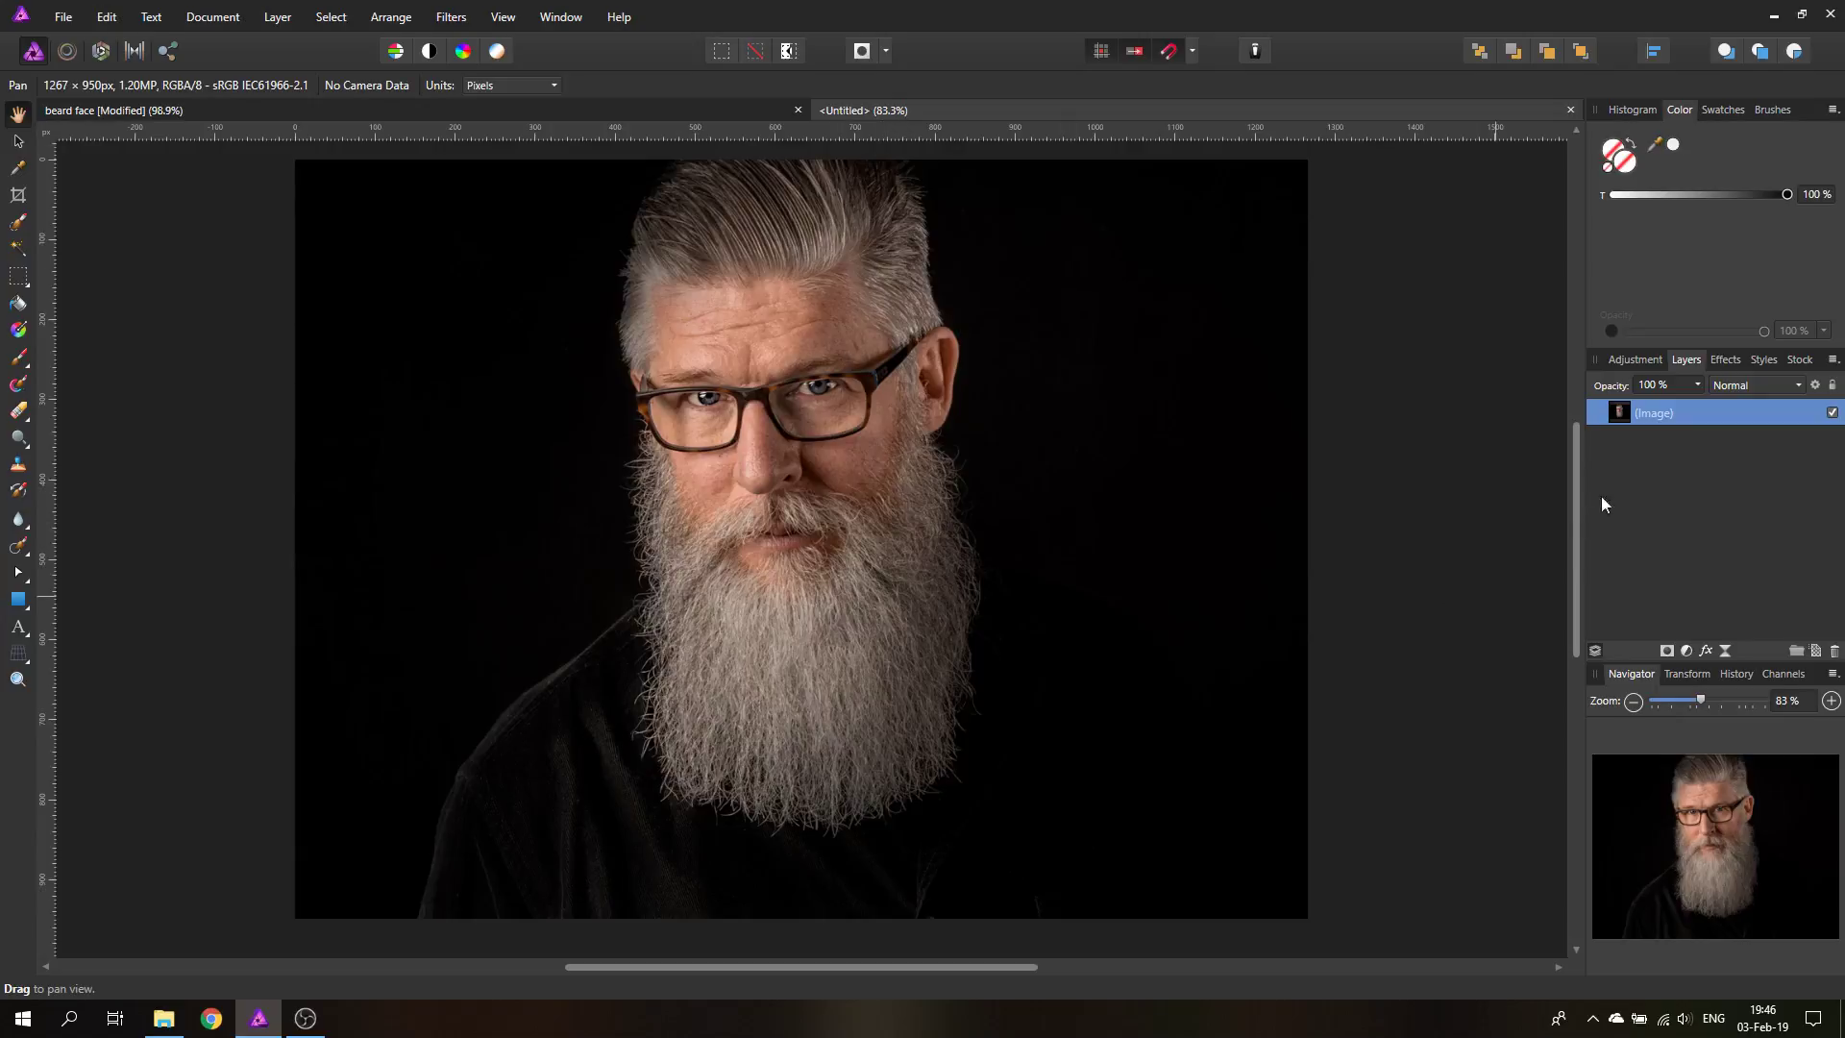
{"action": "right_click", "coordinate": [1621, 420]}
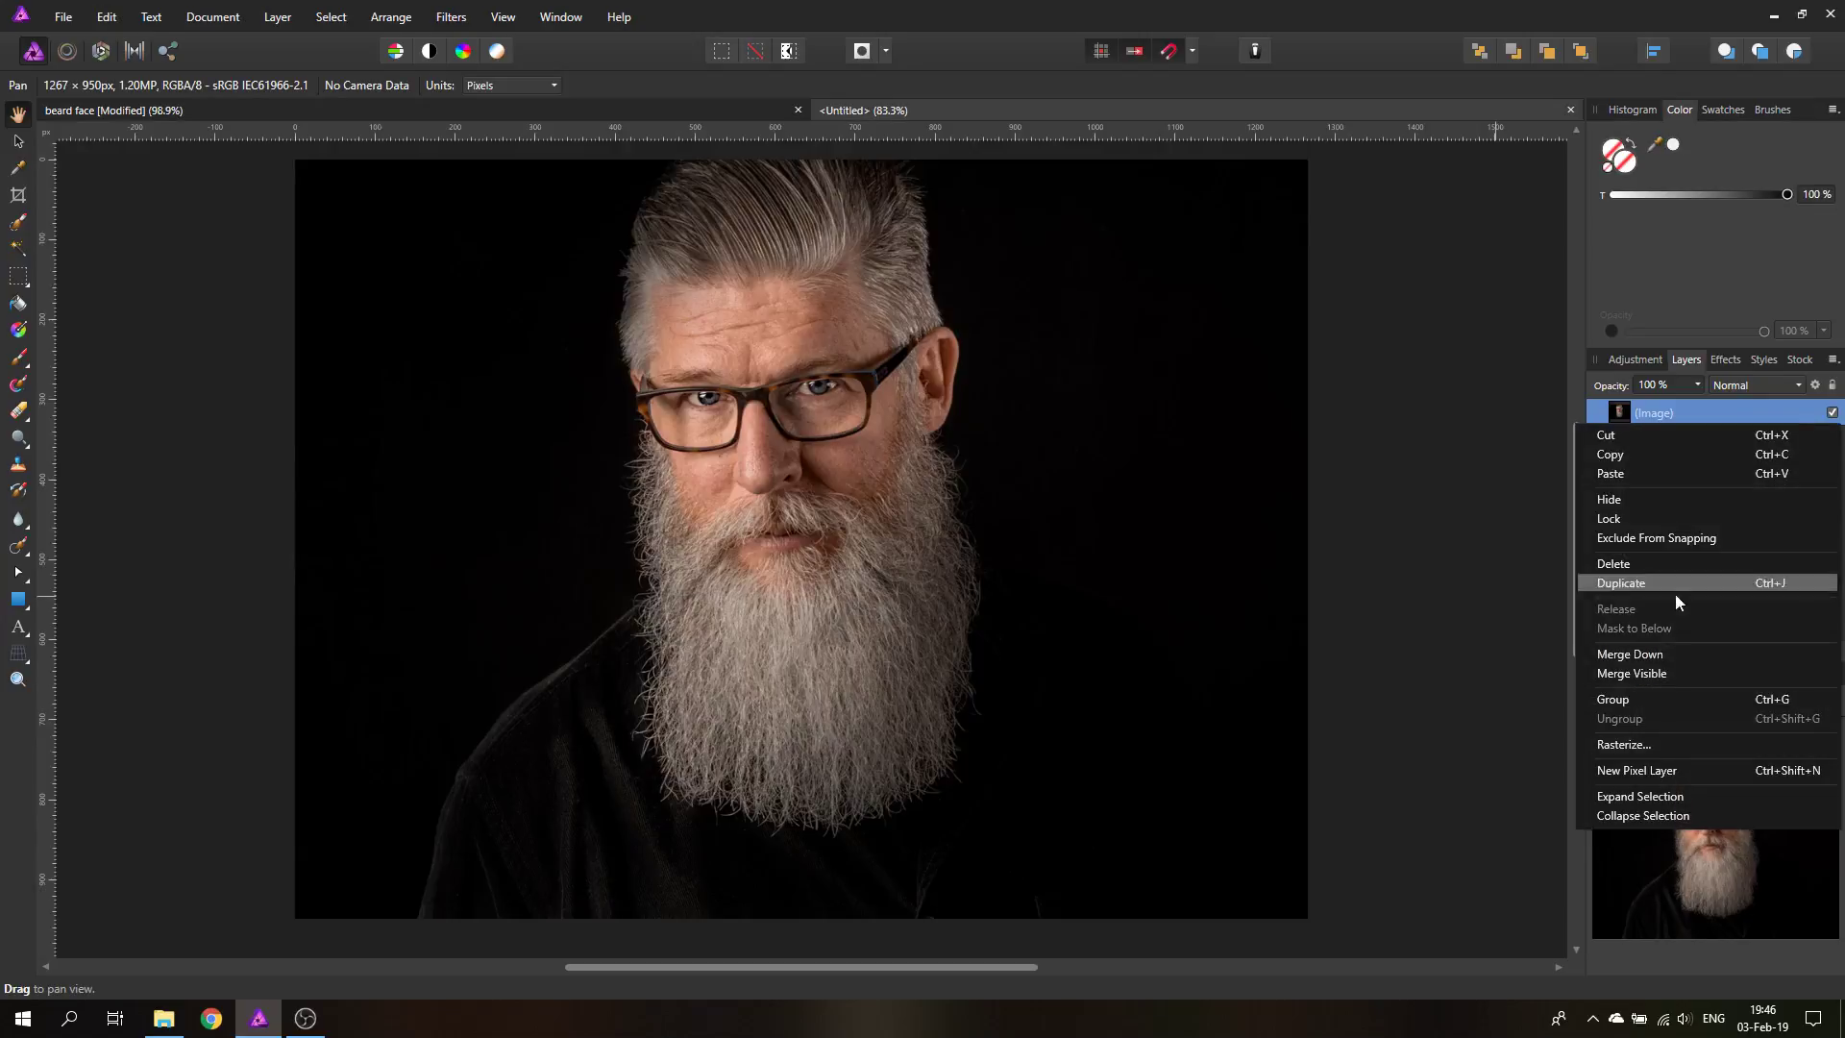
{"action": "left_click", "coordinate": [1644, 745]}
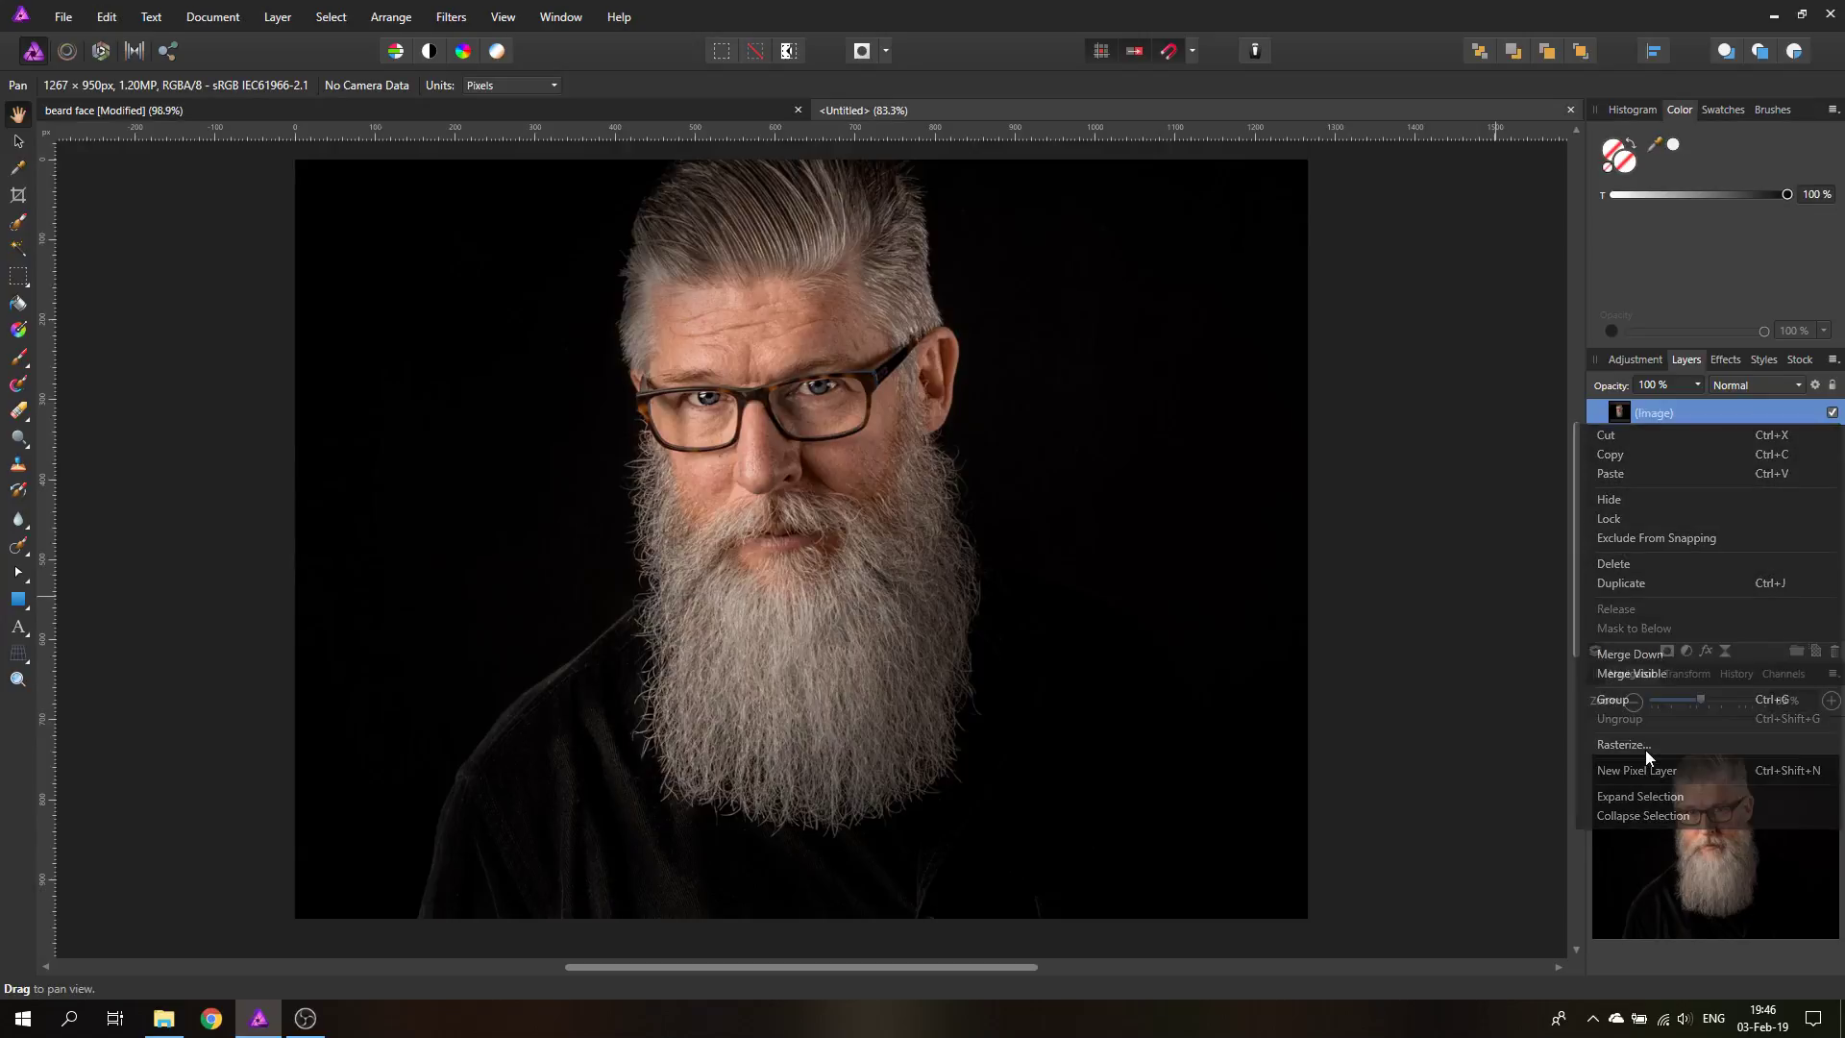
{"action": "right_click", "coordinate": [1623, 413]}
{"action": "left_click", "coordinate": [1636, 586]}
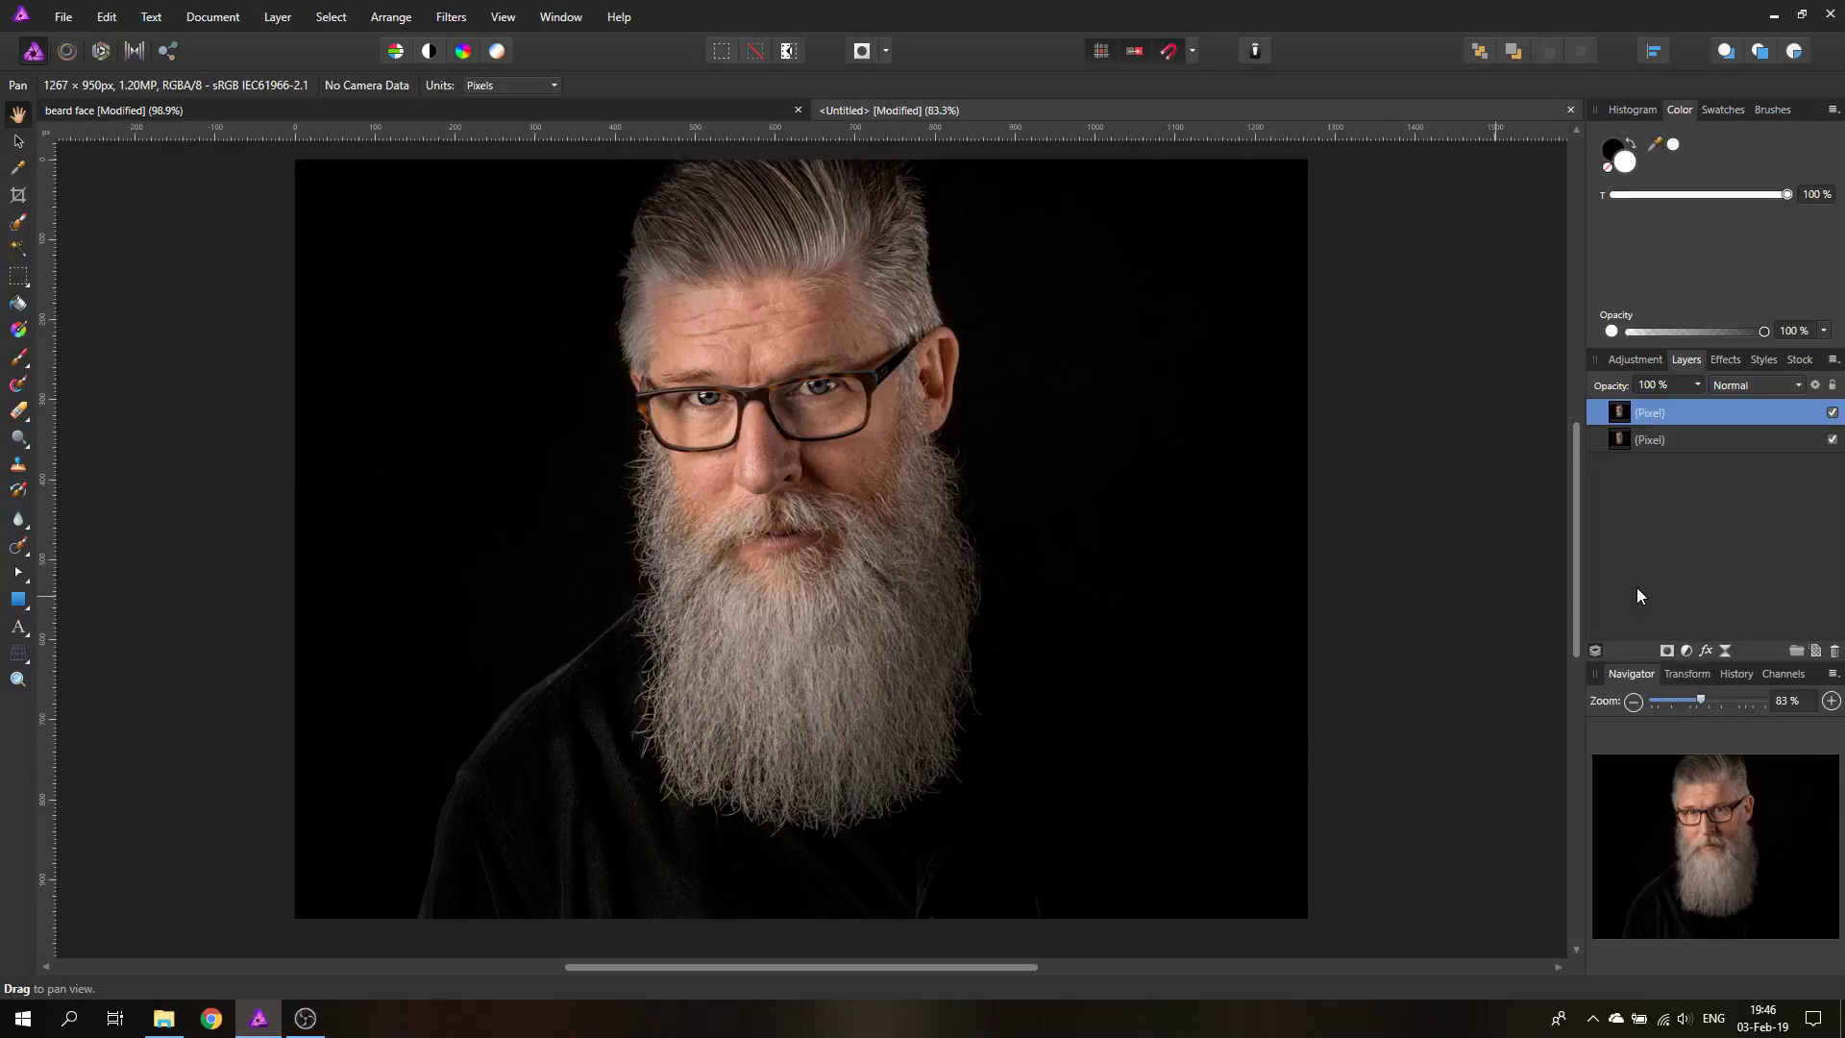
Step: Scale the top portrait copy down proportionally to about 175 dpi and place it over the large portrait's beard
{"action": "left_click", "coordinate": [18, 142]}
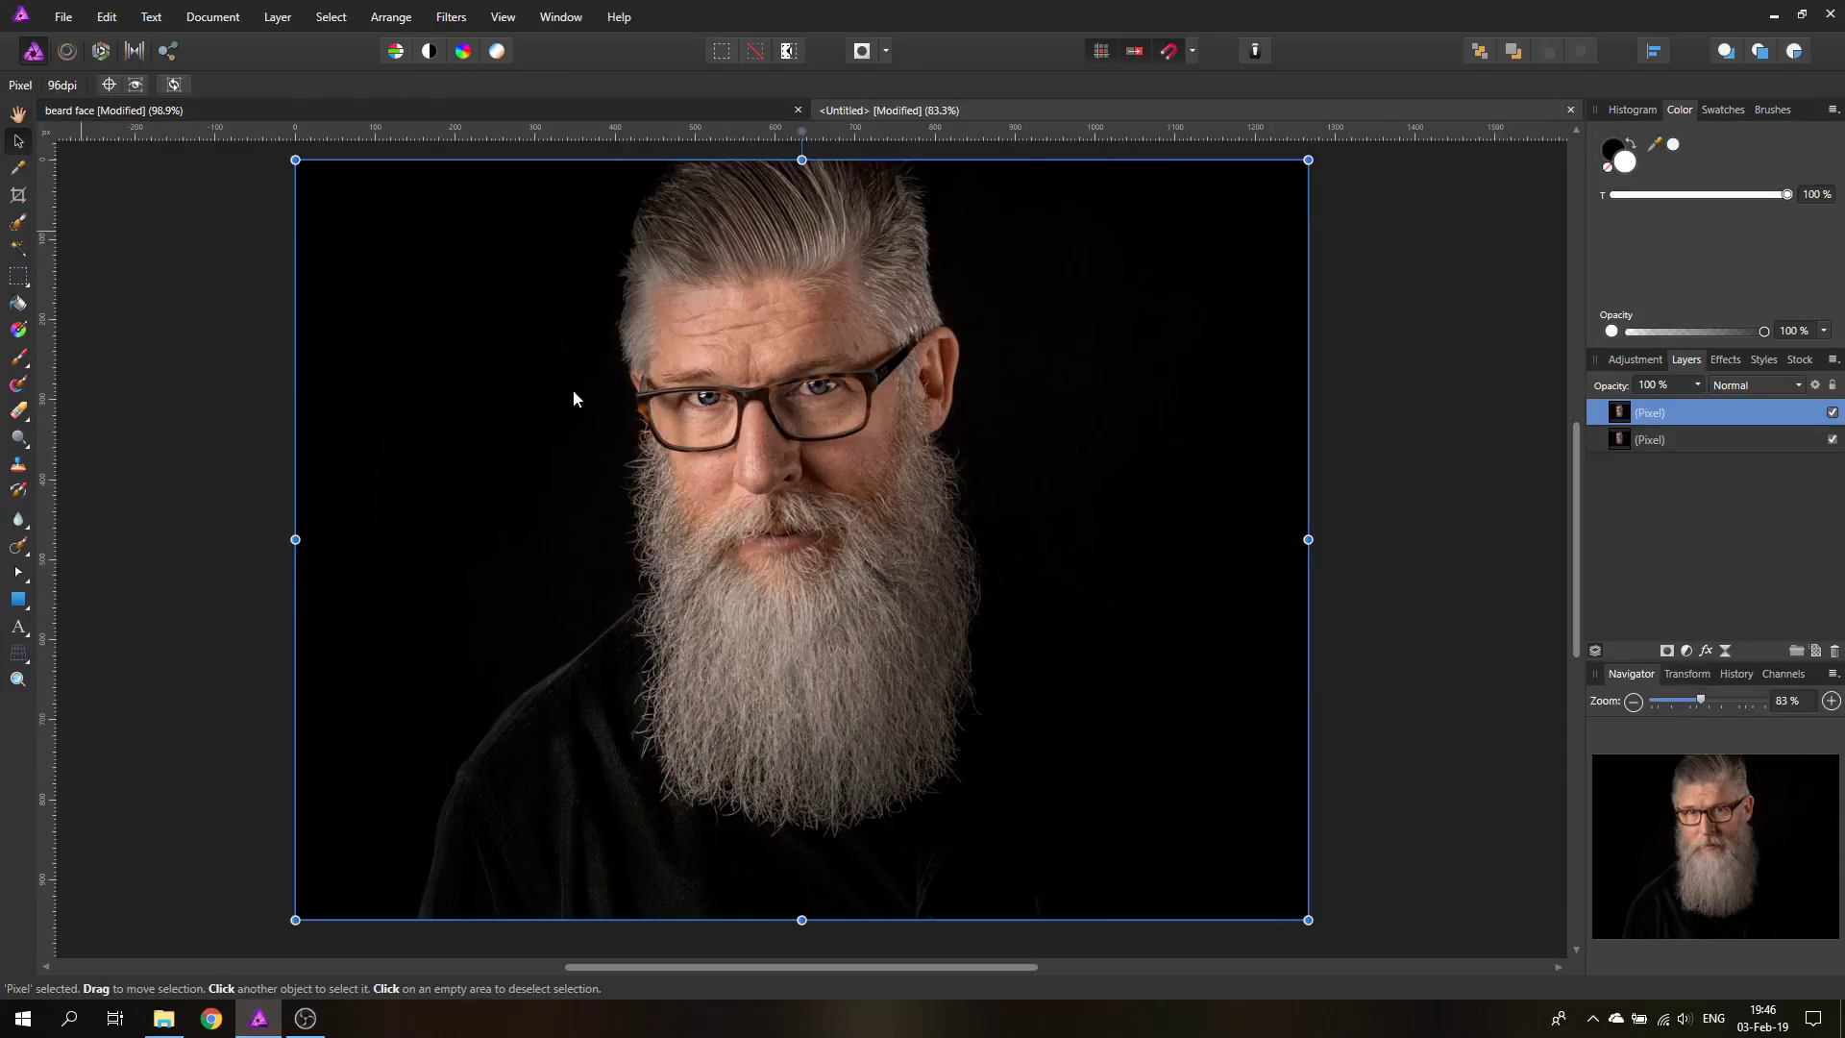
{"action": "left_click_drag", "start_coordinate": [1308, 160], "coordinate": [1049, 353]}
{"action": "left_click_drag", "start_coordinate": [785, 406], "coordinate": [784, 619]}
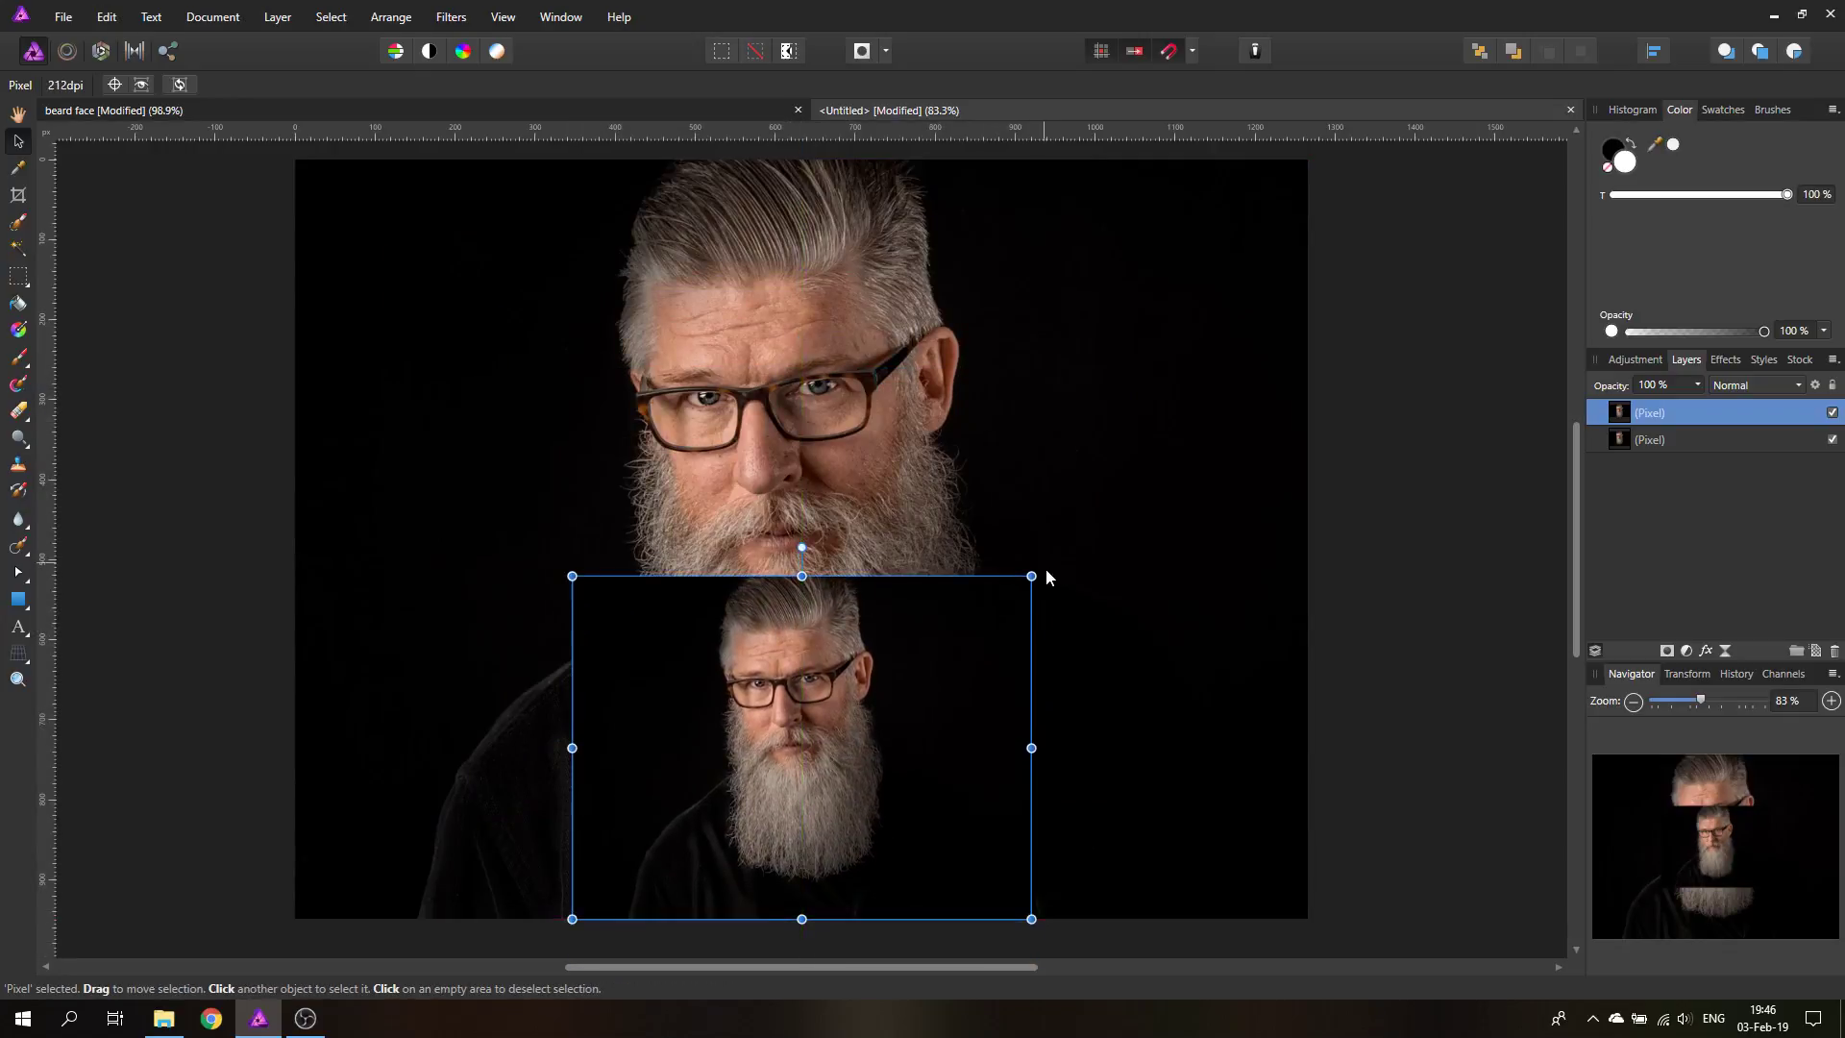
{"action": "left_click_drag", "start_coordinate": [1028, 575], "coordinate": [1066, 555]}
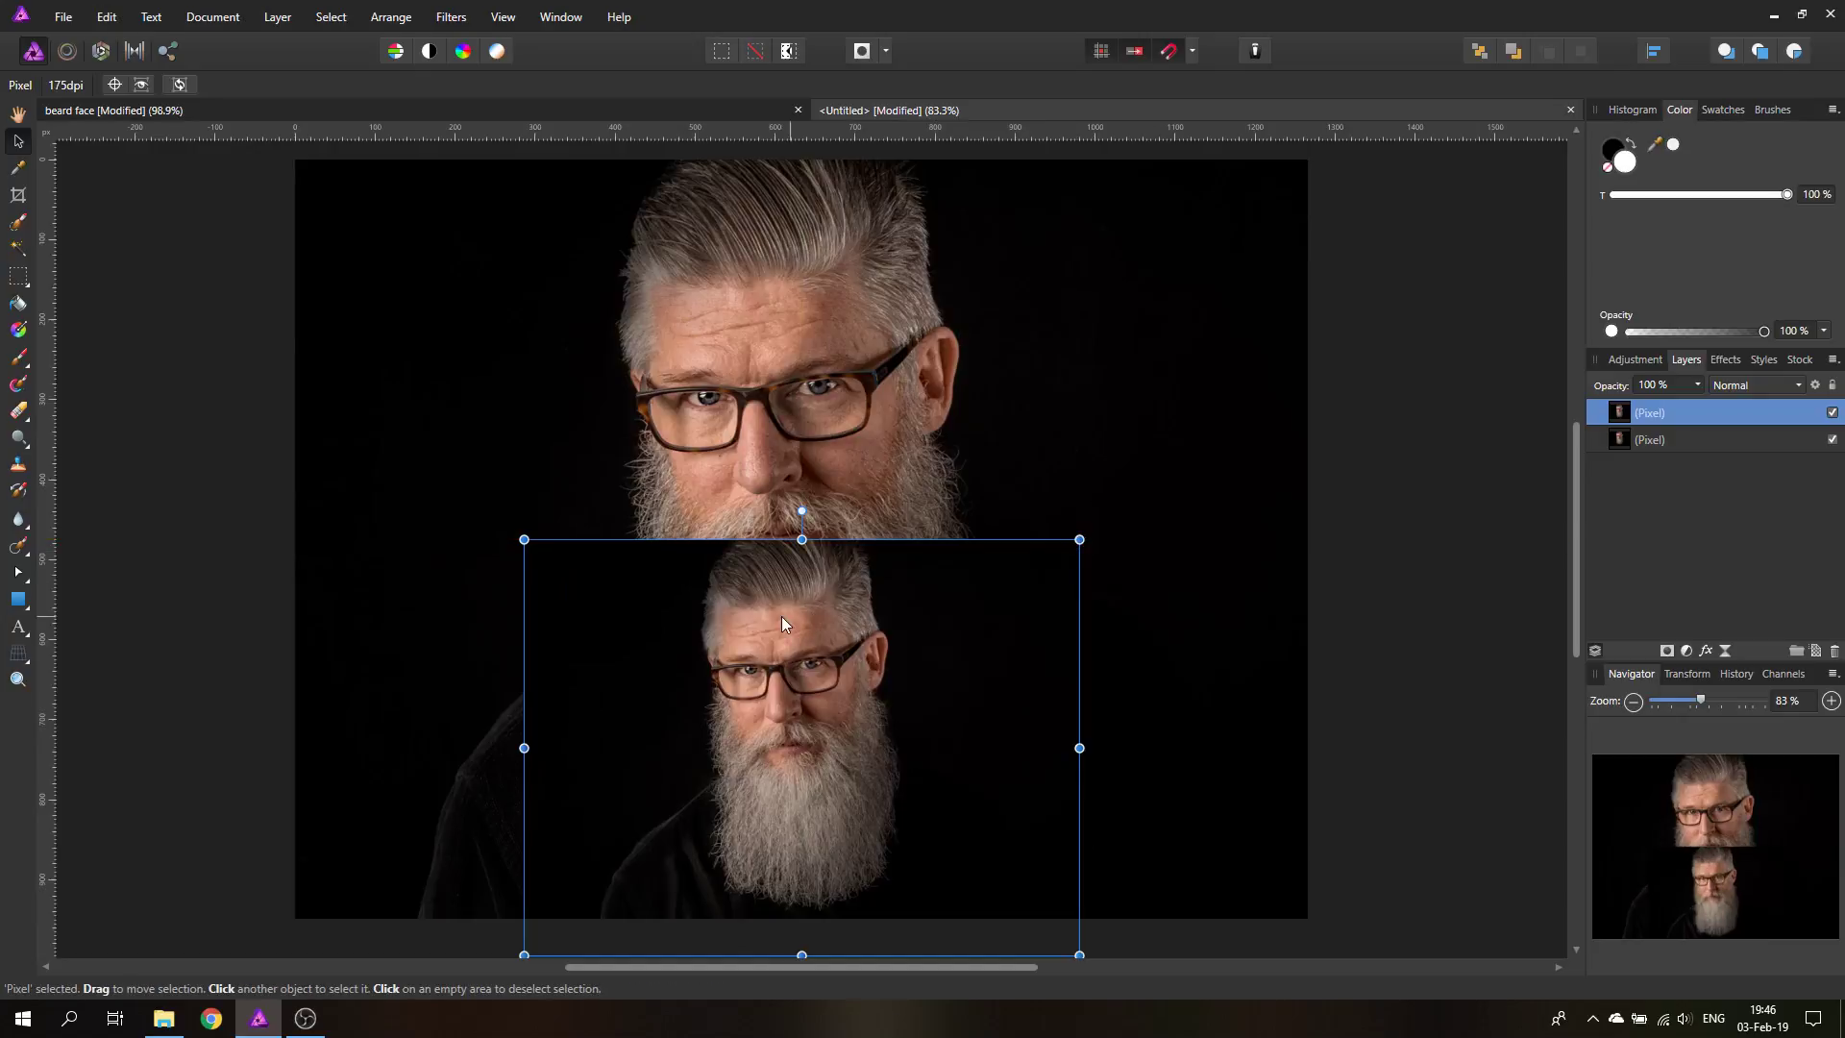
{"action": "left_click_drag", "start_coordinate": [783, 615], "coordinate": [792, 657]}
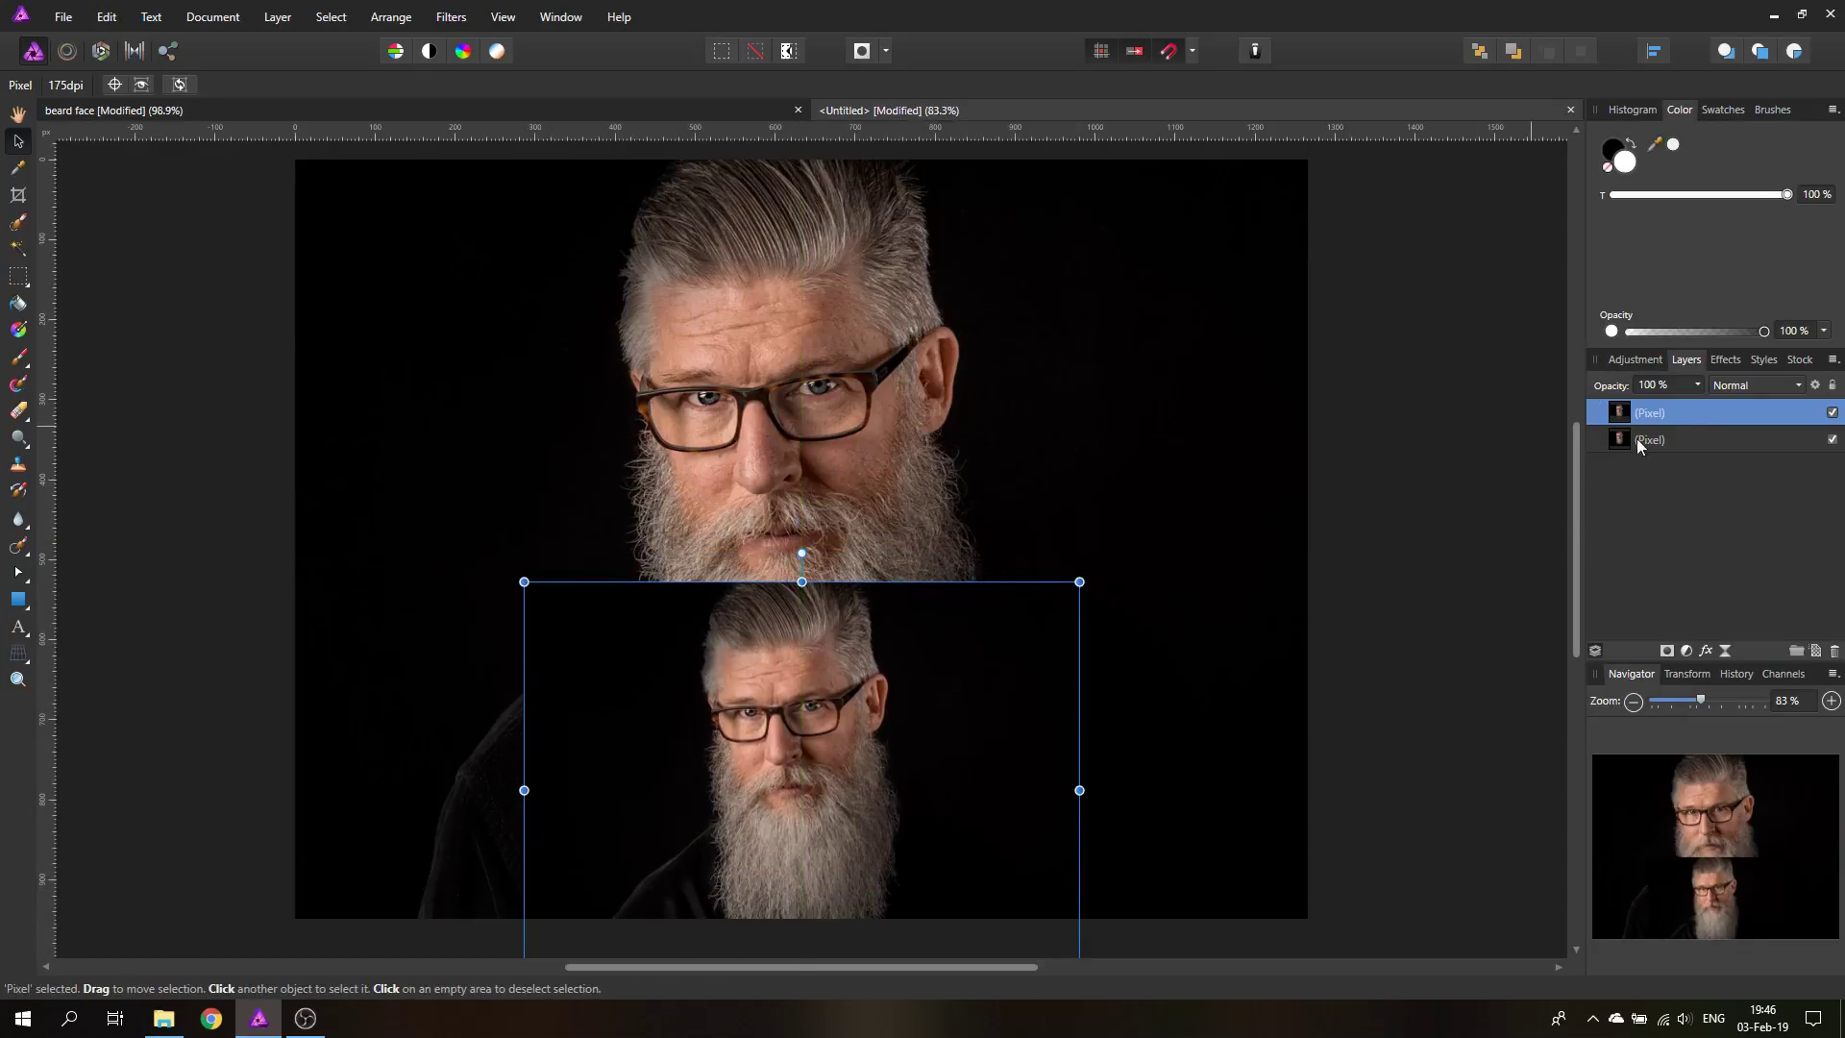
Step: Lower the smaller copy's opacity to 56% and reposition its face over the centre of the large beard
{"action": "left_click", "coordinate": [1696, 385]}
{"action": "left_click_drag", "start_coordinate": [1703, 405], "coordinate": [1650, 422]}
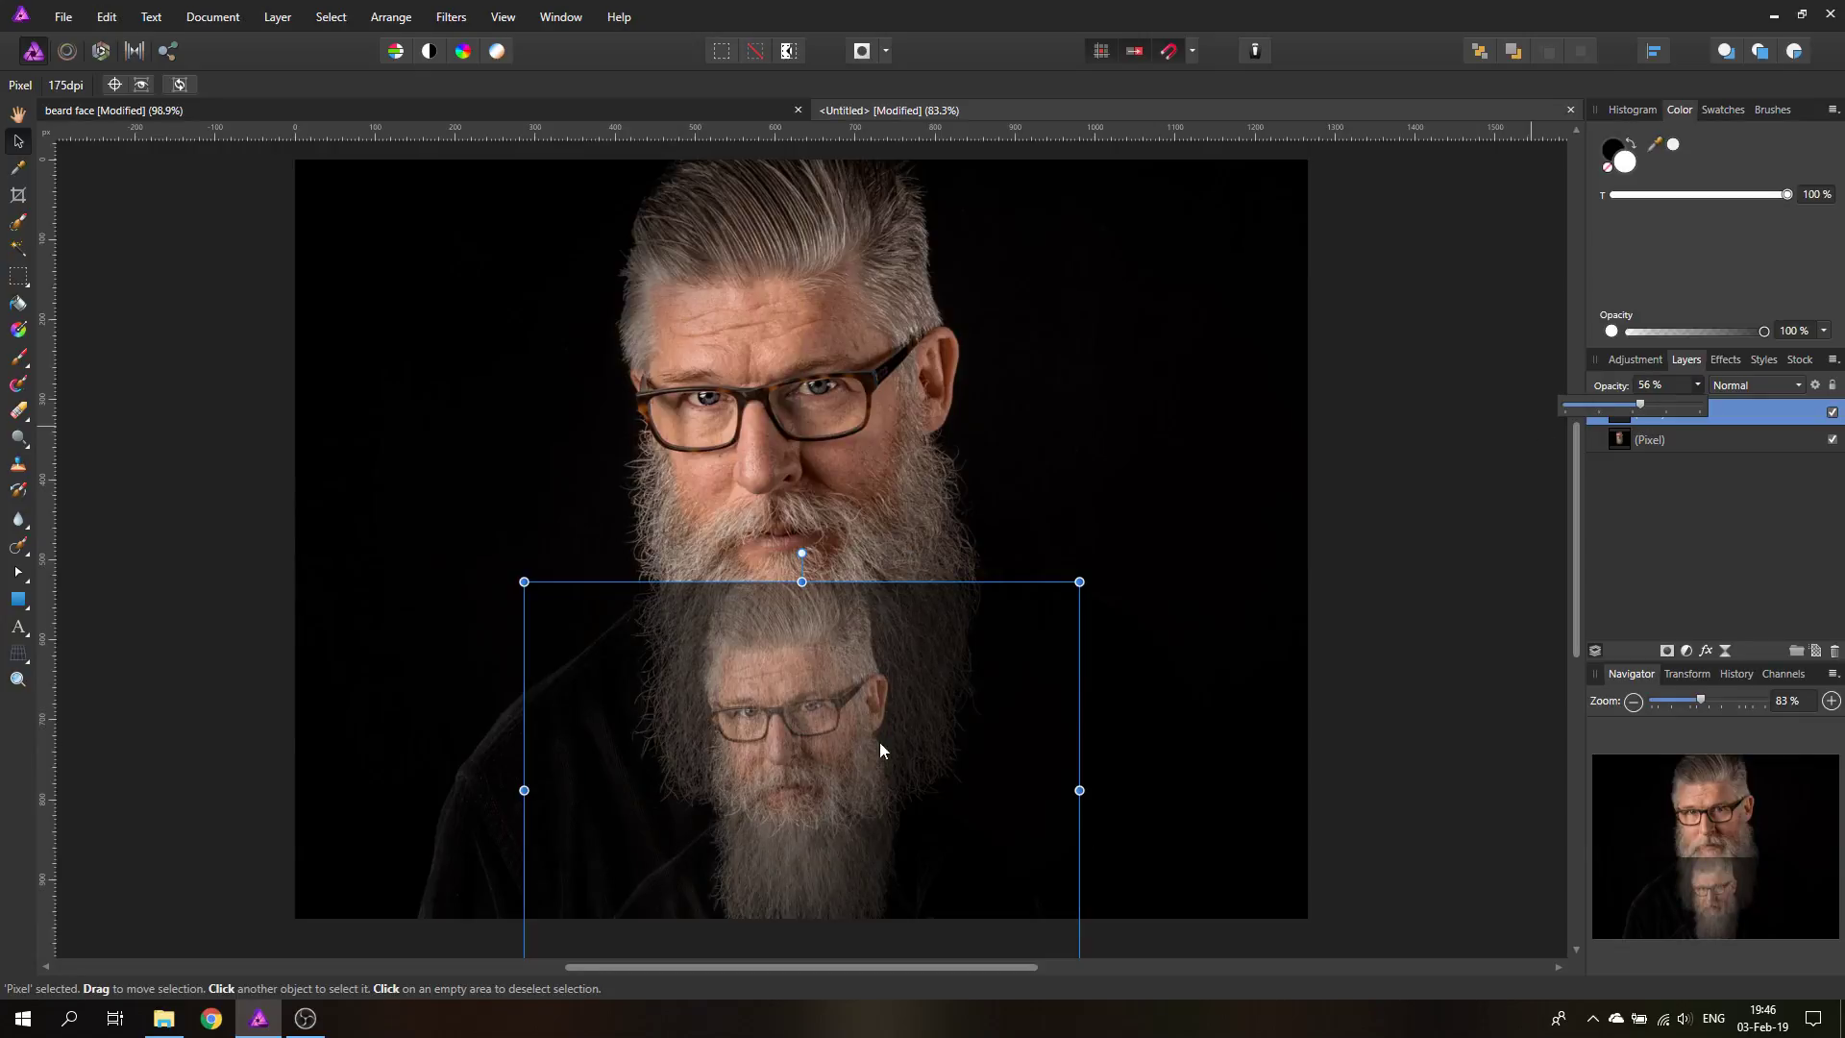
{"action": "left_click_drag", "start_coordinate": [817, 727], "coordinate": [832, 701]}
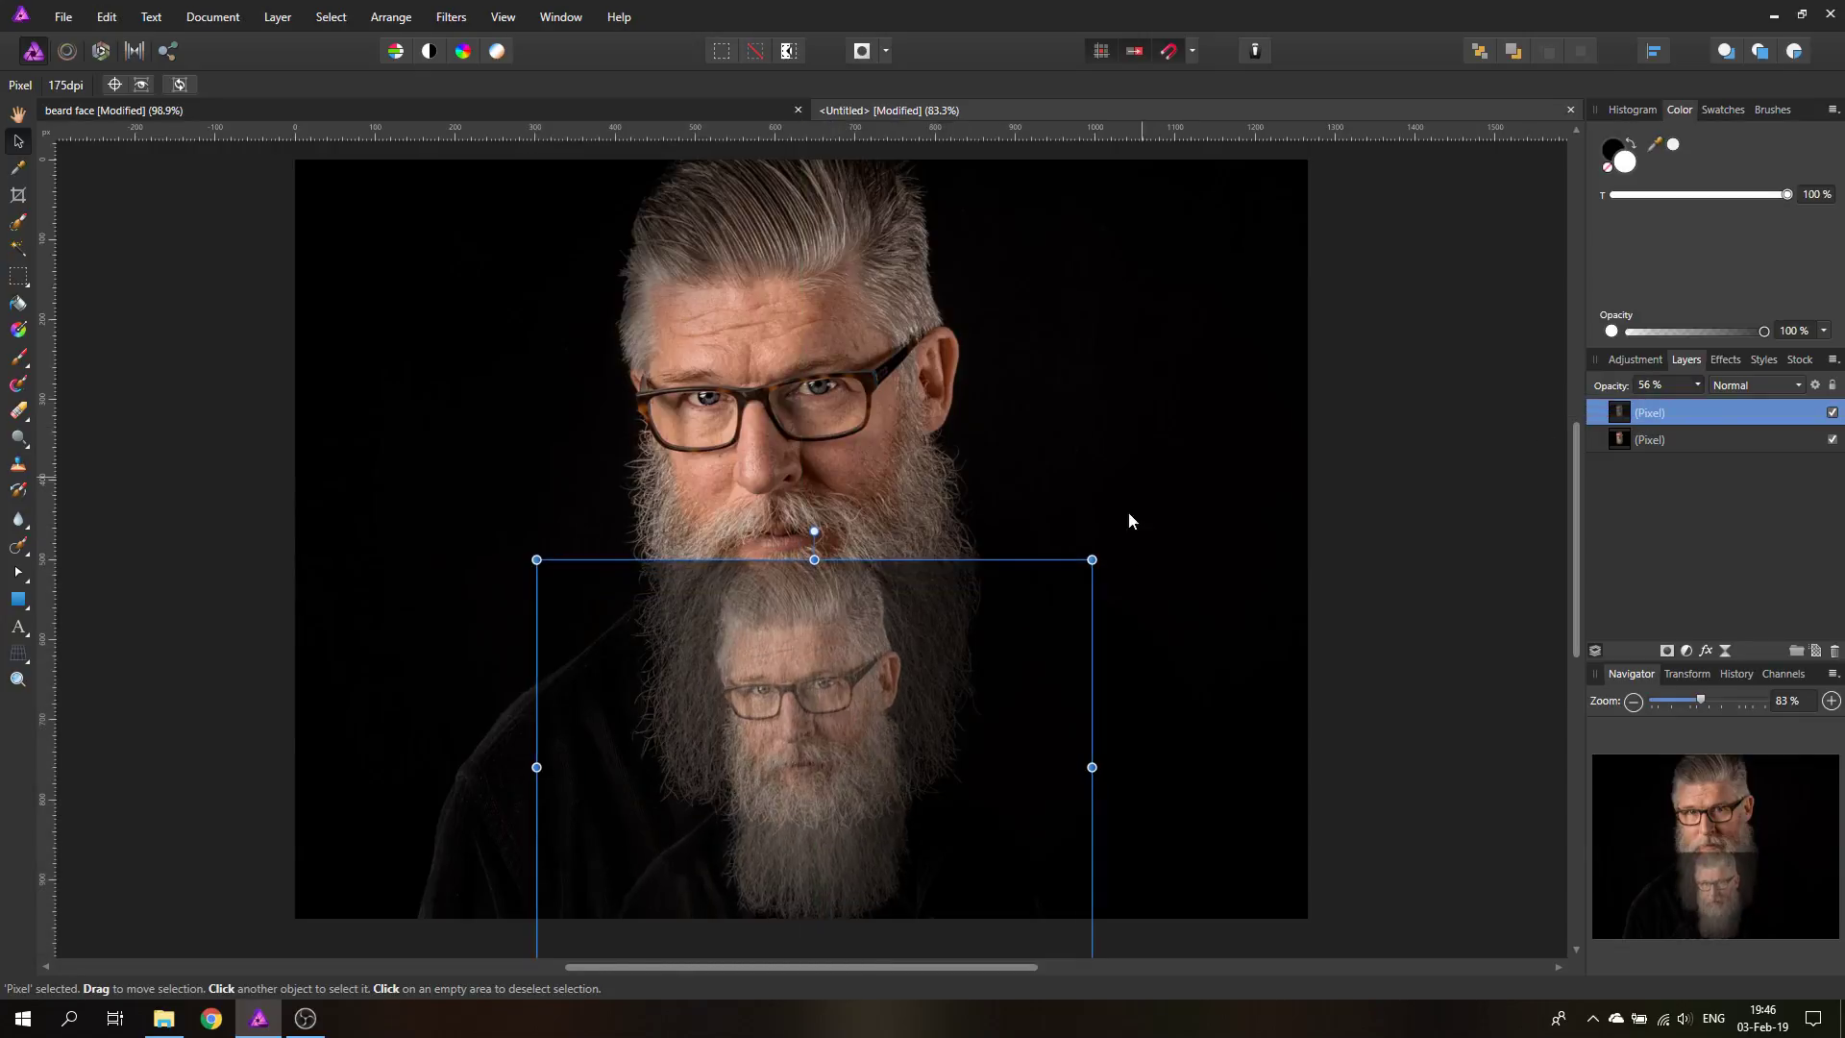
{"action": "left_click", "coordinate": [1436, 531]}
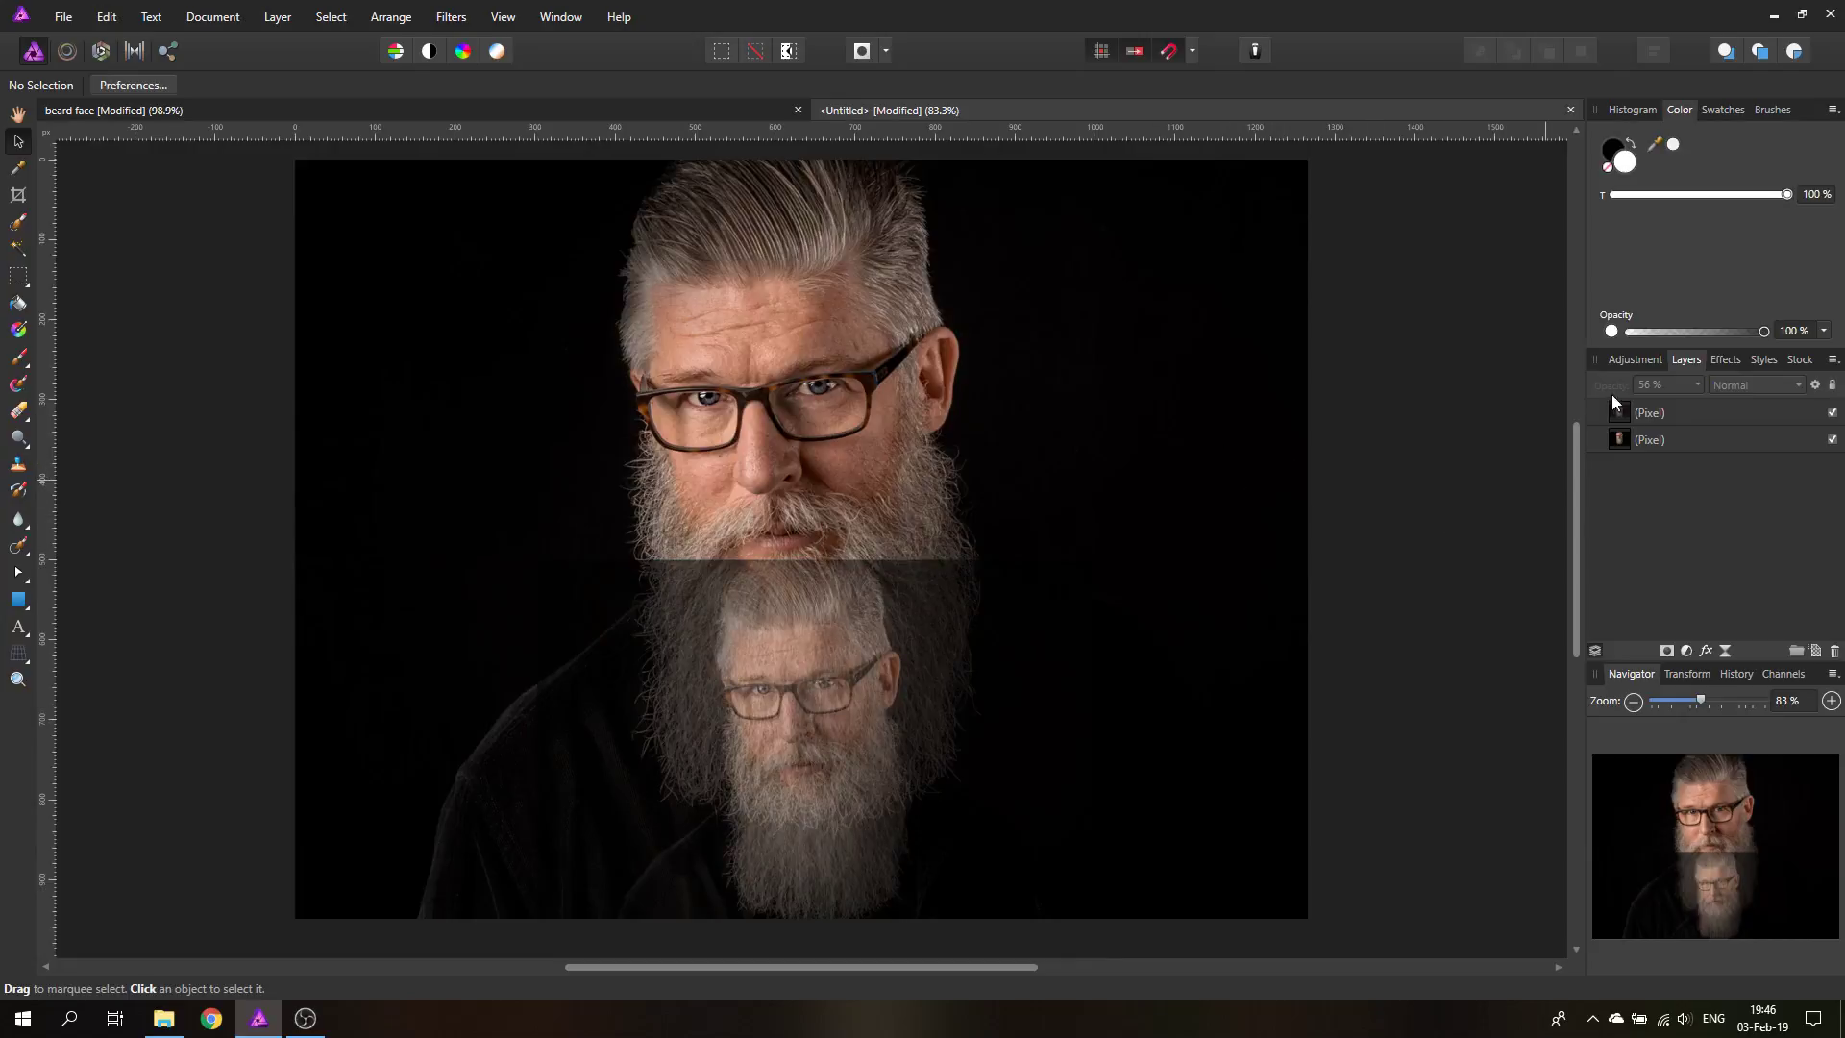
Step: Restore the smaller copy's opacity to 100% and hide that layer
{"action": "left_click", "coordinate": [1691, 411]}
{"action": "left_click", "coordinate": [1697, 389]}
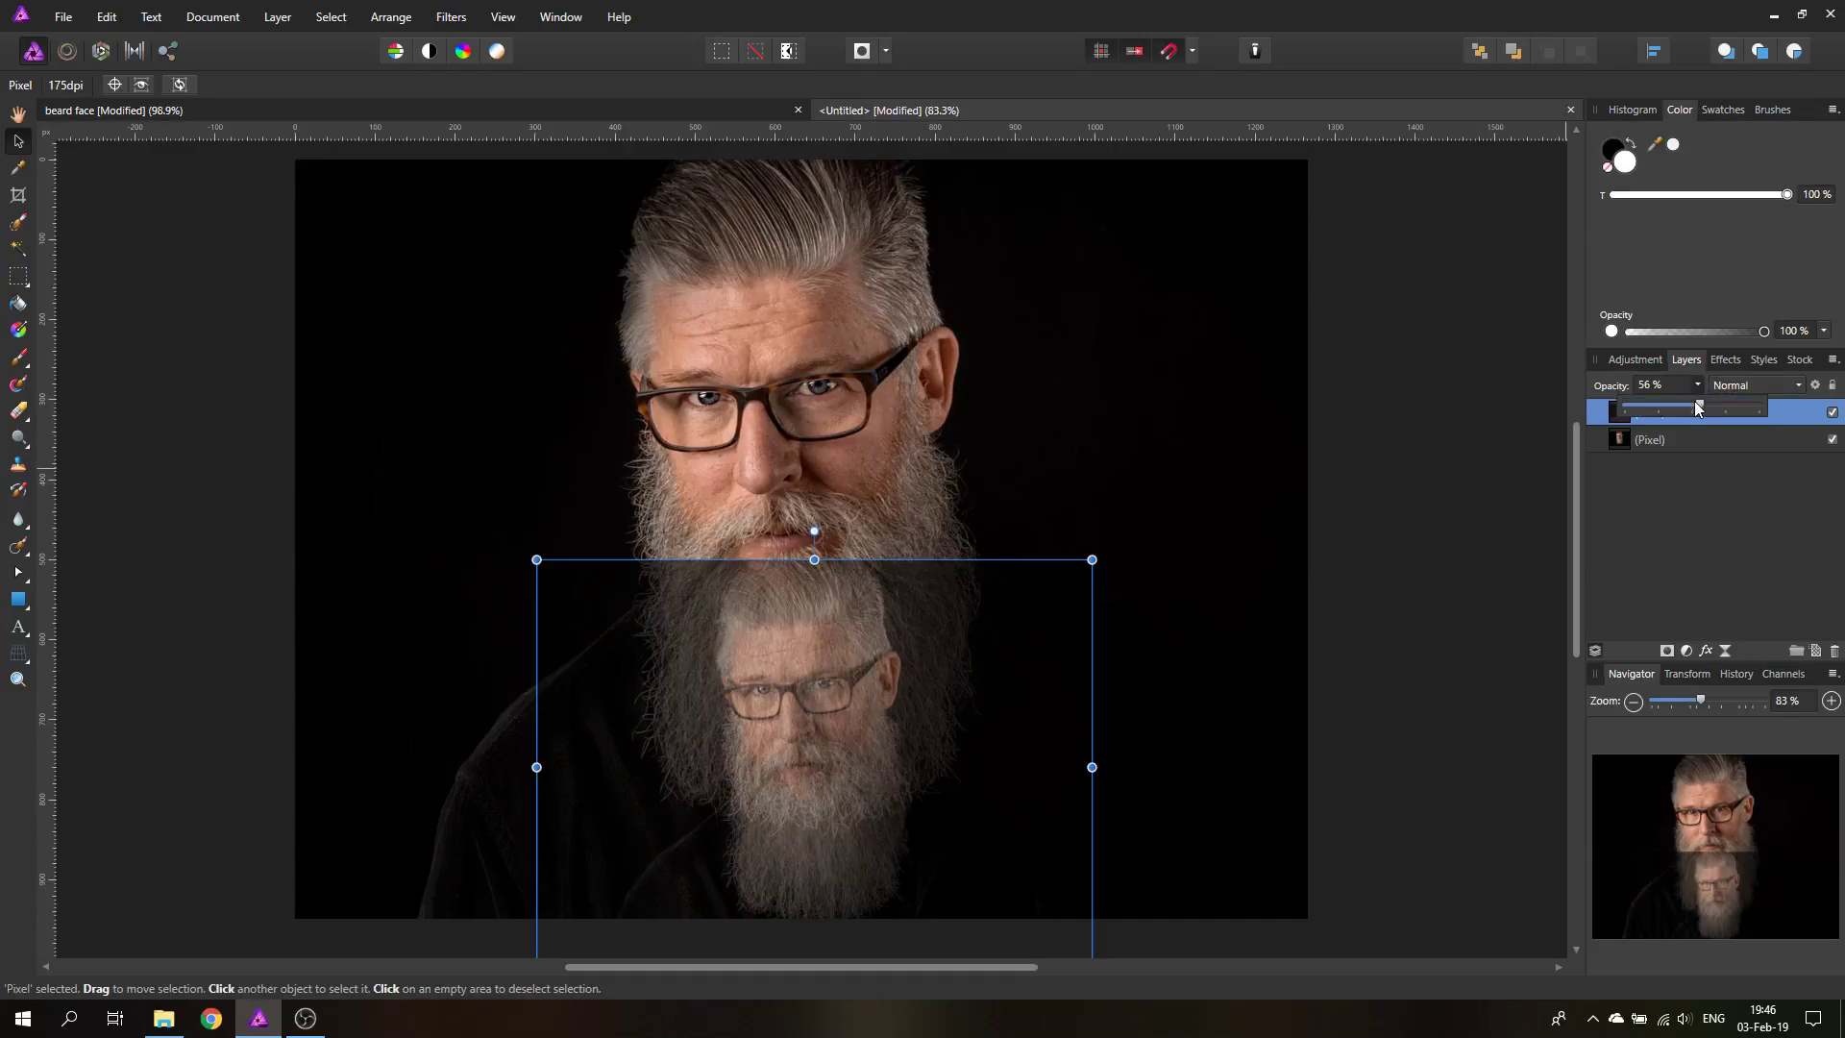
{"action": "left_click_drag", "start_coordinate": [1697, 410], "coordinate": [1768, 412]}
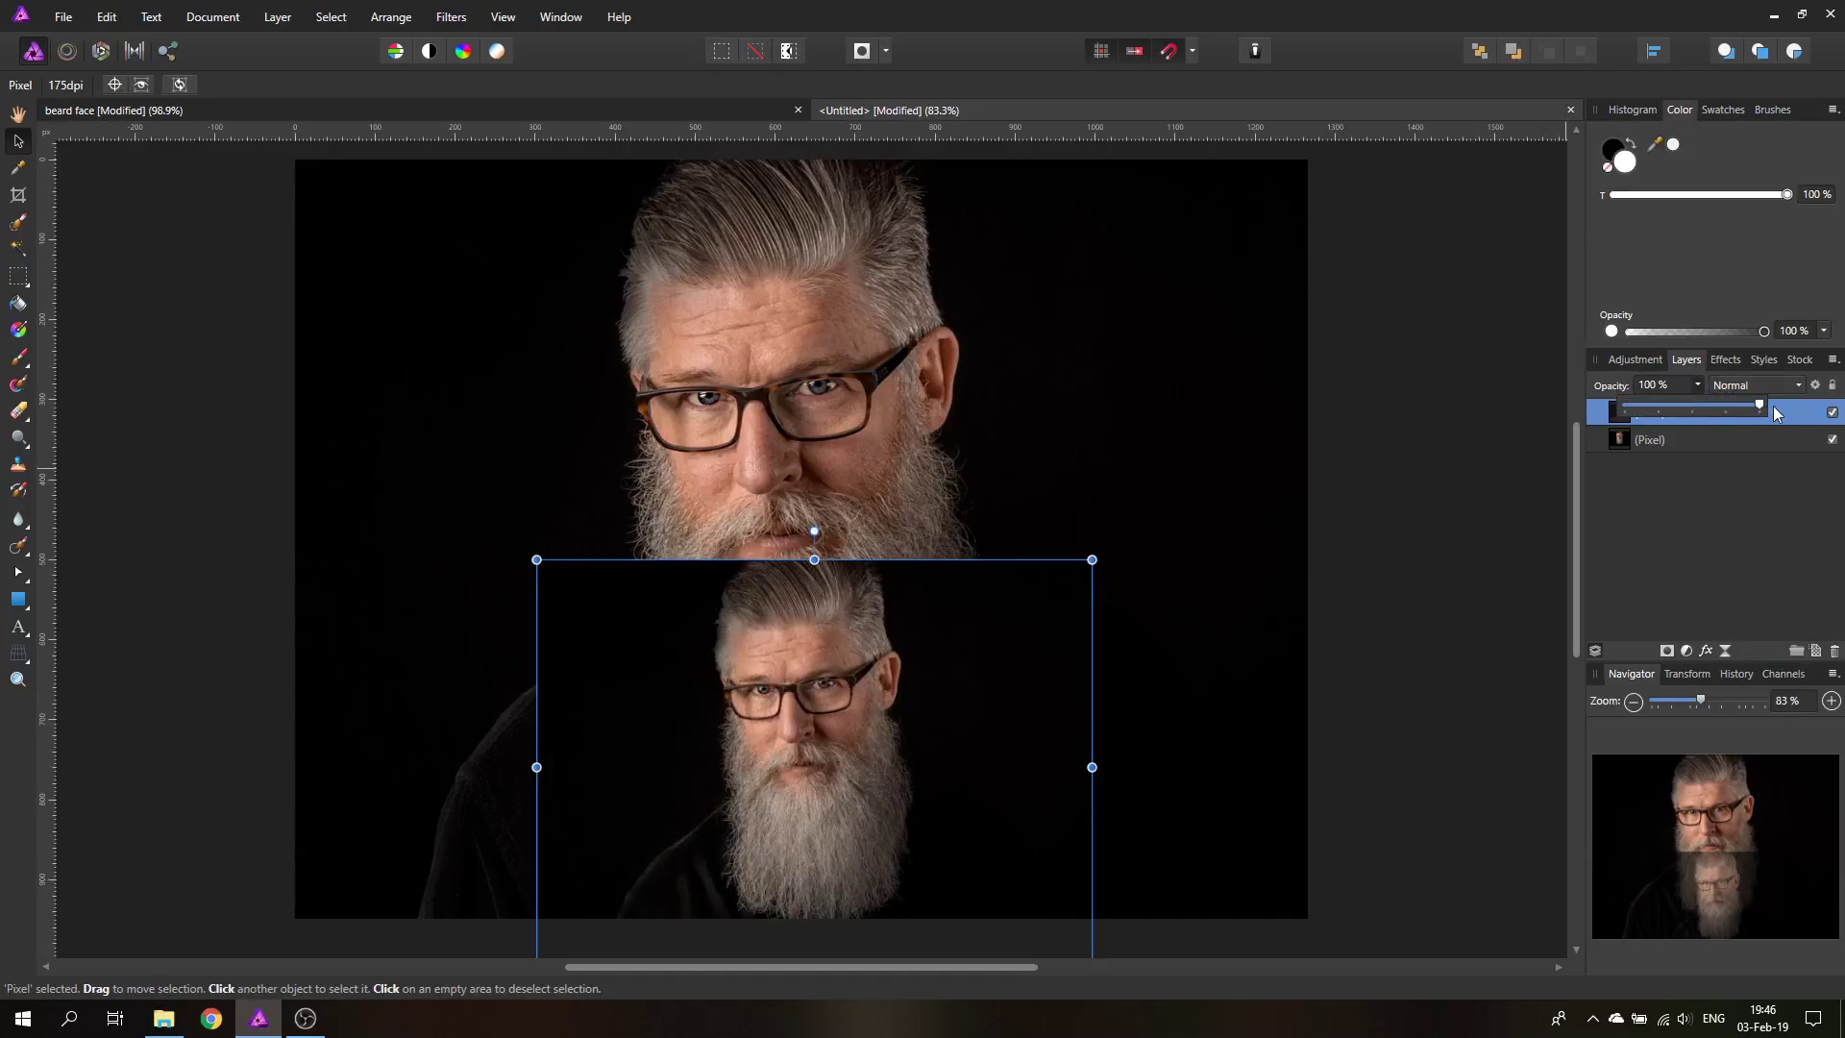
{"action": "left_click", "coordinate": [1832, 415]}
Step: Marquee-select the lower half of the beard on the original portrait layer, copy it to its own layer and deselect
{"action": "left_click", "coordinate": [1630, 442]}
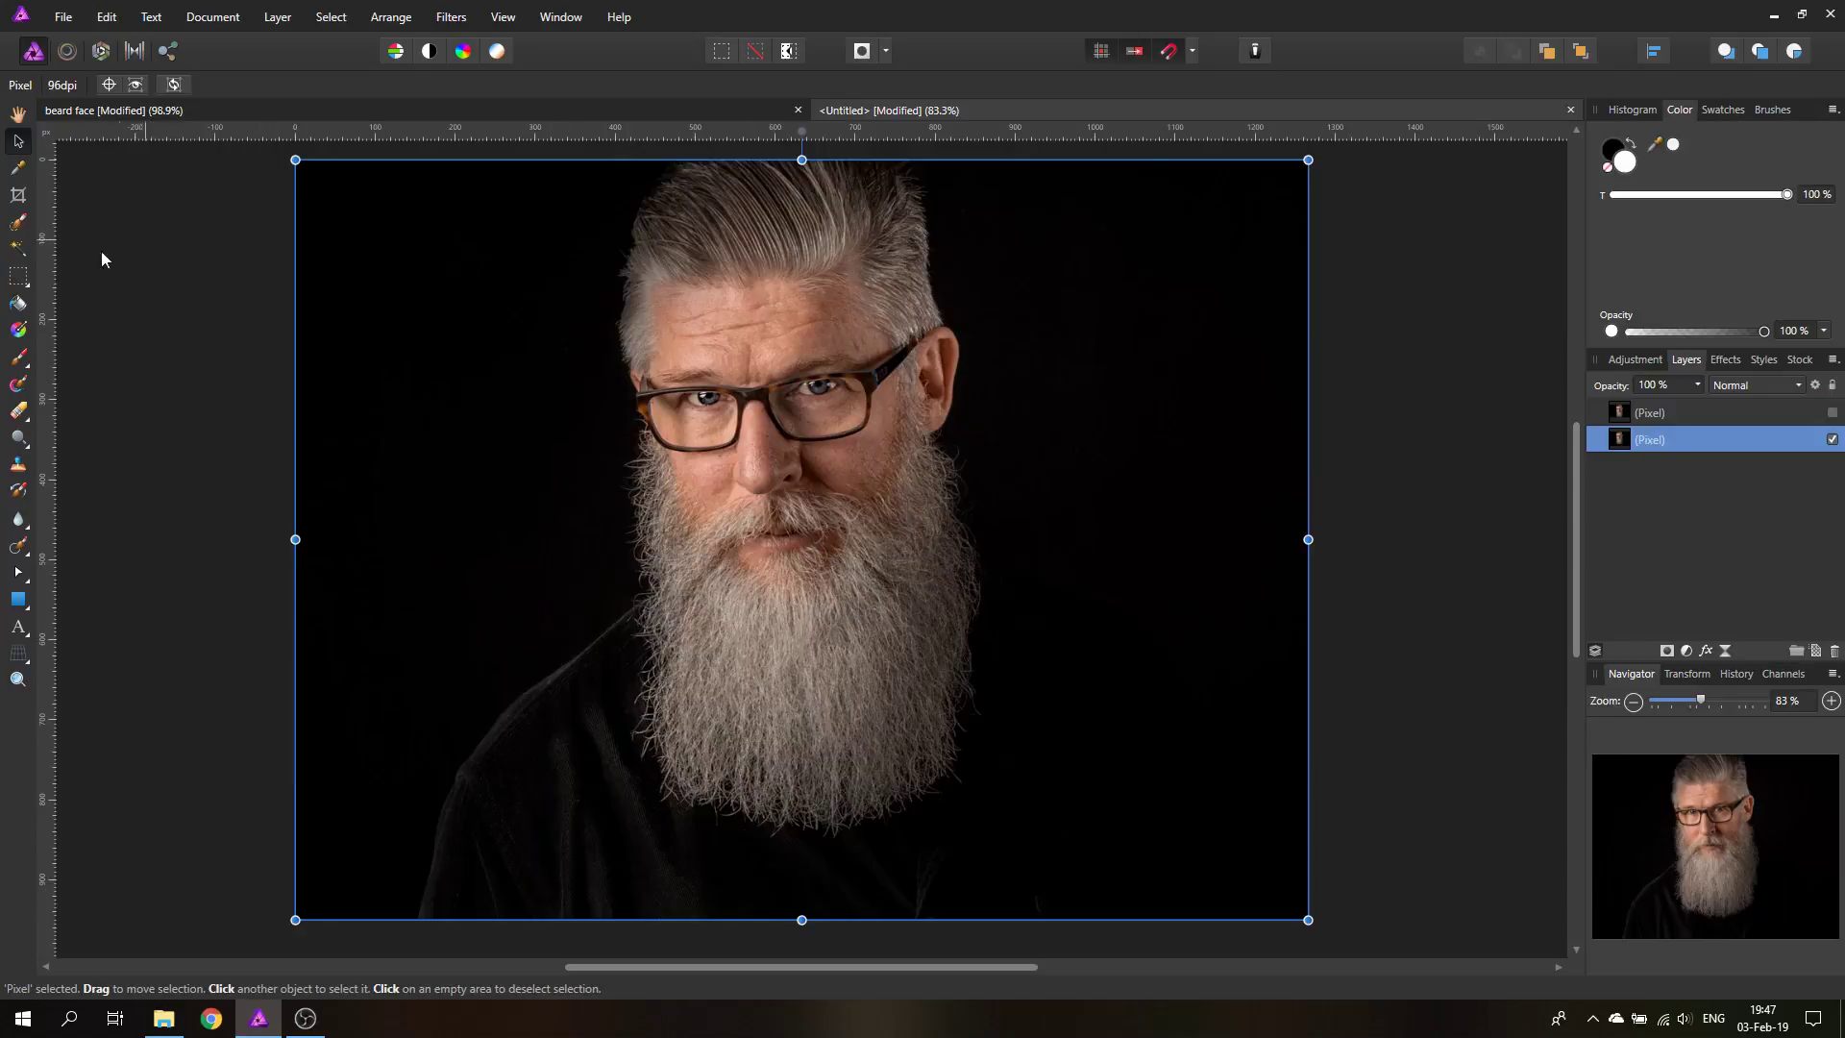
{"action": "left_click", "coordinate": [19, 275]}
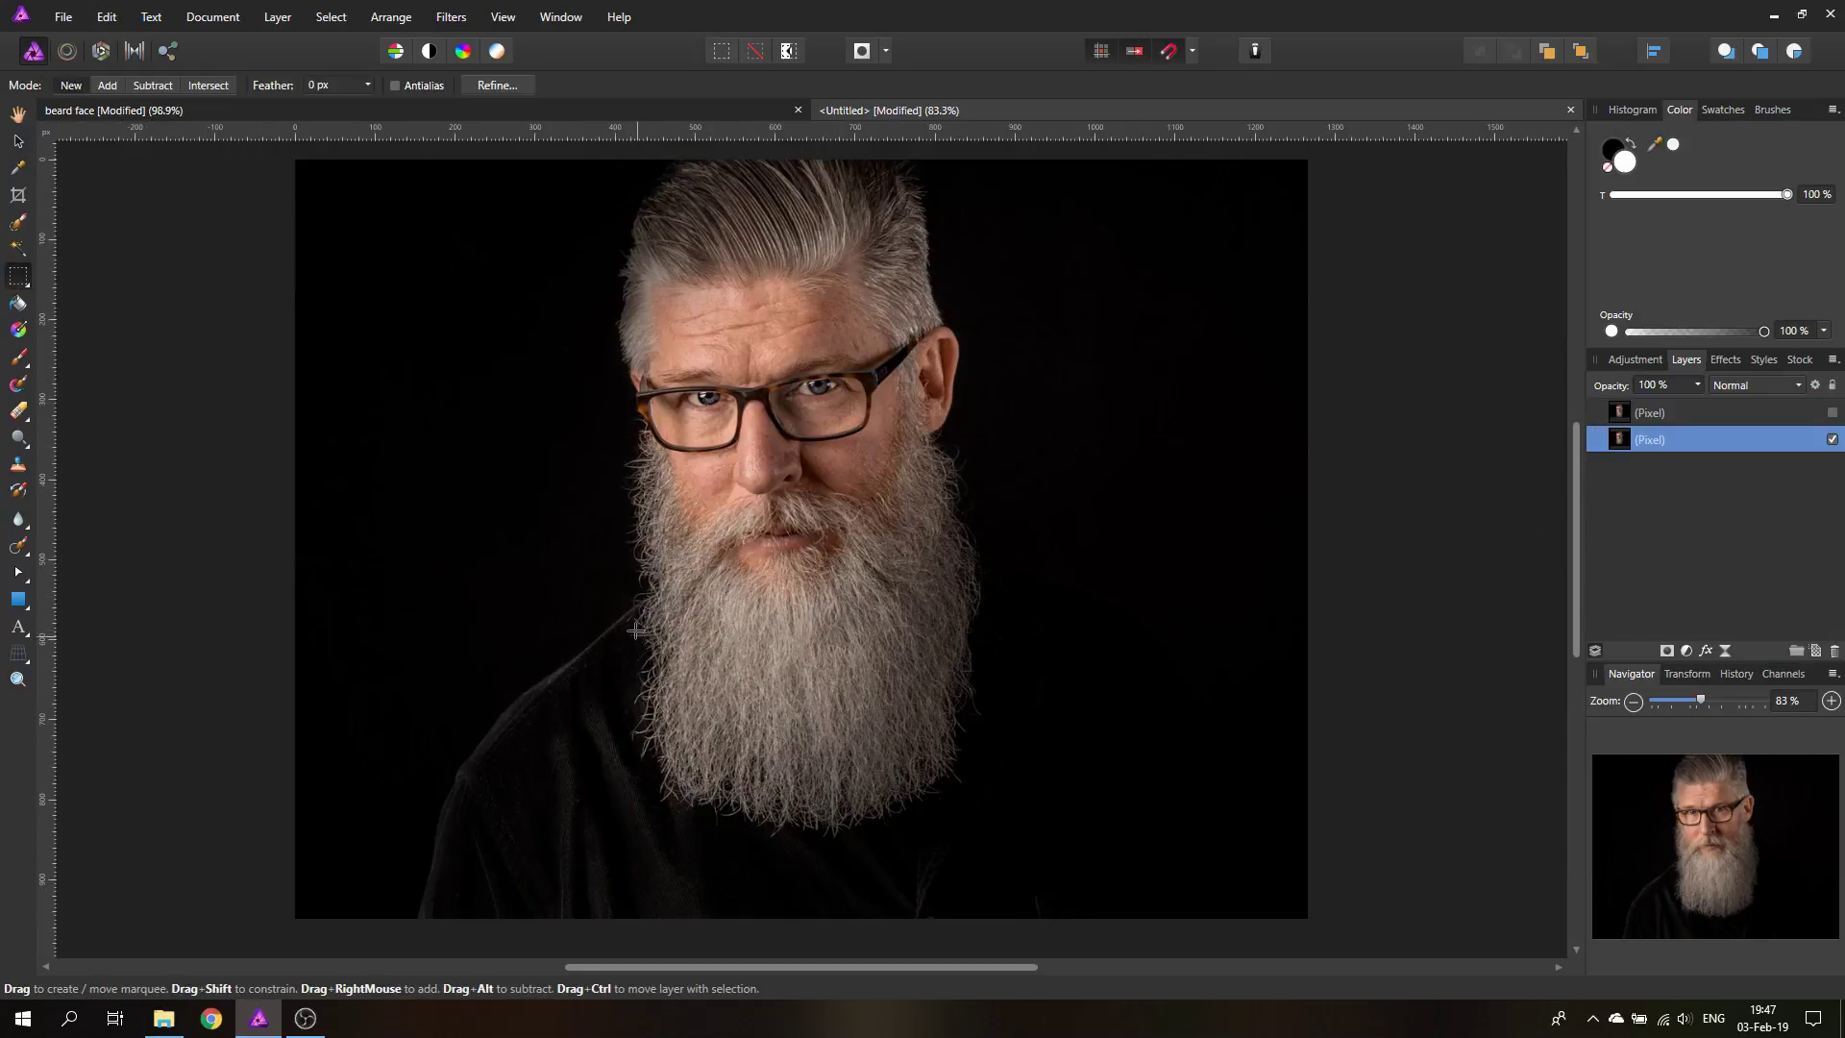
{"action": "left_click_drag", "start_coordinate": [761, 763], "coordinate": [895, 828]}
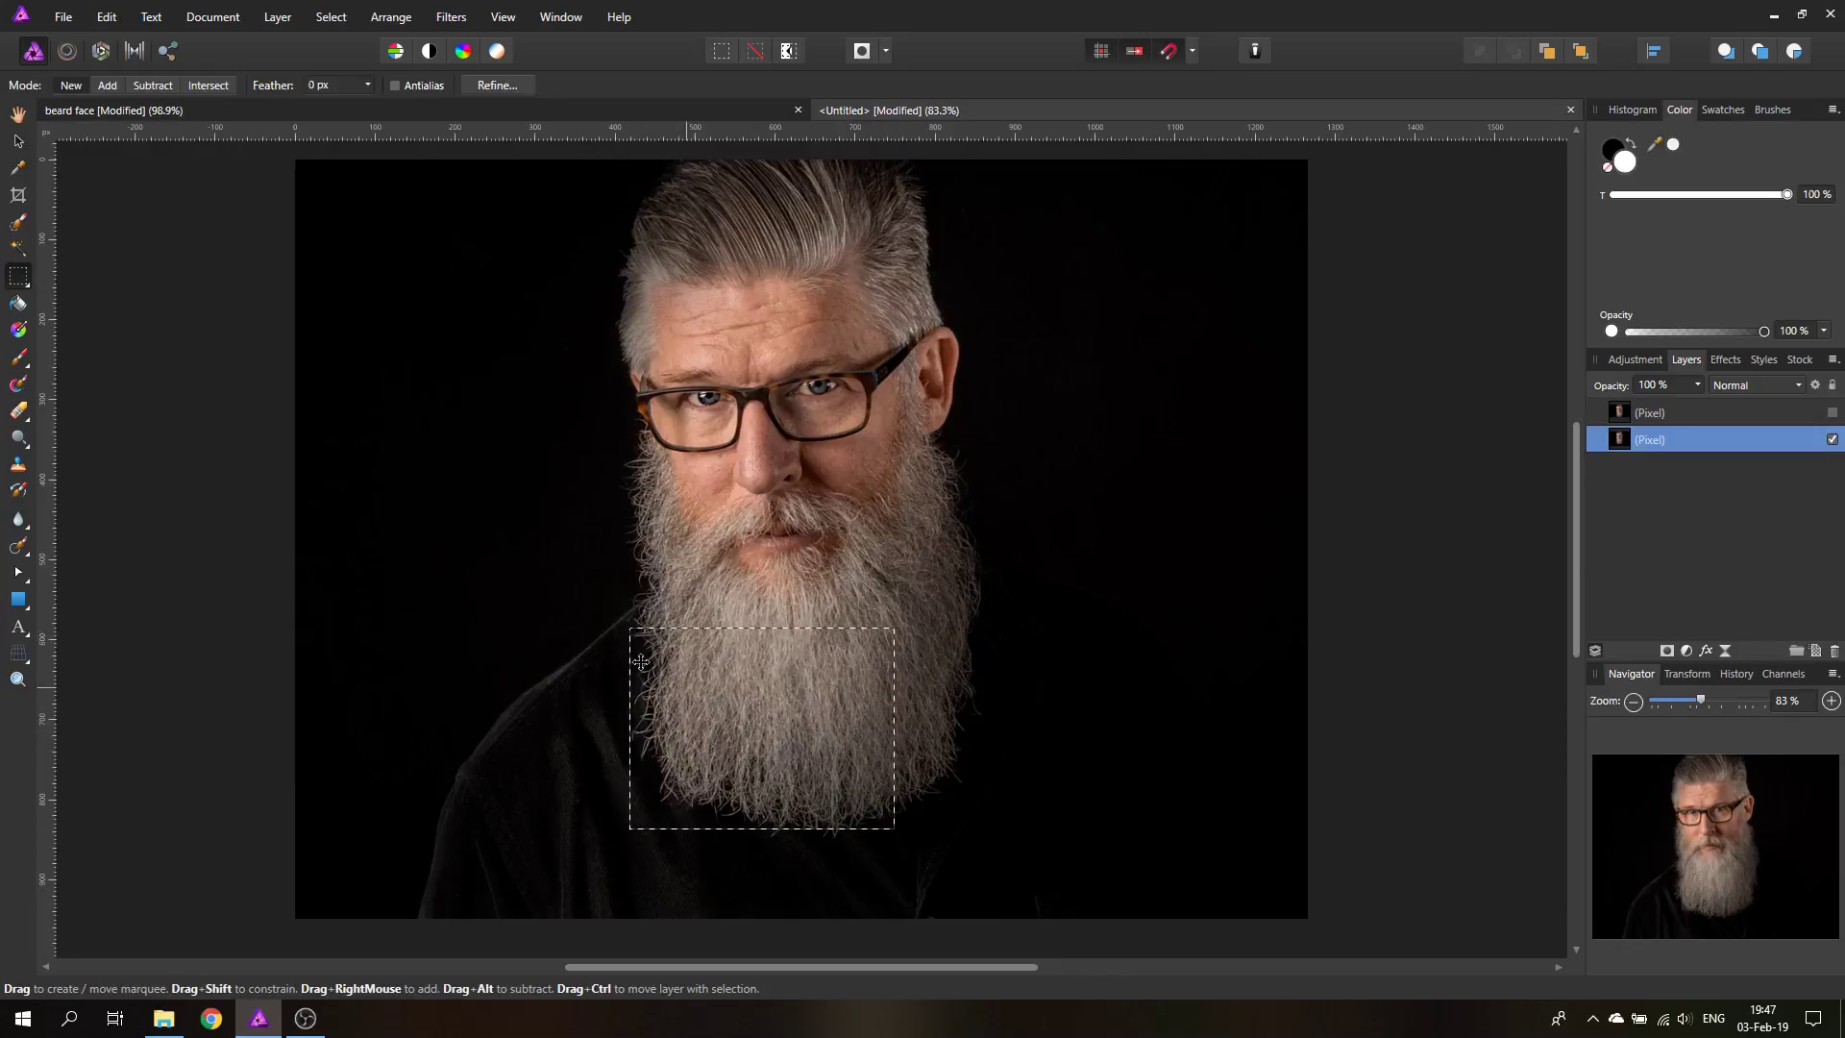
{"action": "left_click_drag", "start_coordinate": [595, 618], "coordinate": [1028, 849]}
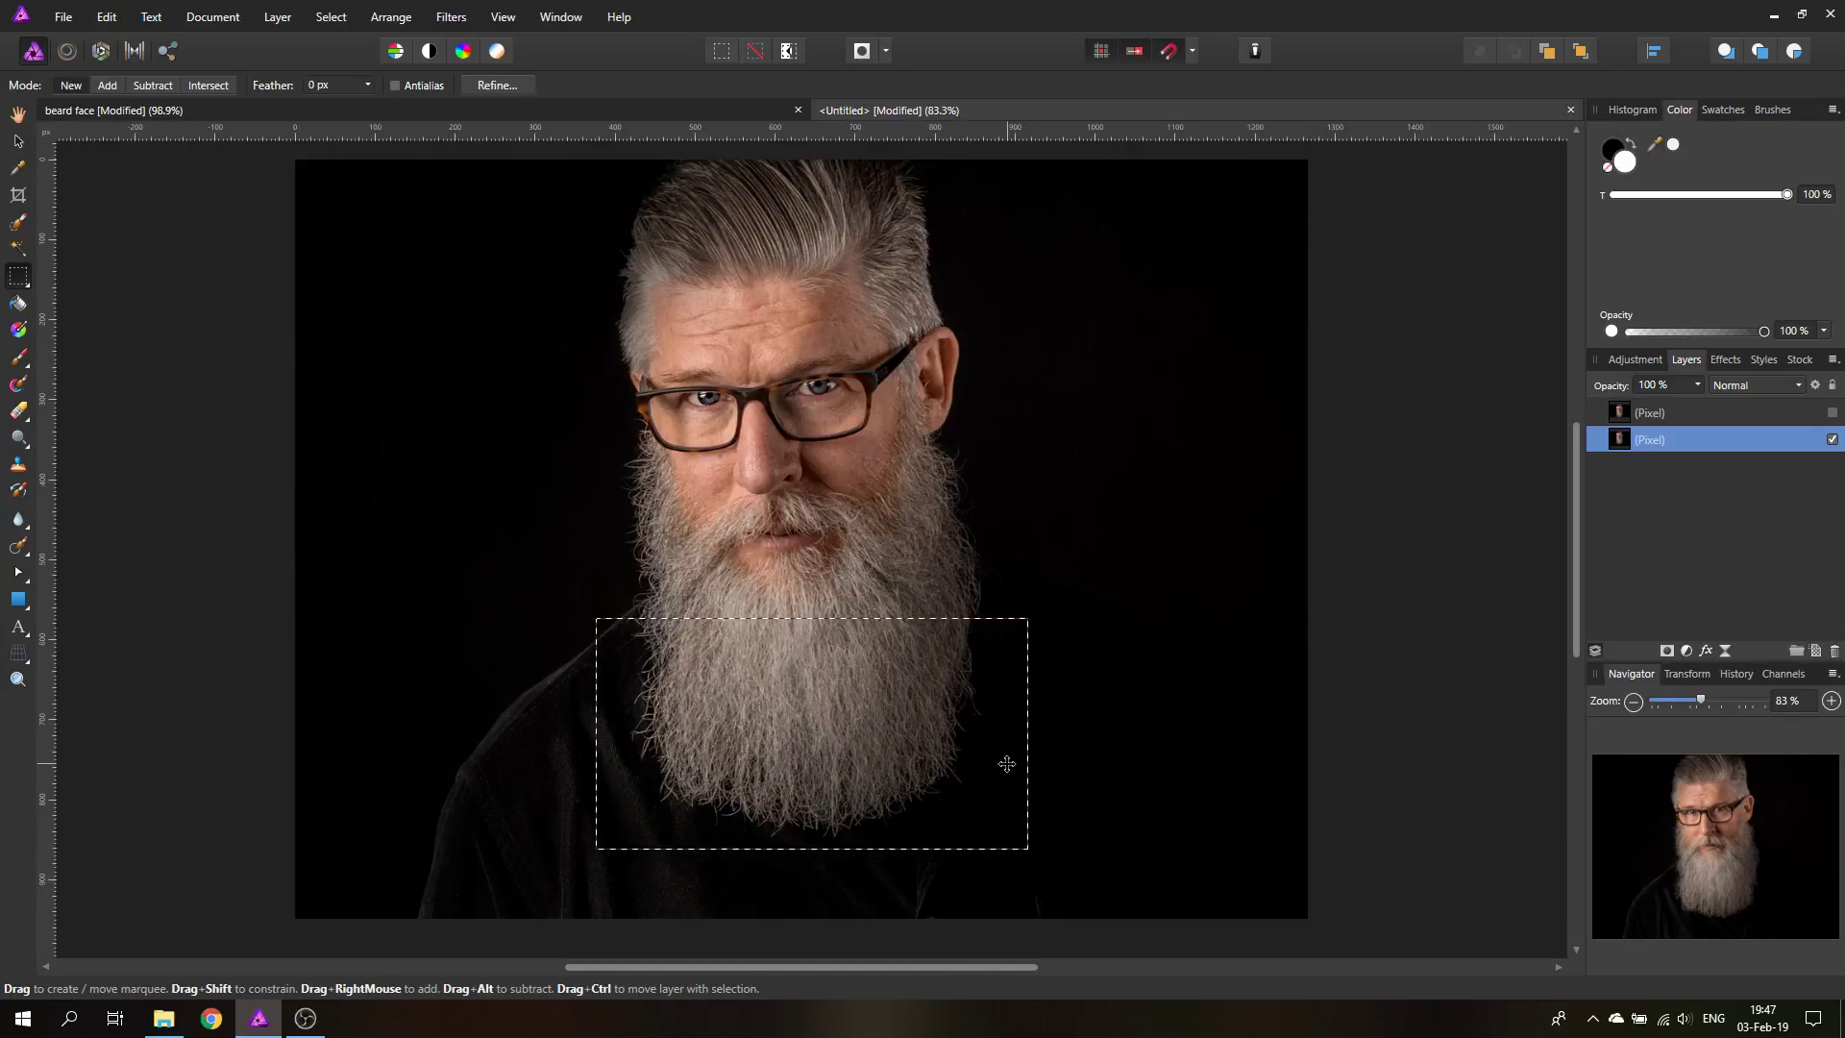
{"action": "key", "text": "ctrl+shift+n"}
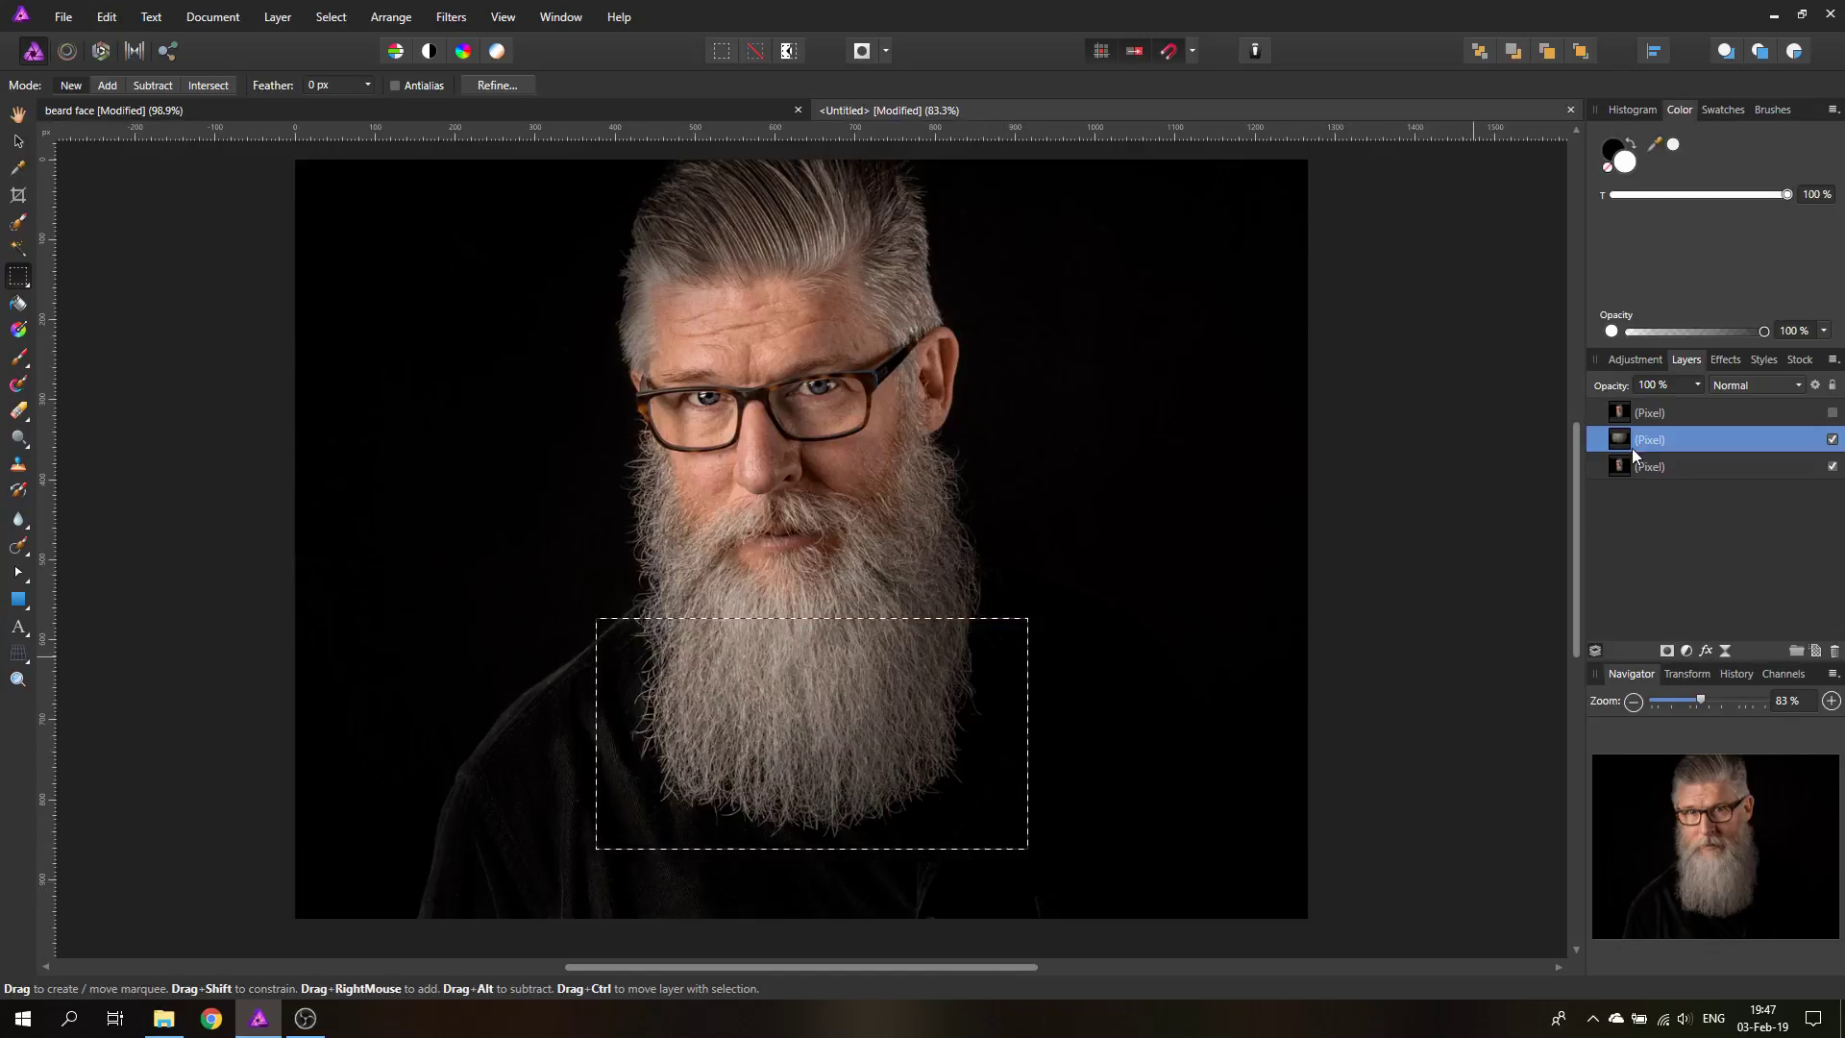
{"action": "key", "text": "ctrl+d"}
Step: Move the beard piece down to lengthen the beard and erase its upper seam with a 391 px, 0% hardness eraser
{"action": "left_click", "coordinate": [31, 144]}
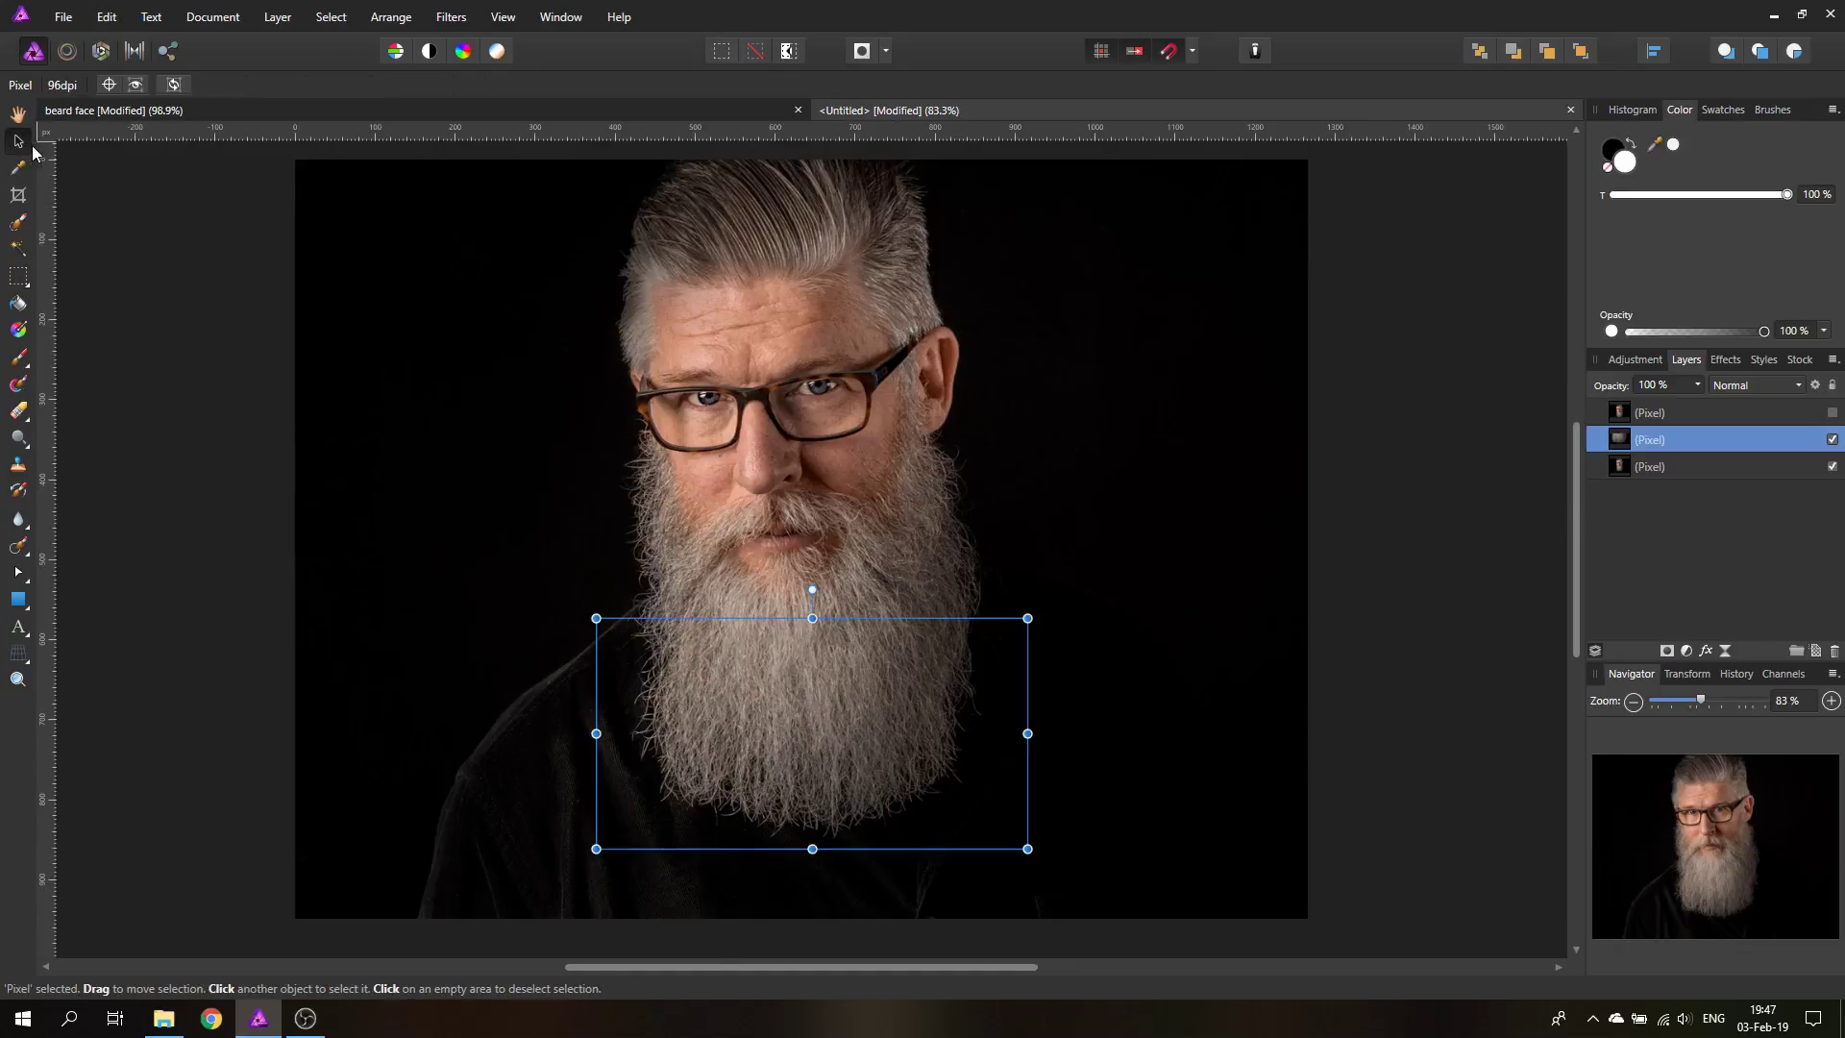
{"action": "left_click_drag", "start_coordinate": [906, 650], "coordinate": [895, 787]}
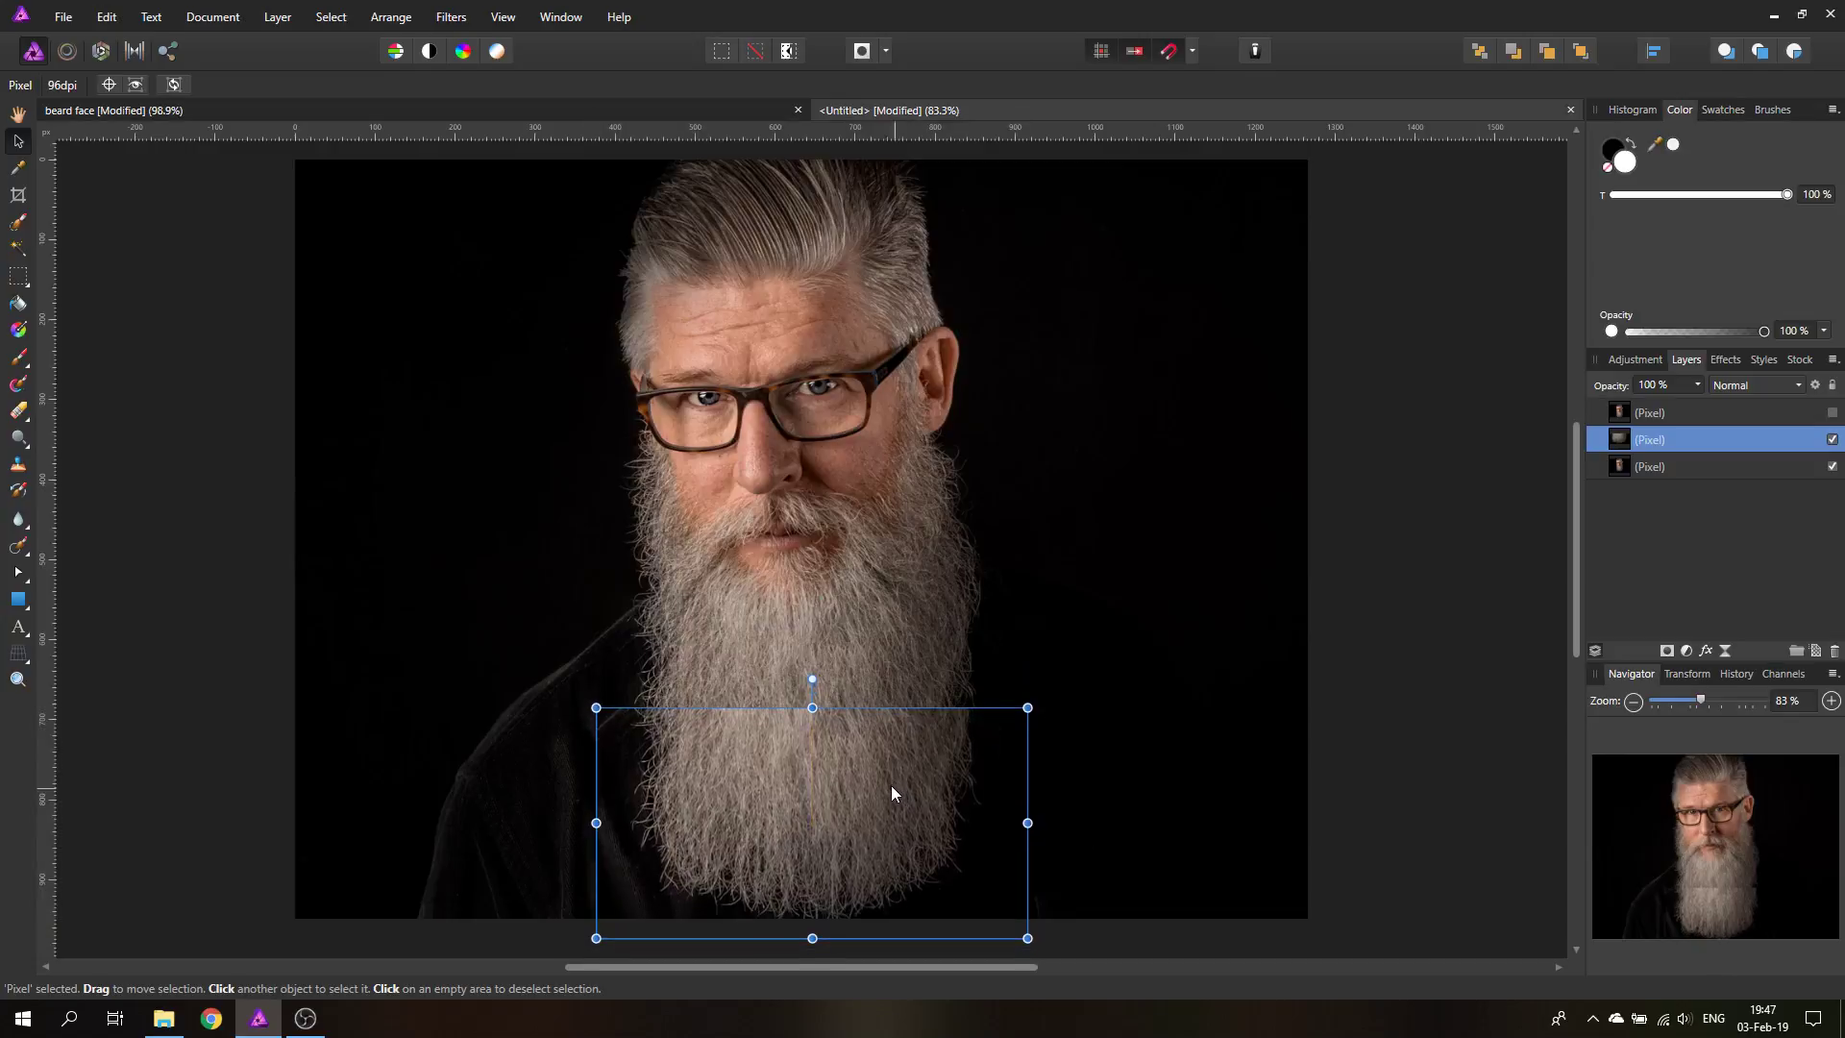
{"action": "left_click", "coordinate": [18, 411]}
{"action": "left_click", "coordinate": [116, 84]}
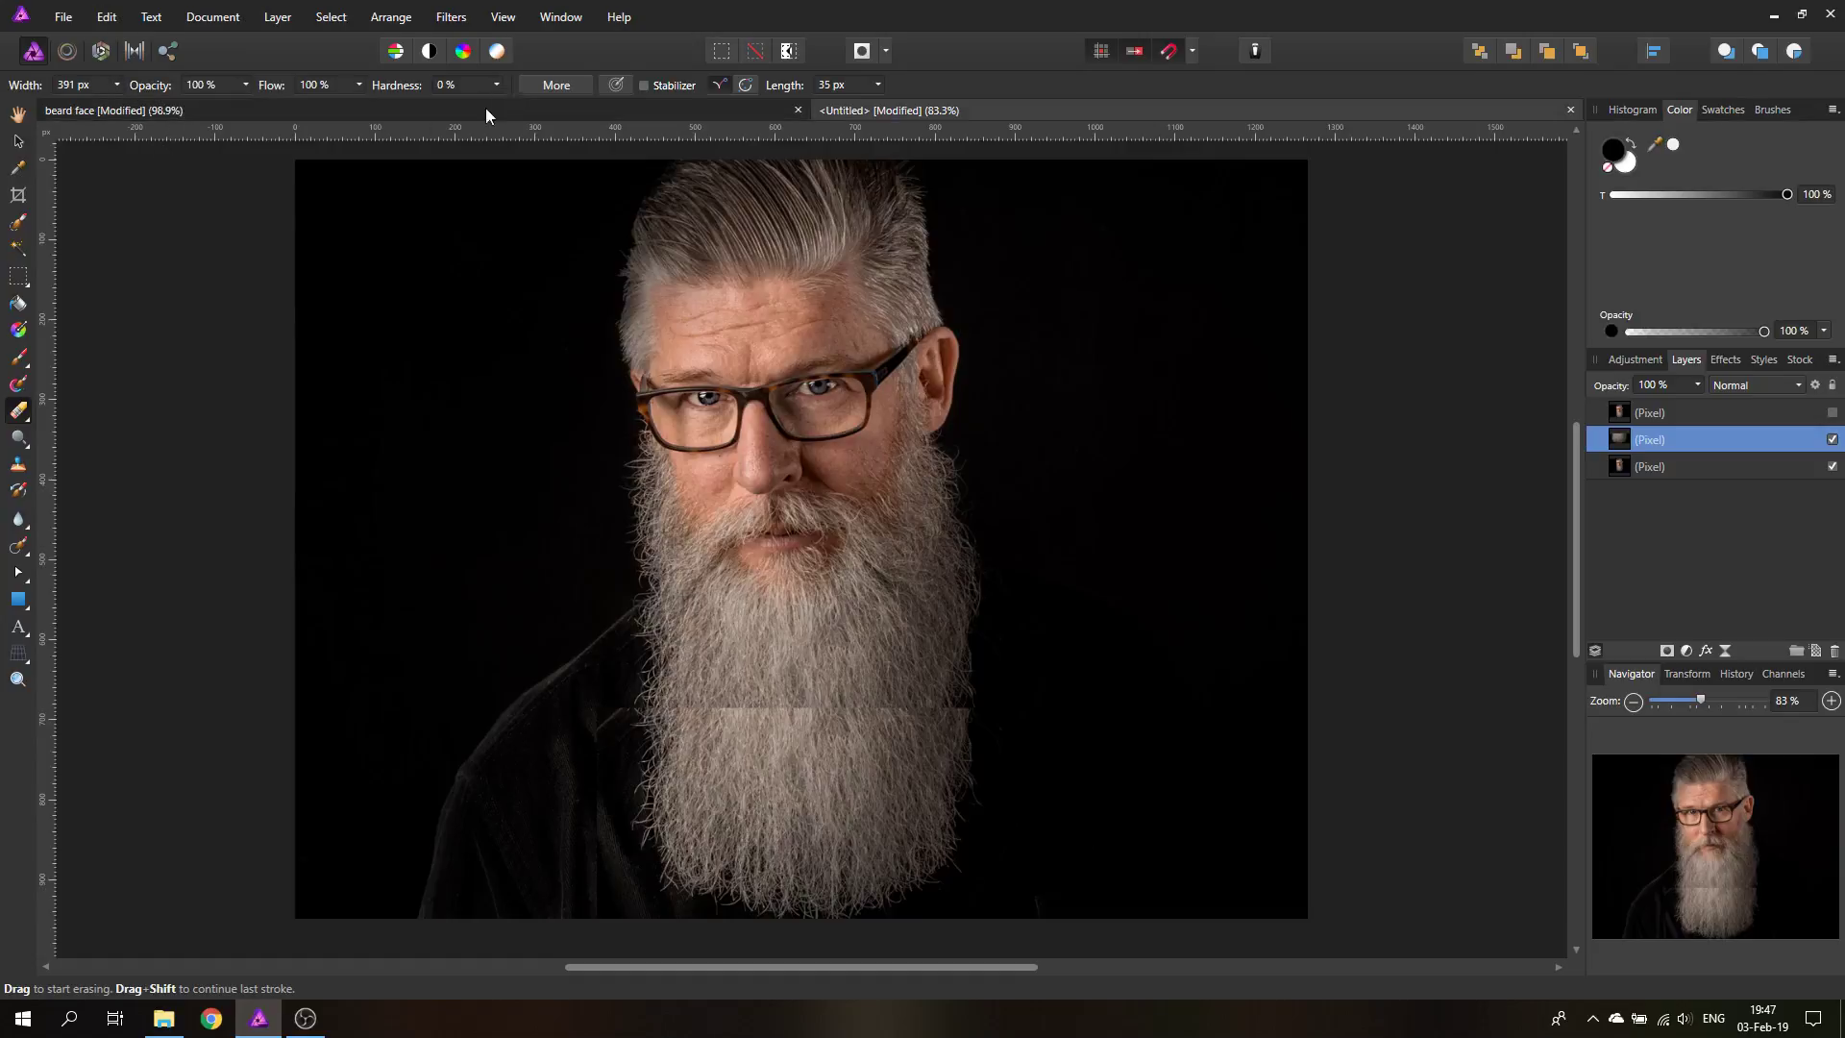
{"action": "mouse_move", "coordinate": [698, 657]}
{"action": "left_mouse_down"}
{"action": "mouse_move", "coordinate": [679, 659]}
{"action": "mouse_move", "coordinate": [968, 637]}
{"action": "left_mouse_up"}
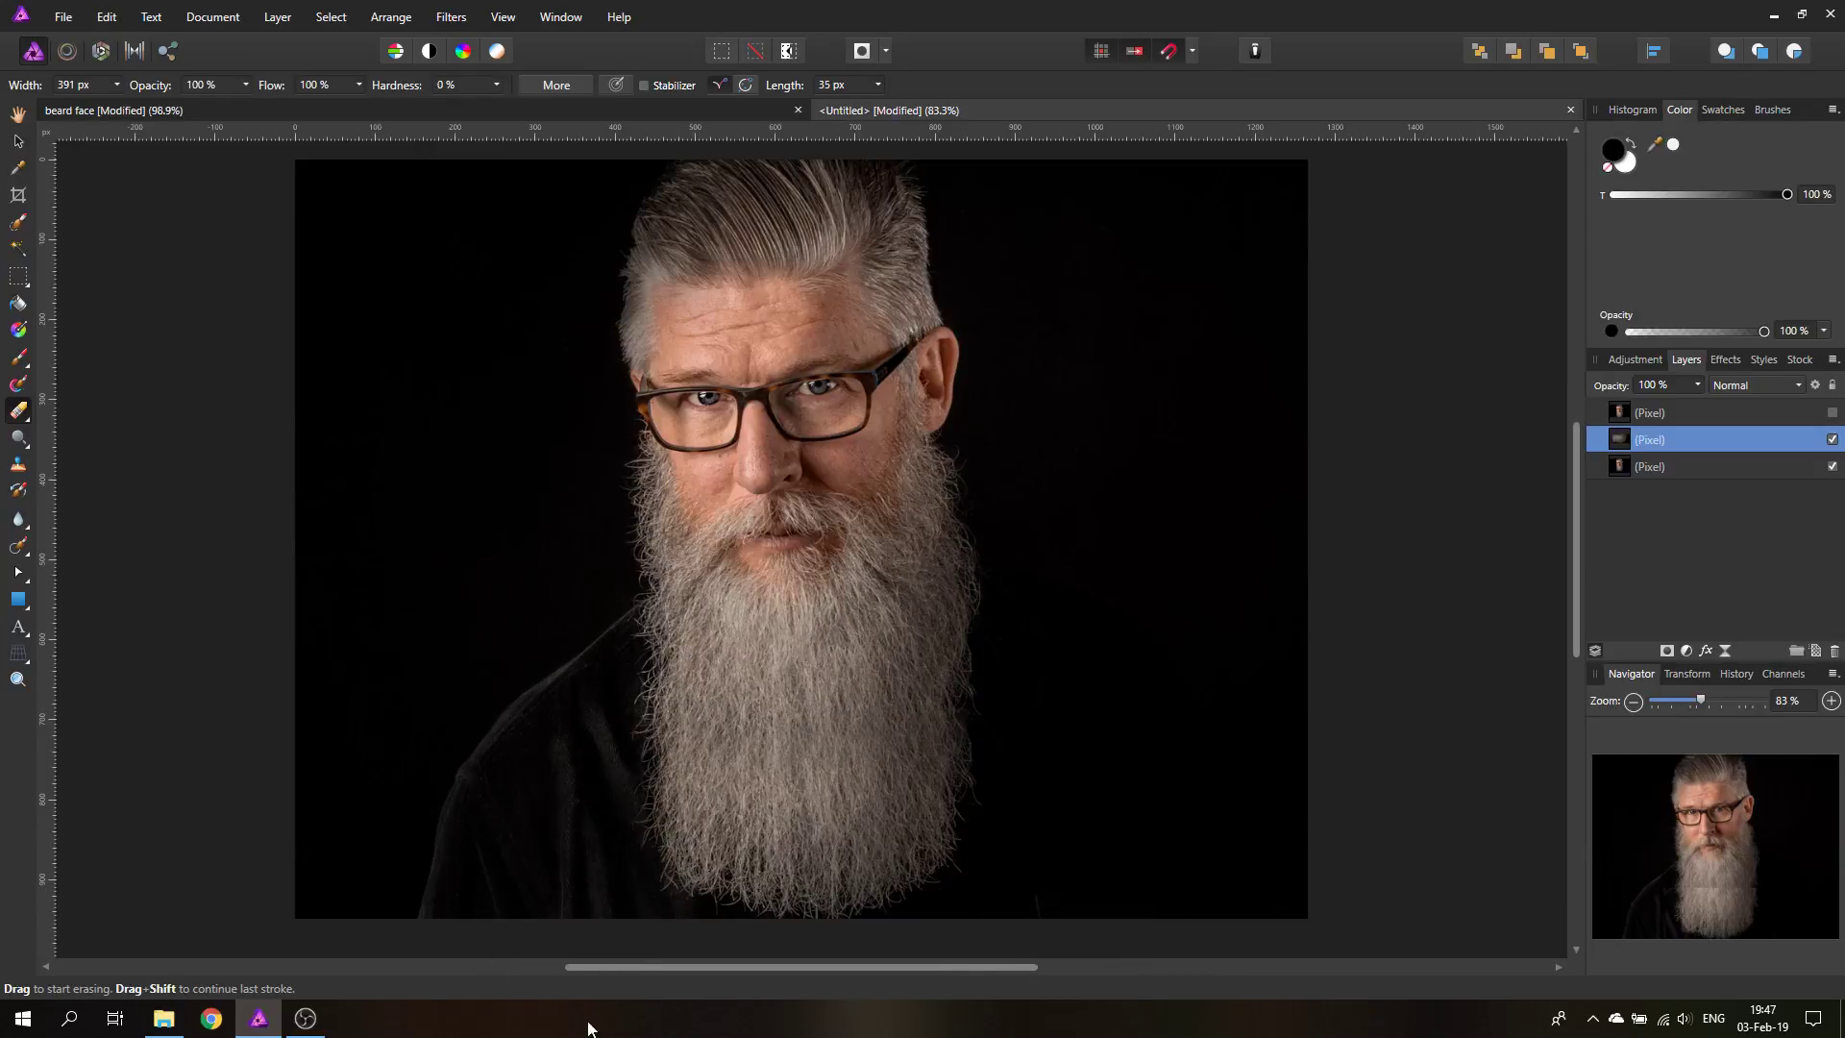
Step: Group the beard extension layer with the original portrait layer and expand the group
{"action": "left_click", "coordinate": [17, 141]}
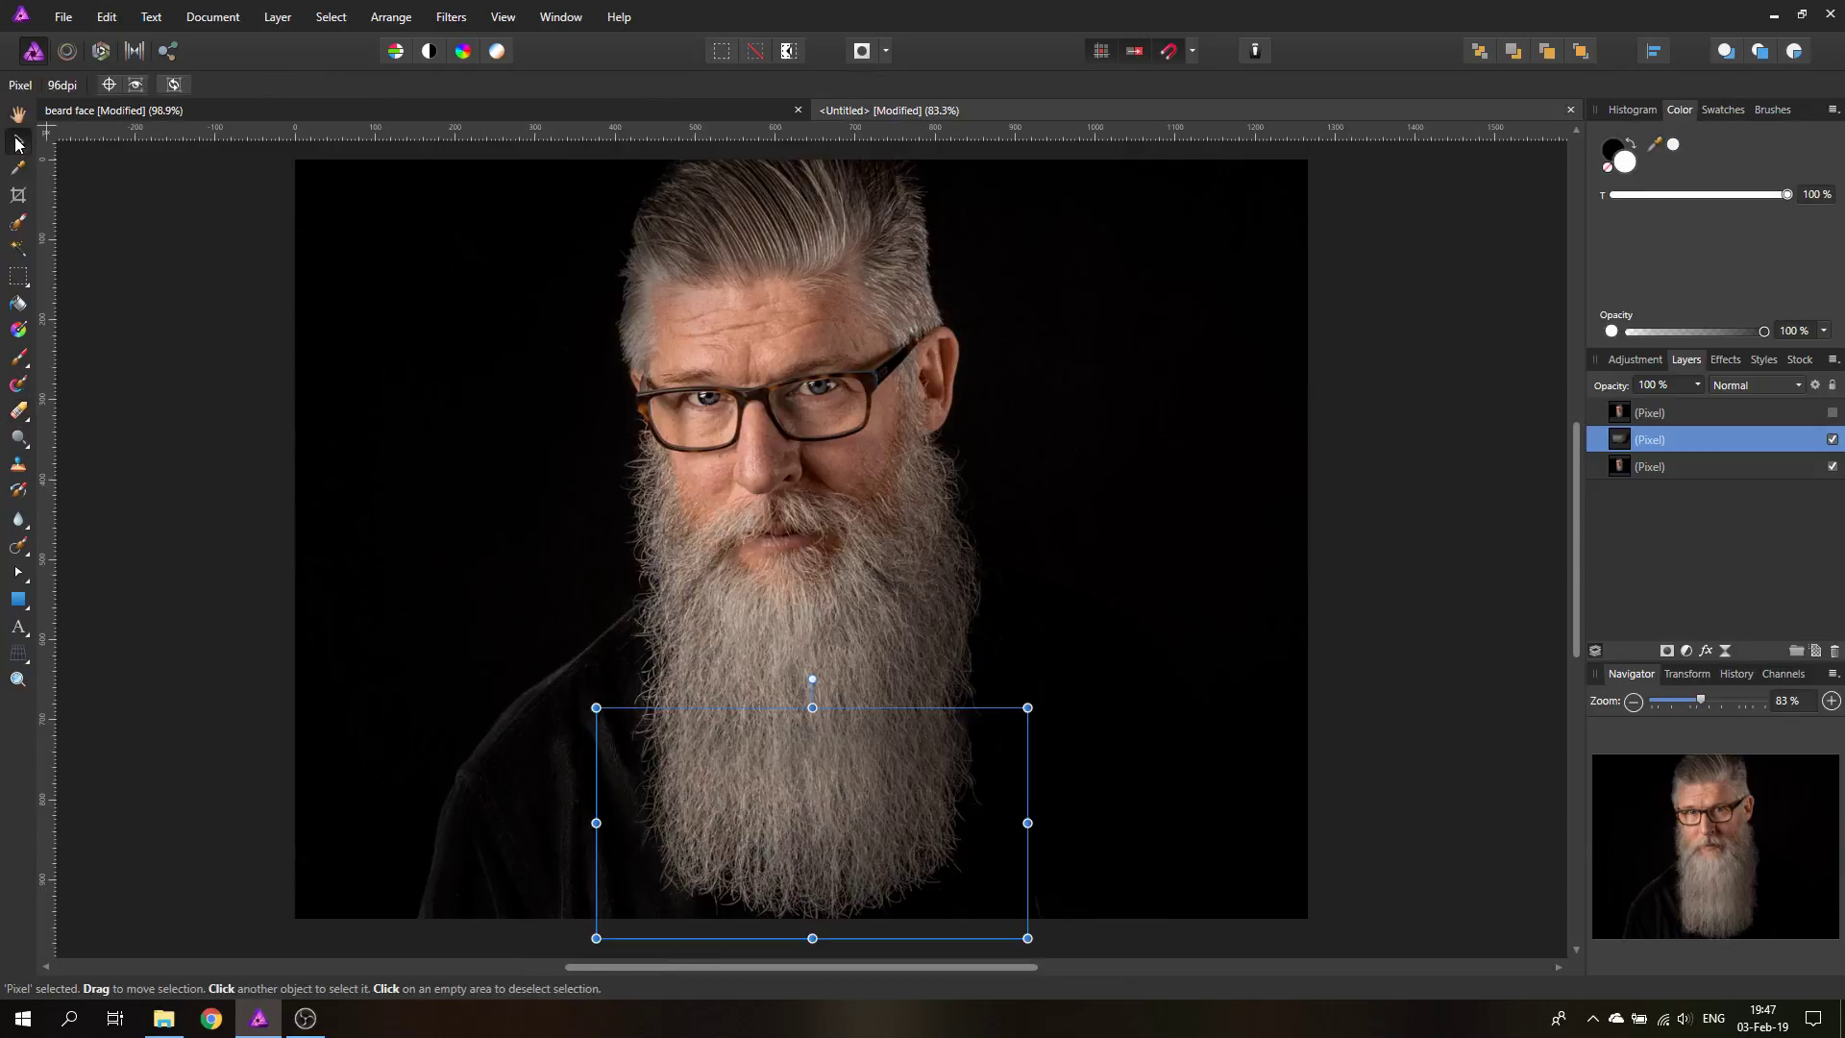
{"action": "left_click", "coordinate": [1054, 588]}
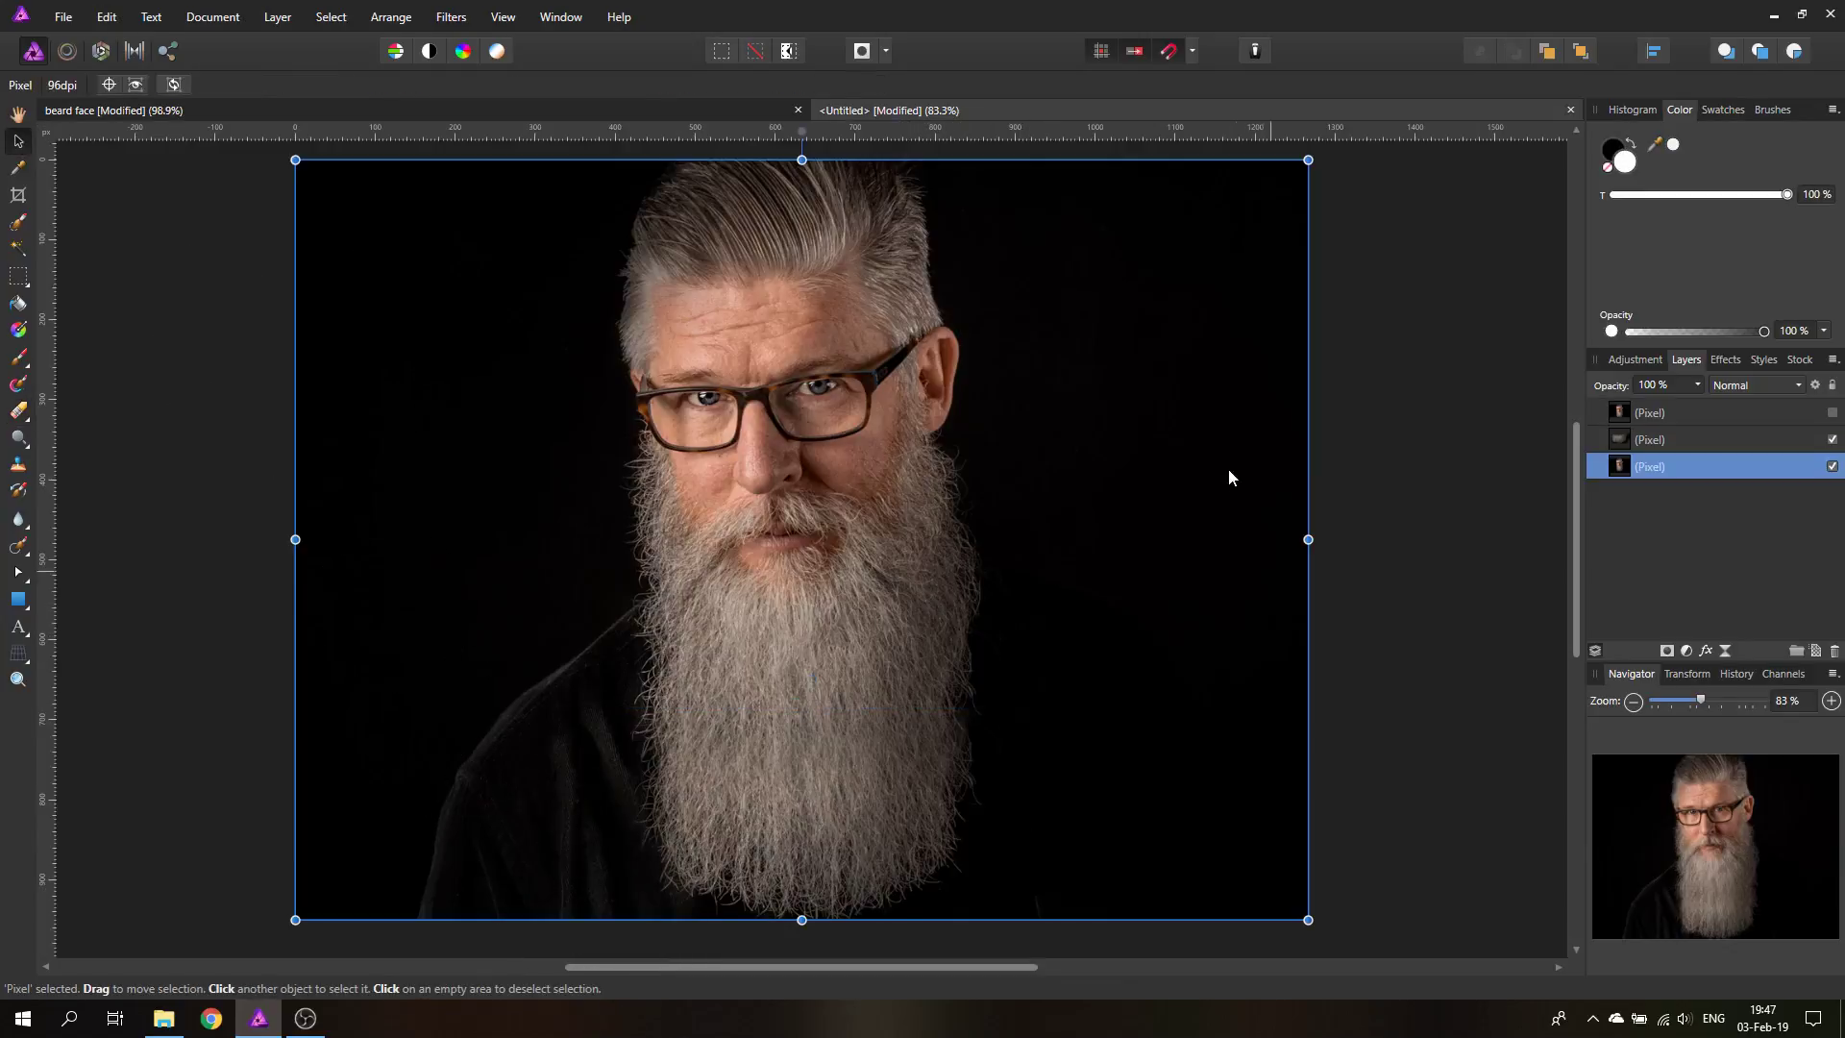
{"action": "left_click", "coordinate": [1619, 439]}
{"action": "left_click", "coordinate": [1677, 461], "text": "shift"}
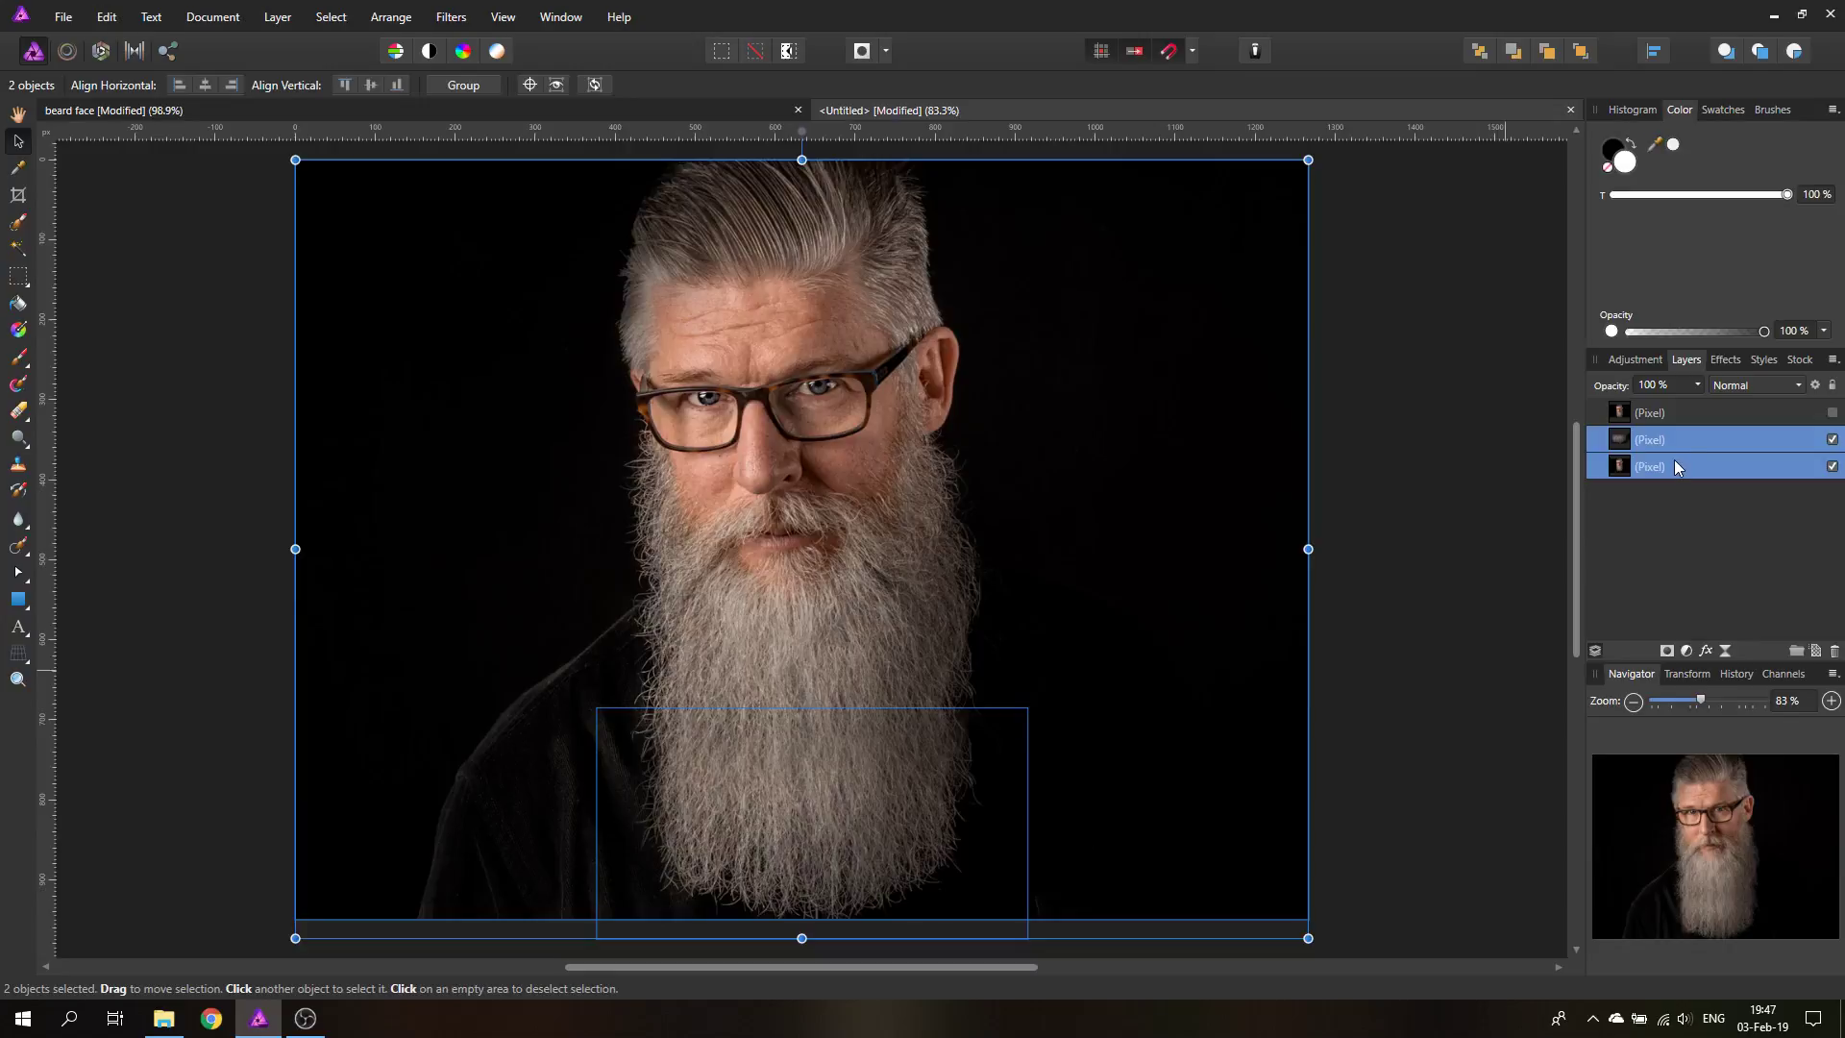
{"action": "key", "text": "ctrl+g"}
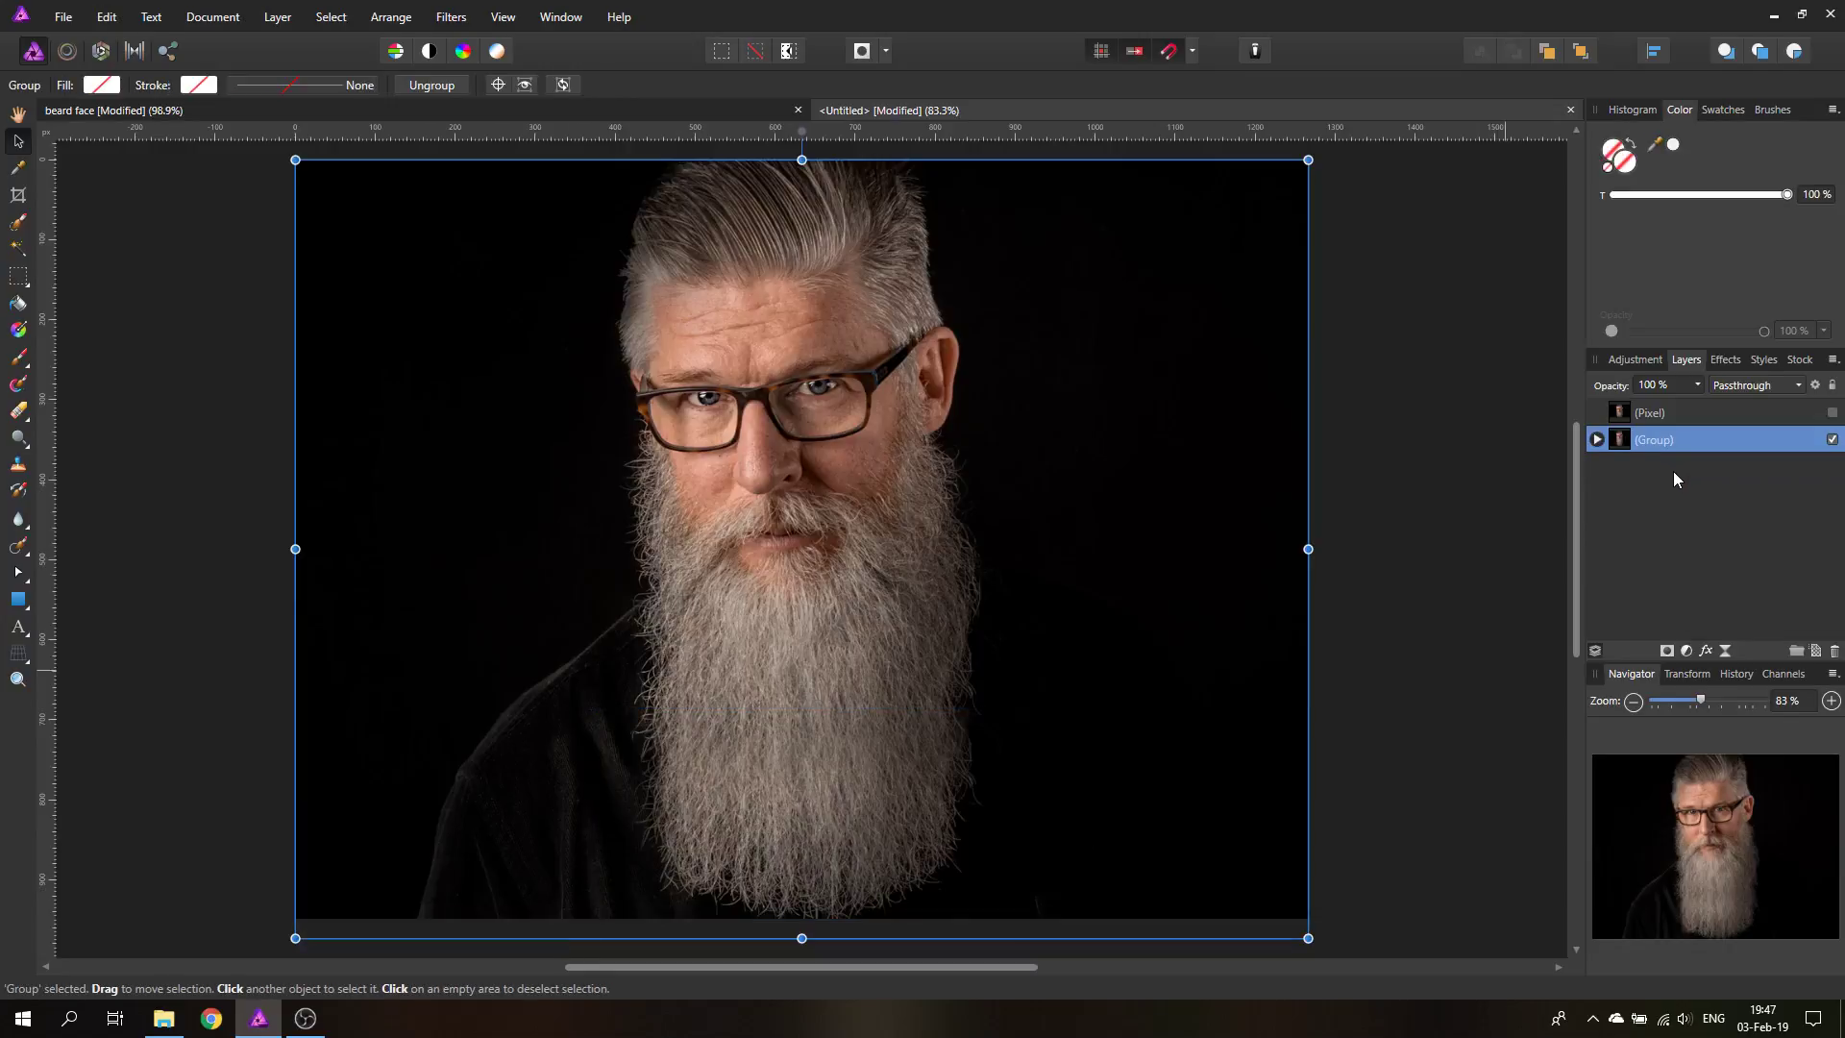
{"action": "left_click", "coordinate": [1597, 439]}
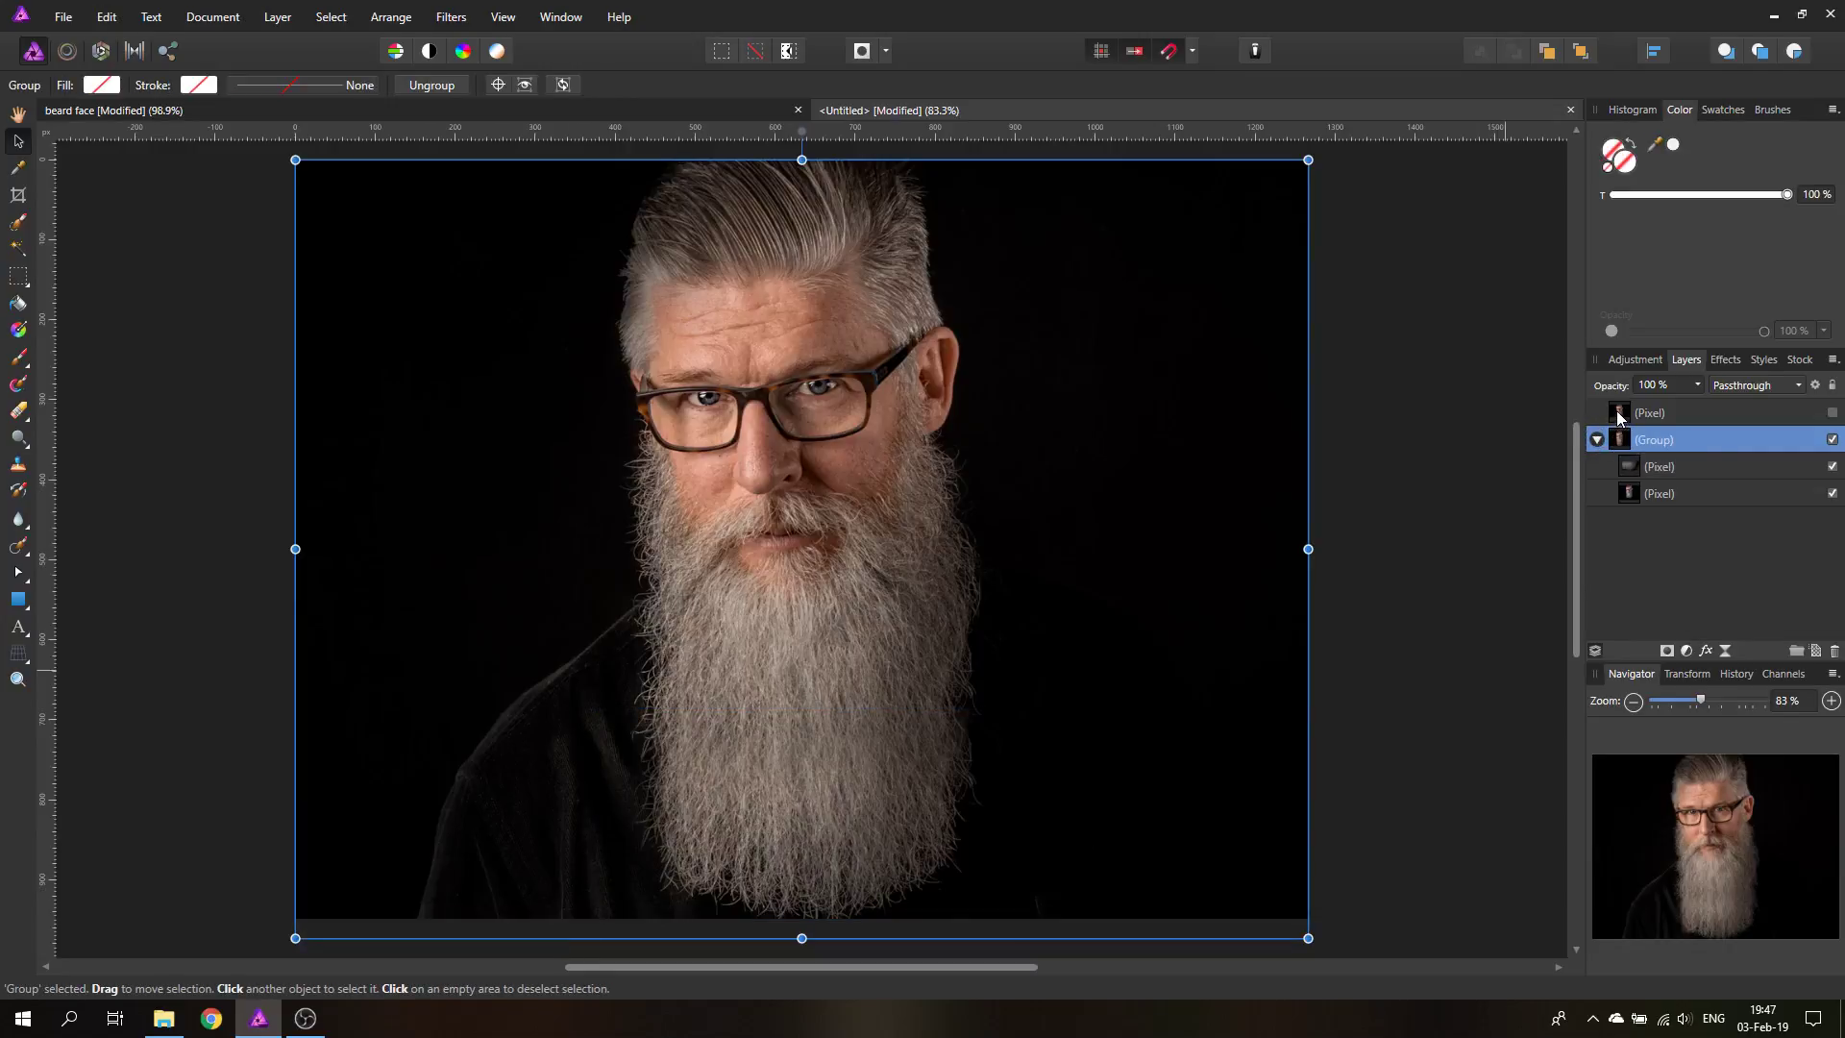
Step: Show the smaller portrait and move it below the group, then add a mask layer inside the group above its layers
{"action": "left_click", "coordinate": [1620, 416]}
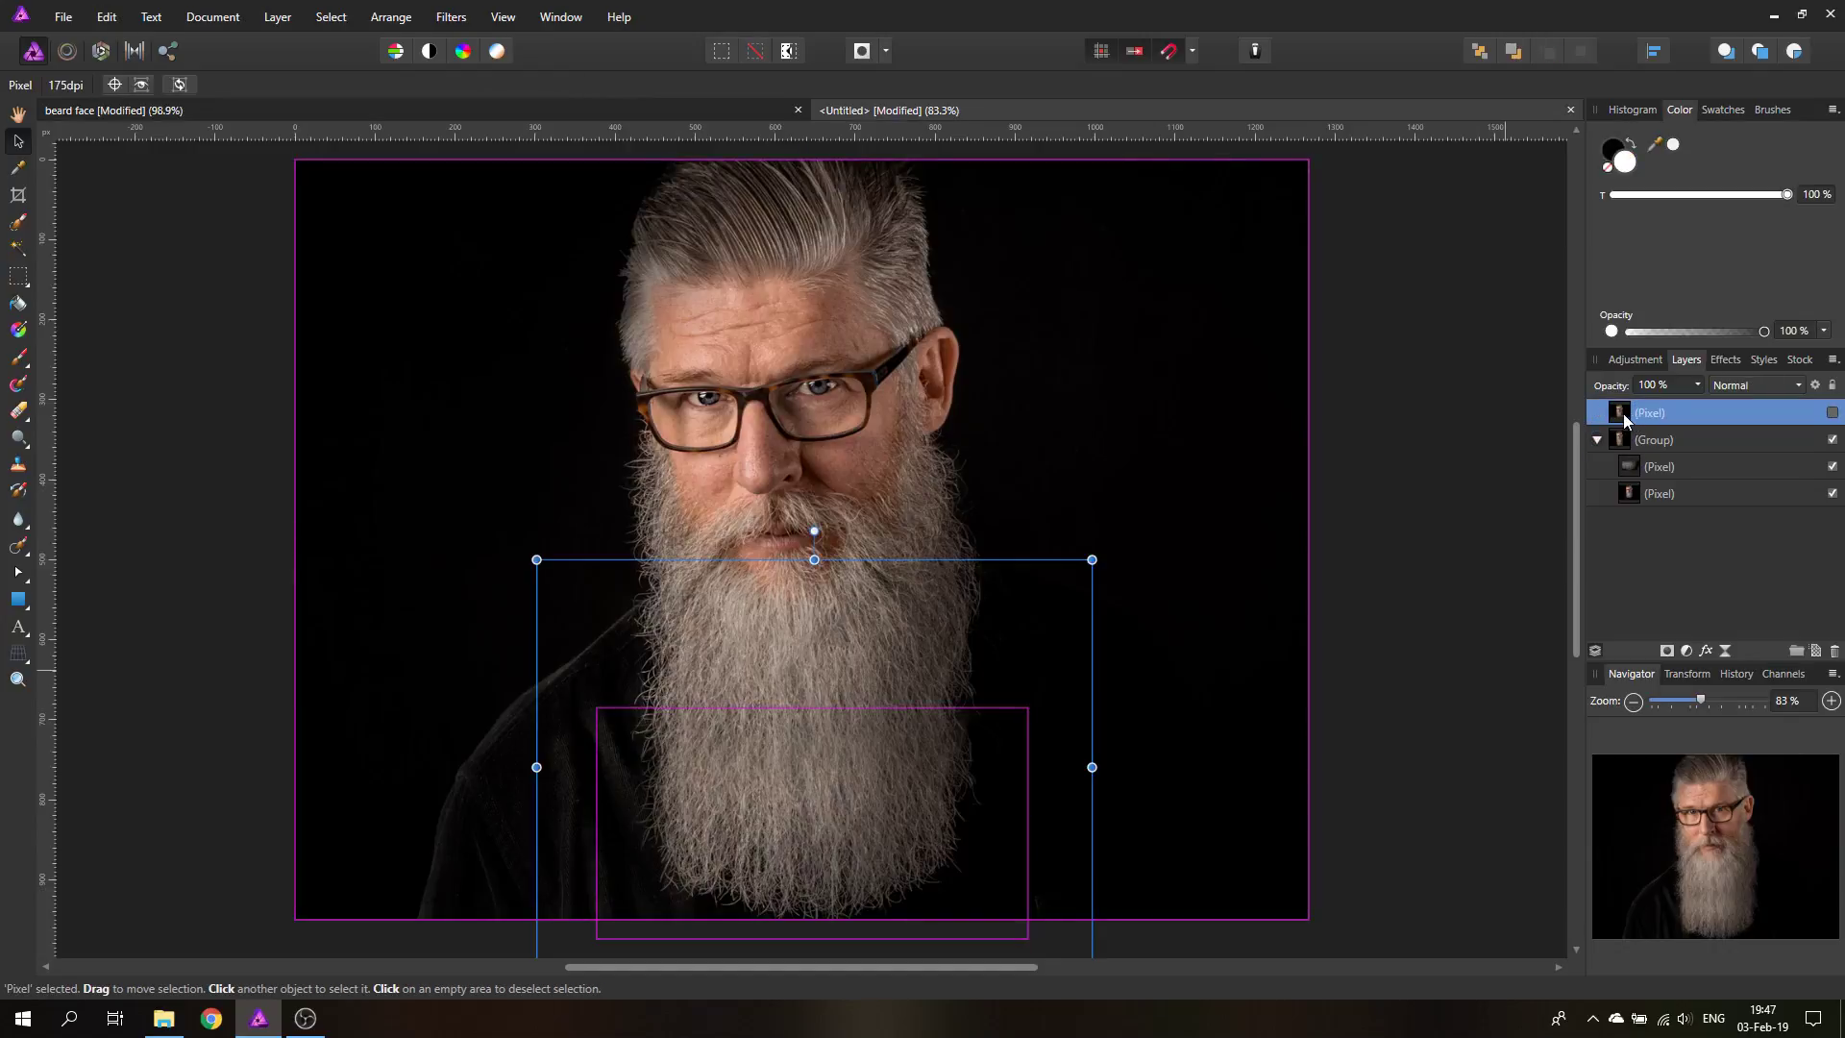
{"action": "left_click", "coordinate": [1832, 413]}
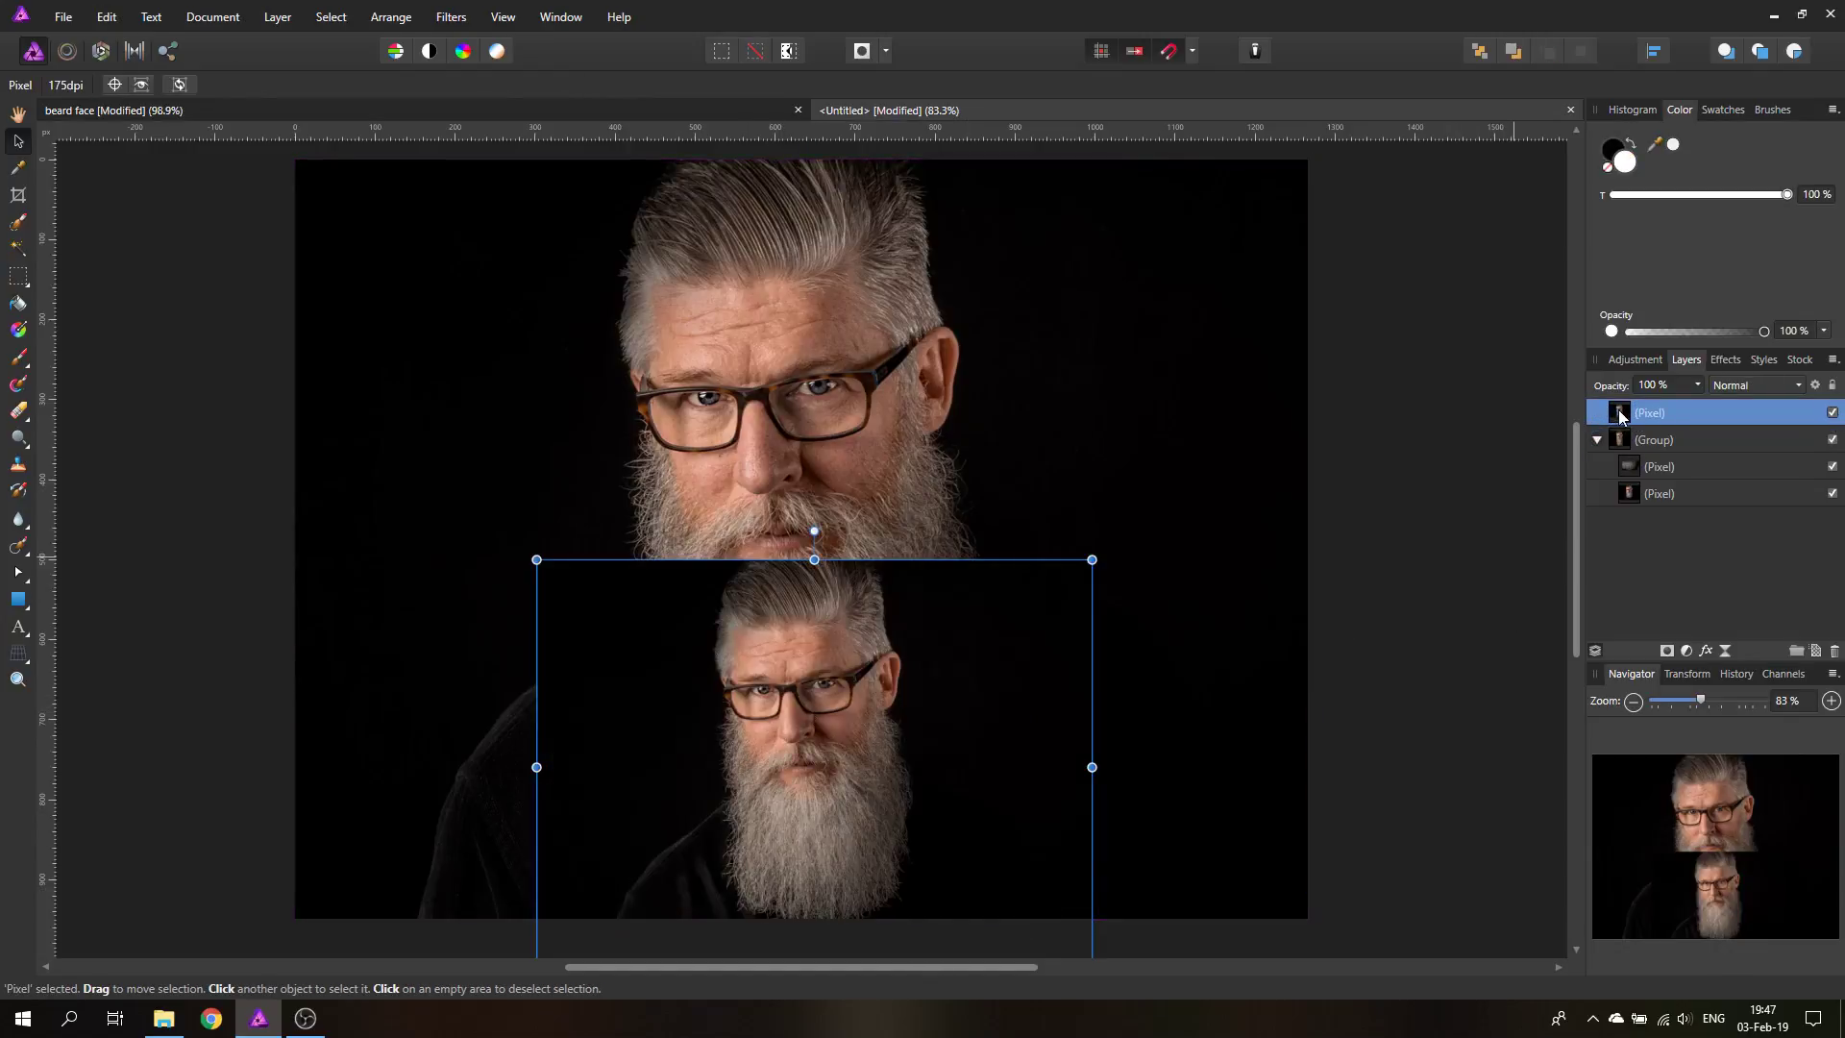
{"action": "left_click_drag", "start_coordinate": [1620, 416], "coordinate": [1626, 567]}
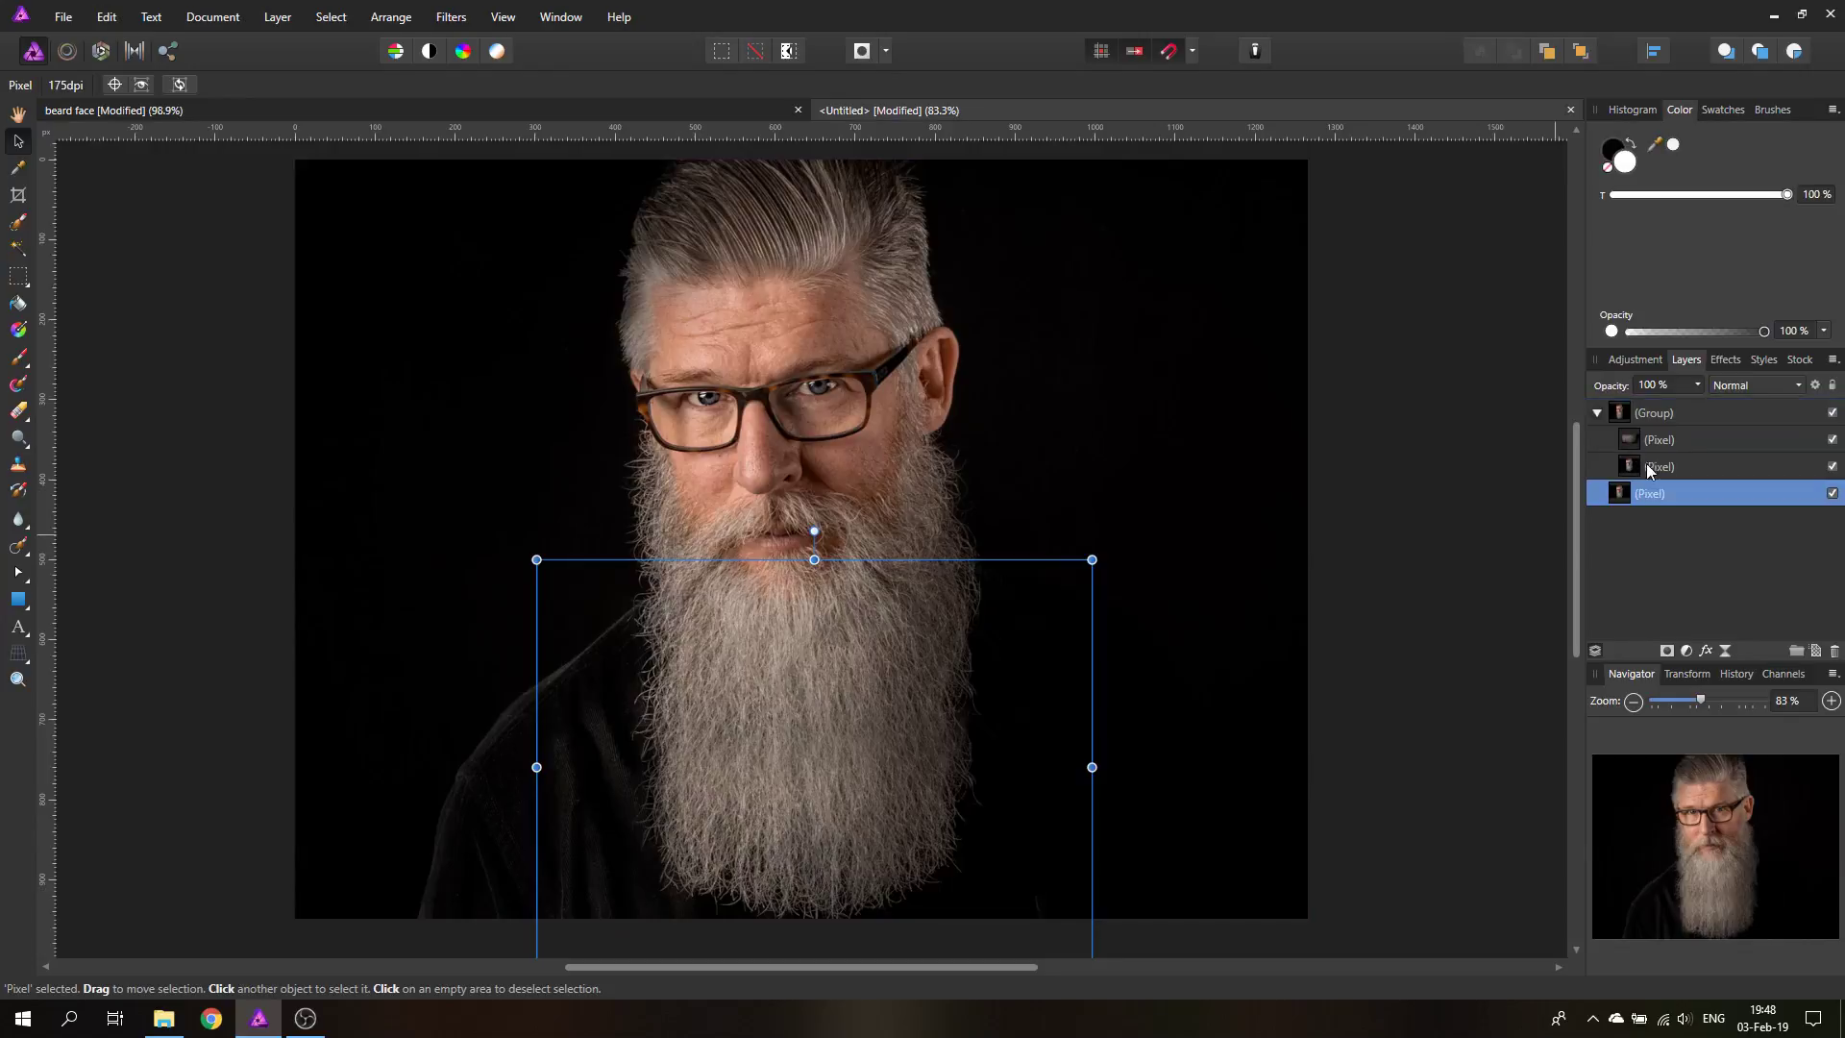
{"action": "left_click", "coordinate": [1667, 651]}
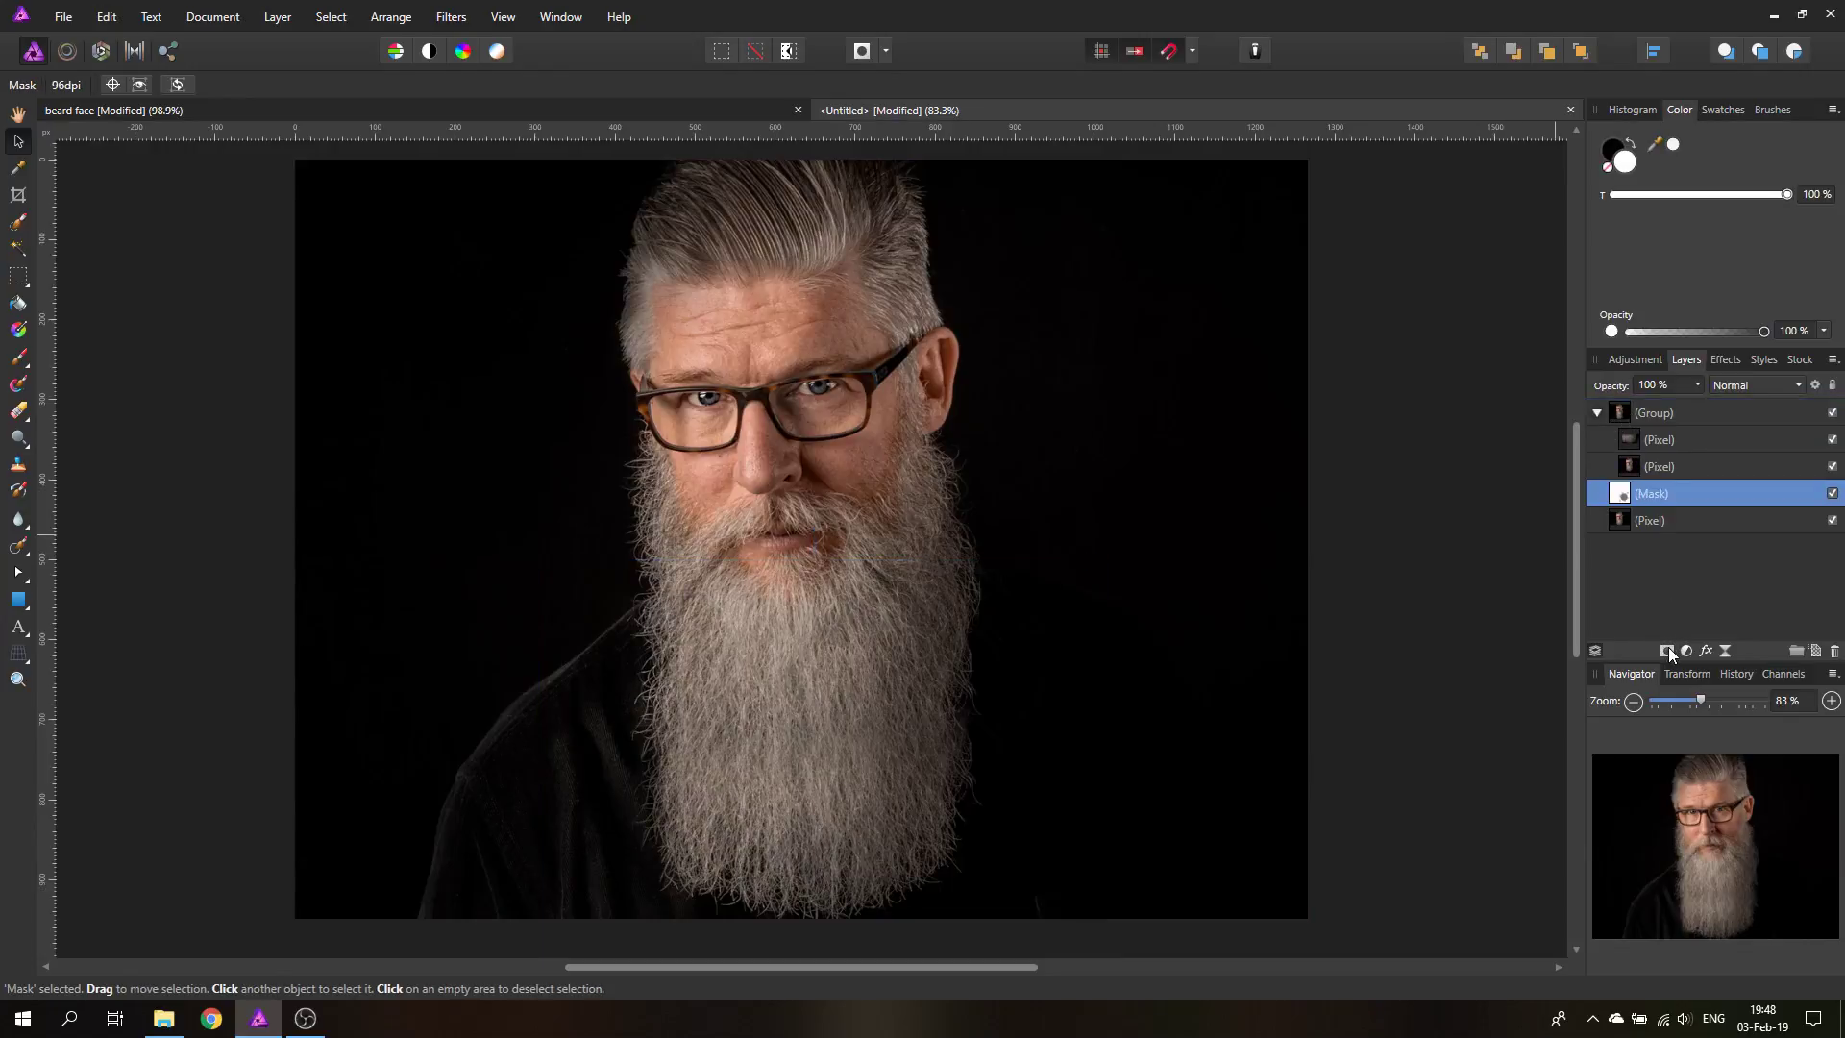
{"action": "left_click_drag", "start_coordinate": [1617, 496], "coordinate": [1617, 427]}
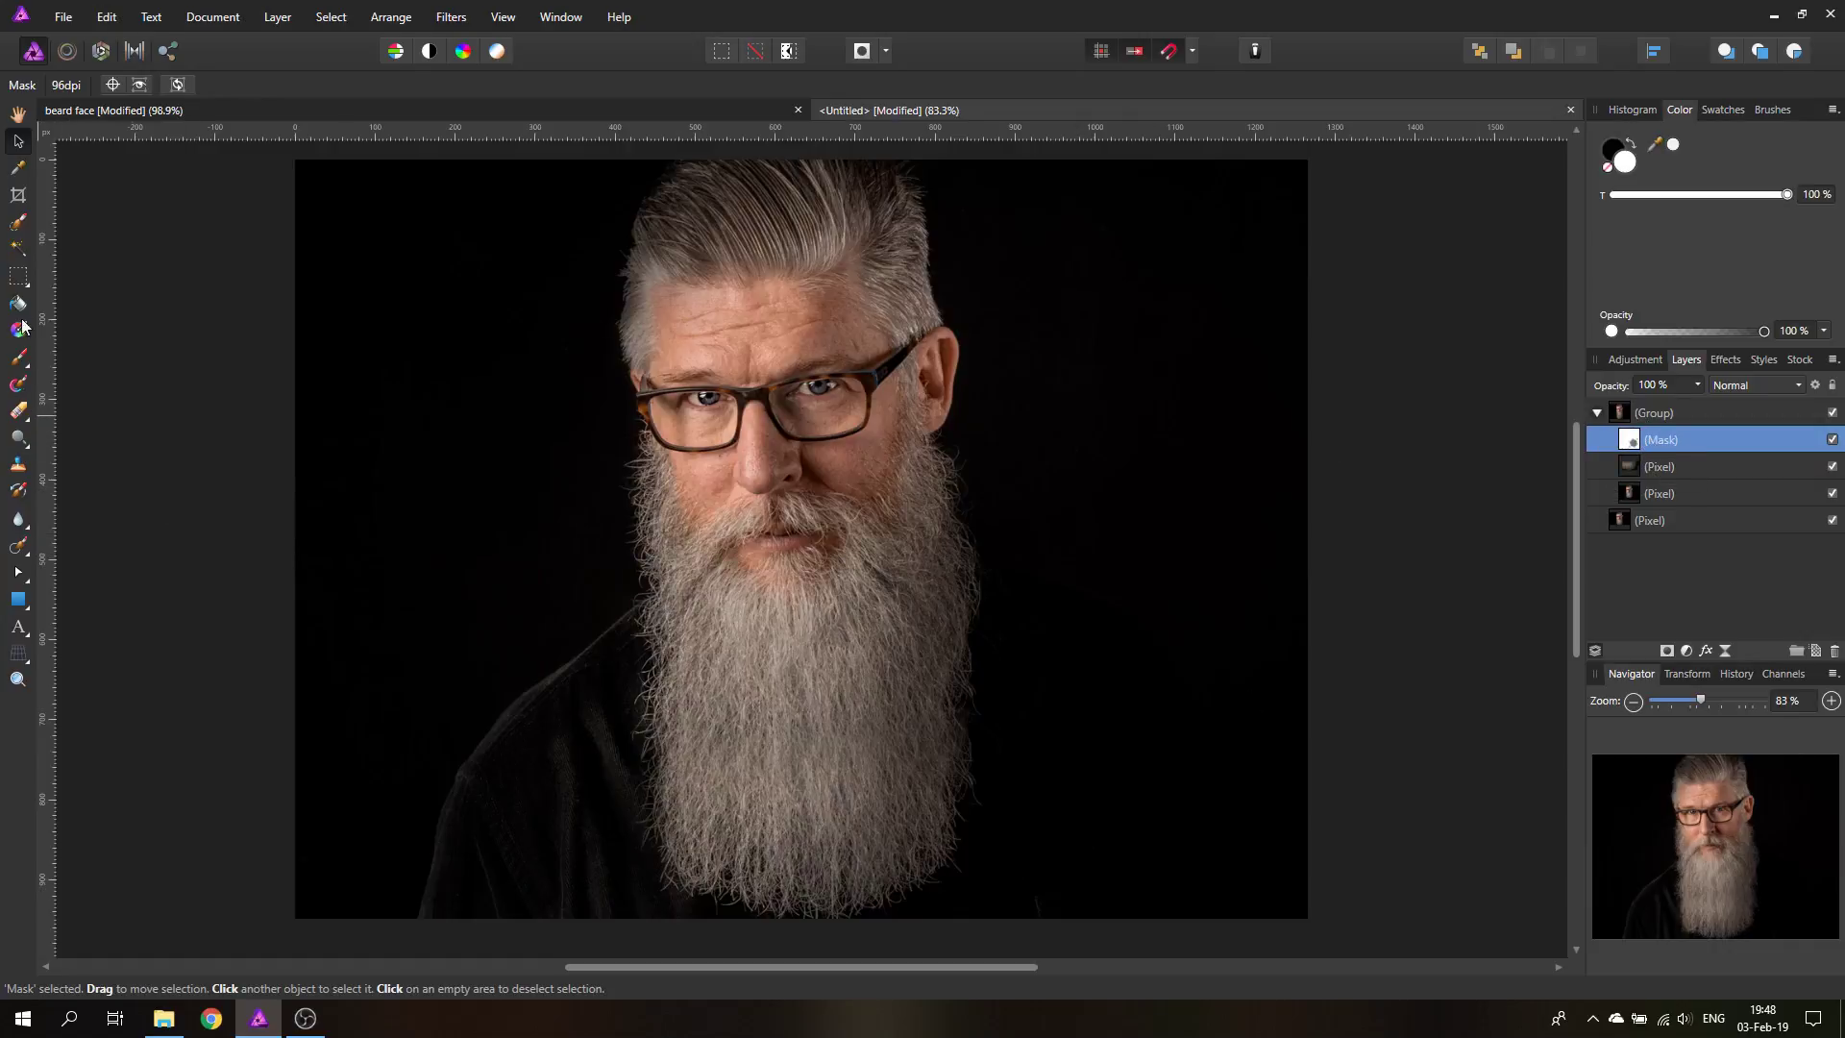
Step: Paint black on the group's mask with a 47 px, 62% hardness brush to reveal the small face's forehead, nose and mouth
{"action": "left_click", "coordinate": [26, 360]}
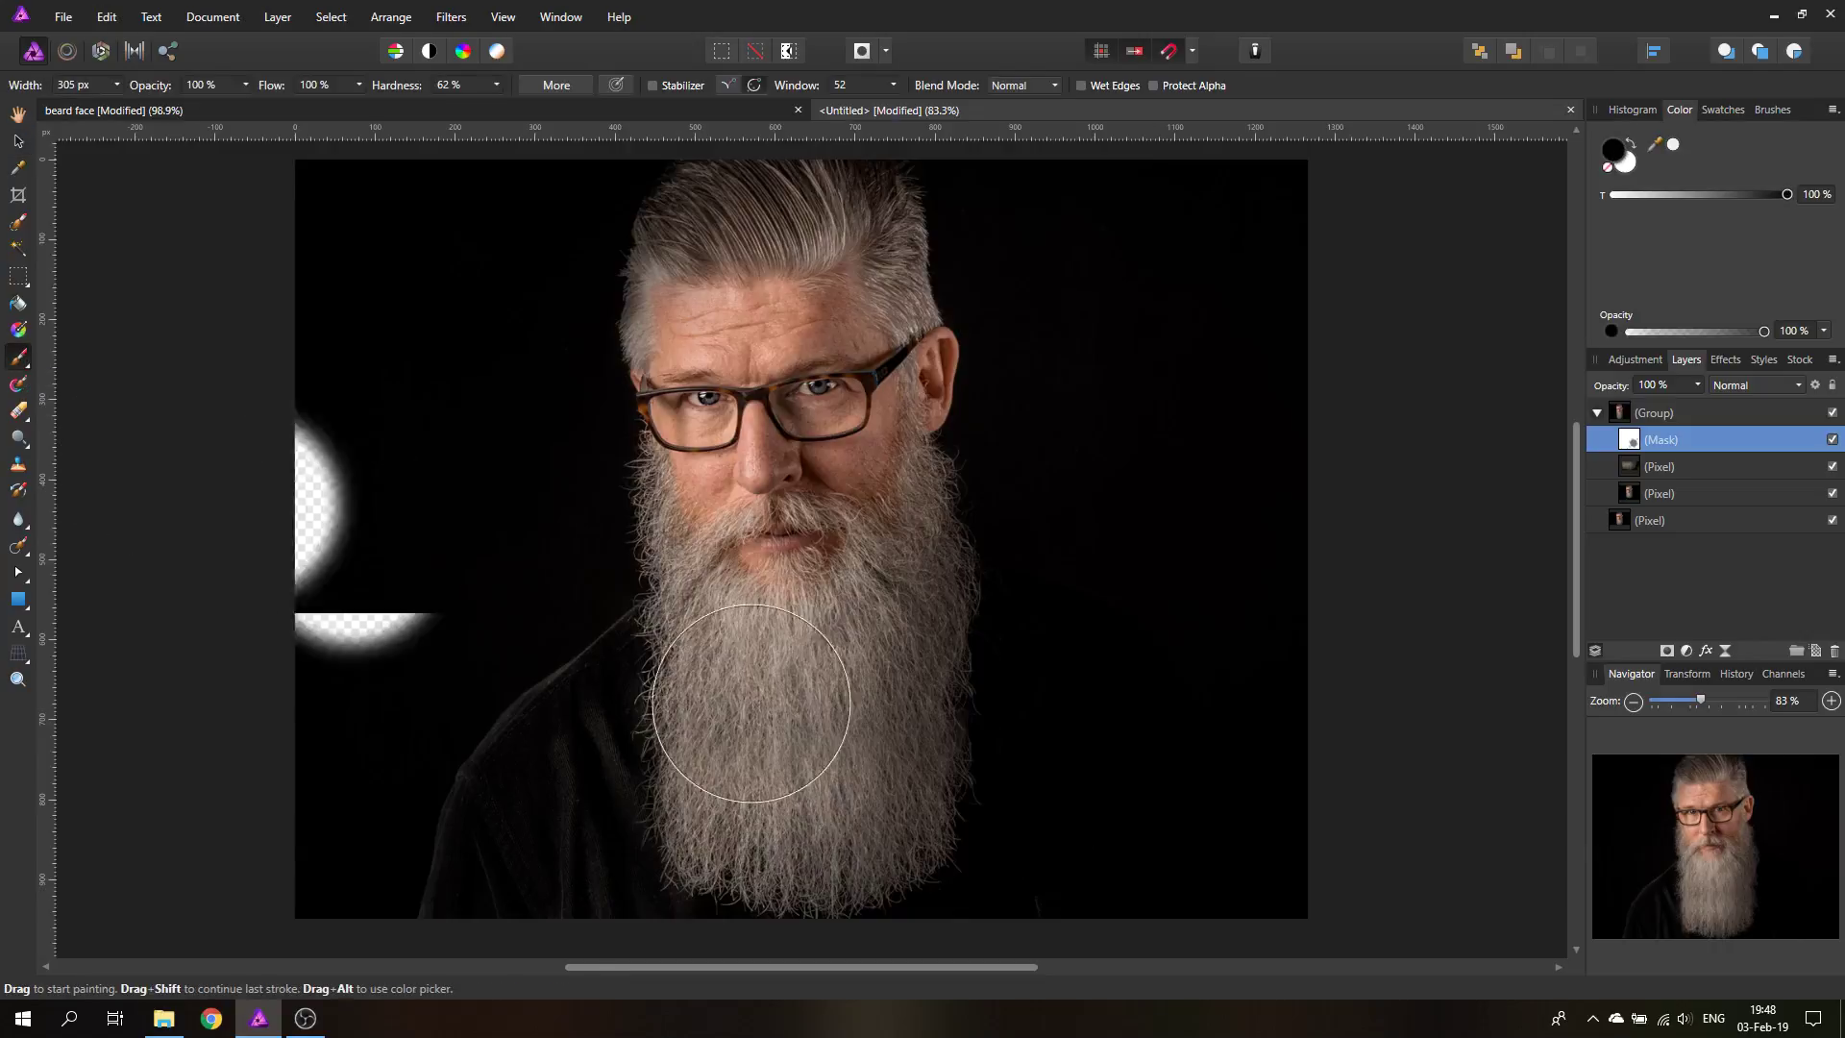
{"action": "mouse_move", "coordinate": [790, 694]}
{"action": "left_mouse_down"}
{"action": "mouse_move", "coordinate": [823, 753]}
{"action": "mouse_move", "coordinate": [827, 713]}
{"action": "left_mouse_up"}
{"action": "key", "text": "ctrl+z"}
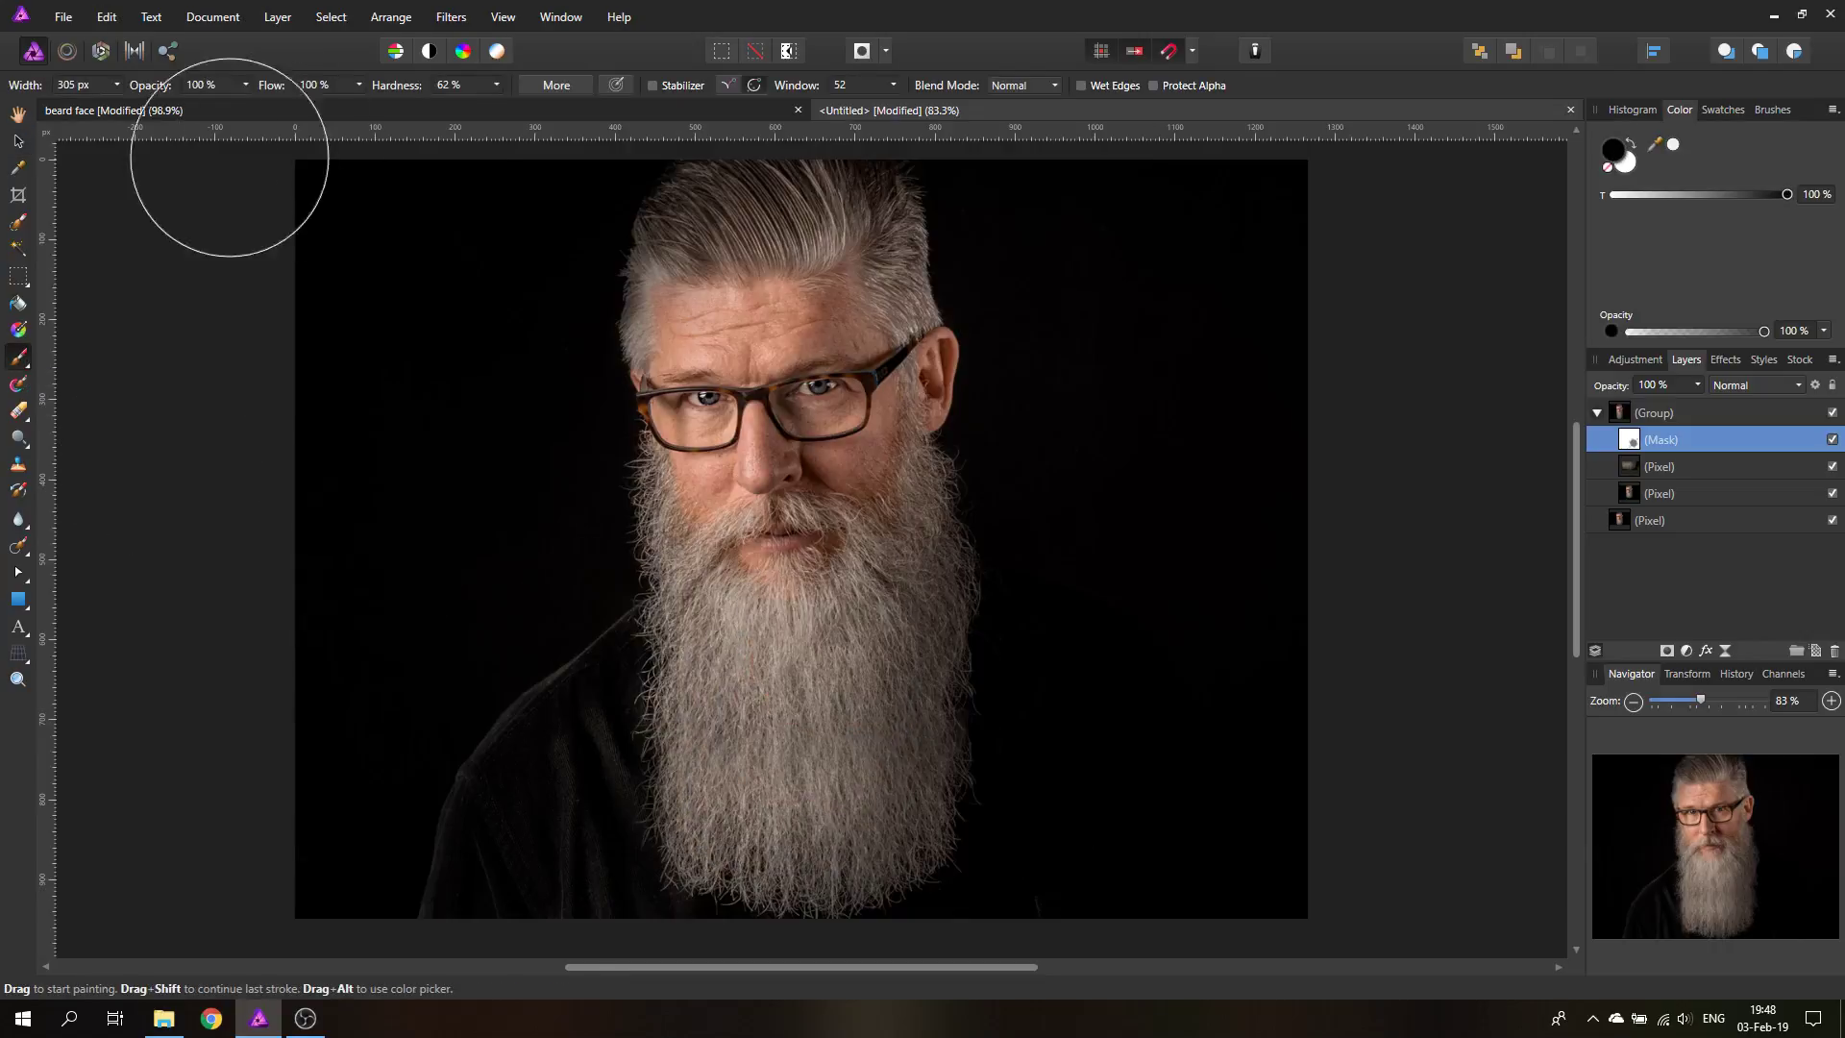
{"action": "left_click", "coordinate": [116, 84]}
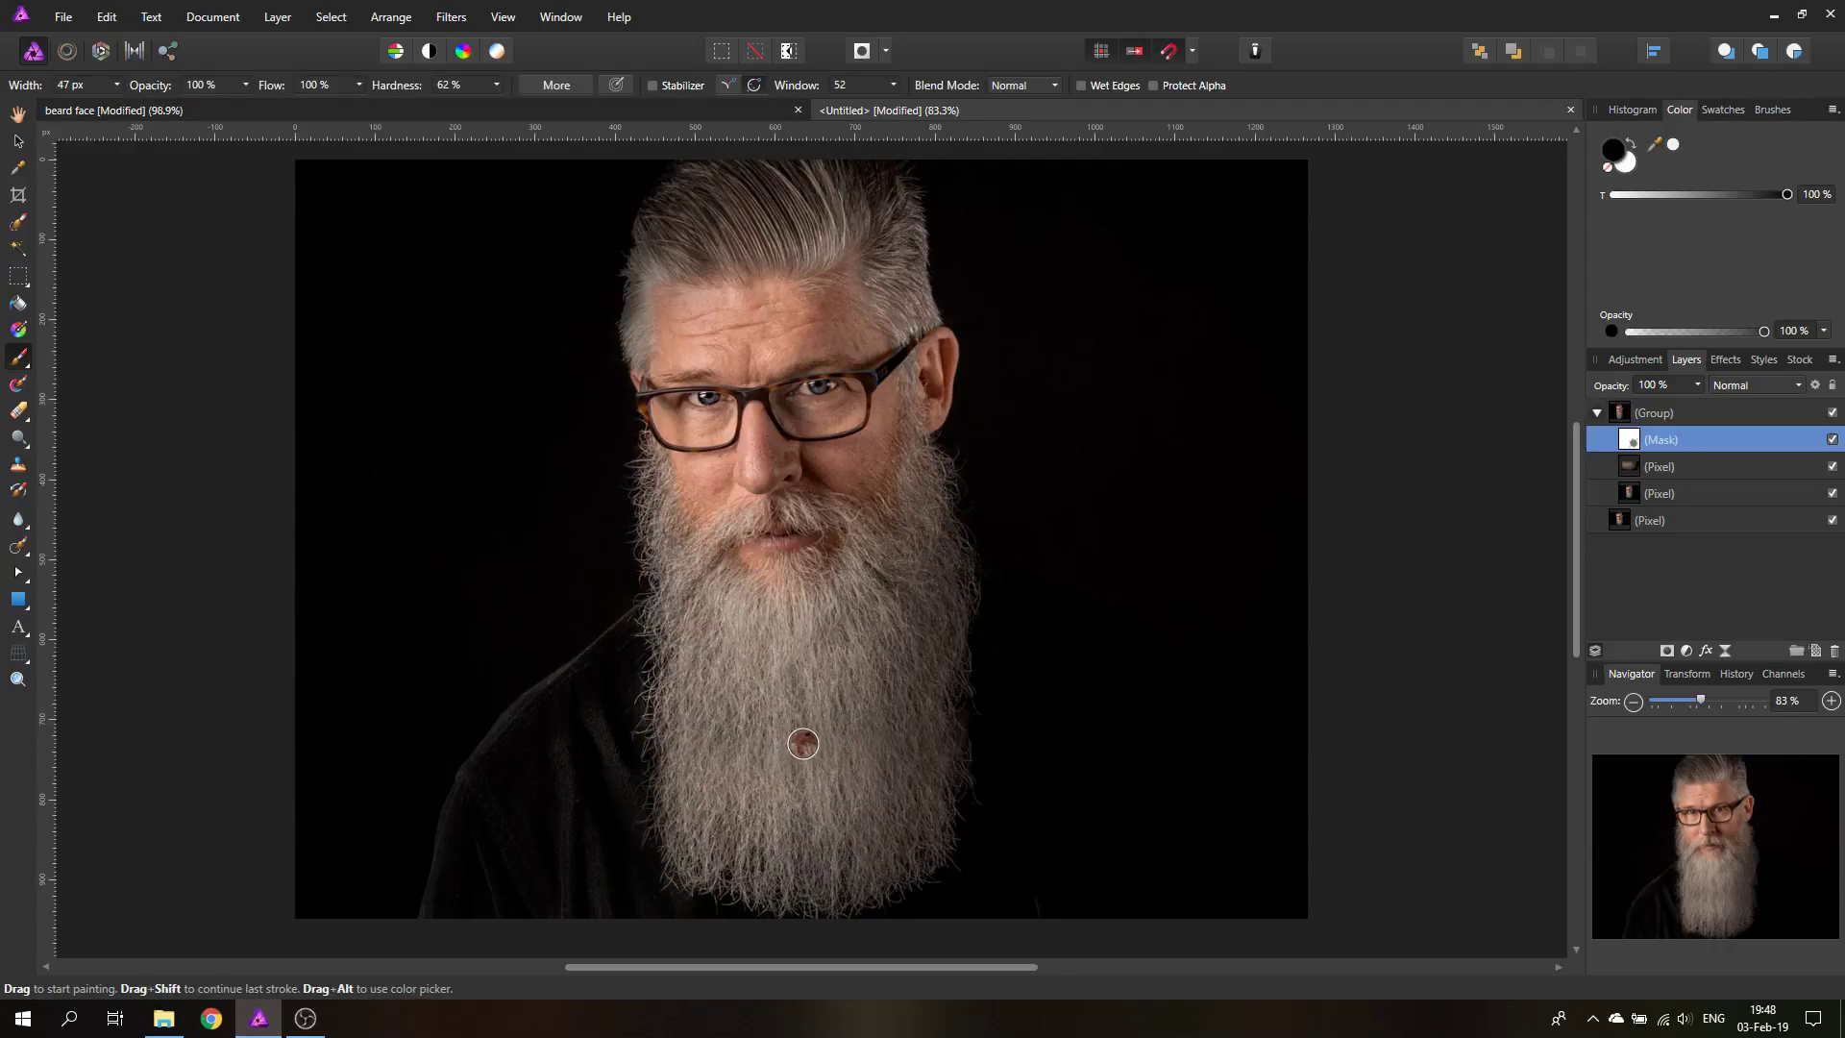
{"action": "scroll", "coordinate": [801, 747], "scroll_direction": "up", "scroll_amount": 4}
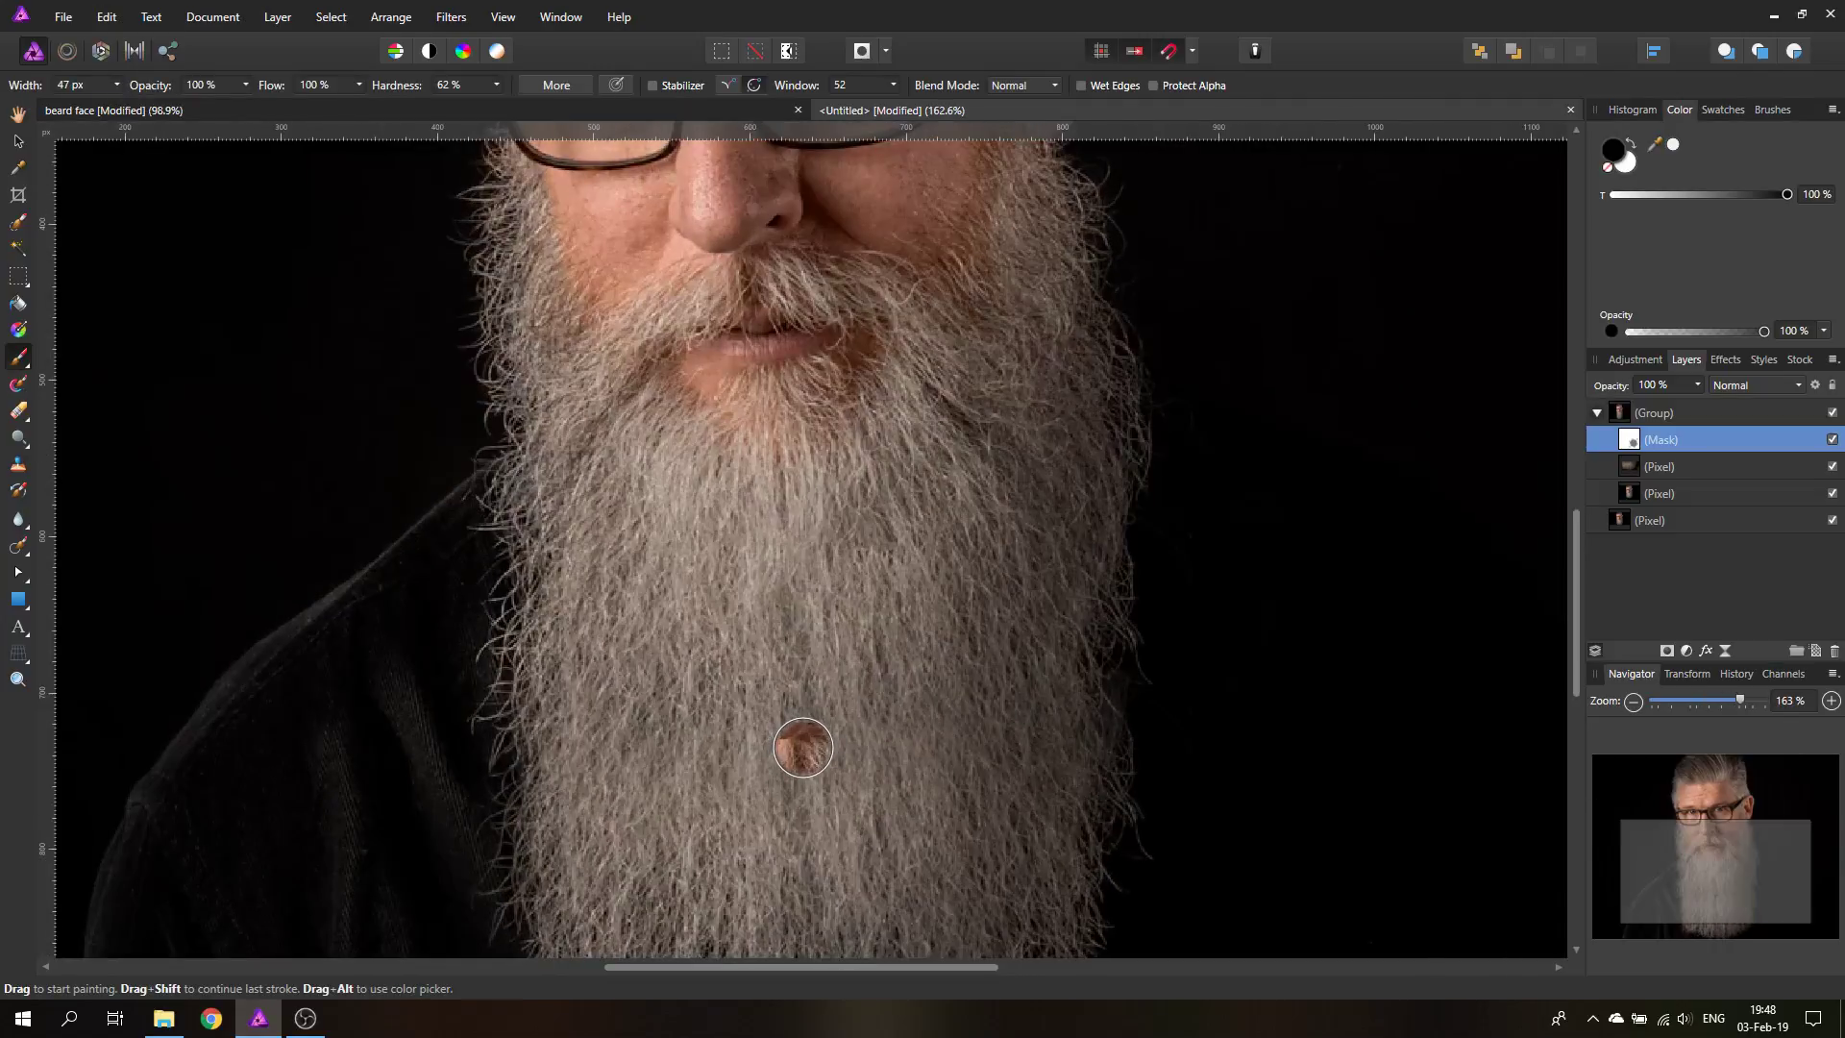
{"action": "mouse_move", "coordinate": [802, 748]}
{"action": "left_mouse_down"}
{"action": "mouse_move", "coordinate": [865, 732]}
{"action": "mouse_move", "coordinate": [776, 747]}
{"action": "mouse_move", "coordinate": [790, 731]}
{"action": "mouse_move", "coordinate": [737, 630]}
{"action": "mouse_move", "coordinate": [817, 645]}
{"action": "mouse_move", "coordinate": [757, 570]}
{"action": "mouse_move", "coordinate": [789, 597]}
{"action": "left_mouse_up"}
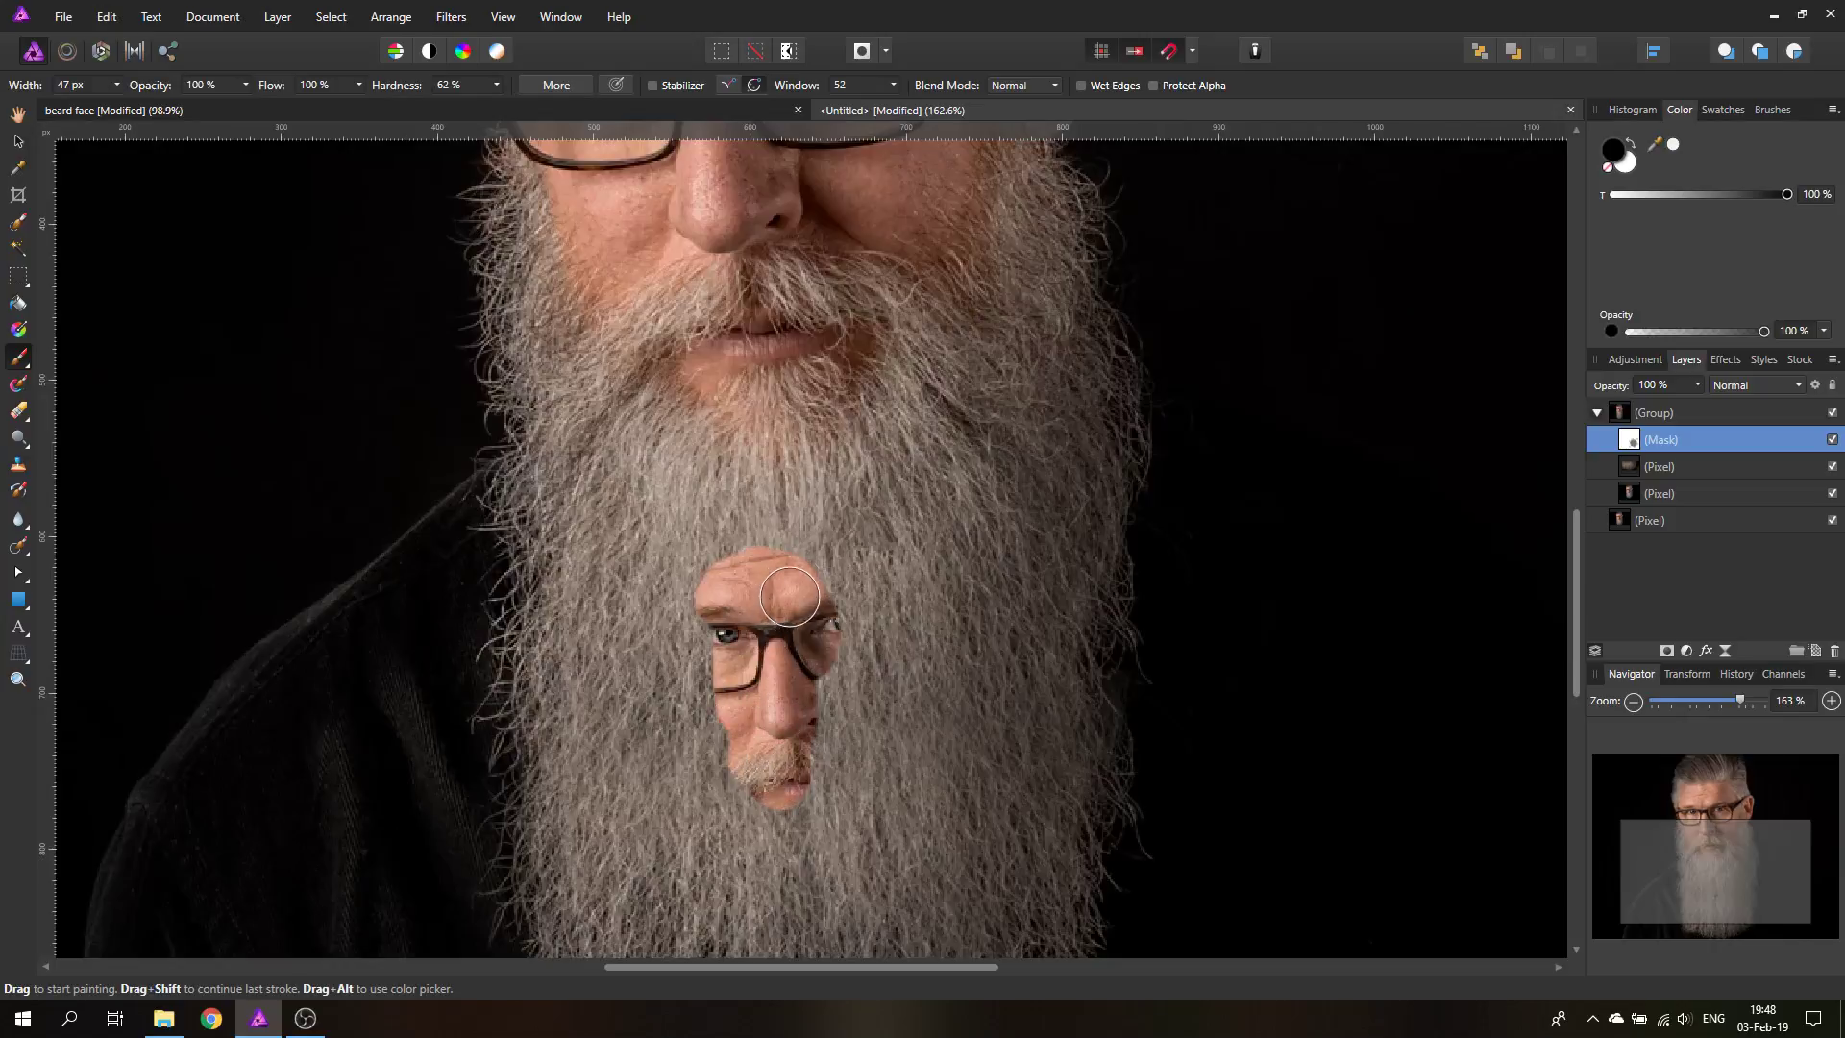
Step: Paint black on the group's mask with a 0% hardness brush, enlarged from 47 to 220 px, to reveal the rest of the small face
{"action": "left_click", "coordinate": [495, 84]}
{"action": "left_click_drag", "start_coordinate": [503, 105], "coordinate": [372, 113]}
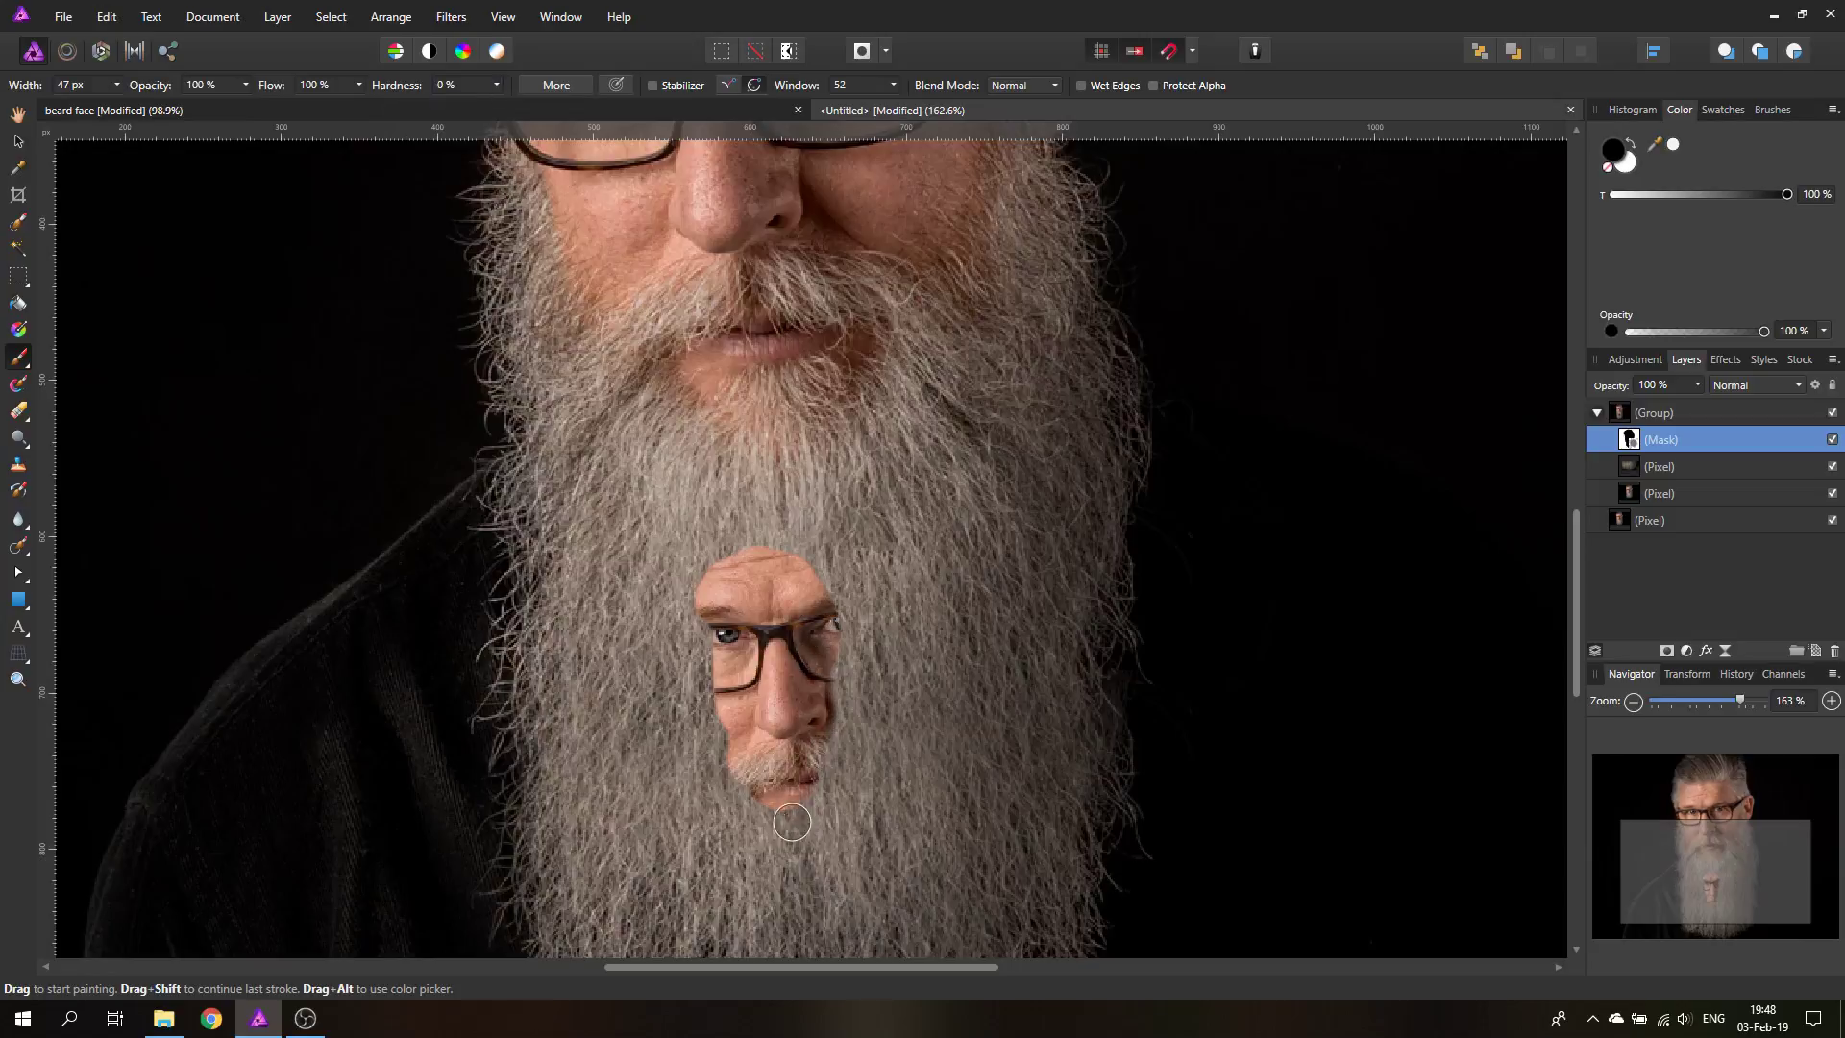
{"action": "mouse_move", "coordinate": [792, 822]}
{"action": "left_mouse_down"}
{"action": "mouse_move", "coordinate": [773, 862]}
{"action": "mouse_move", "coordinate": [803, 797]}
{"action": "mouse_move", "coordinate": [793, 878]}
{"action": "mouse_move", "coordinate": [817, 866]}
{"action": "mouse_move", "coordinate": [833, 798]}
{"action": "mouse_move", "coordinate": [814, 774]}
{"action": "mouse_move", "coordinate": [848, 630]}
{"action": "mouse_move", "coordinate": [832, 581]}
{"action": "mouse_move", "coordinate": [836, 759]}
{"action": "left_mouse_up"}
{"action": "left_click", "coordinate": [116, 84]}
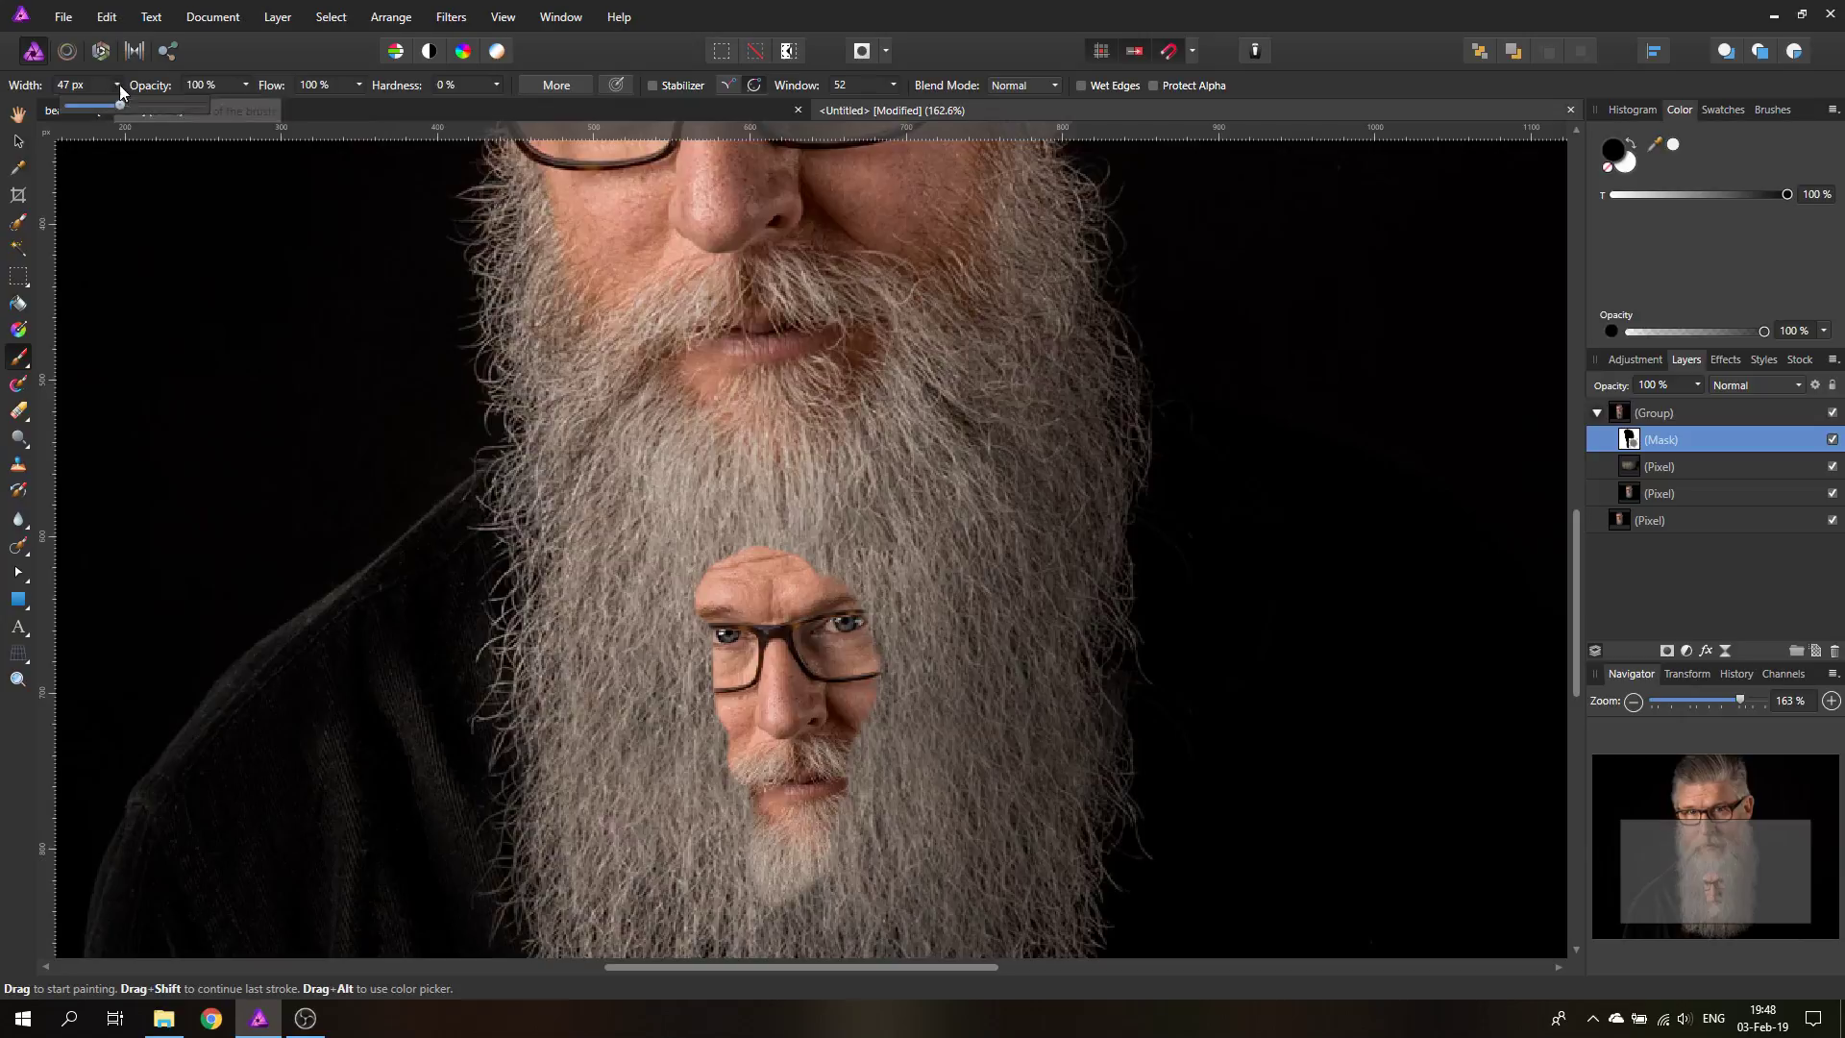
{"action": "mouse_move", "coordinate": [812, 663]}
{"action": "left_mouse_down"}
{"action": "mouse_move", "coordinate": [707, 692]}
{"action": "mouse_move", "coordinate": [697, 663]}
{"action": "mouse_move", "coordinate": [721, 636]}
{"action": "mouse_move", "coordinate": [740, 817]}
{"action": "mouse_move", "coordinate": [711, 769]}
{"action": "mouse_move", "coordinate": [845, 759]}
{"action": "mouse_move", "coordinate": [862, 716]}
{"action": "mouse_move", "coordinate": [914, 692]}
{"action": "mouse_move", "coordinate": [877, 844]}
{"action": "mouse_move", "coordinate": [895, 658]}
{"action": "mouse_move", "coordinate": [845, 567]}
{"action": "mouse_move", "coordinate": [730, 543]}
{"action": "mouse_move", "coordinate": [894, 557]}
{"action": "mouse_move", "coordinate": [768, 547]}
{"action": "mouse_move", "coordinate": [807, 542]}
{"action": "mouse_move", "coordinate": [725, 591]}
{"action": "mouse_move", "coordinate": [690, 546]}
{"action": "mouse_move", "coordinate": [699, 577]}
{"action": "mouse_move", "coordinate": [913, 562]}
{"action": "mouse_move", "coordinate": [892, 561]}
{"action": "mouse_move", "coordinate": [912, 565]}
{"action": "mouse_move", "coordinate": [912, 624]}
{"action": "mouse_move", "coordinate": [922, 610]}
{"action": "mouse_move", "coordinate": [889, 695]}
{"action": "left_mouse_up"}
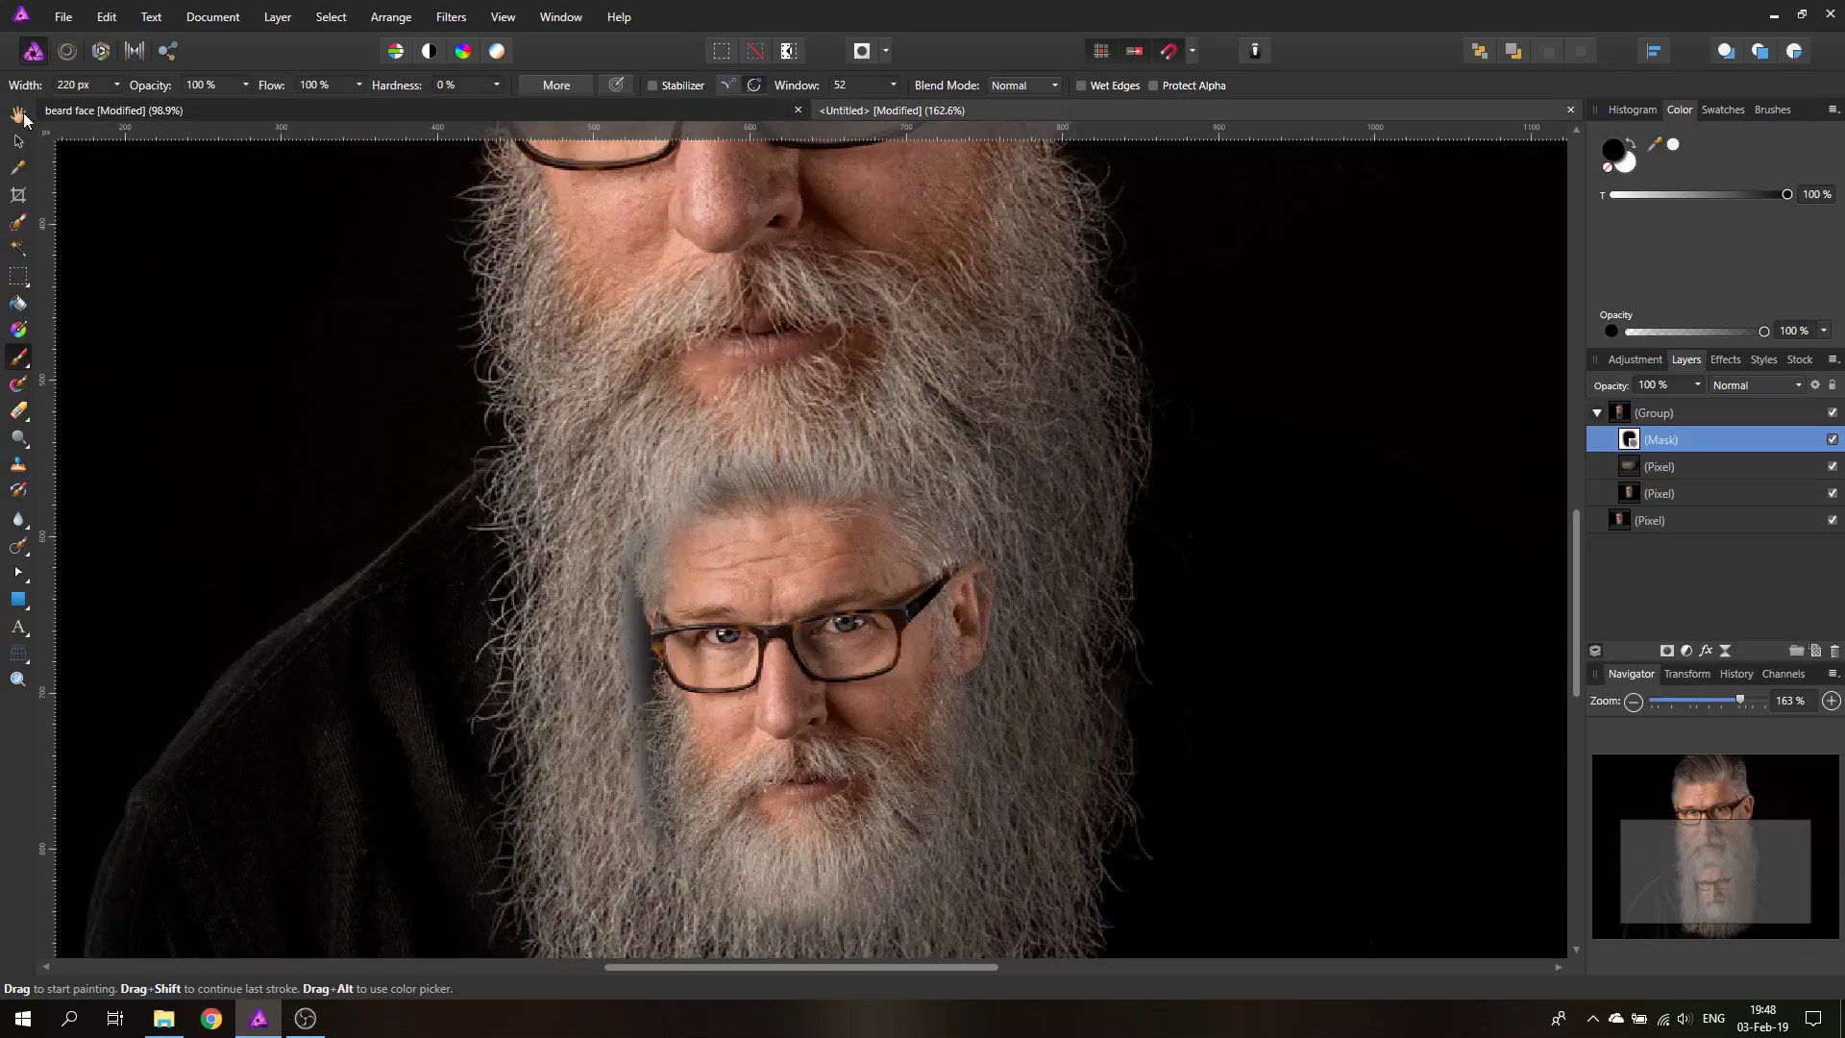
Step: Paint white on the mask to hide the small face's ear with a 220 px brush, and its dark side edge and hair with a 42 px brush
{"action": "left_click", "coordinate": [1637, 146]}
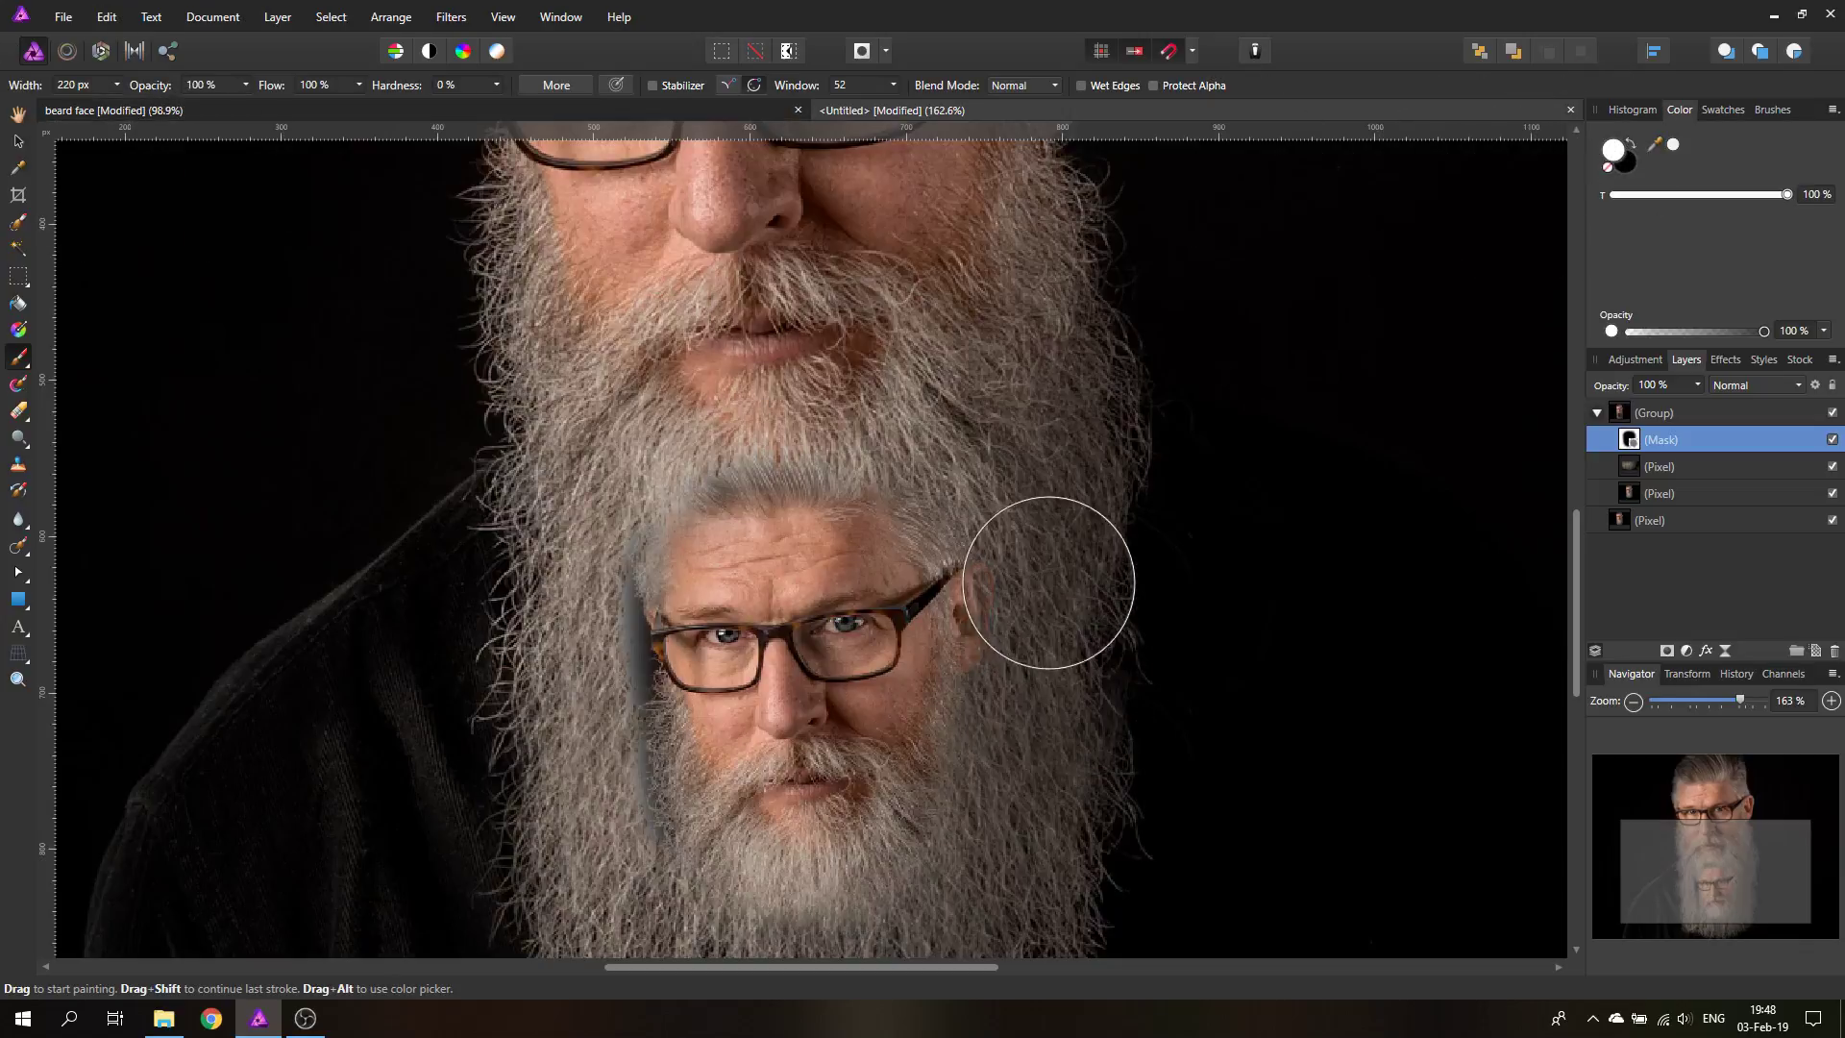
{"action": "mouse_move", "coordinate": [1050, 564]}
{"action": "left_mouse_down"}
{"action": "mouse_move", "coordinate": [1054, 660]}
{"action": "mouse_move", "coordinate": [1058, 630]}
{"action": "left_mouse_up"}
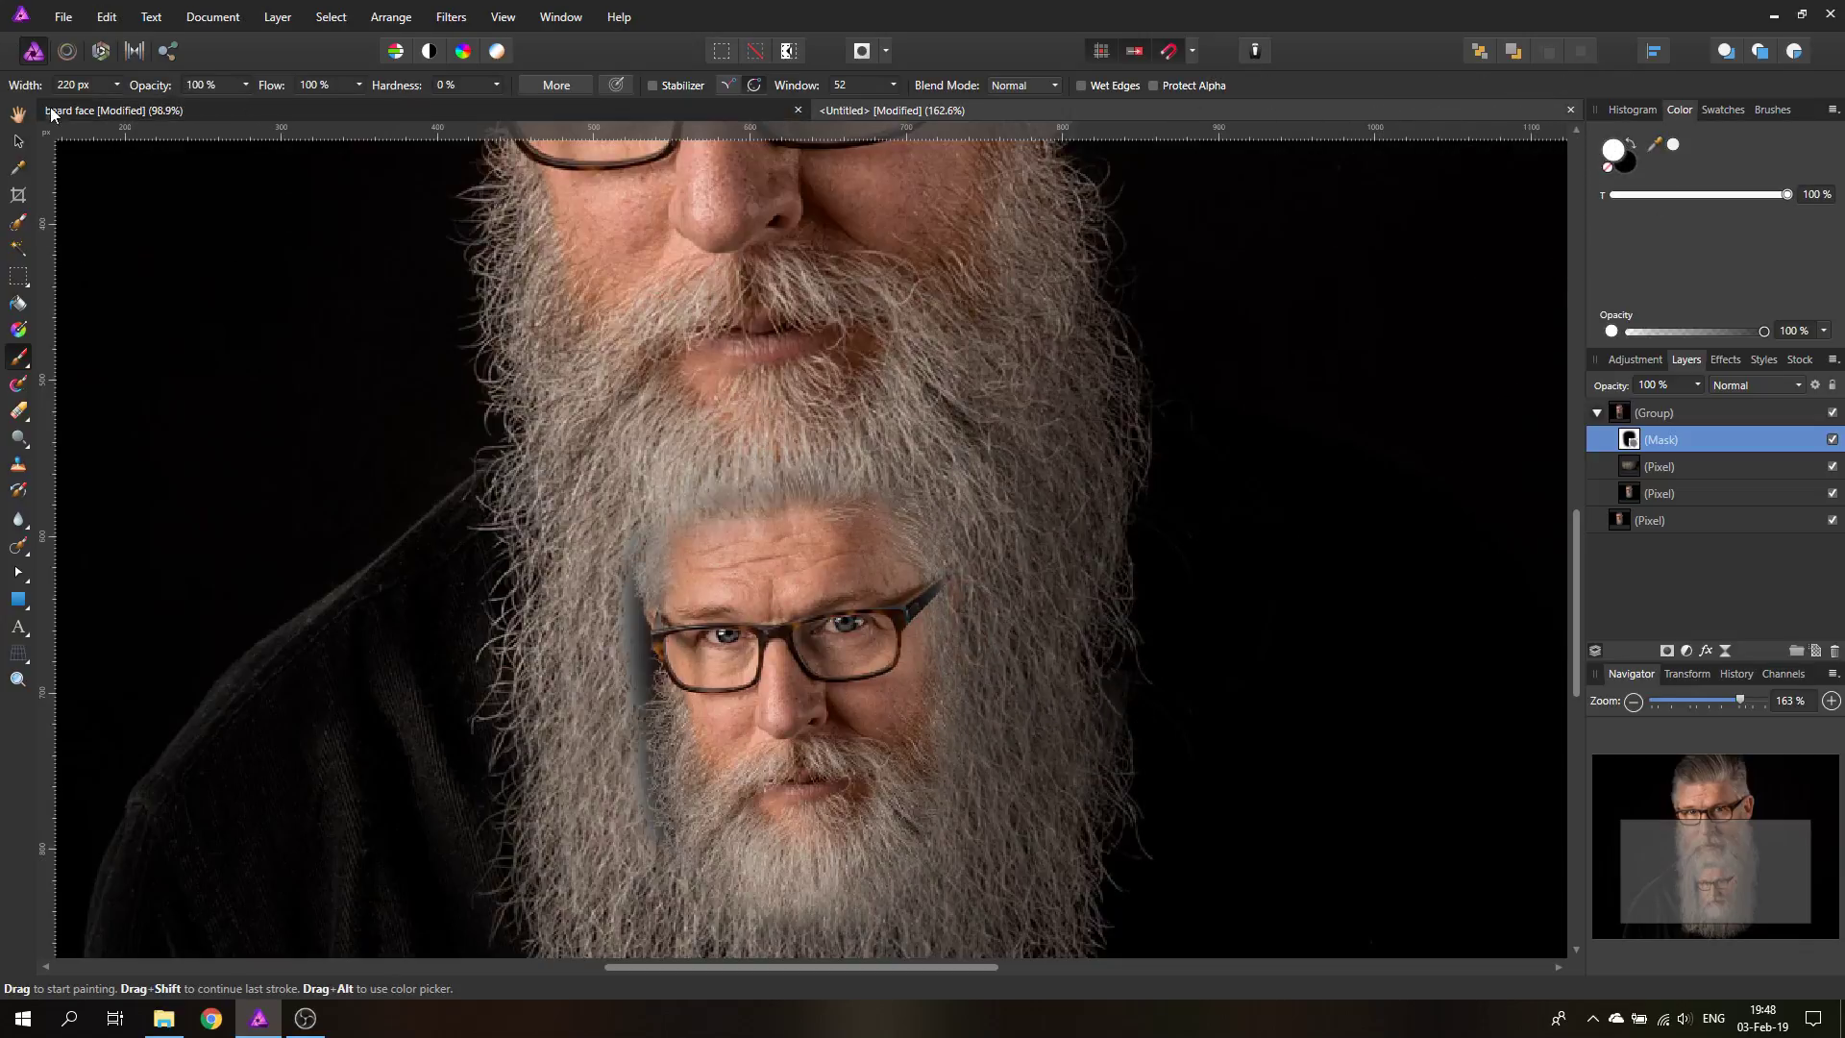
{"action": "left_click", "coordinate": [117, 85]}
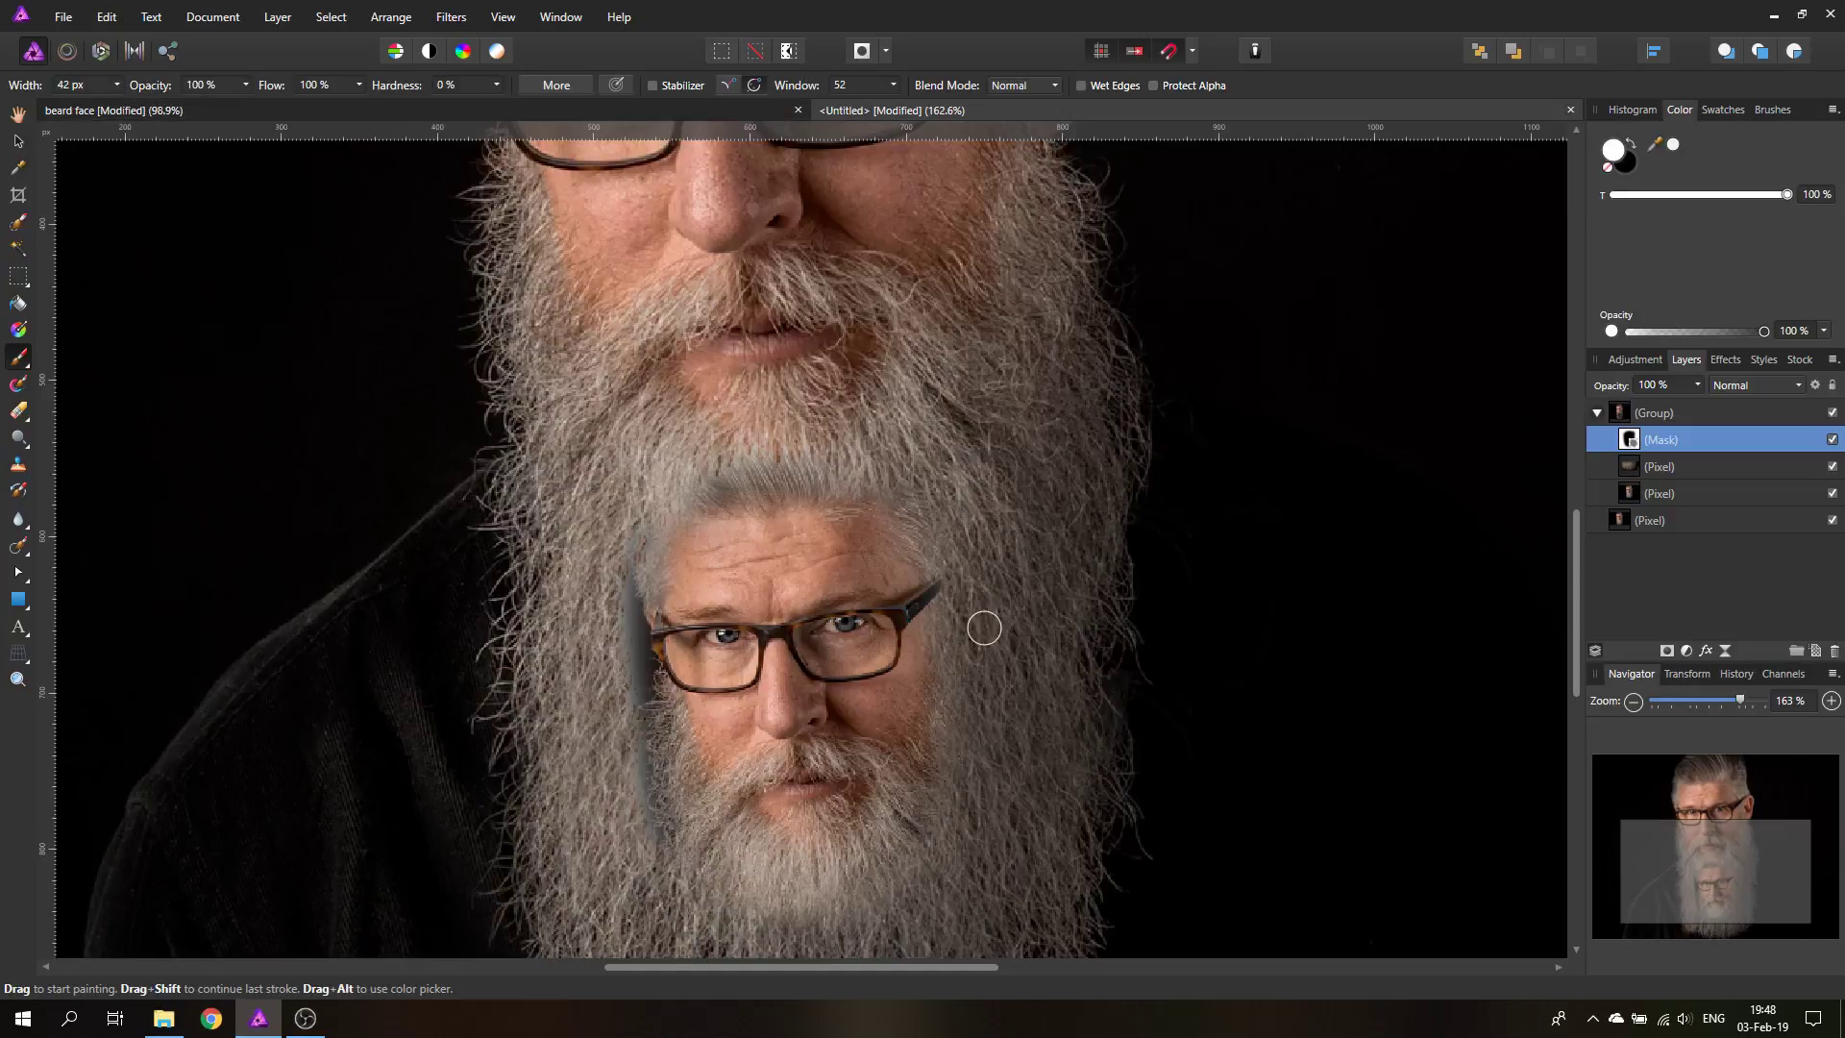
{"action": "mouse_move", "coordinate": [678, 752]}
{"action": "left_mouse_down"}
{"action": "mouse_move", "coordinate": [597, 626]}
{"action": "mouse_move", "coordinate": [641, 537]}
{"action": "mouse_move", "coordinate": [636, 596]}
{"action": "left_mouse_up"}
{"action": "mouse_move", "coordinate": [627, 661]}
{"action": "left_mouse_down"}
{"action": "mouse_move", "coordinate": [636, 677]}
{"action": "mouse_move", "coordinate": [624, 636]}
{"action": "left_mouse_up"}
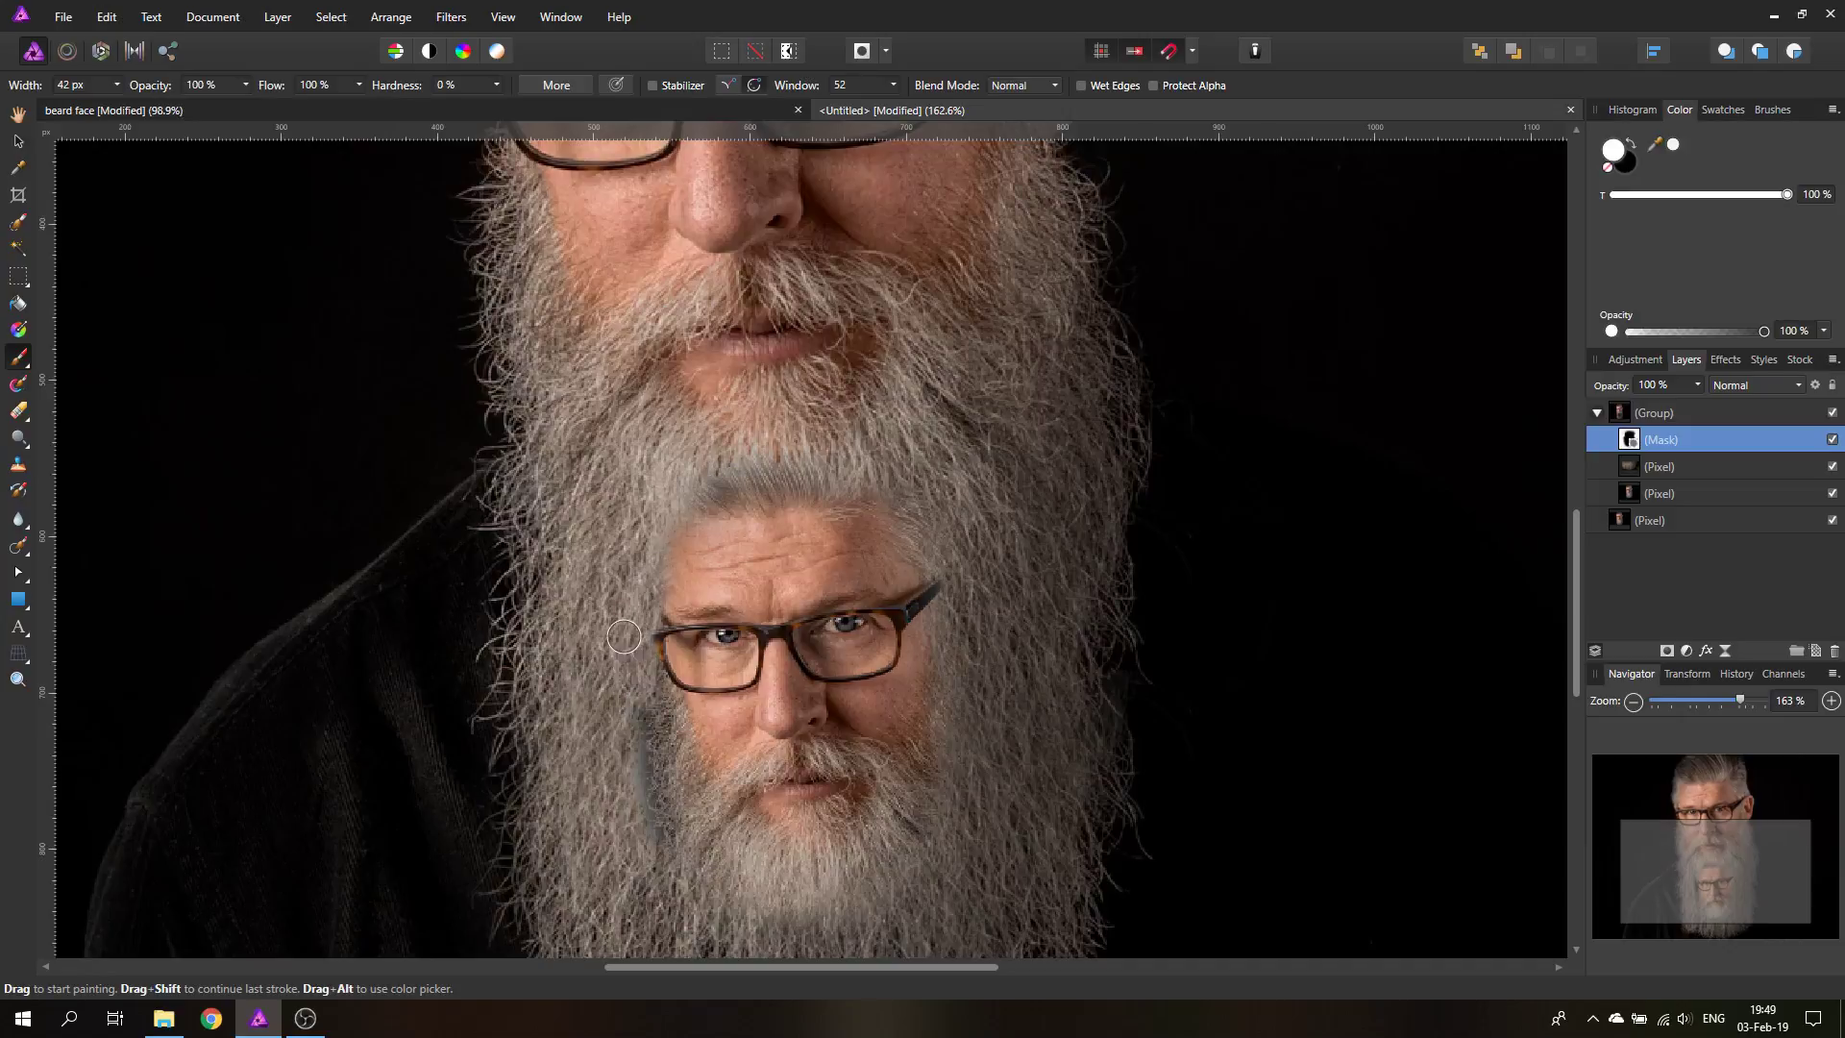
{"action": "left_click_drag", "start_coordinate": [645, 704], "coordinate": [647, 727]}
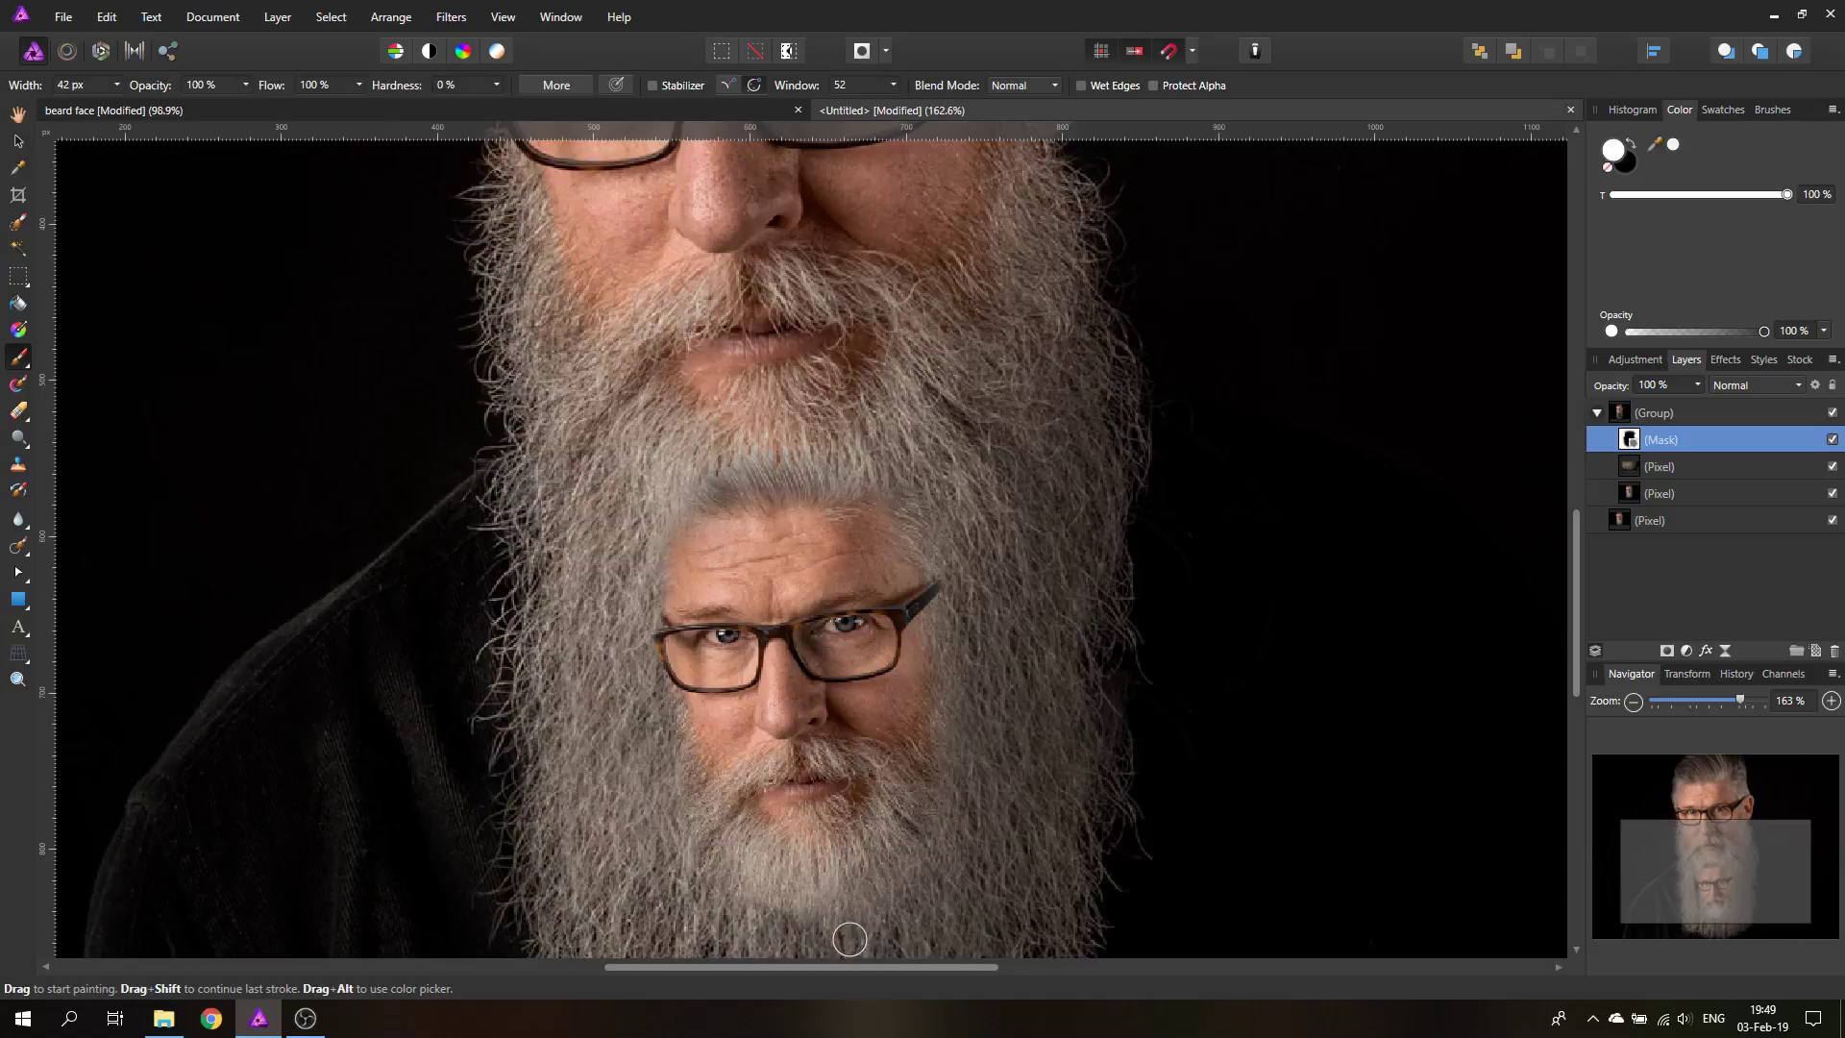
{"action": "left_click_drag", "start_coordinate": [719, 481], "coordinate": [859, 476]}
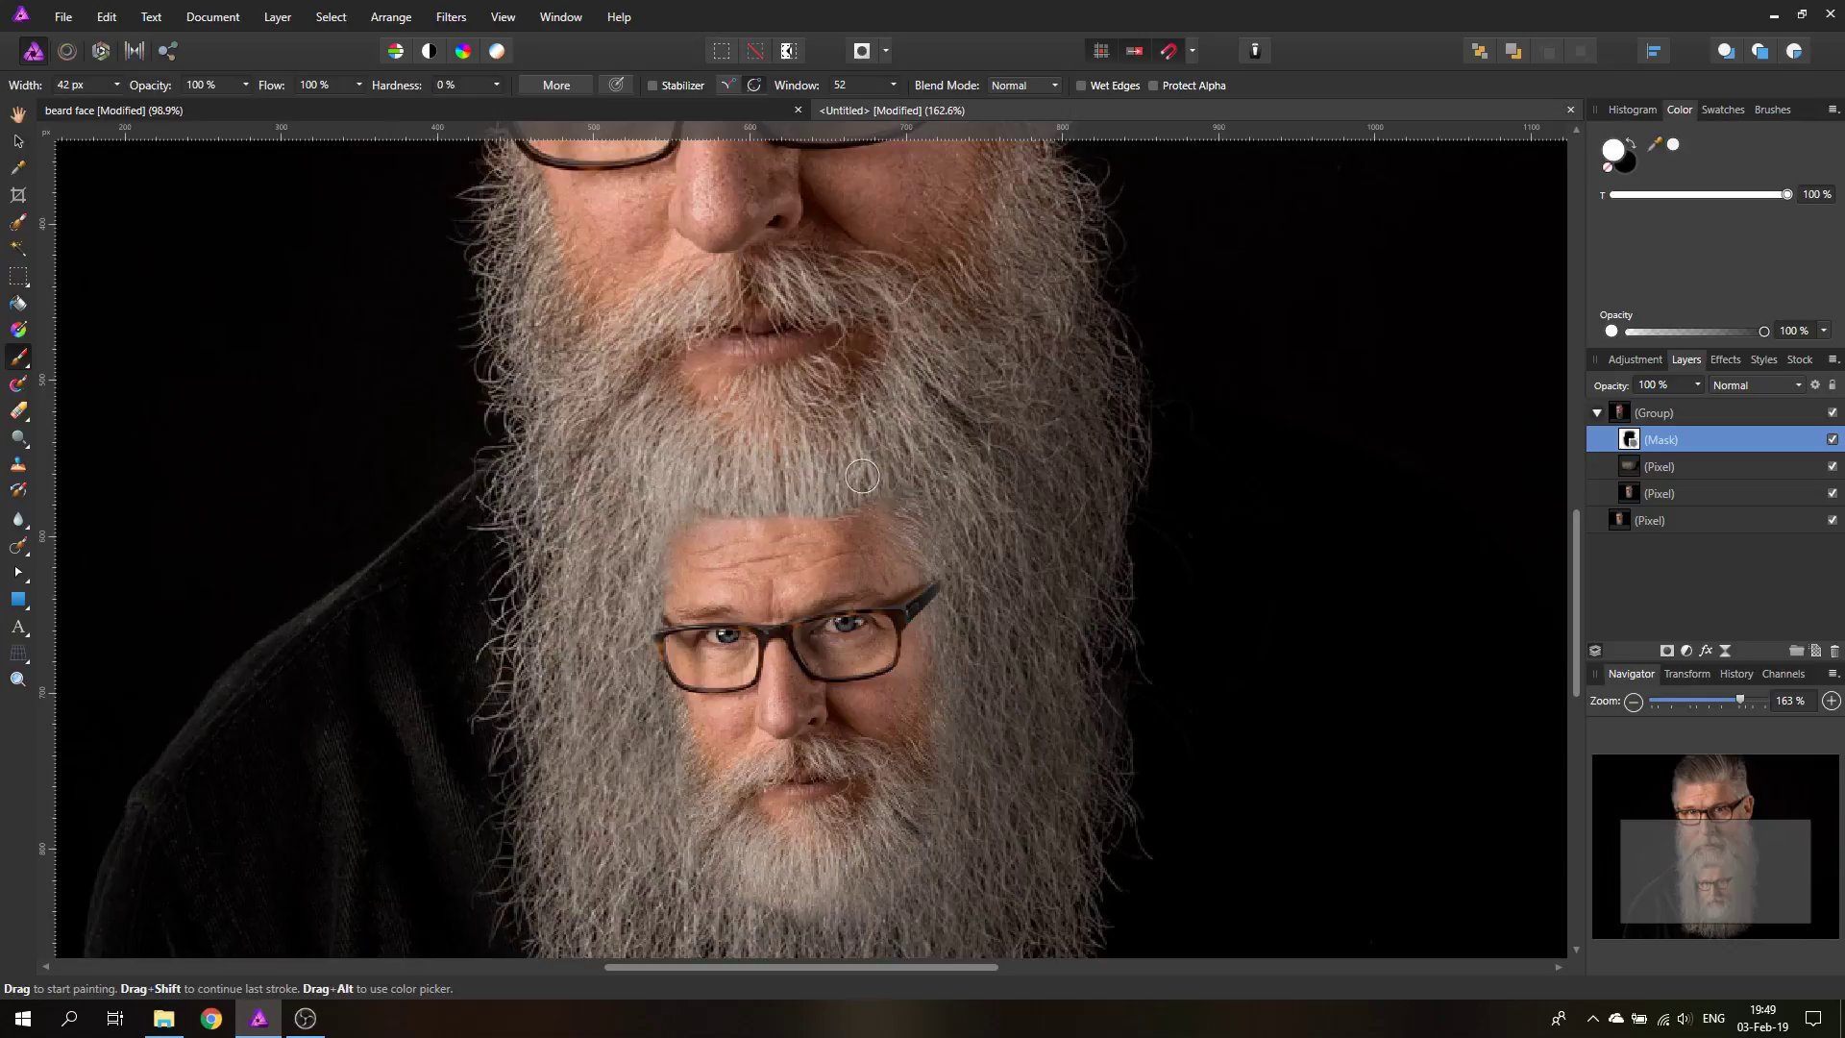
Step: Paint black on the mask with a 61% hardness brush, reduced to 5 px, to restore the outer corner of the small face's glasses
{"action": "scroll", "coordinate": [663, 653], "scroll_direction": "up", "scroll_amount": 5}
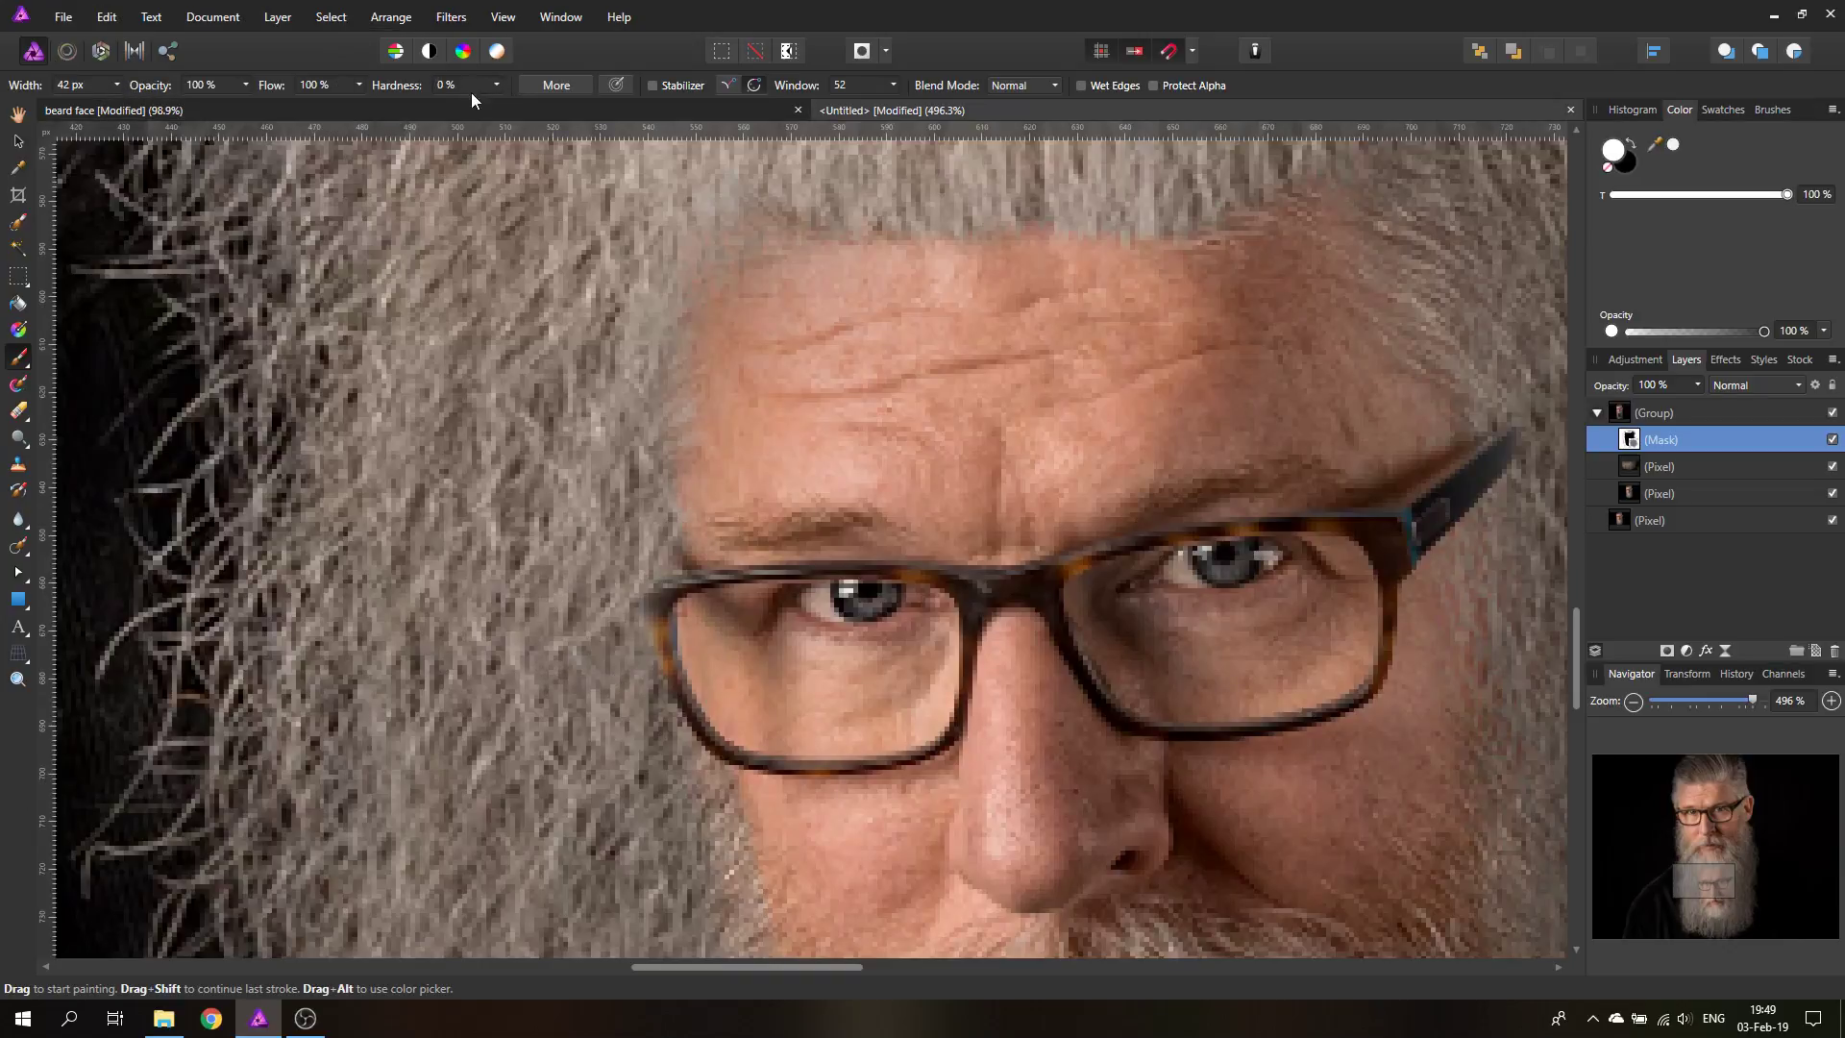
{"action": "left_click", "coordinate": [495, 84]}
{"action": "left_click_drag", "start_coordinate": [510, 104], "coordinate": [581, 108]}
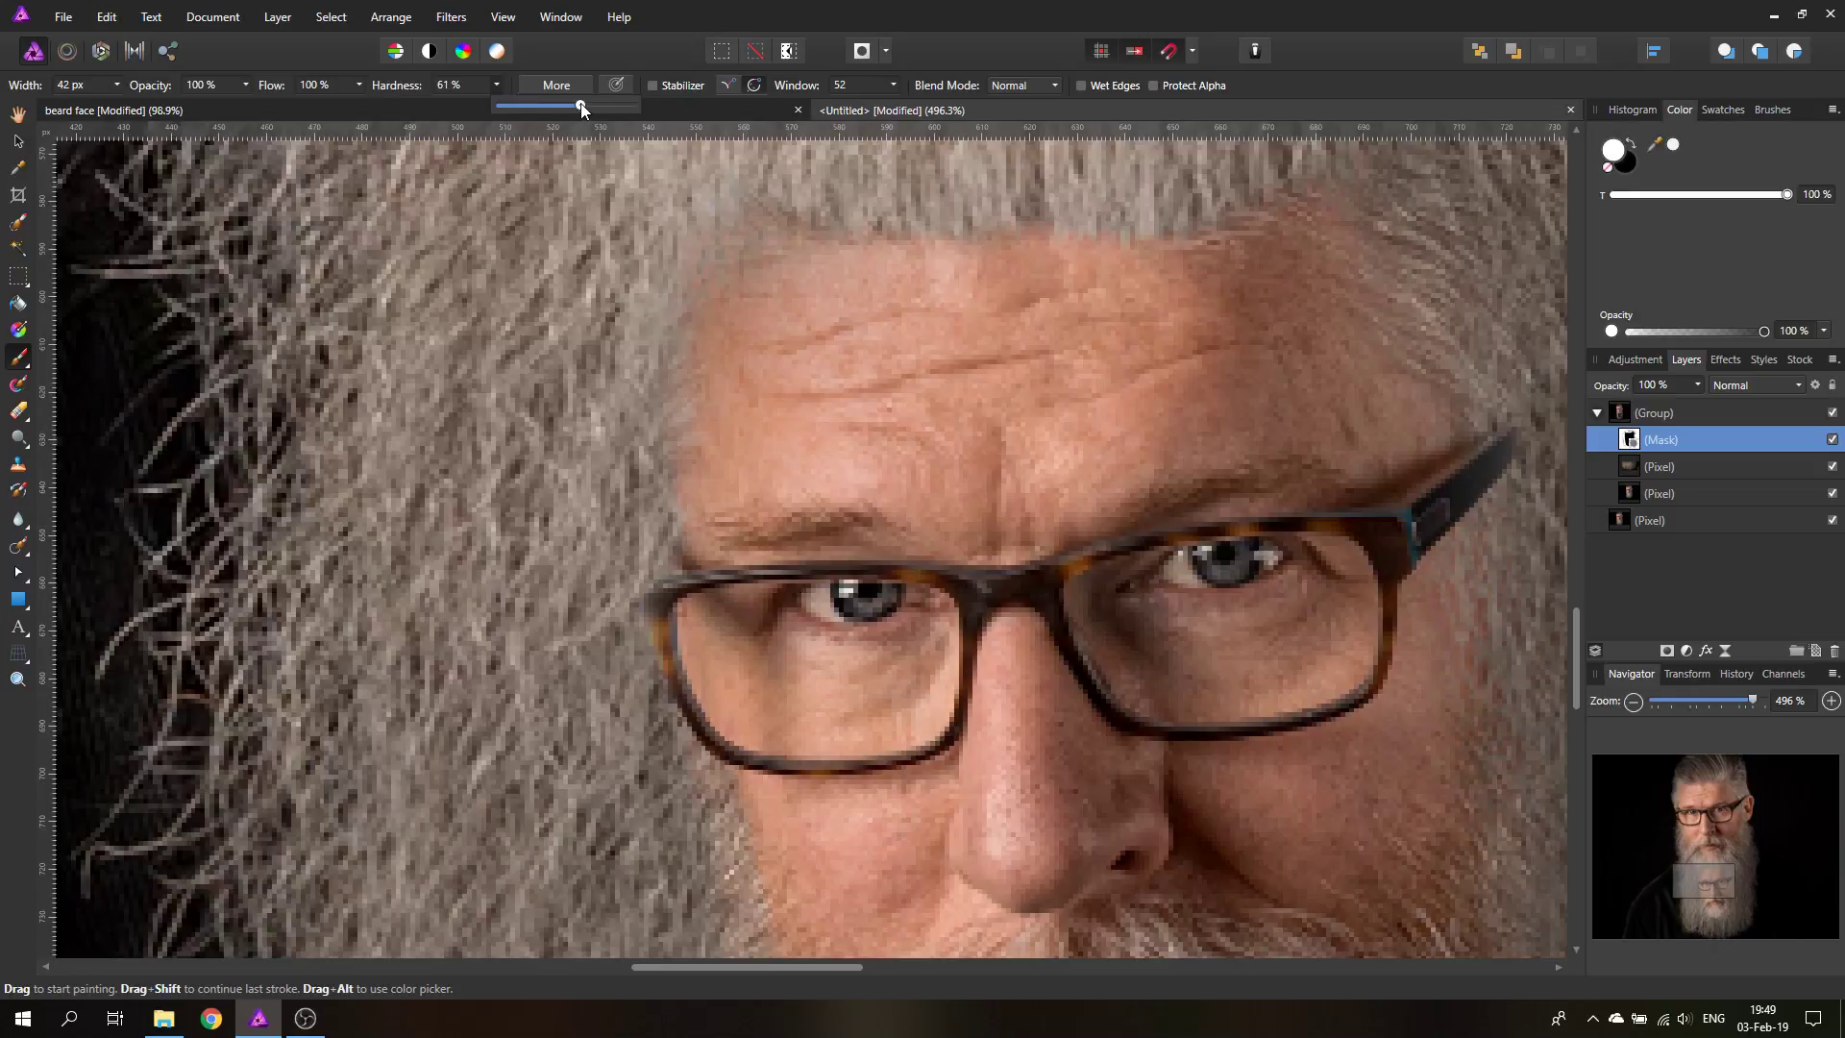
{"action": "left_click", "coordinate": [116, 84]}
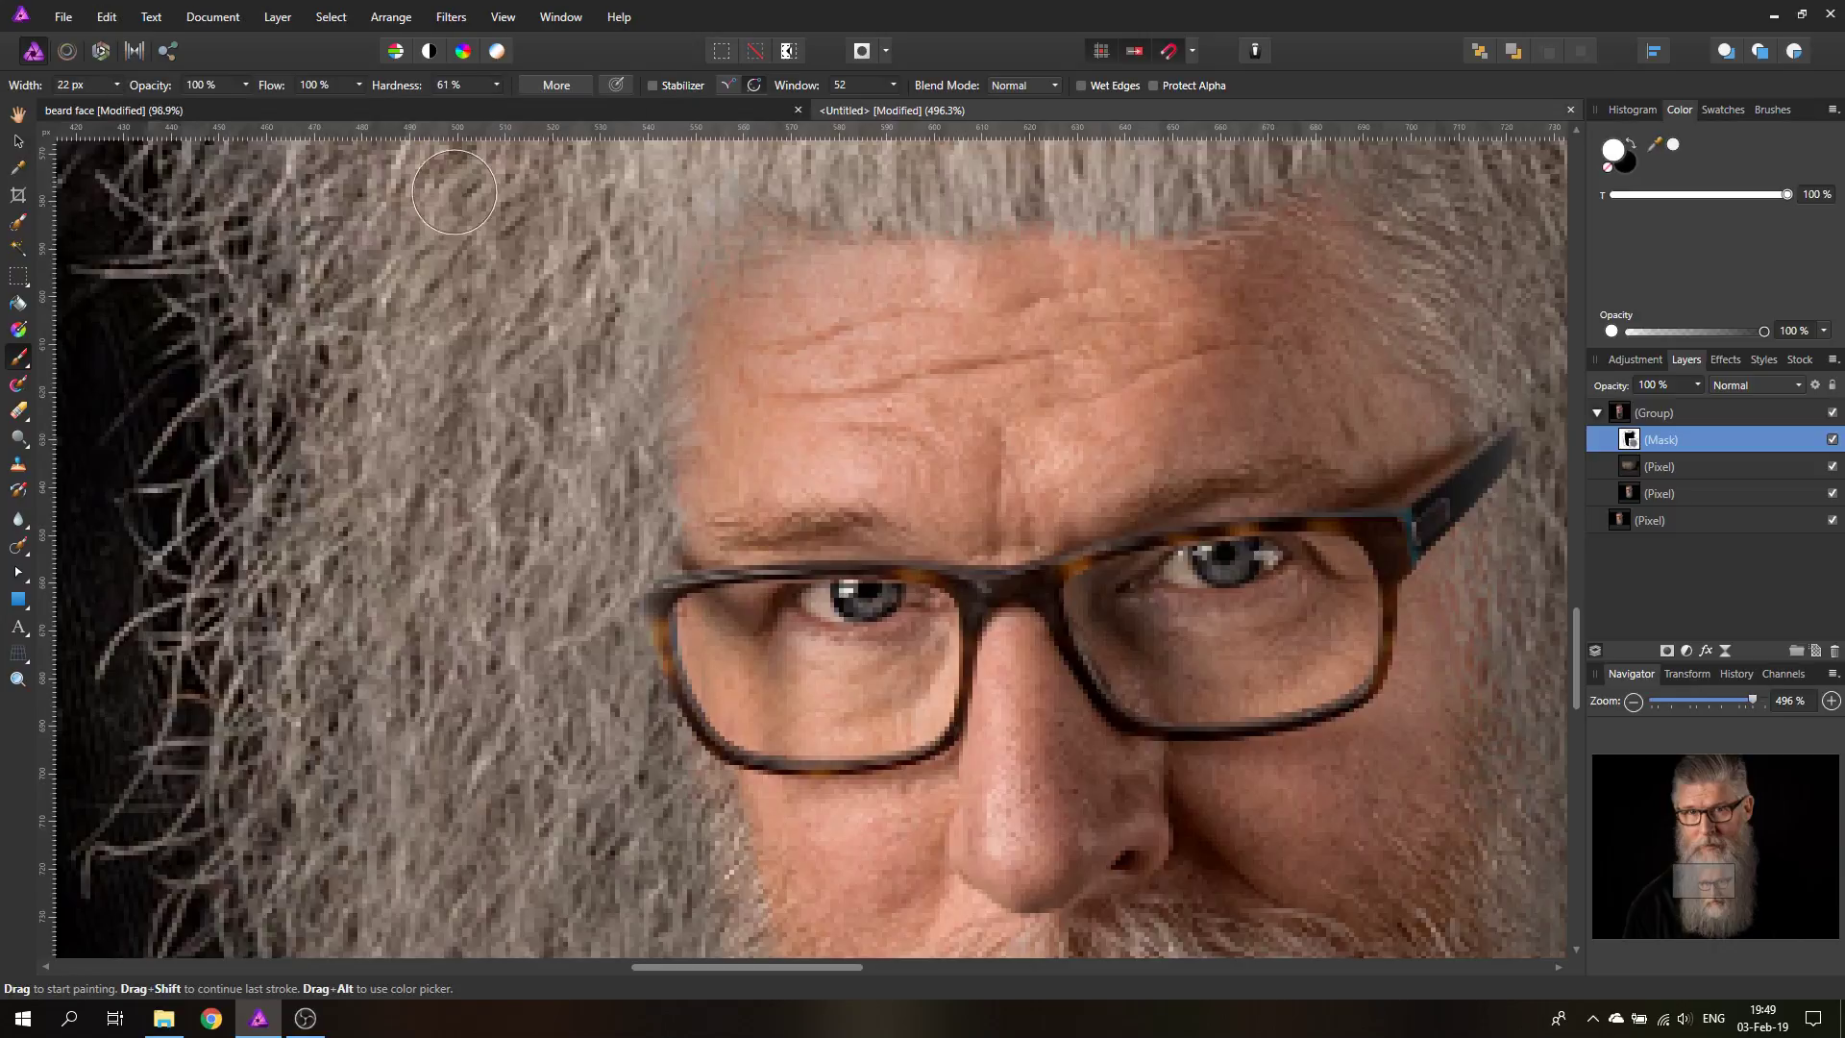
{"action": "left_click", "coordinate": [1633, 145]}
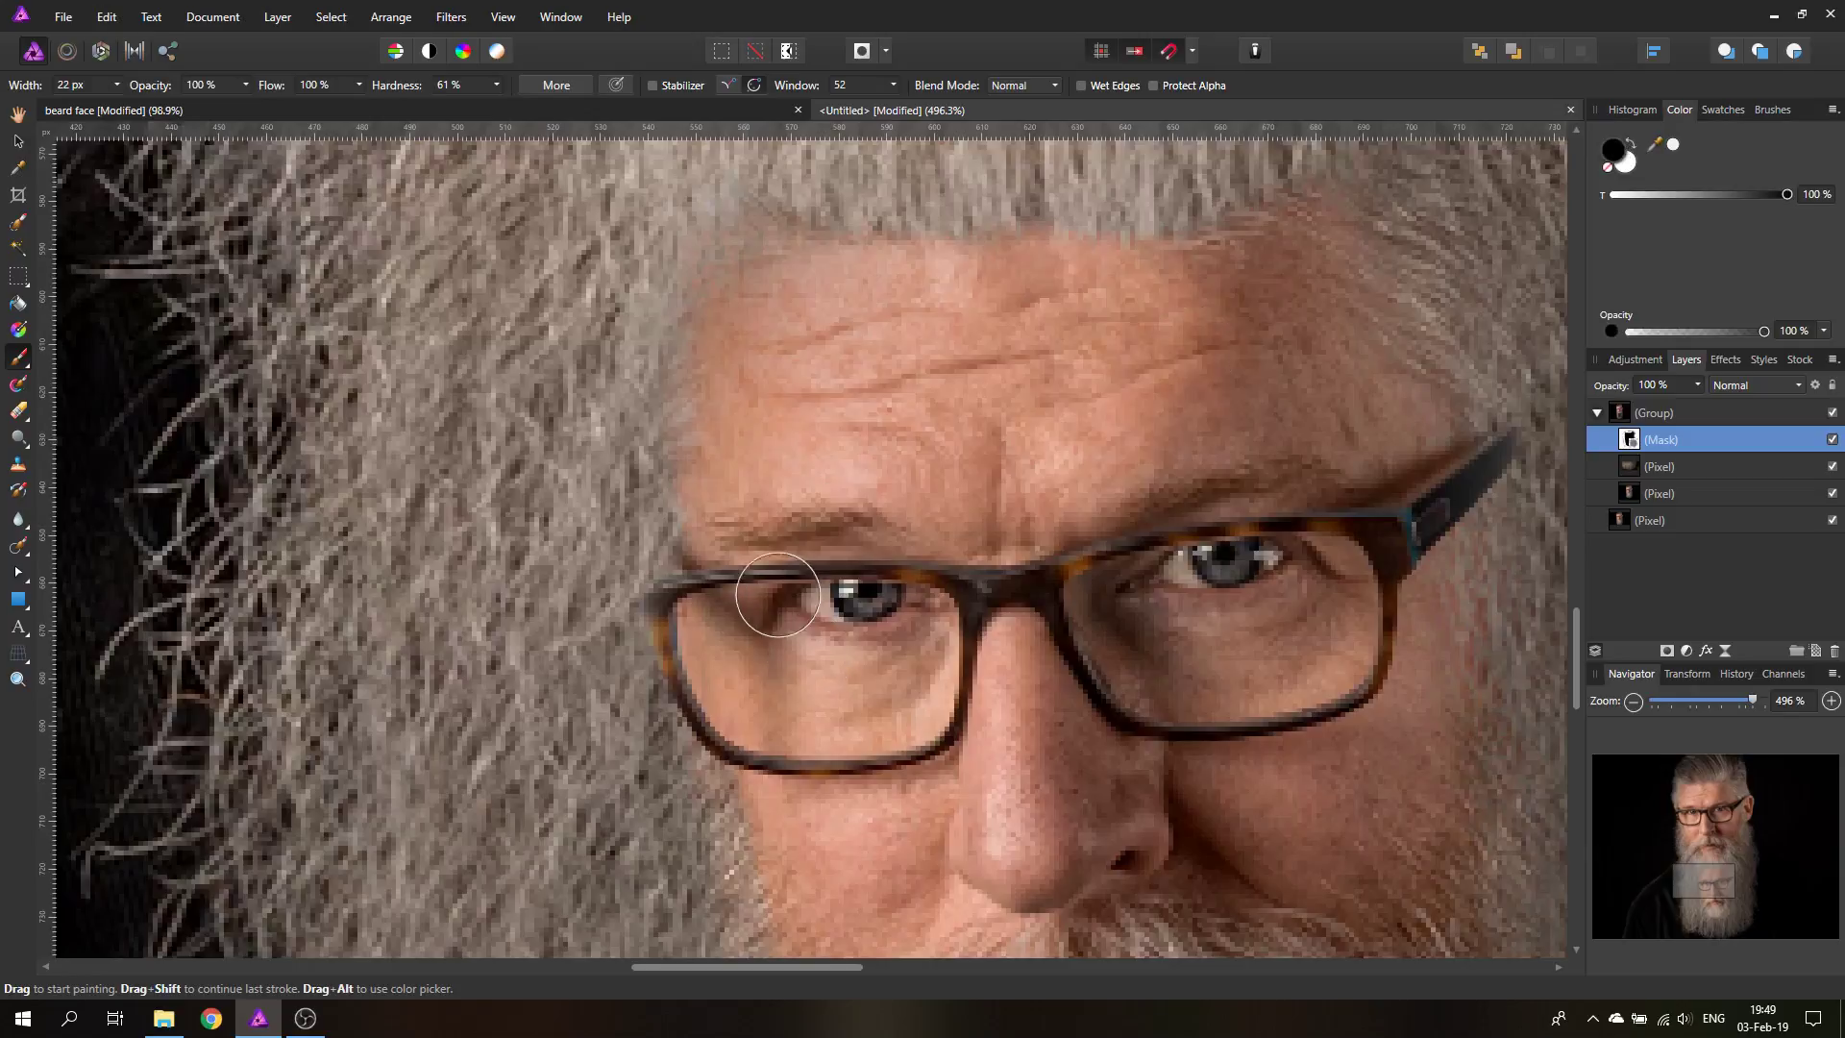
{"action": "left_click", "coordinate": [116, 85]}
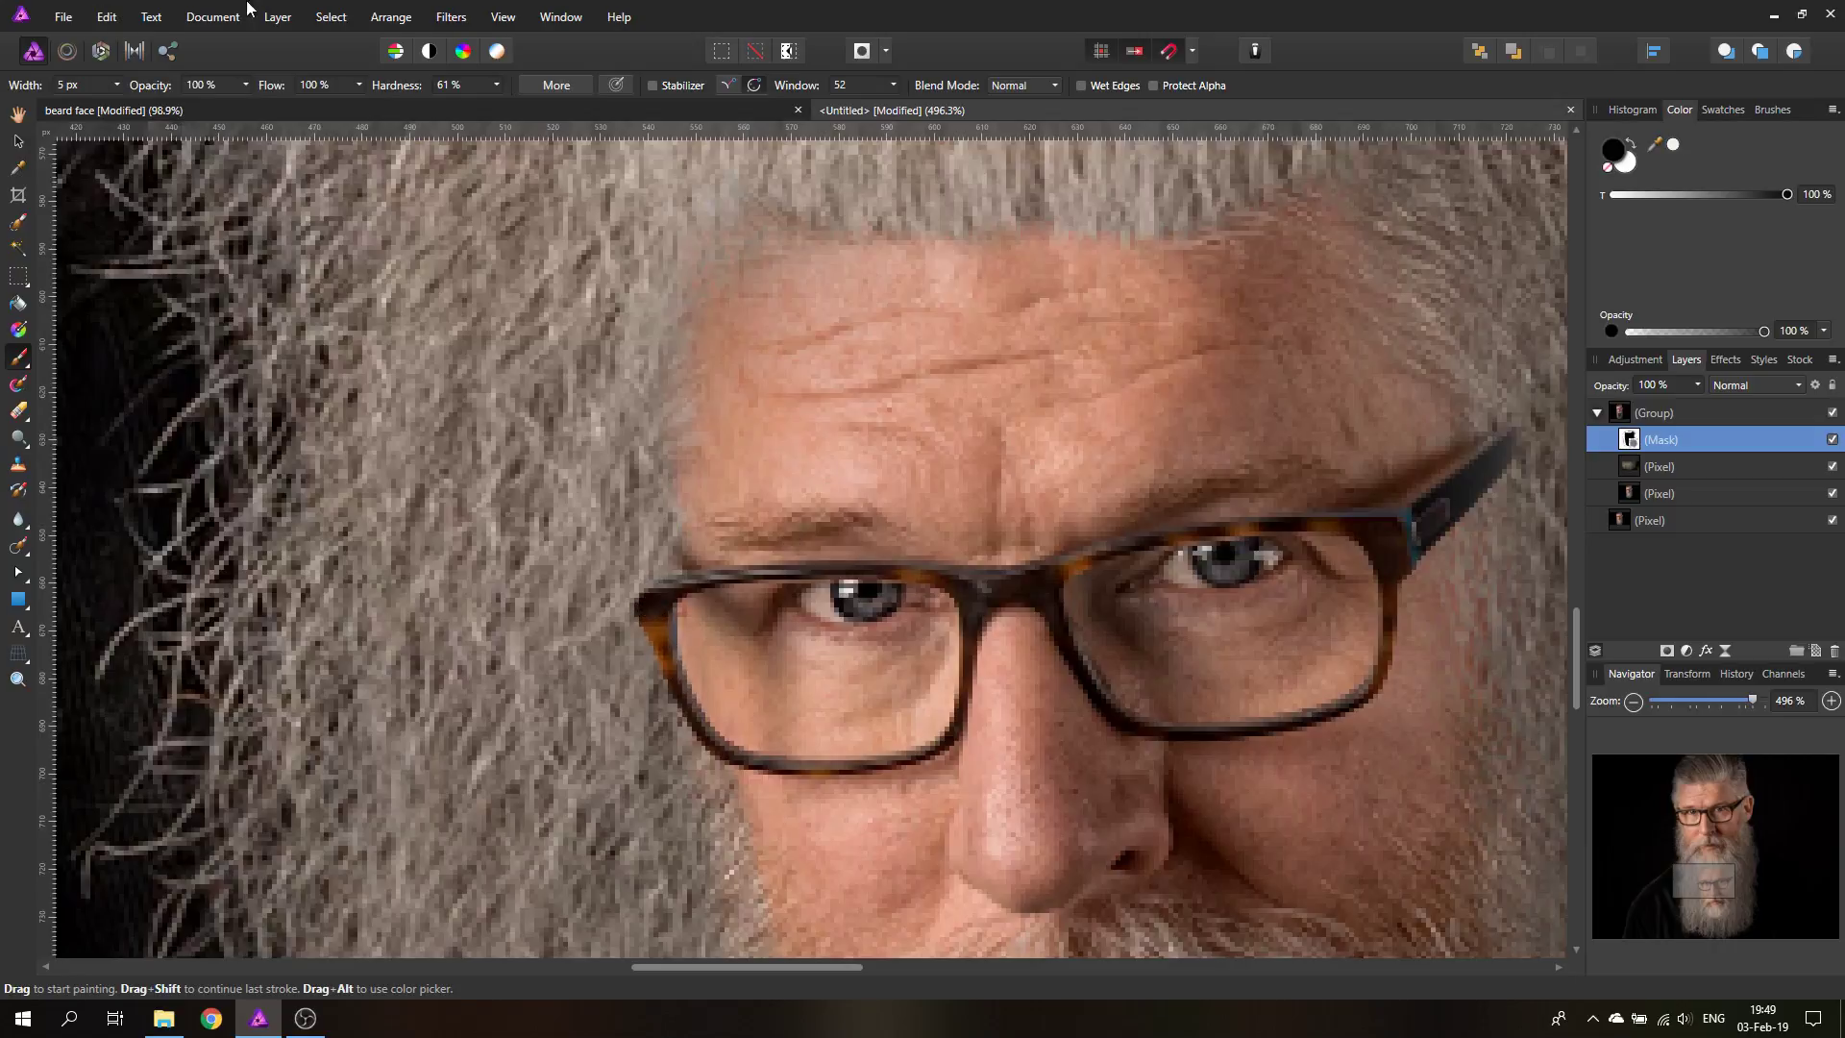
Step: Switch to the Painting brush category and choose the textured Paint 10 brush
{"action": "left_click", "coordinate": [116, 86]}
{"action": "left_click", "coordinate": [687, 293]}
{"action": "left_click", "coordinate": [1764, 110]}
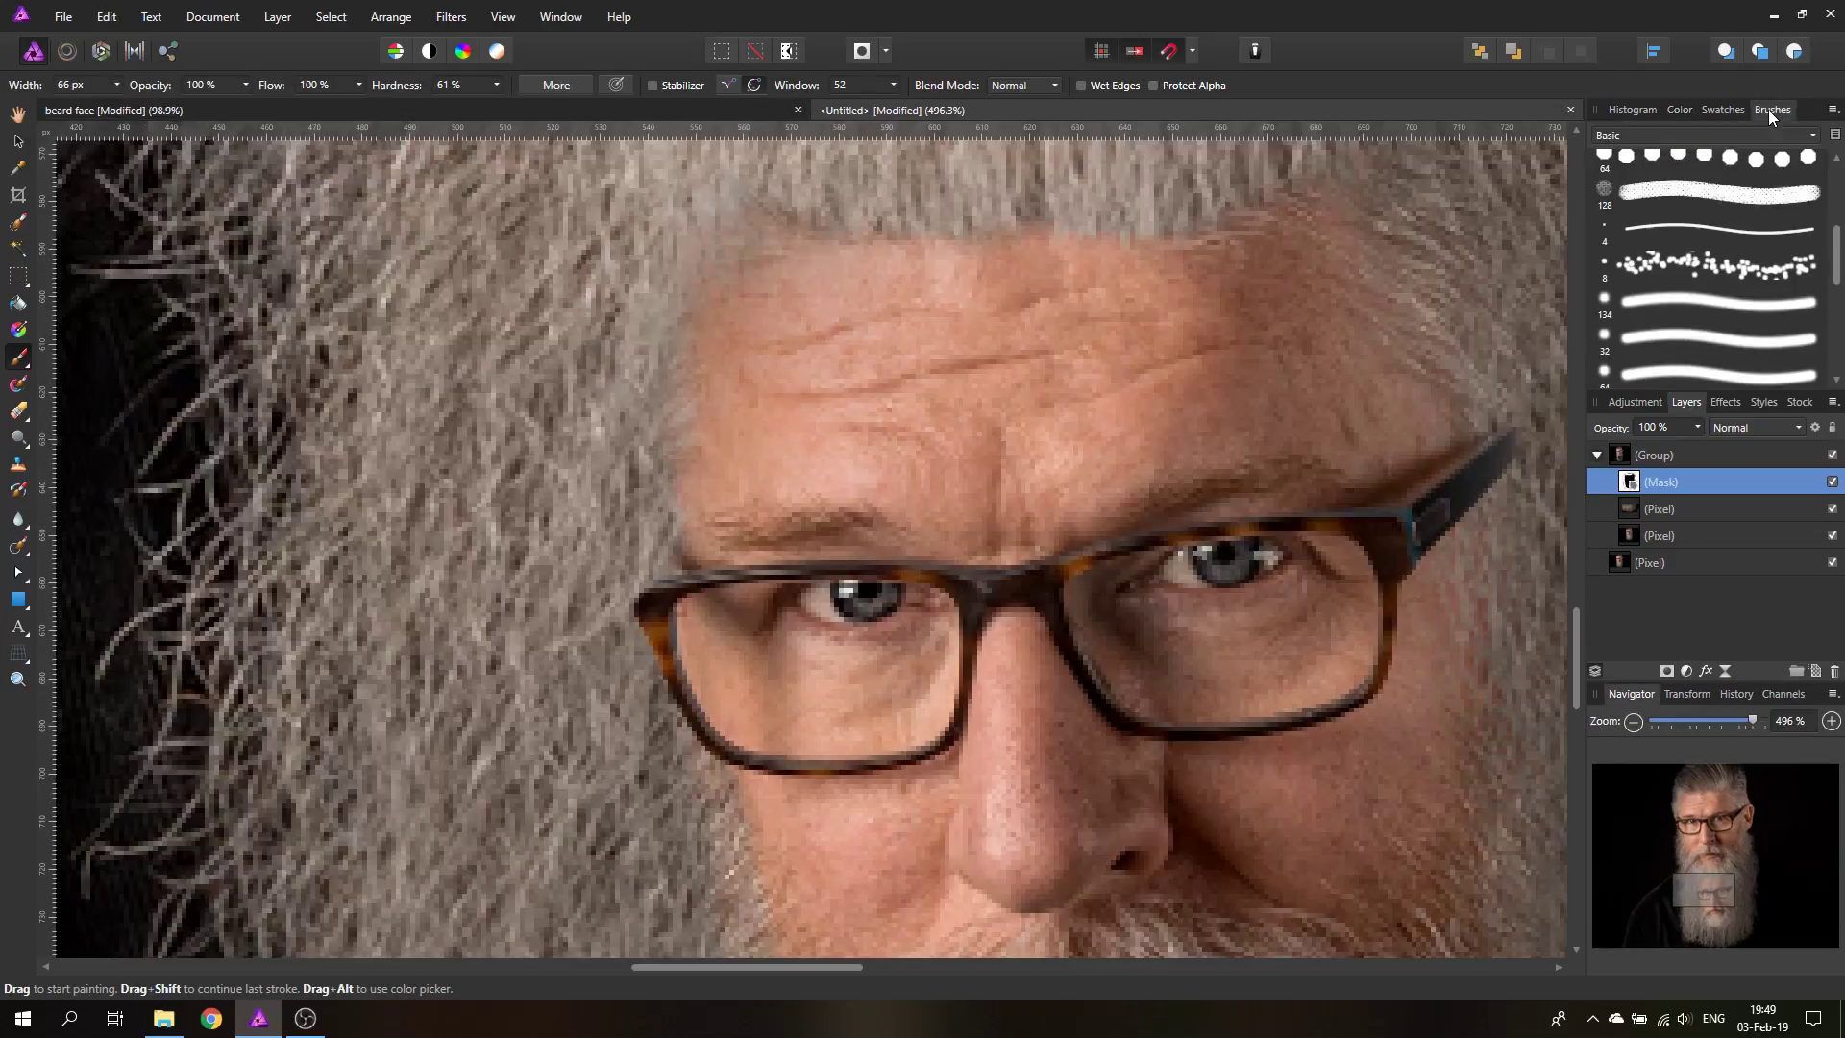
{"action": "left_click", "coordinate": [1685, 134]}
{"action": "left_click", "coordinate": [1635, 179]}
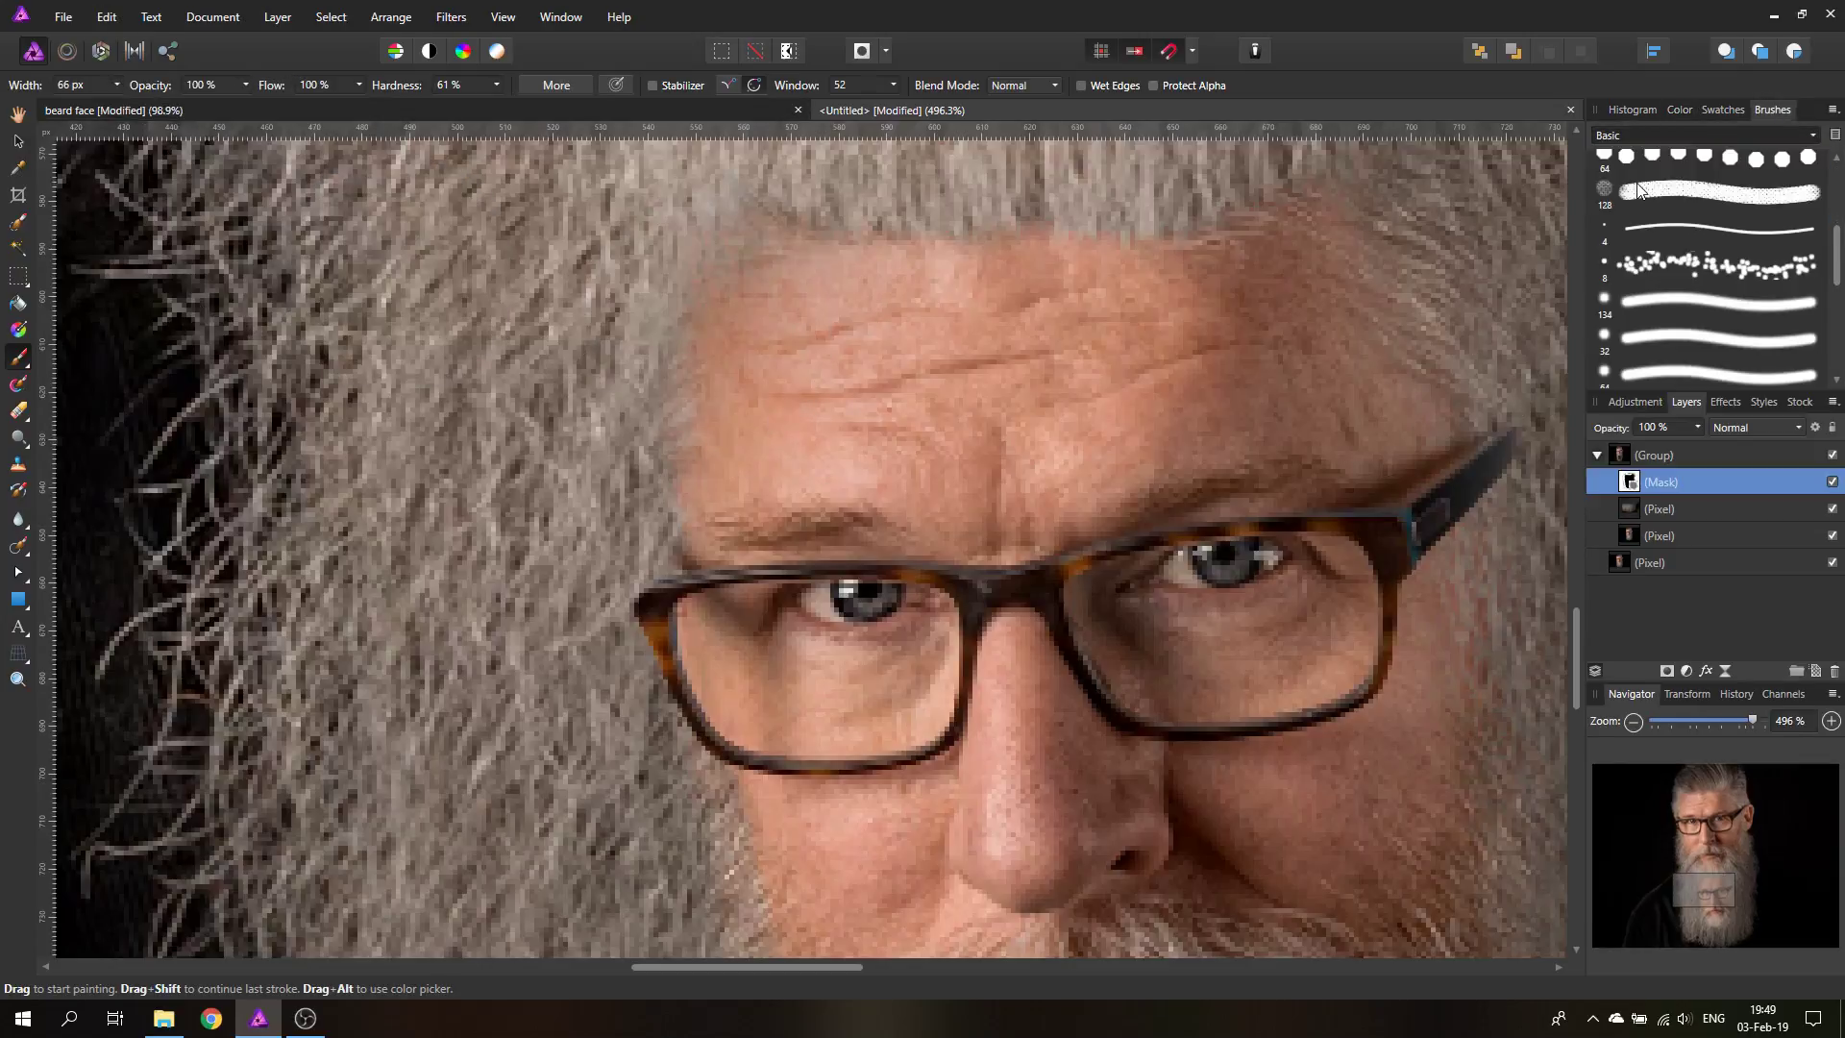
{"action": "scroll", "coordinate": [1658, 279], "scroll_direction": "down", "scroll_amount": 5}
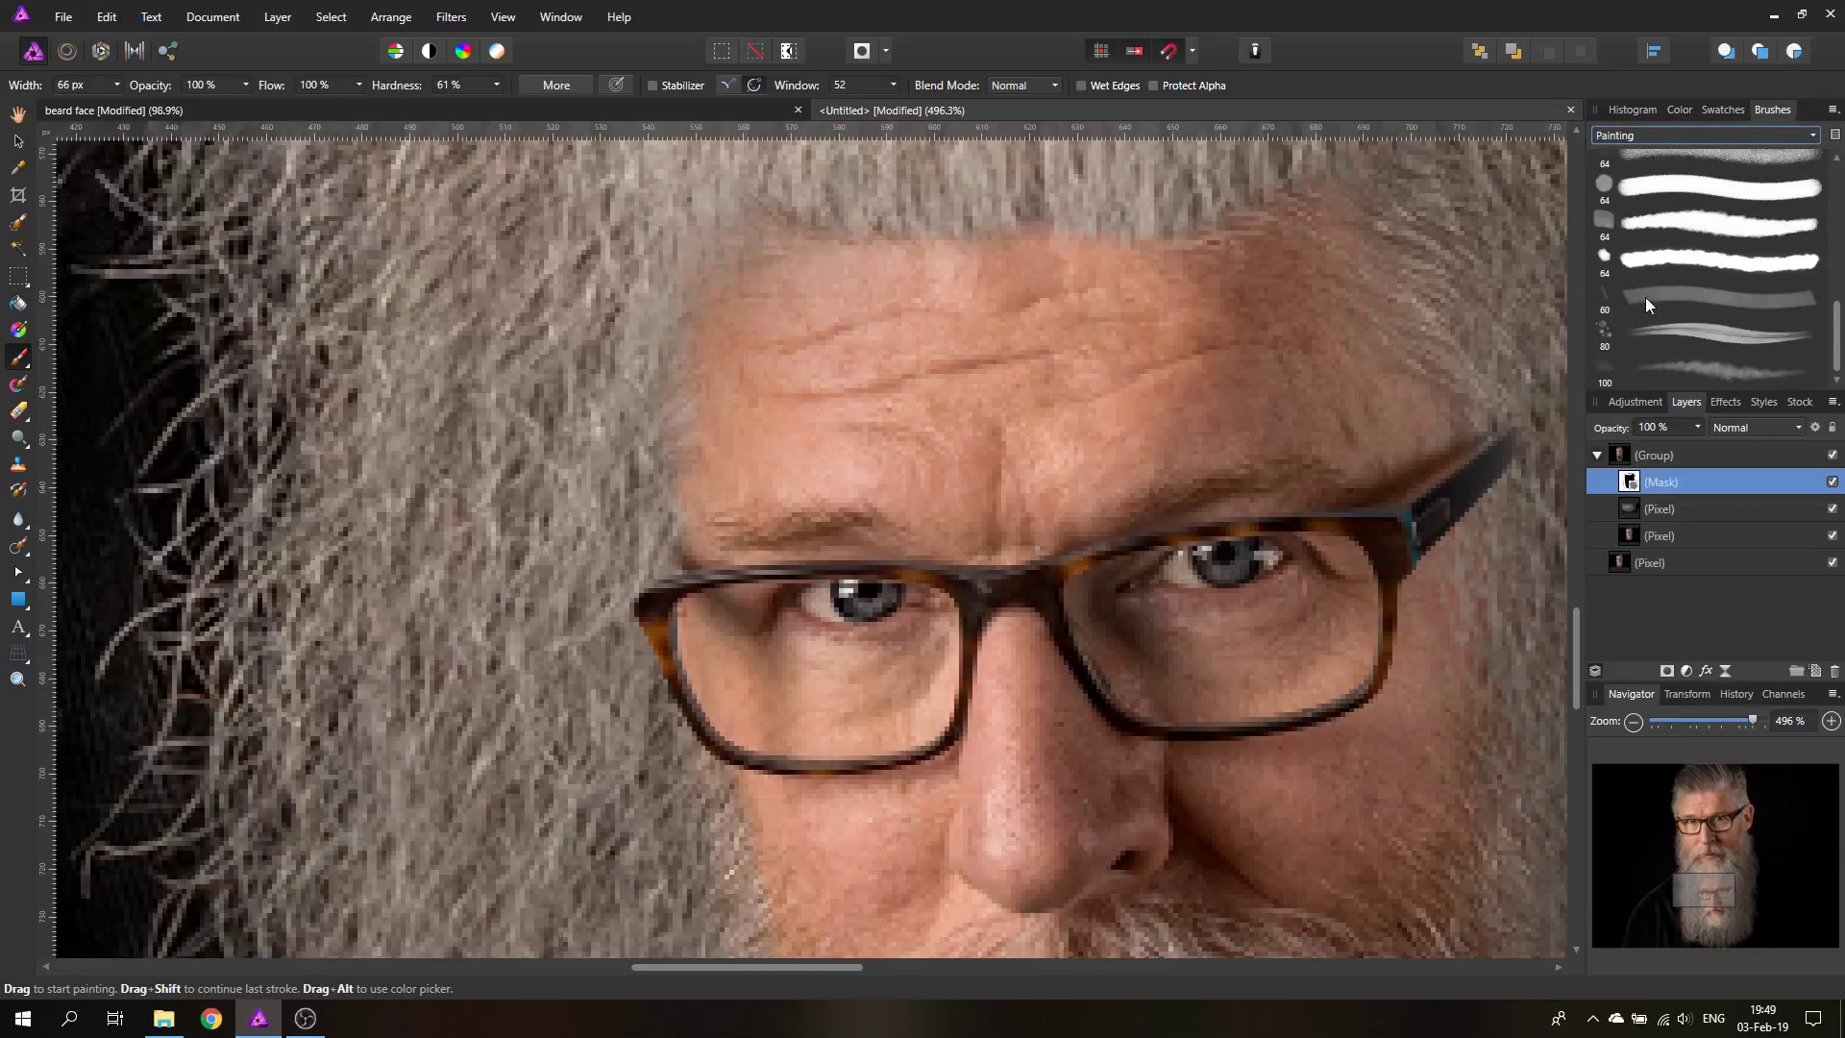
{"action": "scroll", "coordinate": [1662, 300], "scroll_direction": "up", "scroll_amount": 2}
{"action": "scroll", "coordinate": [1676, 280], "scroll_direction": "up", "scroll_amount": 1}
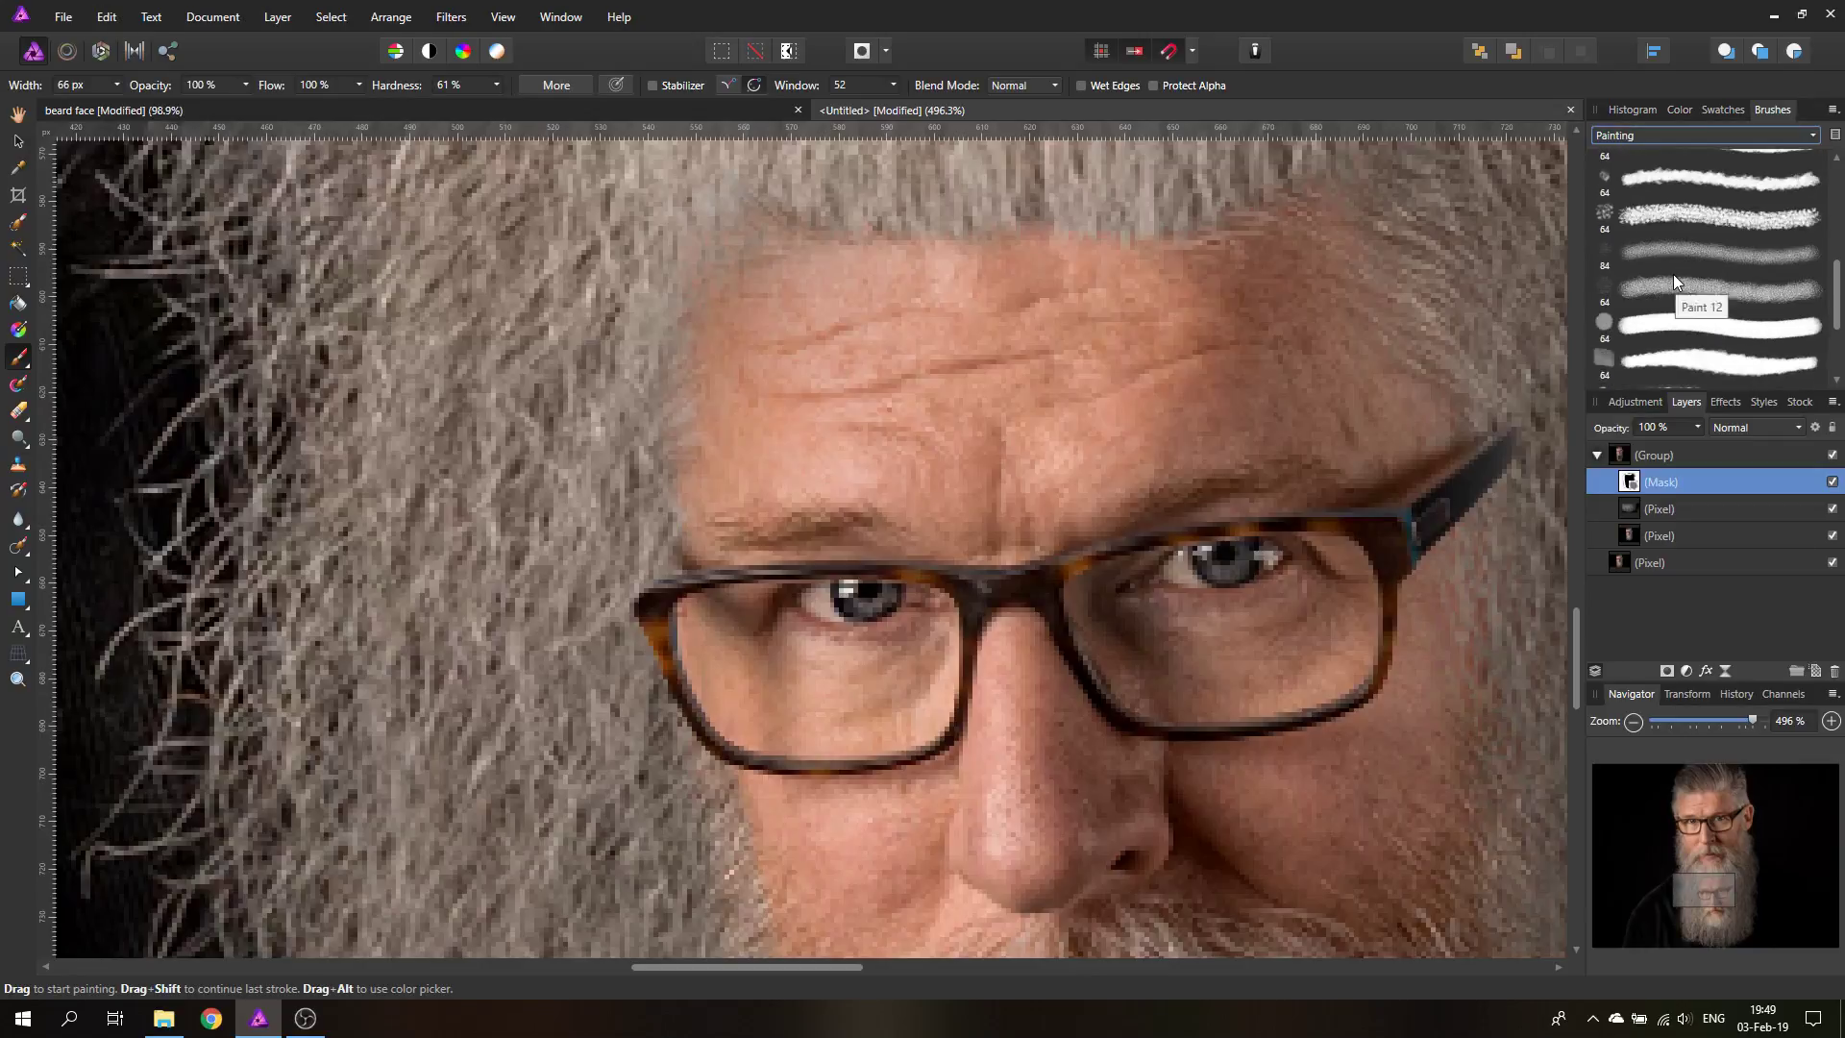
{"action": "left_click", "coordinate": [1611, 213]}
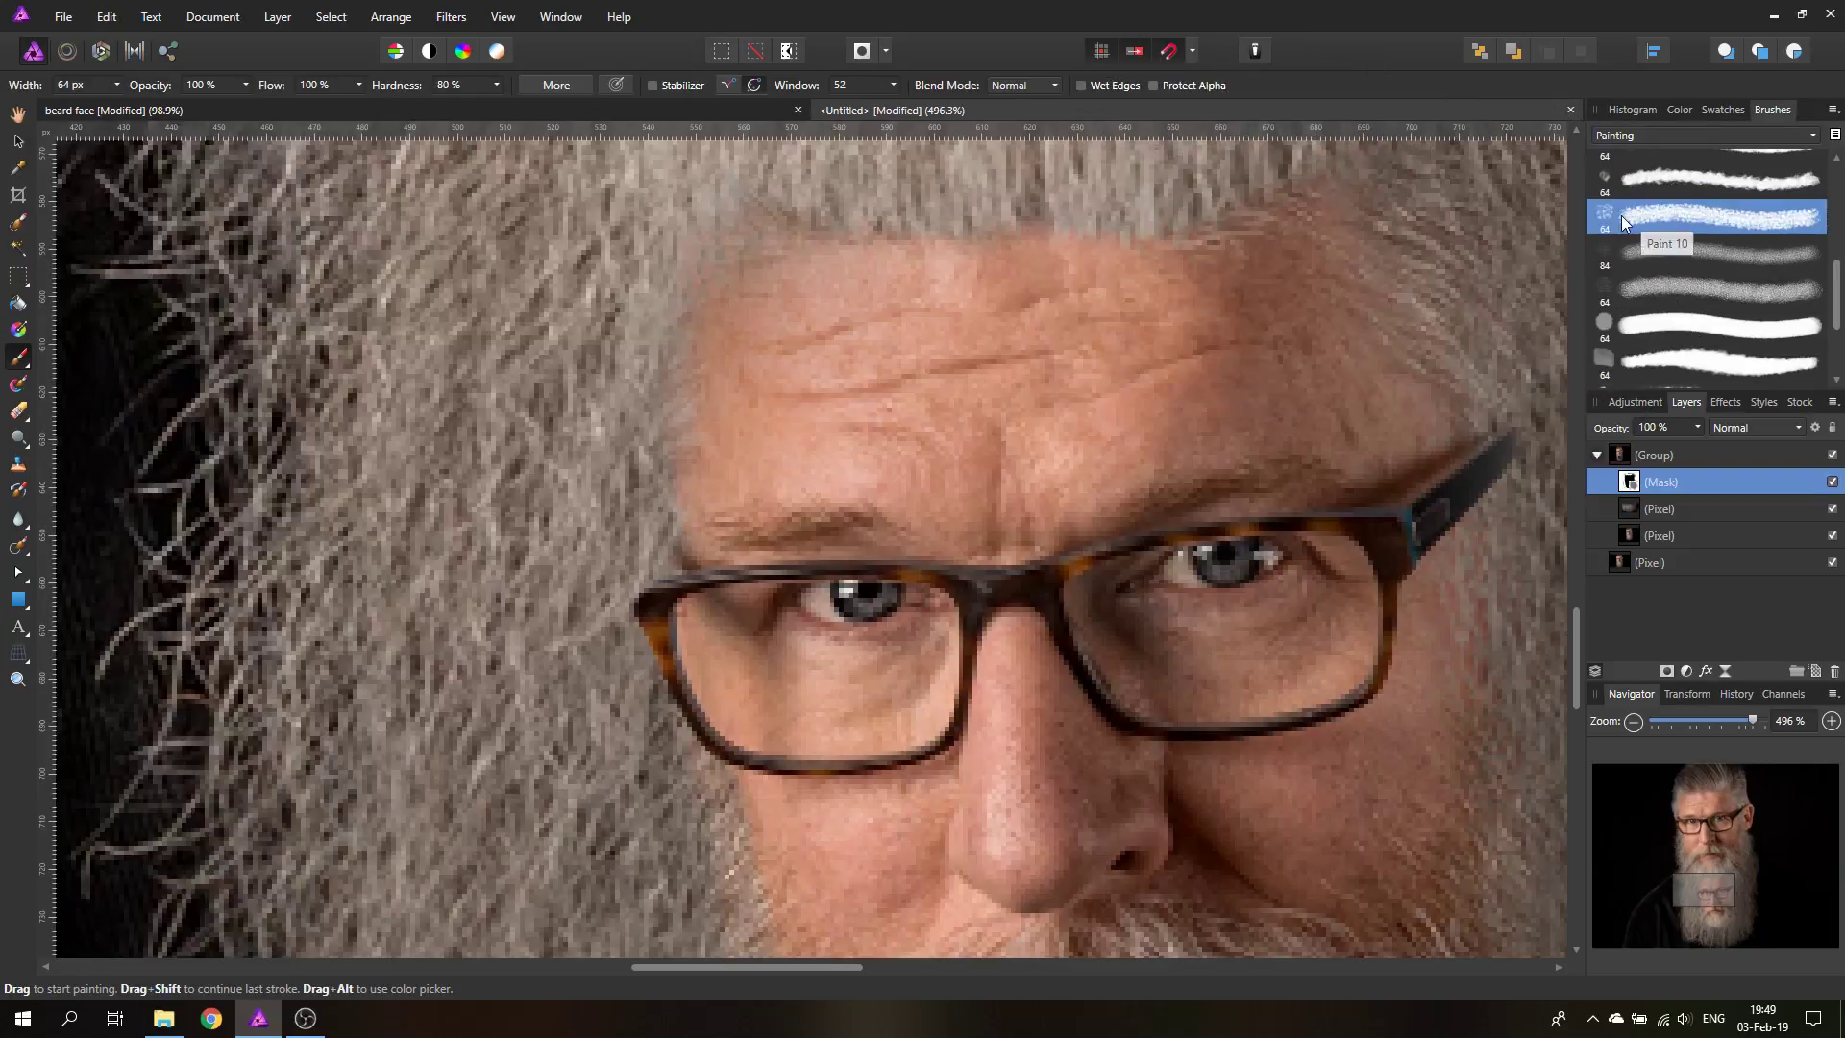
Step: Paint white on the mask along the small forehead's upper edge with a 29 px brush at 29% hardness and 64% opacity
{"action": "left_click", "coordinate": [1676, 110]}
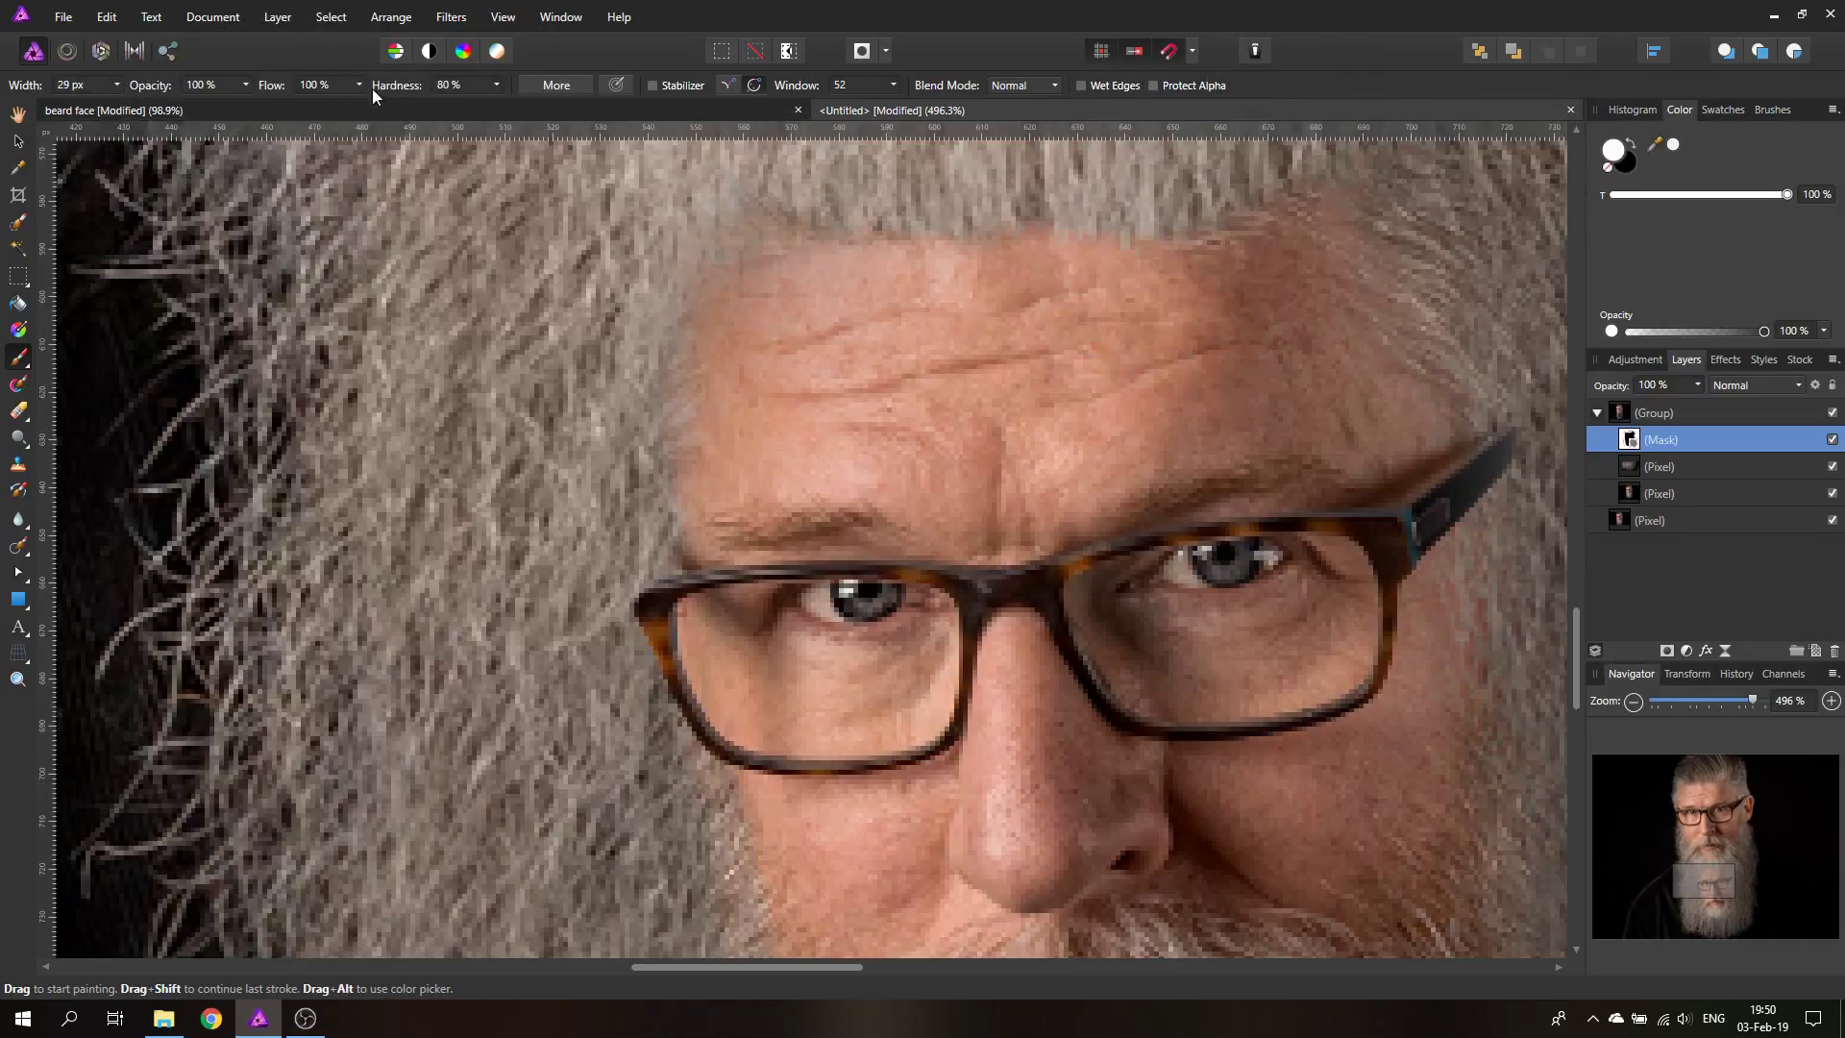
{"action": "left_click", "coordinate": [499, 84]}
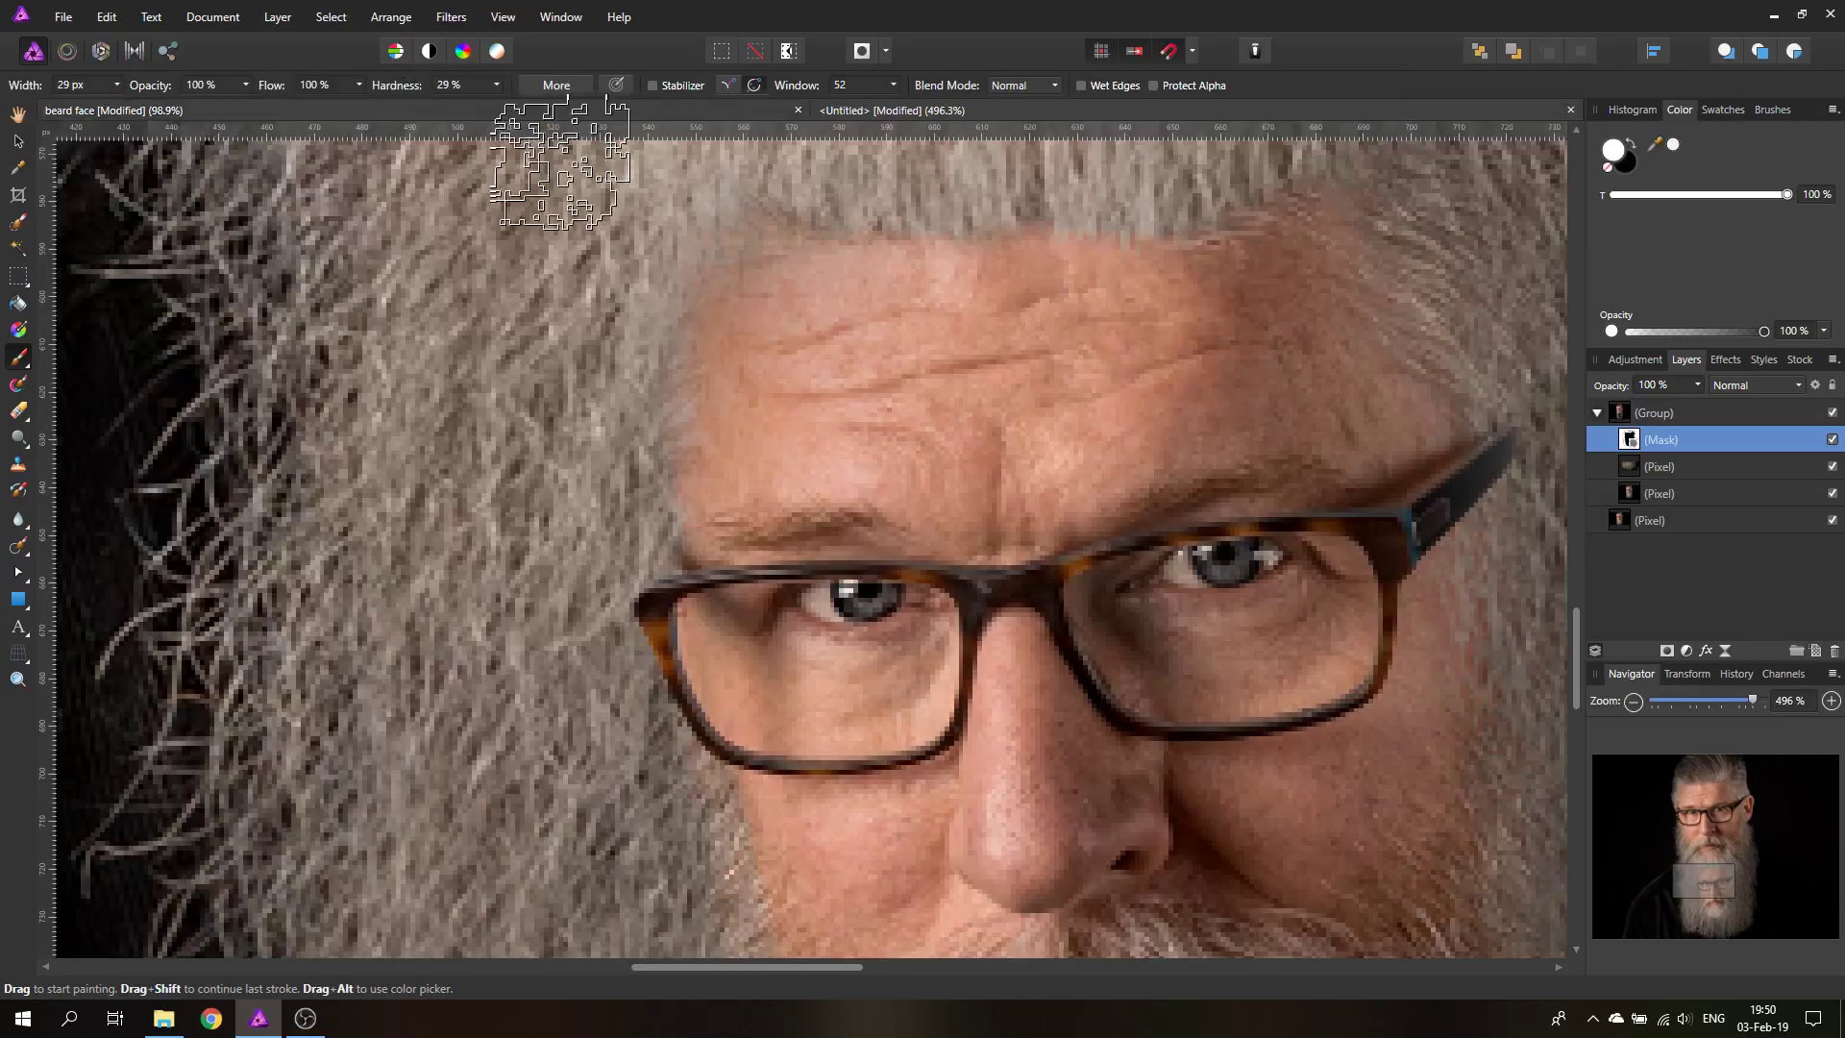
{"action": "left_click", "coordinate": [246, 85]}
{"action": "mouse_move", "coordinate": [654, 288]}
{"action": "left_mouse_down"}
{"action": "mouse_move", "coordinate": [638, 268]}
{"action": "mouse_move", "coordinate": [720, 185]}
{"action": "mouse_move", "coordinate": [618, 308]}
{"action": "mouse_move", "coordinate": [762, 199]}
{"action": "mouse_move", "coordinate": [869, 216]}
{"action": "mouse_move", "coordinate": [788, 192]}
{"action": "mouse_move", "coordinate": [855, 188]}
{"action": "left_mouse_up"}
{"action": "key", "text": "ctrl+0"}
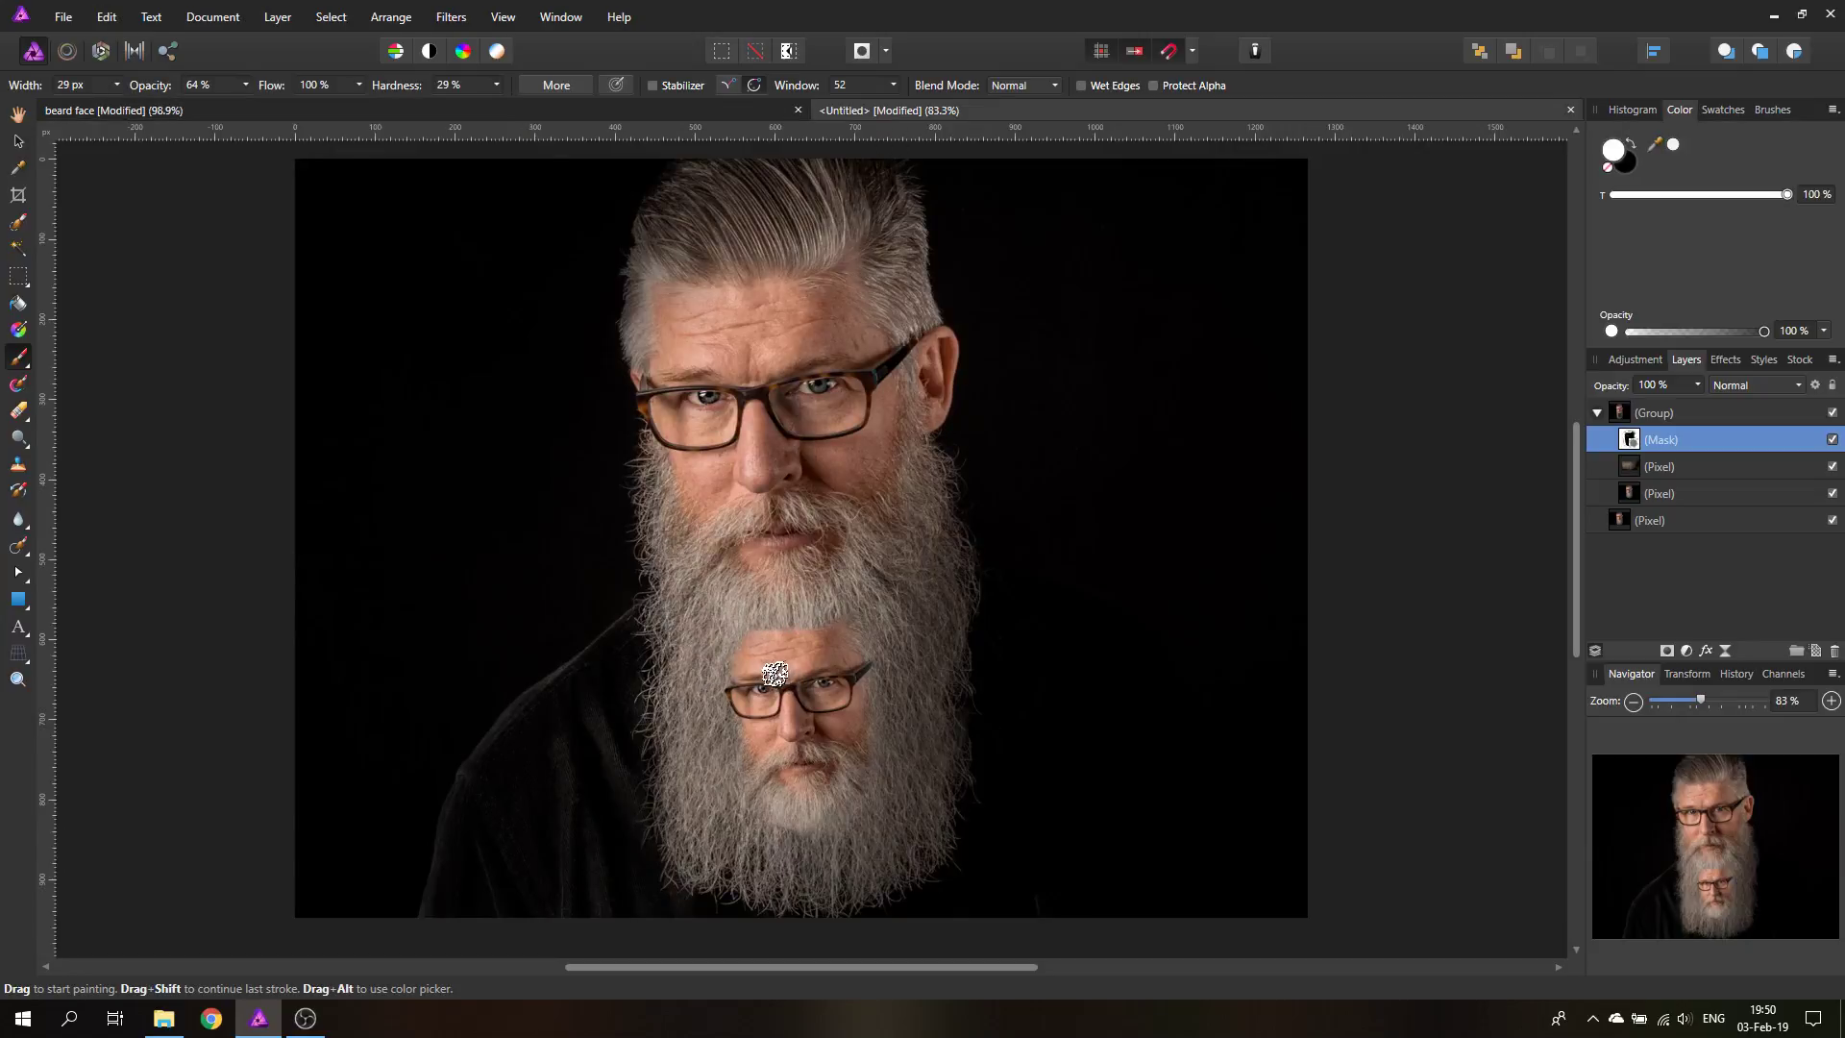
Step: Replace the brush with a softer textured 64 px brush with 80% flow from the Painting category
{"action": "scroll", "coordinate": [774, 675], "scroll_direction": "up", "scroll_amount": 6}
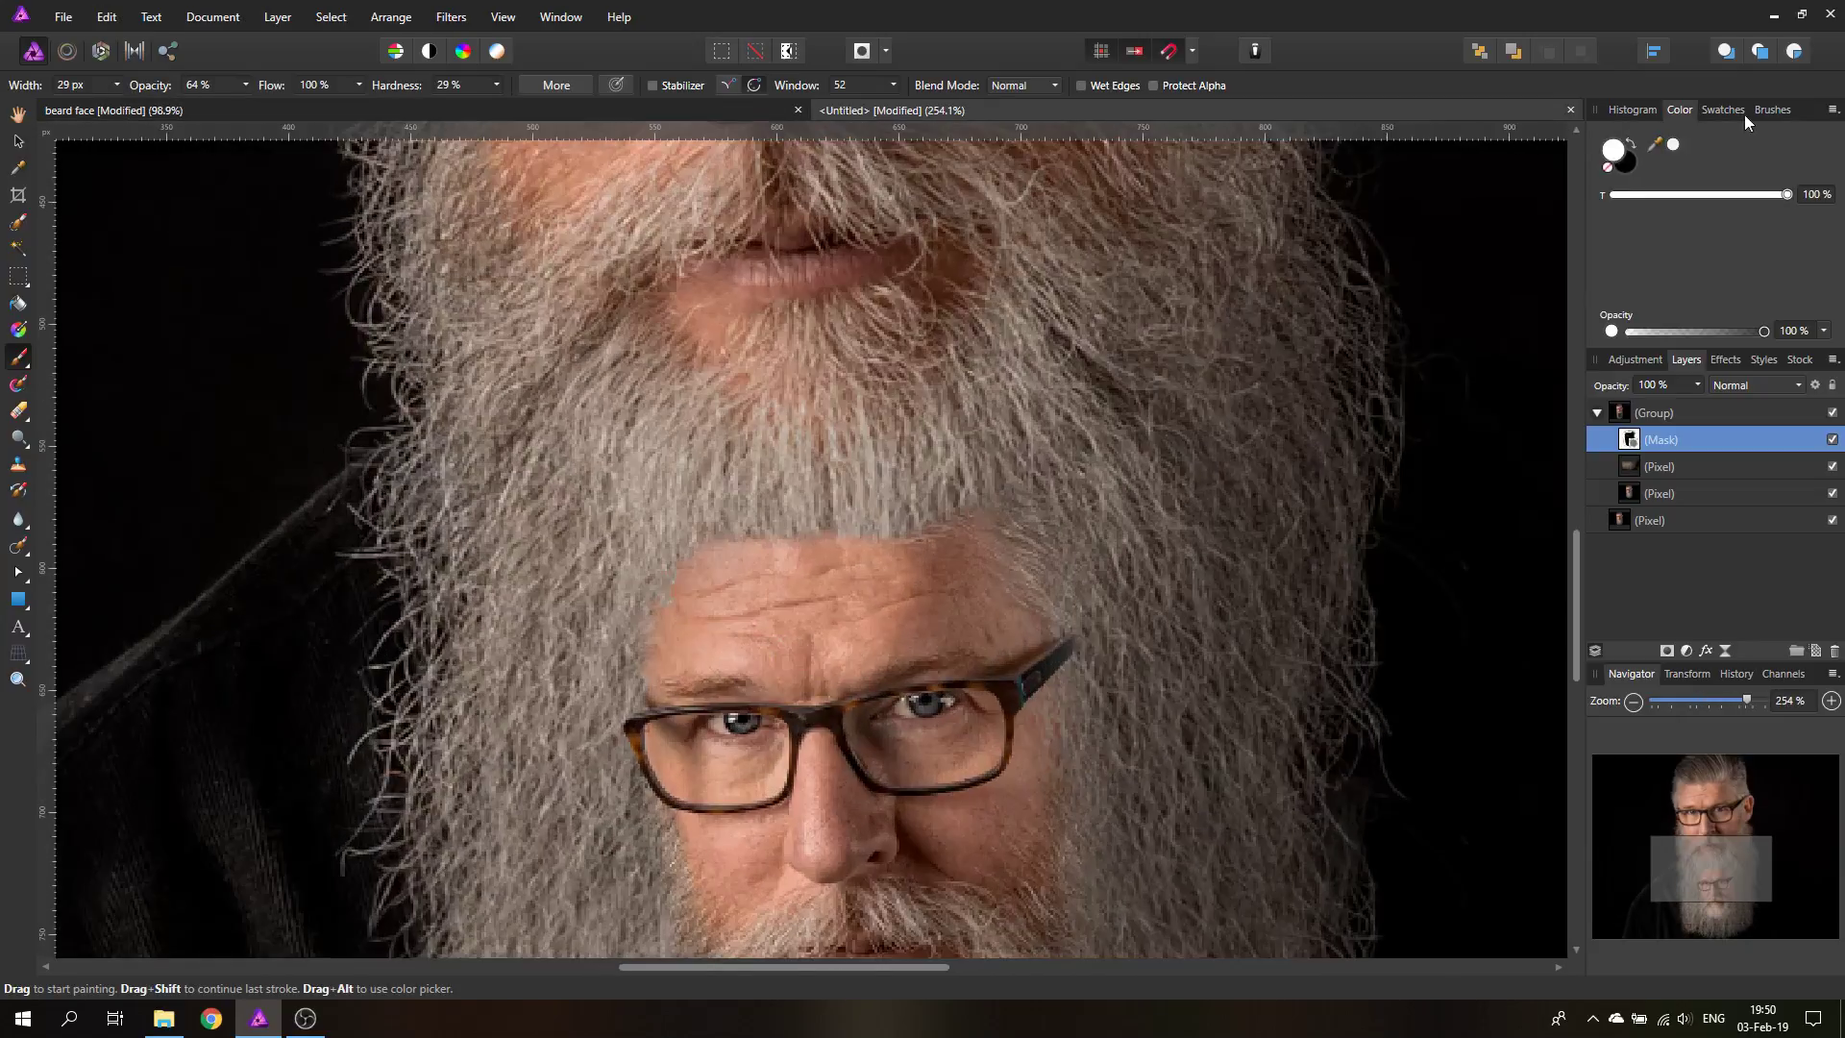
{"action": "left_click", "coordinate": [1771, 112]}
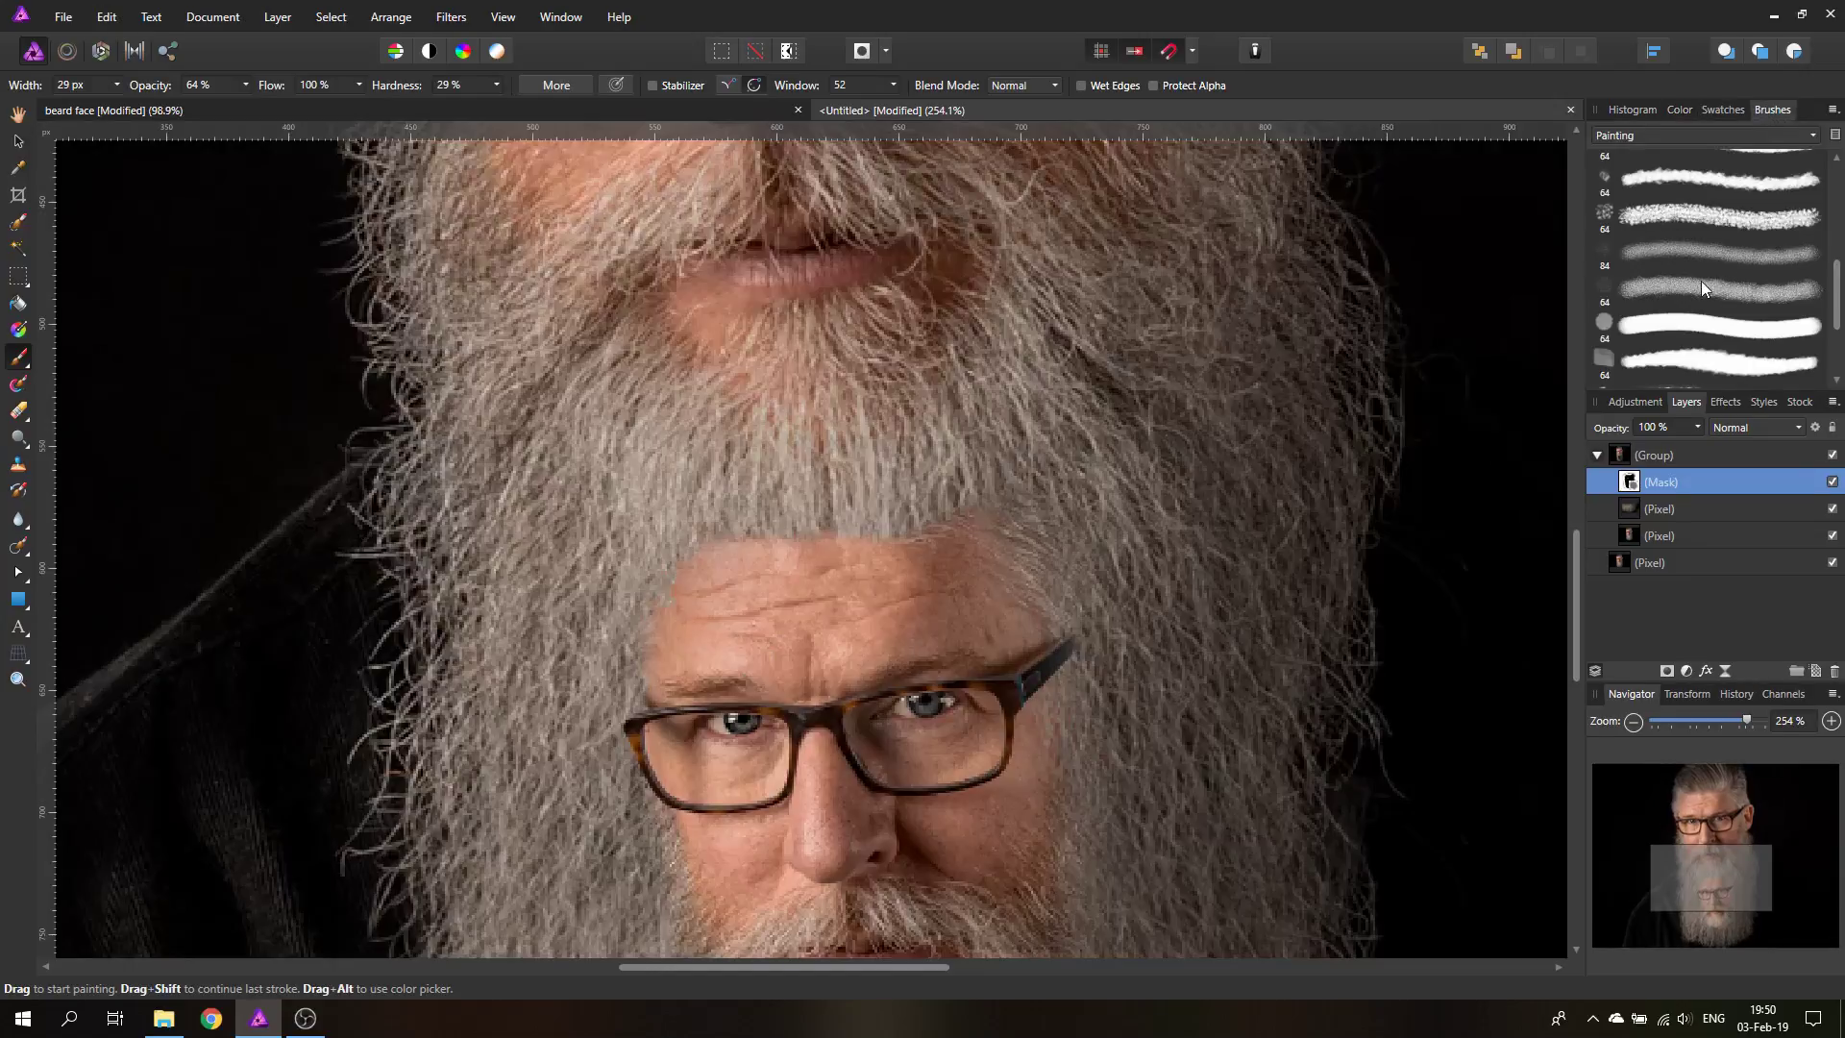
{"action": "left_click", "coordinate": [1696, 253]}
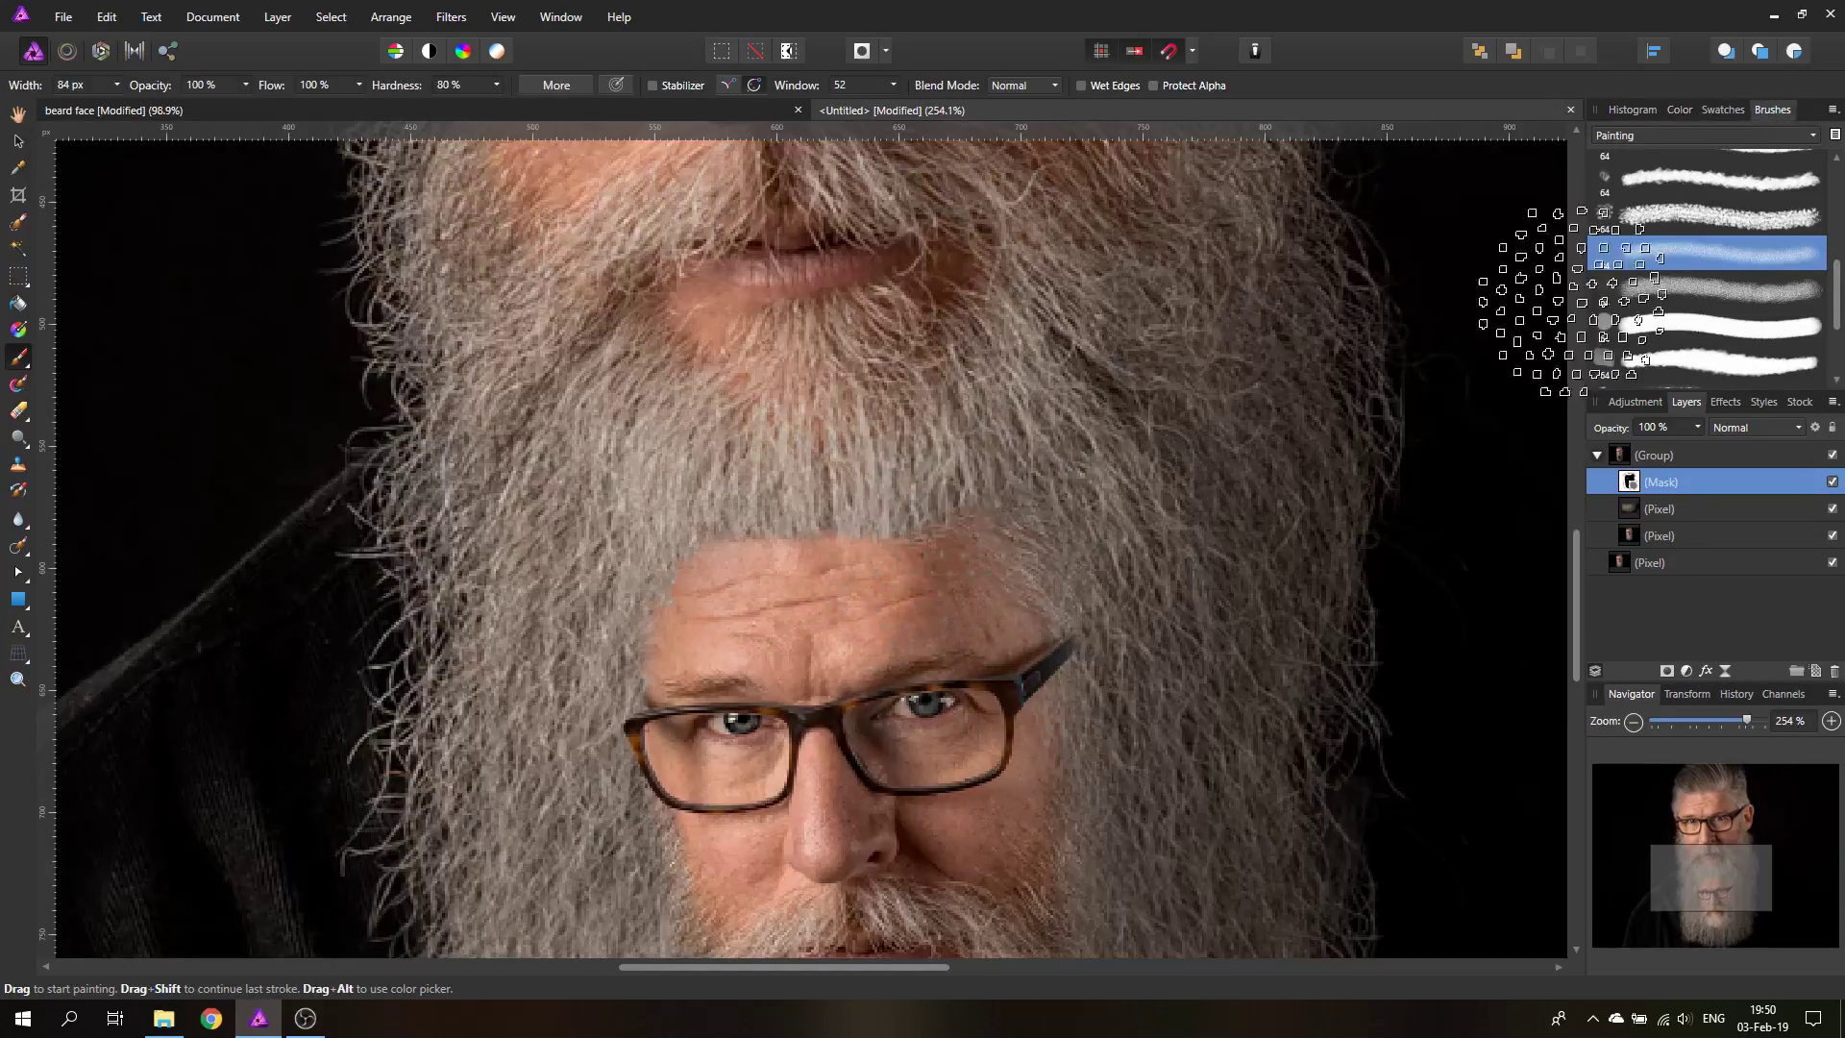
{"action": "scroll", "coordinate": [1696, 285], "scroll_direction": "down", "scroll_amount": 2}
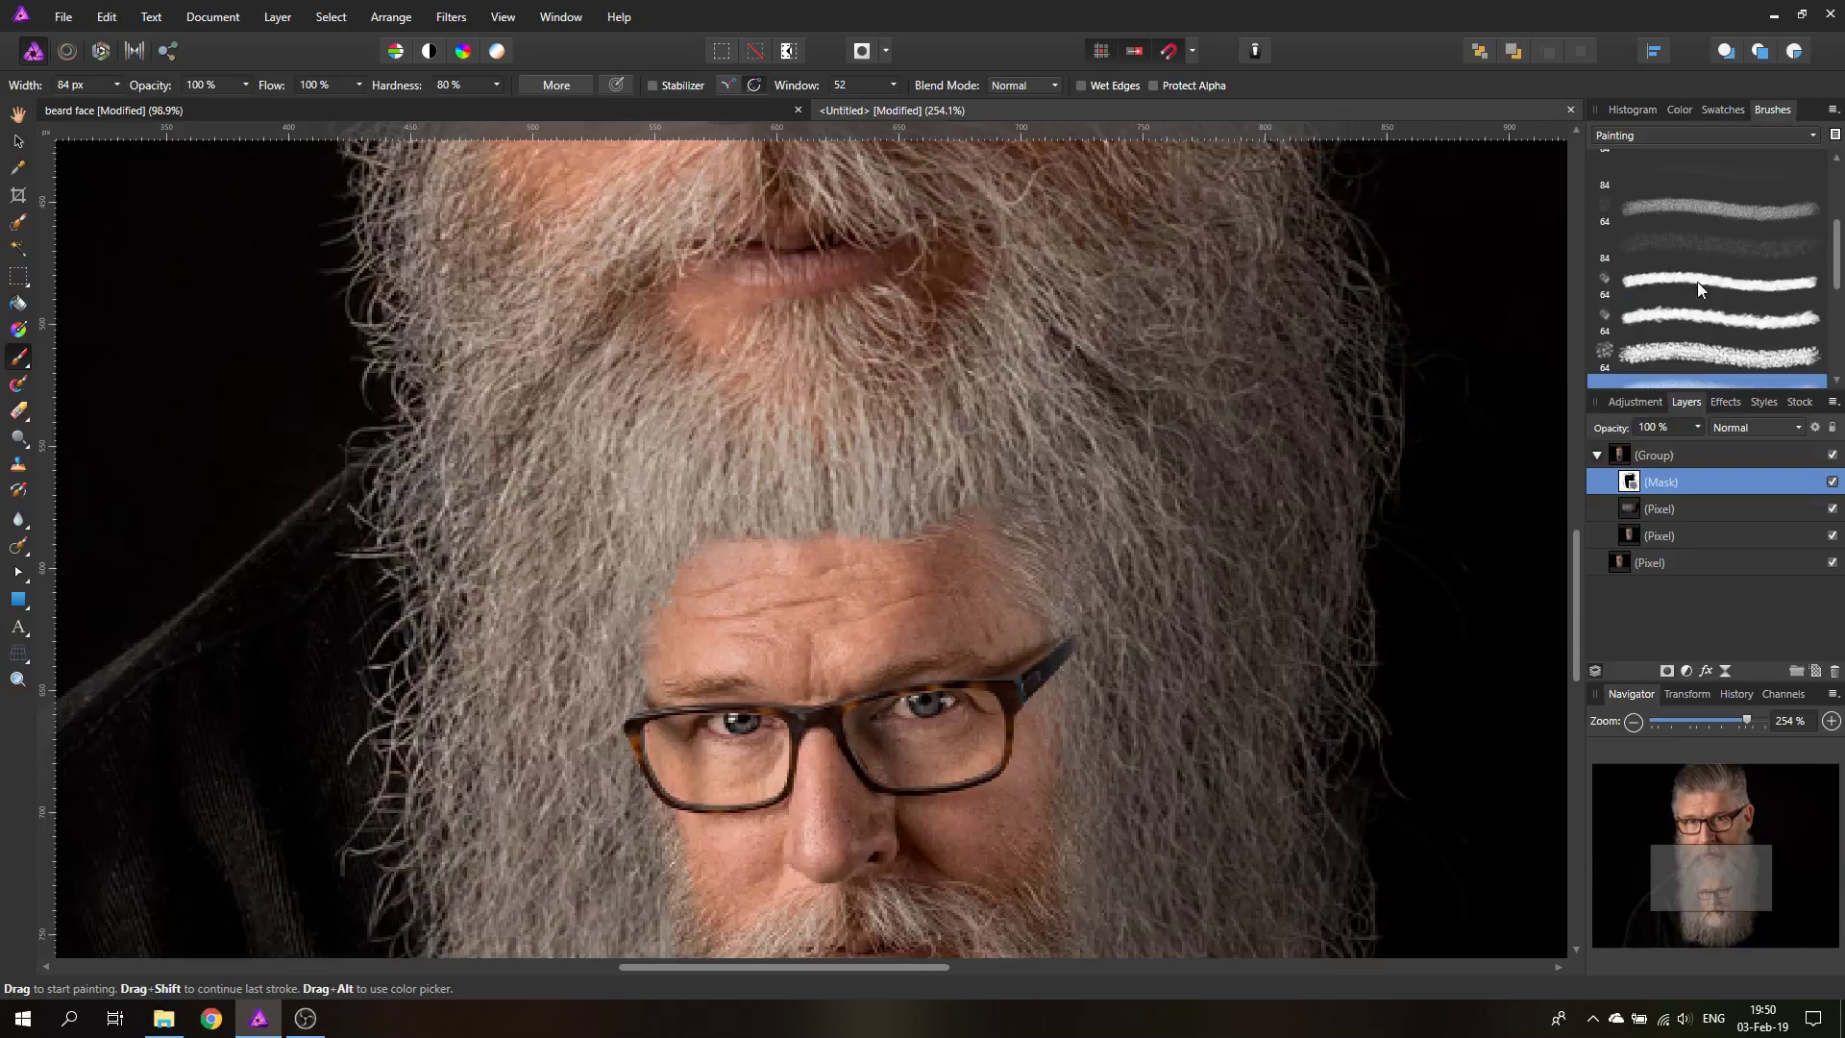
{"action": "left_click", "coordinate": [1668, 208]}
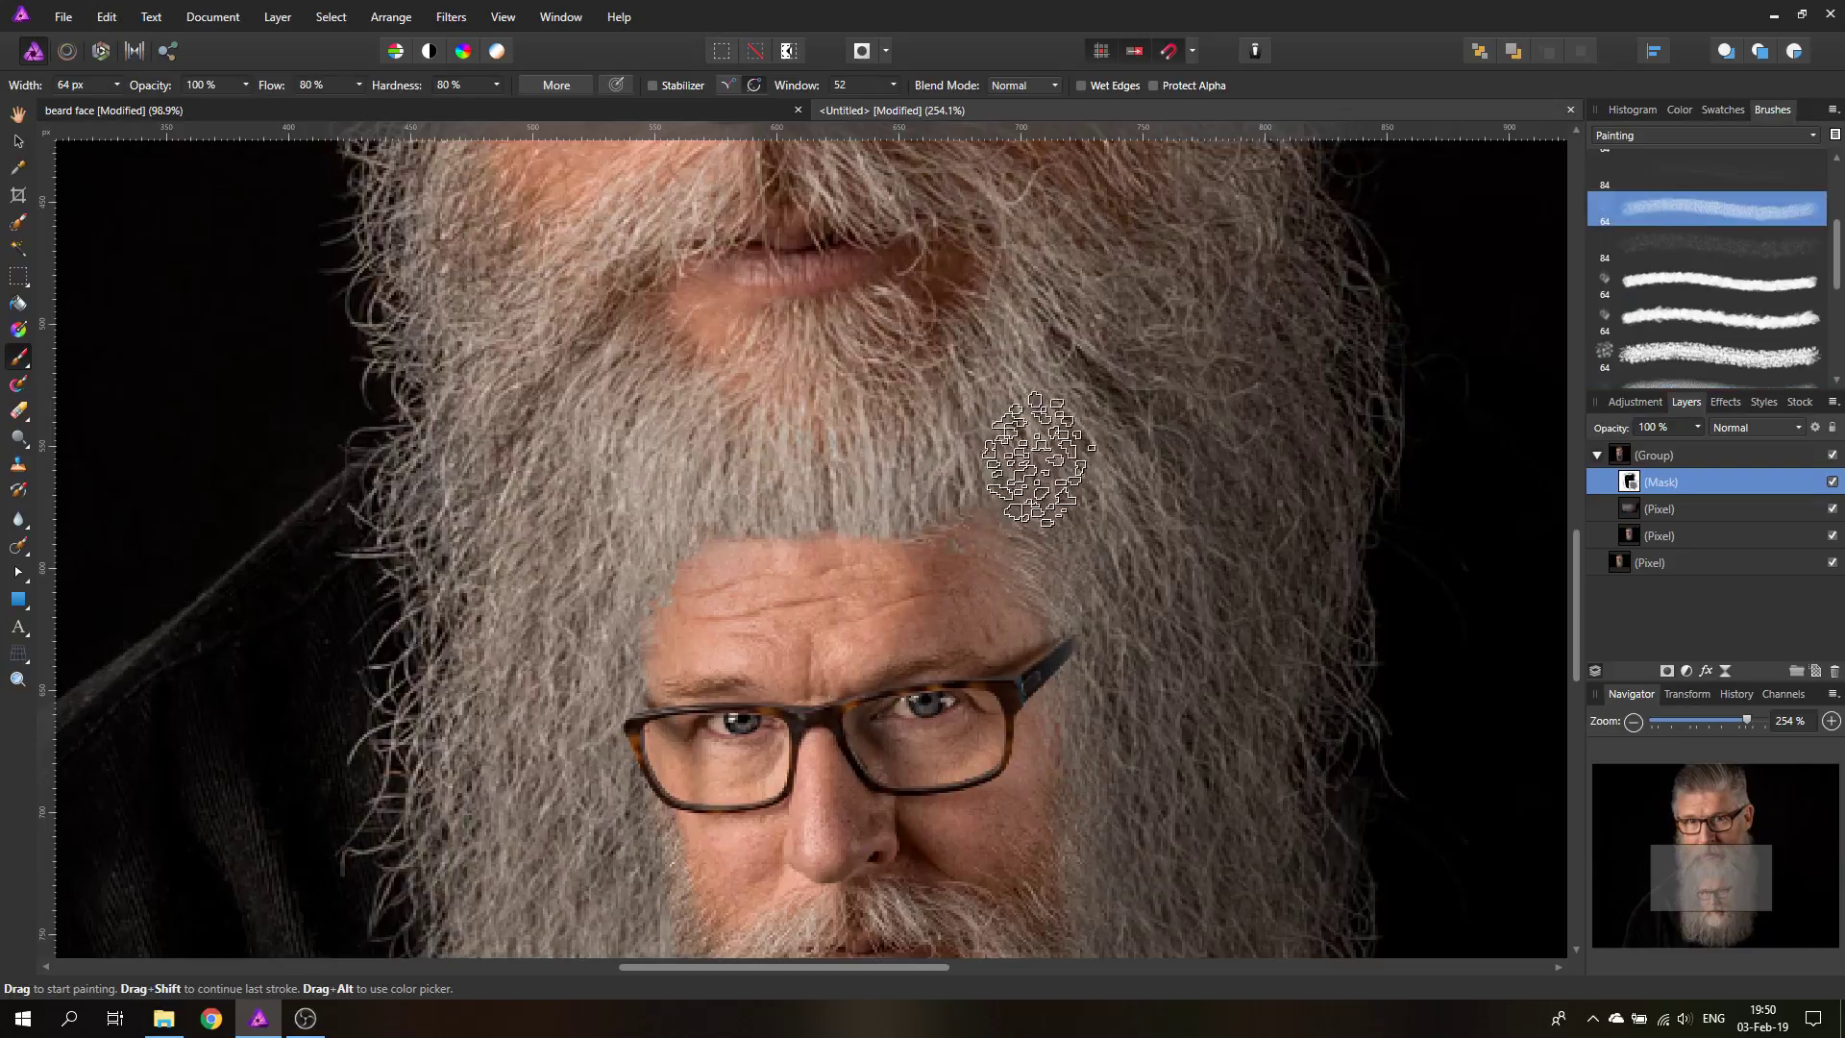
Step: Paint white on the mask along the small face's hairline at 8% and then 29% opacity to blend the beard into the forehead
{"action": "left_click", "coordinate": [118, 86]}
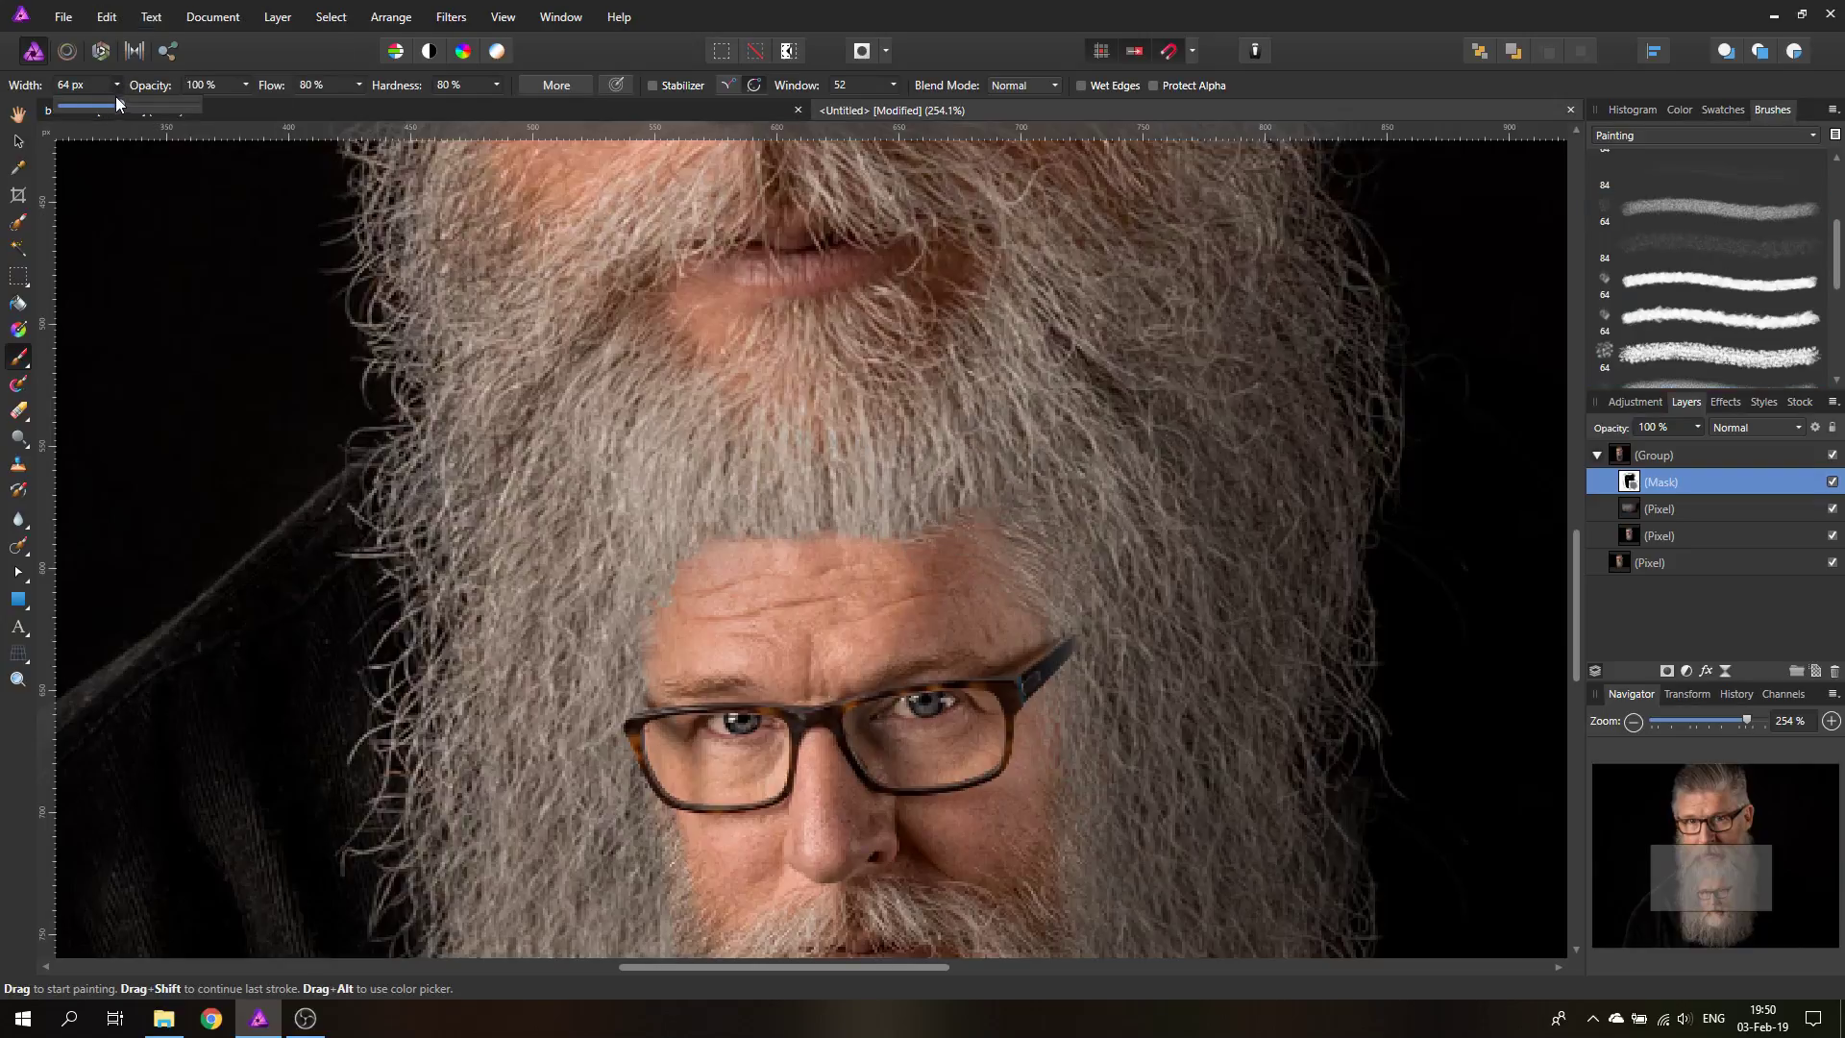
{"action": "left_click", "coordinate": [244, 85]}
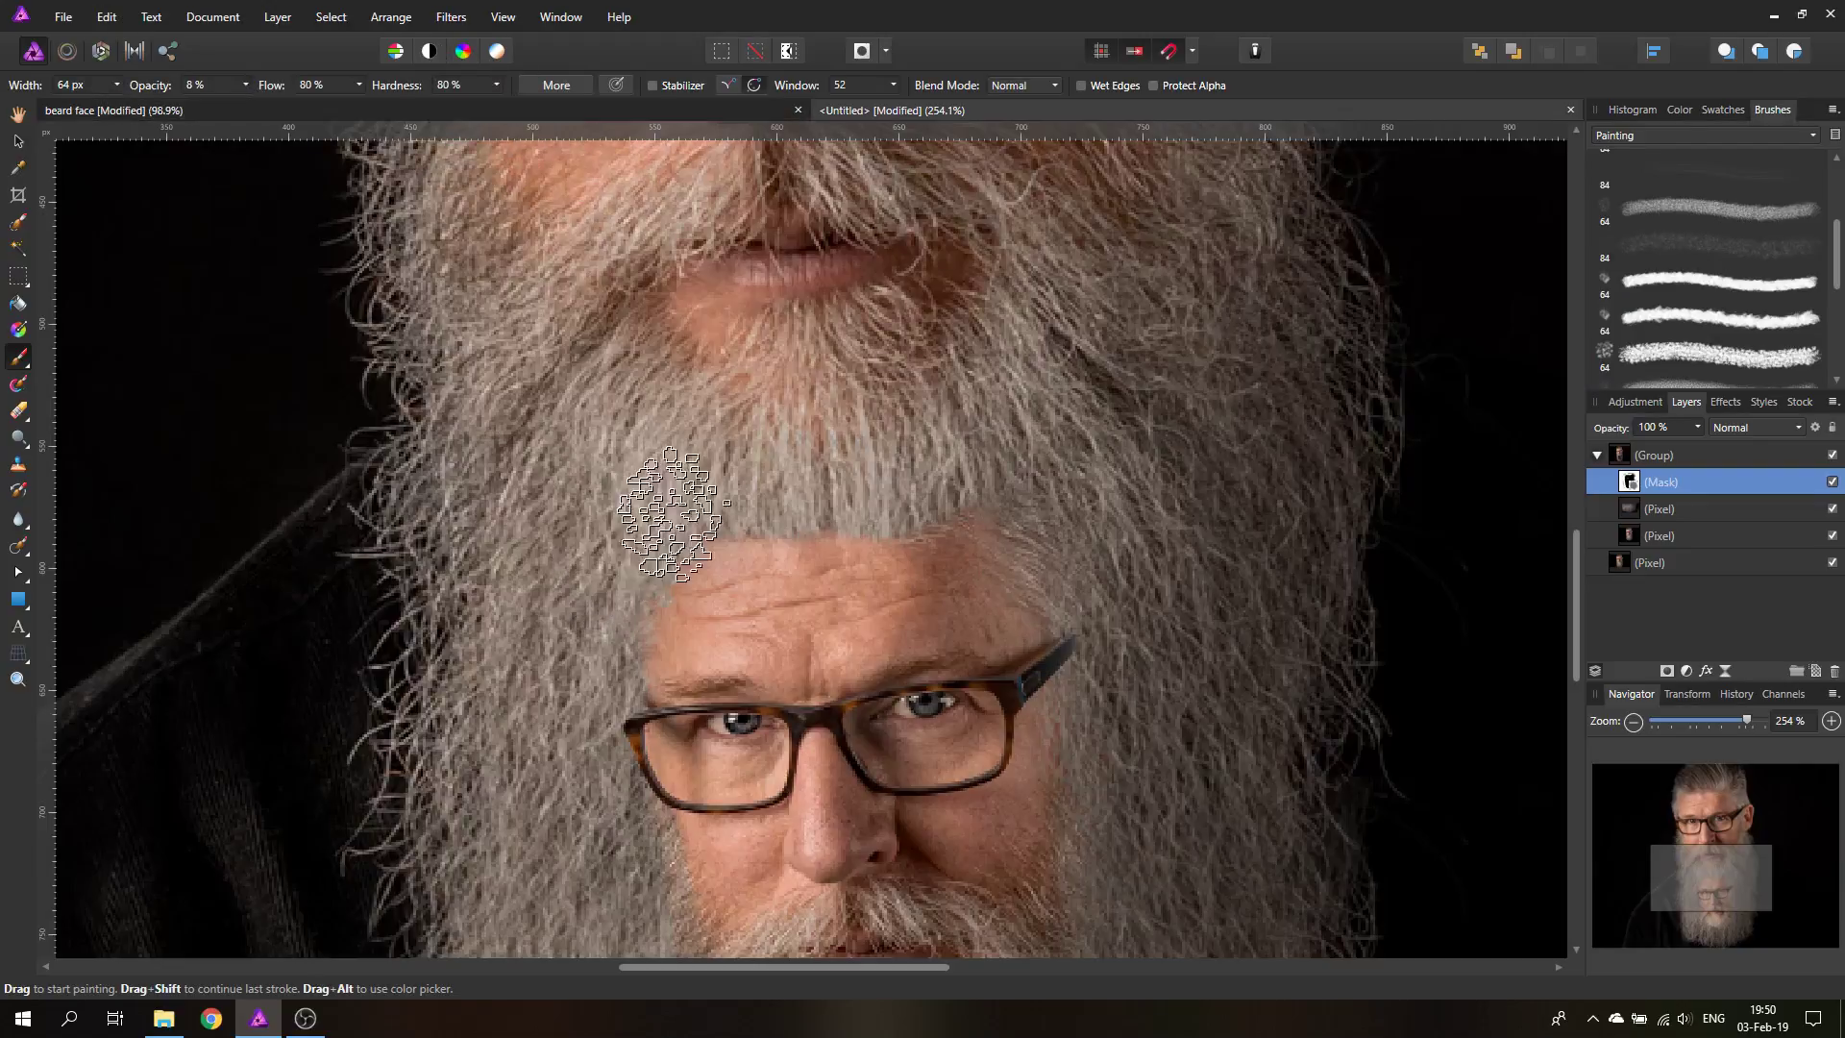
{"action": "mouse_move", "coordinate": [719, 500]}
{"action": "left_mouse_down"}
{"action": "mouse_move", "coordinate": [653, 536]}
{"action": "mouse_move", "coordinate": [776, 509]}
{"action": "mouse_move", "coordinate": [753, 504]}
{"action": "mouse_move", "coordinate": [777, 490]}
{"action": "mouse_move", "coordinate": [750, 488]}
{"action": "mouse_move", "coordinate": [824, 444]}
{"action": "left_mouse_up"}
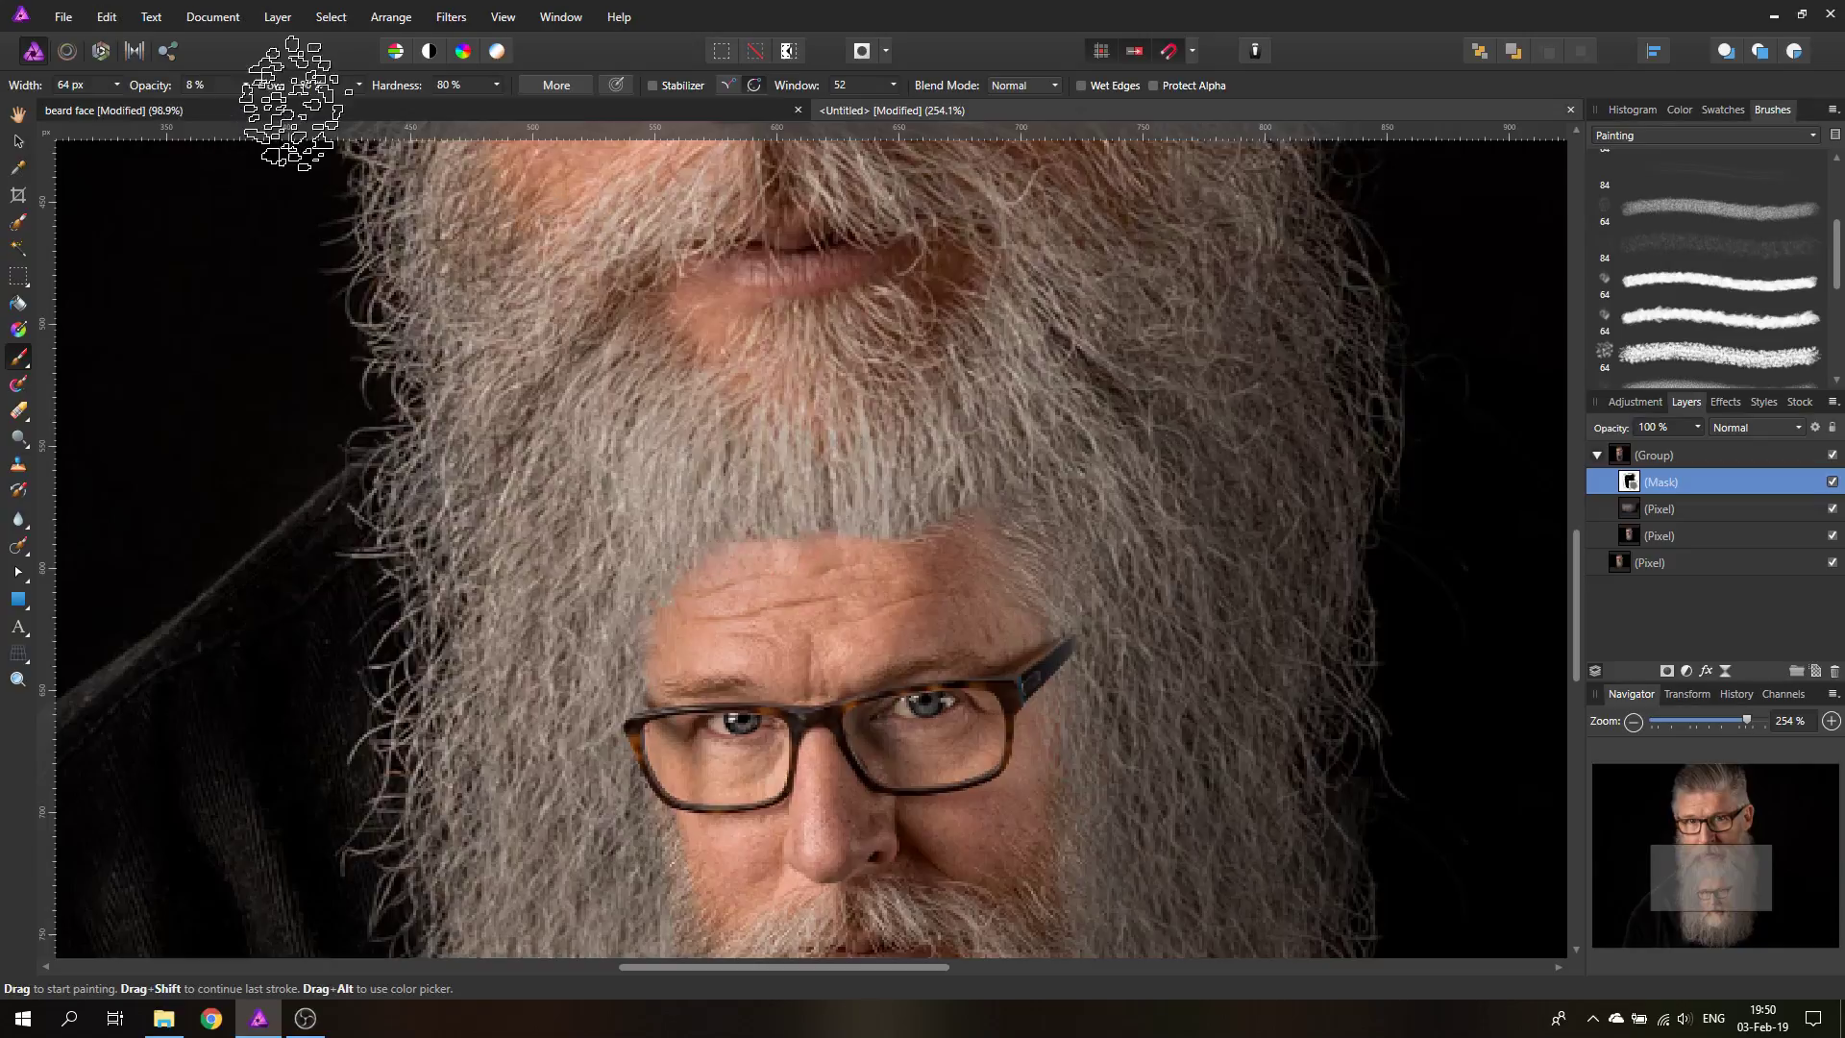
{"action": "left_click", "coordinate": [245, 86]}
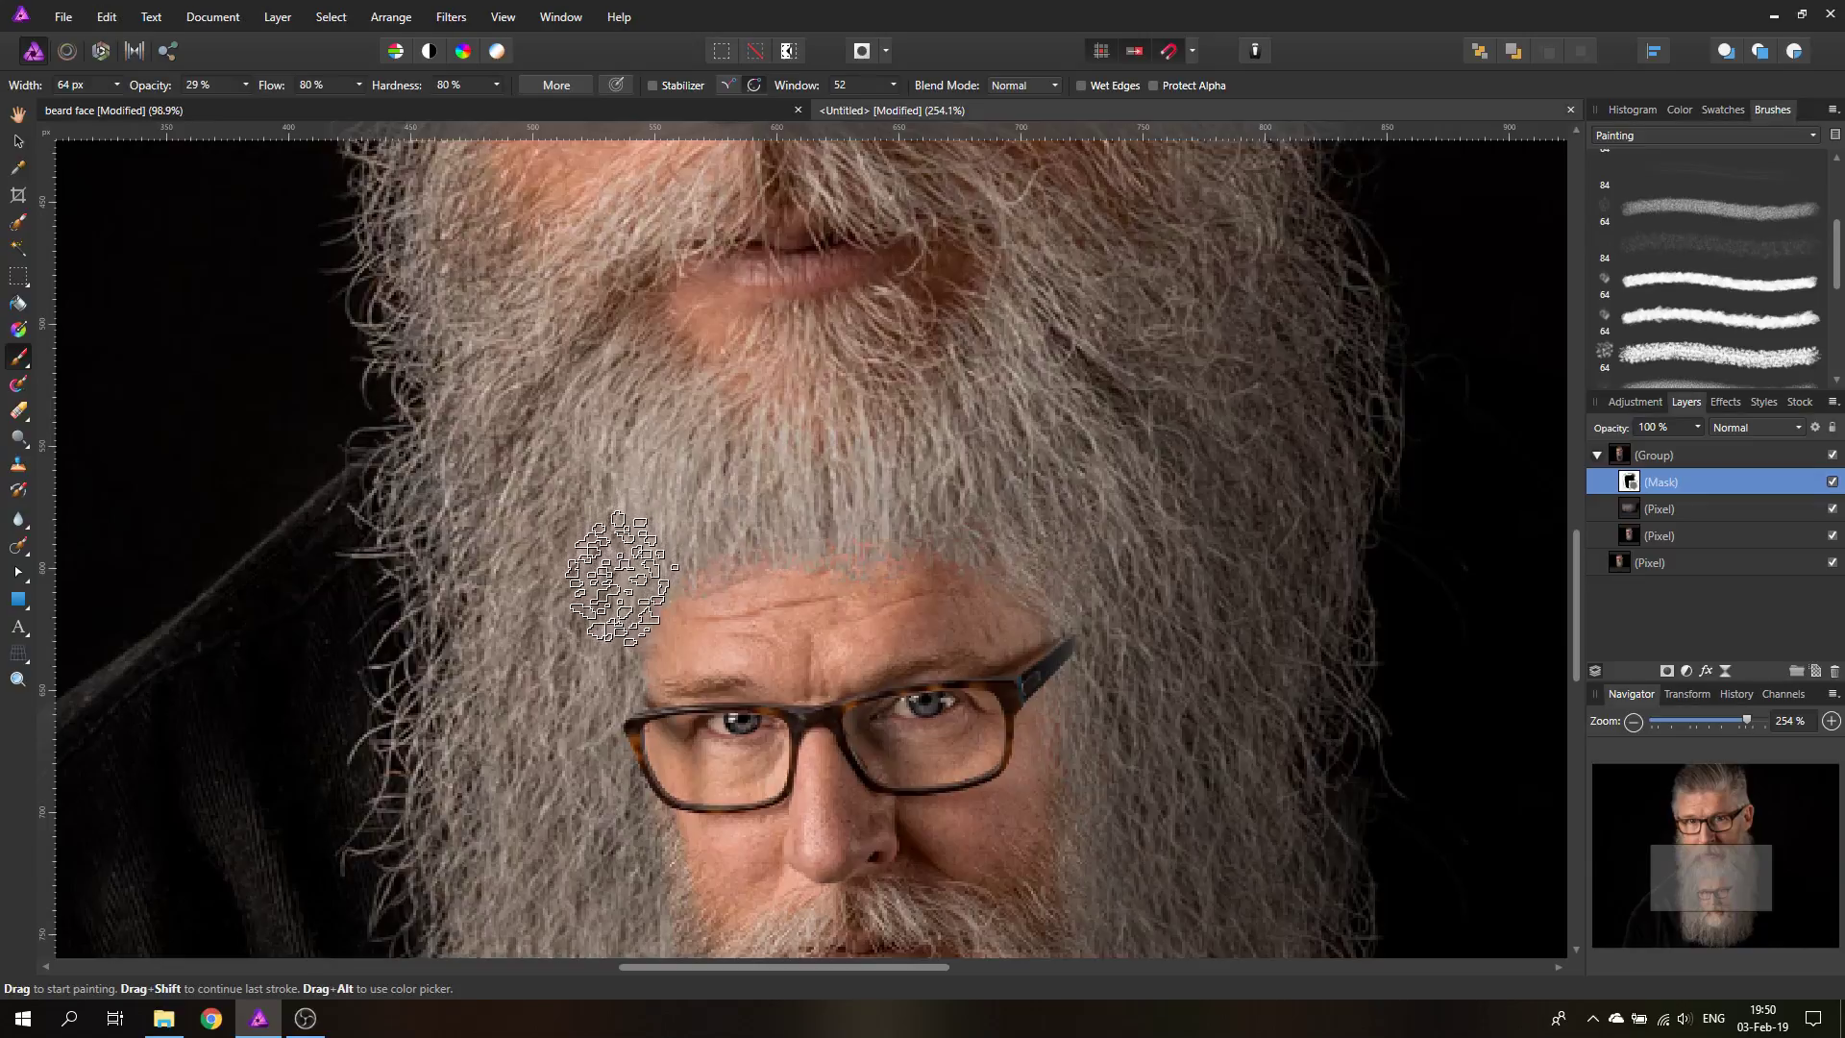
{"action": "key", "text": "ctrl+0"}
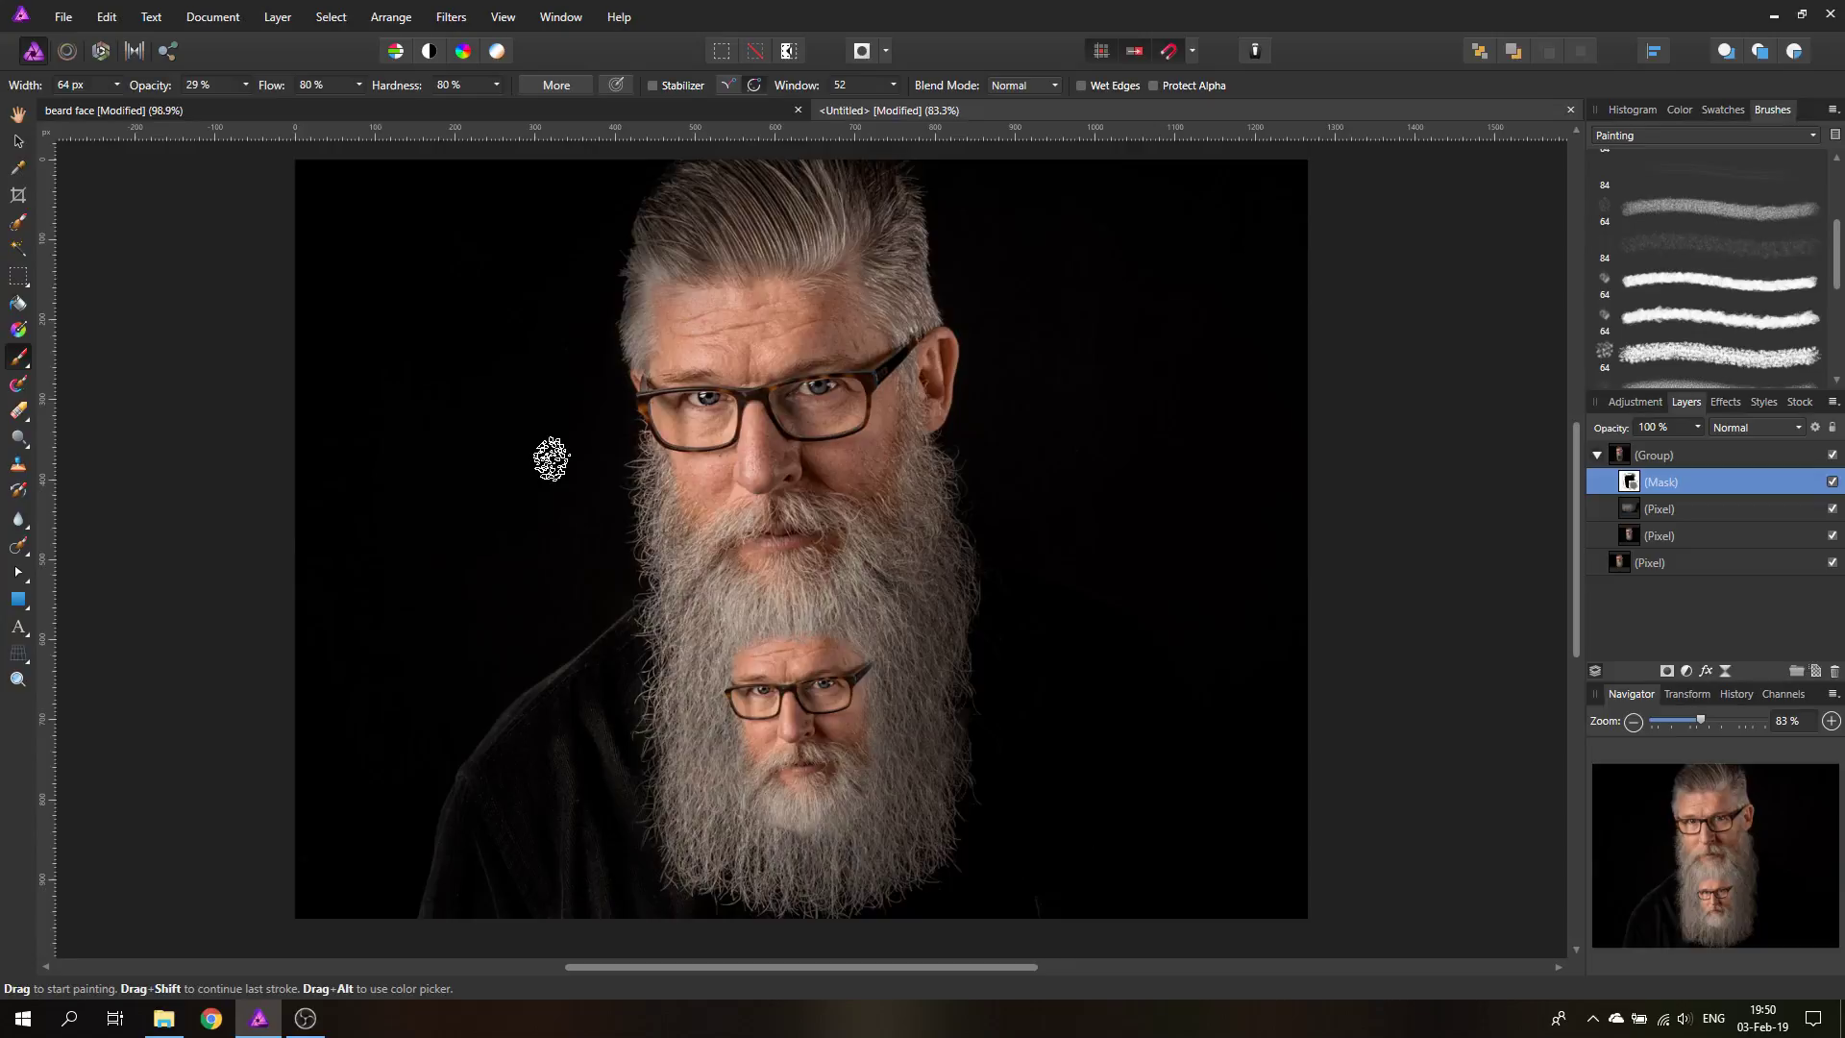
Step: Paint white on the mask along the lower edge of the small face's beard with the textured 64 px brush at 29% opacity
{"action": "left_click", "coordinate": [17, 678]}
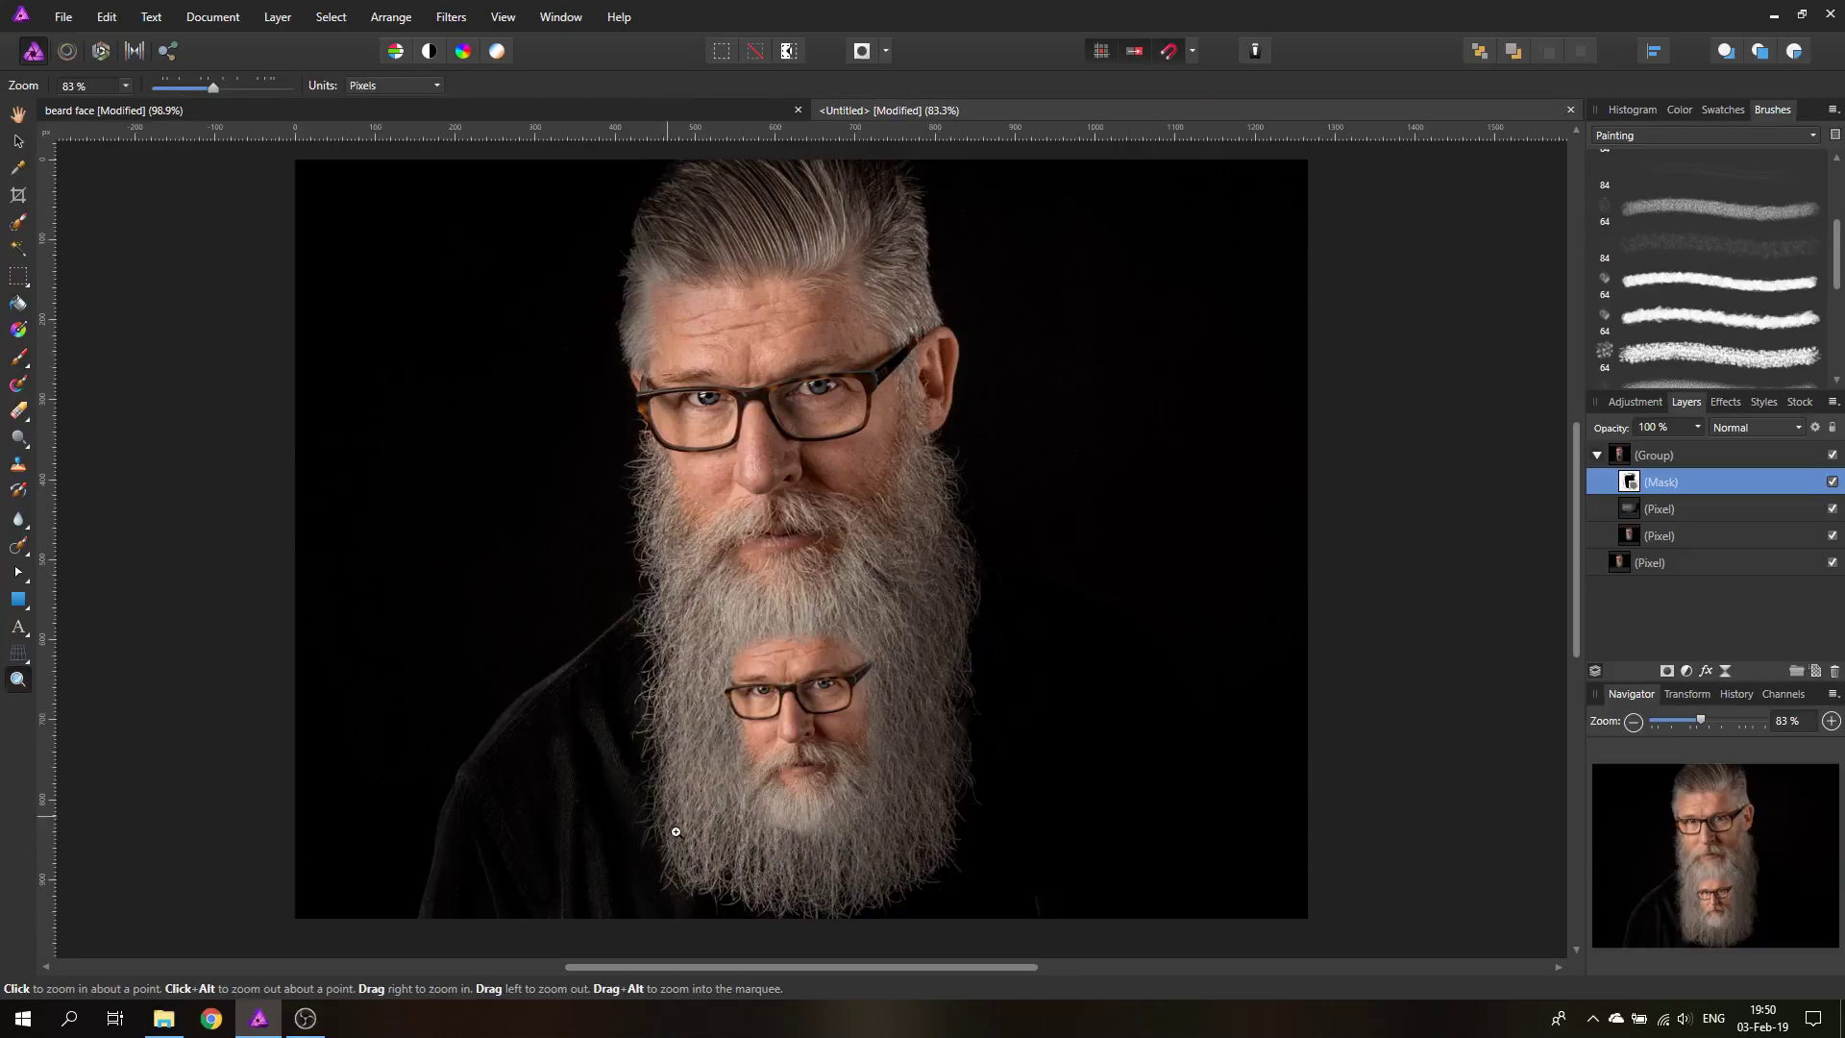
{"action": "left_click", "coordinate": [807, 842]}
{"action": "left_click", "coordinate": [806, 841]}
{"action": "left_click", "coordinate": [803, 836]}
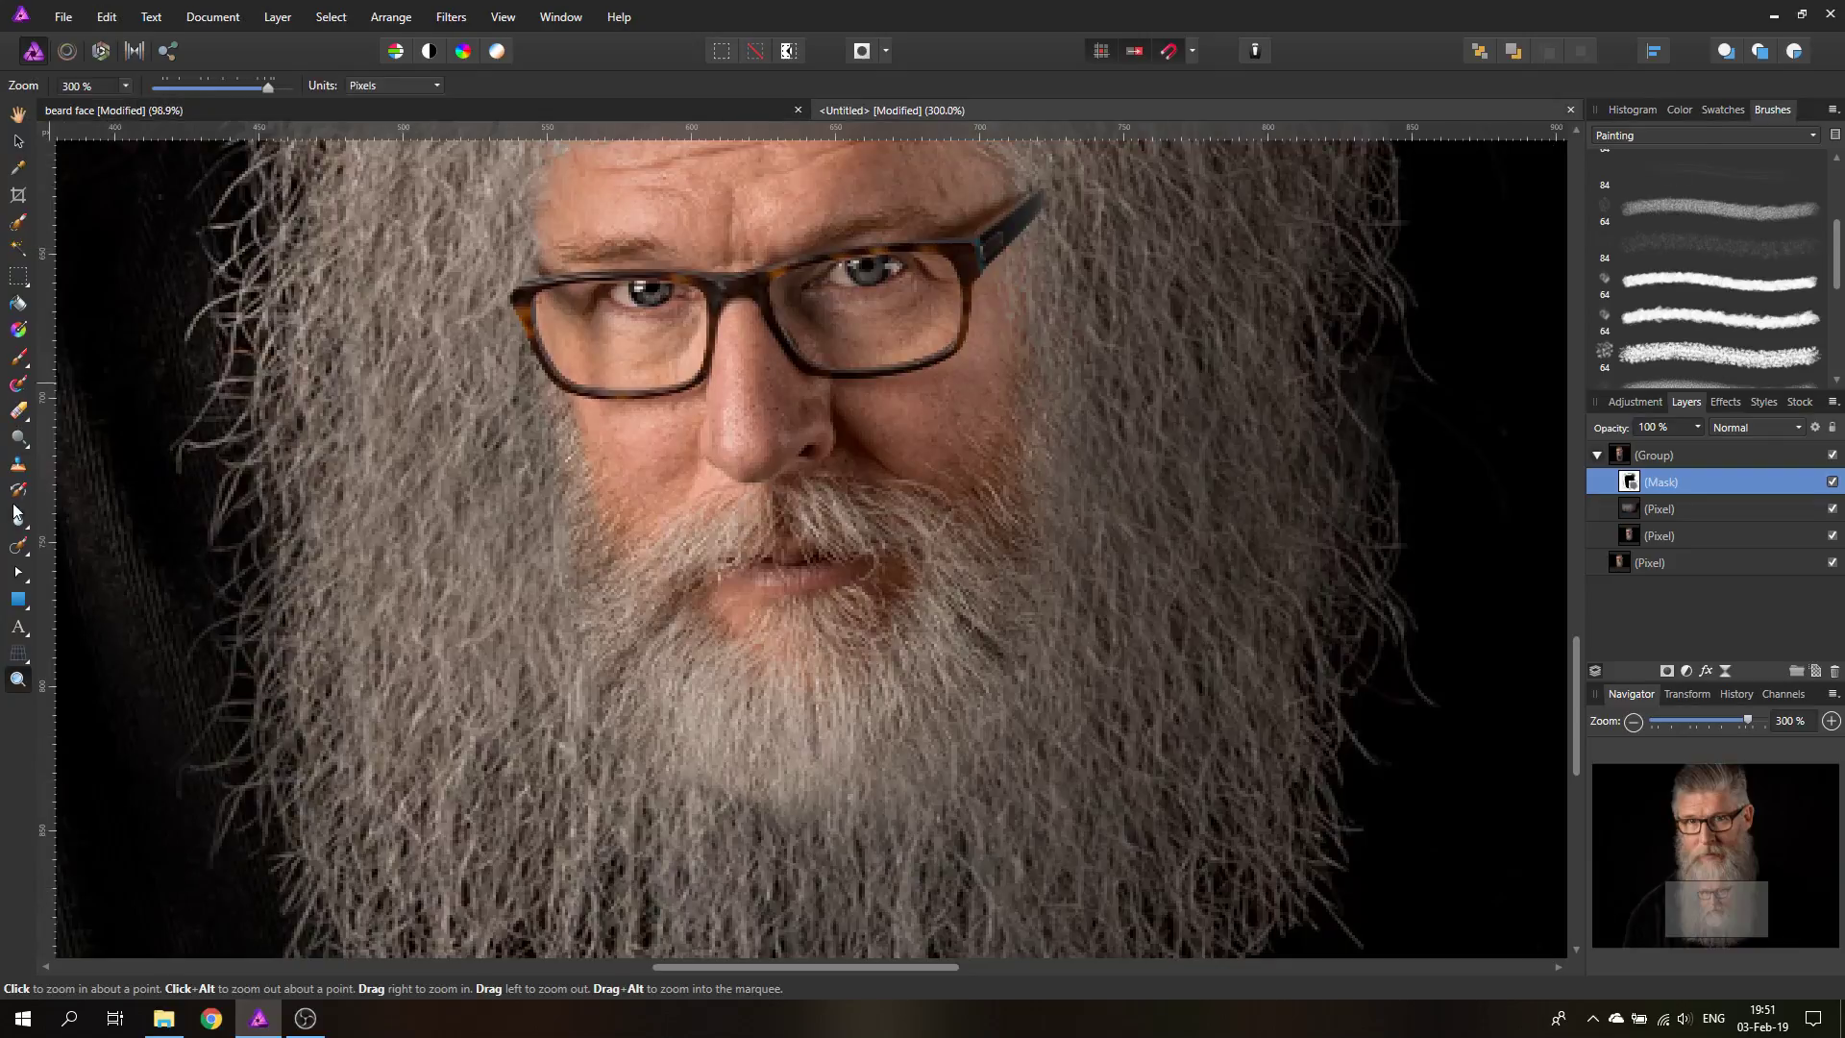
{"action": "left_click", "coordinate": [18, 360]}
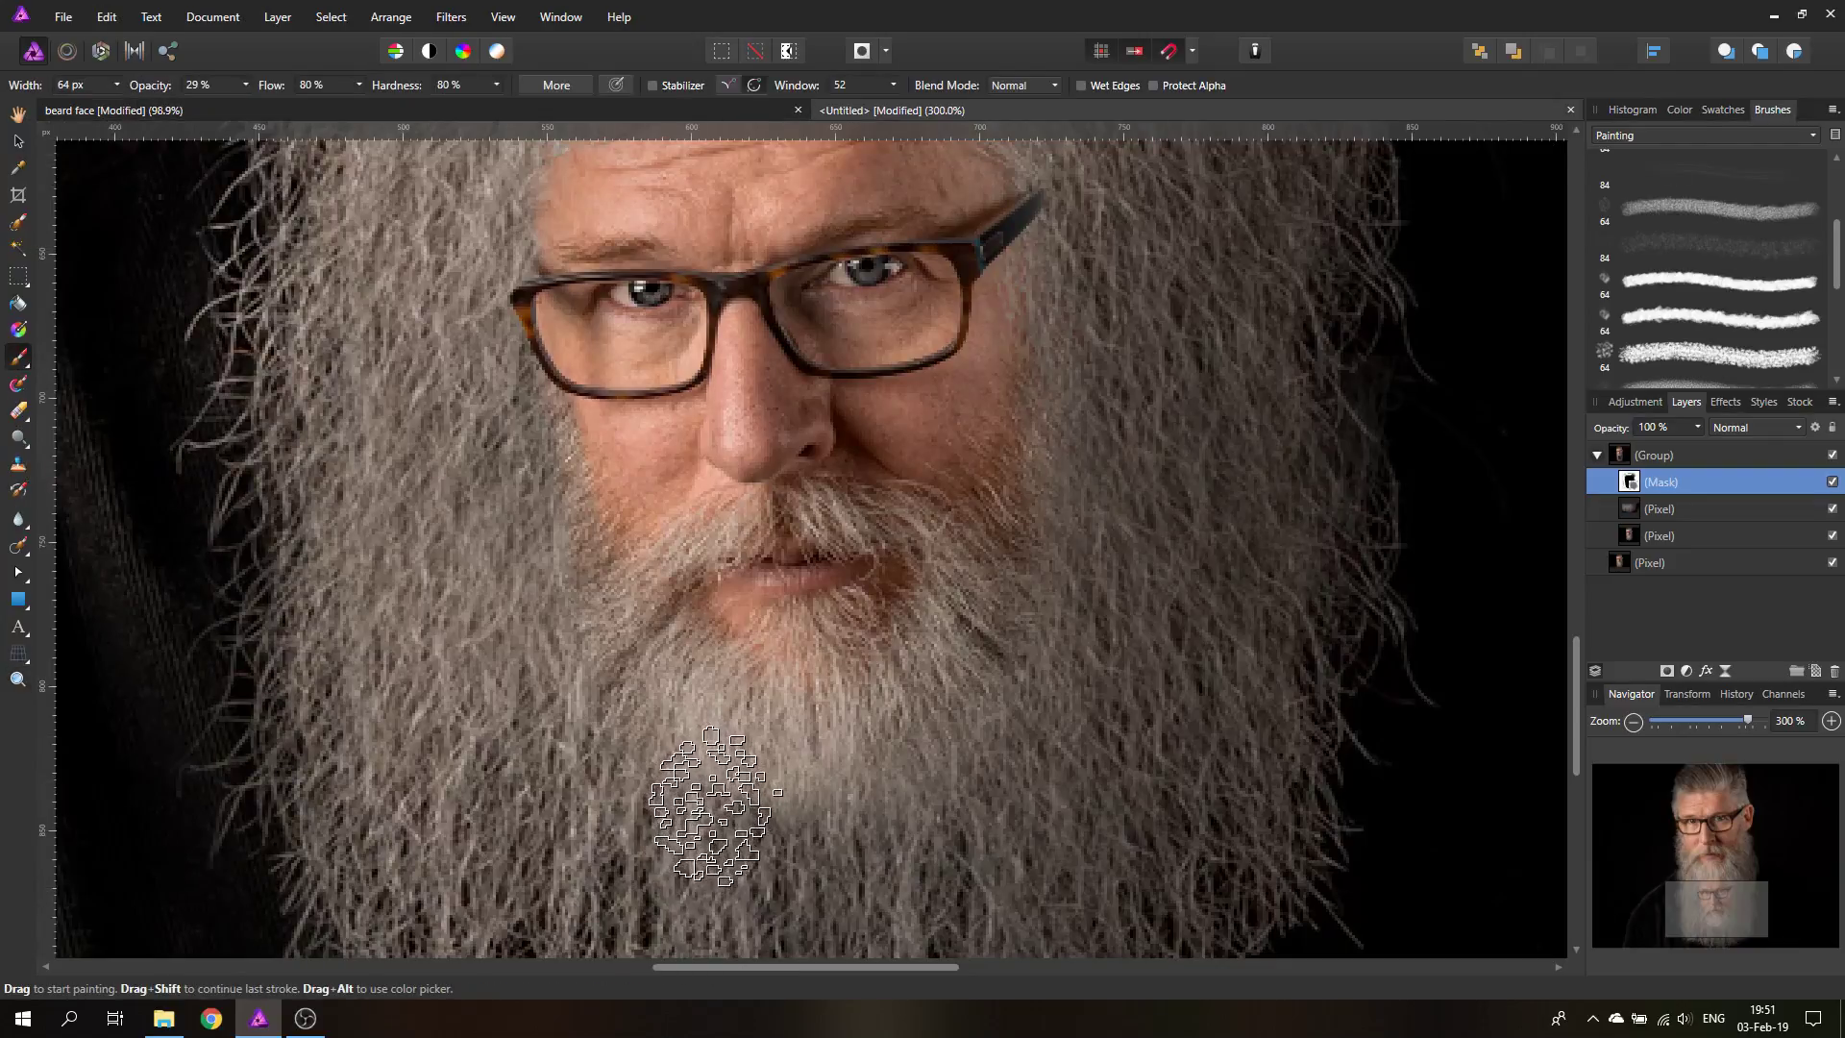
{"action": "mouse_move", "coordinate": [761, 833]}
{"action": "left_mouse_down"}
{"action": "mouse_move", "coordinate": [832, 783]}
{"action": "mouse_move", "coordinate": [792, 783]}
{"action": "mouse_move", "coordinate": [961, 687]}
{"action": "mouse_move", "coordinate": [786, 771]}
{"action": "mouse_move", "coordinate": [737, 771]}
{"action": "mouse_move", "coordinate": [583, 627]}
{"action": "mouse_move", "coordinate": [595, 667]}
{"action": "mouse_move", "coordinate": [575, 626]}
{"action": "mouse_move", "coordinate": [600, 715]}
{"action": "mouse_move", "coordinate": [550, 580]}
{"action": "mouse_move", "coordinate": [632, 761]}
{"action": "mouse_move", "coordinate": [980, 745]}
{"action": "mouse_move", "coordinate": [1047, 662]}
{"action": "mouse_move", "coordinate": [1055, 573]}
{"action": "mouse_move", "coordinate": [979, 779]}
{"action": "mouse_move", "coordinate": [832, 789]}
{"action": "mouse_move", "coordinate": [702, 764]}
{"action": "mouse_move", "coordinate": [593, 661]}
{"action": "mouse_move", "coordinate": [545, 548]}
{"action": "mouse_move", "coordinate": [799, 791]}
{"action": "mouse_move", "coordinate": [860, 754]}
{"action": "mouse_move", "coordinate": [732, 761]}
{"action": "mouse_move", "coordinate": [790, 737]}
{"action": "mouse_move", "coordinate": [1208, 811]}
{"action": "mouse_move", "coordinate": [1321, 806]}
{"action": "mouse_move", "coordinate": [1348, 707]}
{"action": "mouse_move", "coordinate": [1268, 623]}
{"action": "left_mouse_up"}
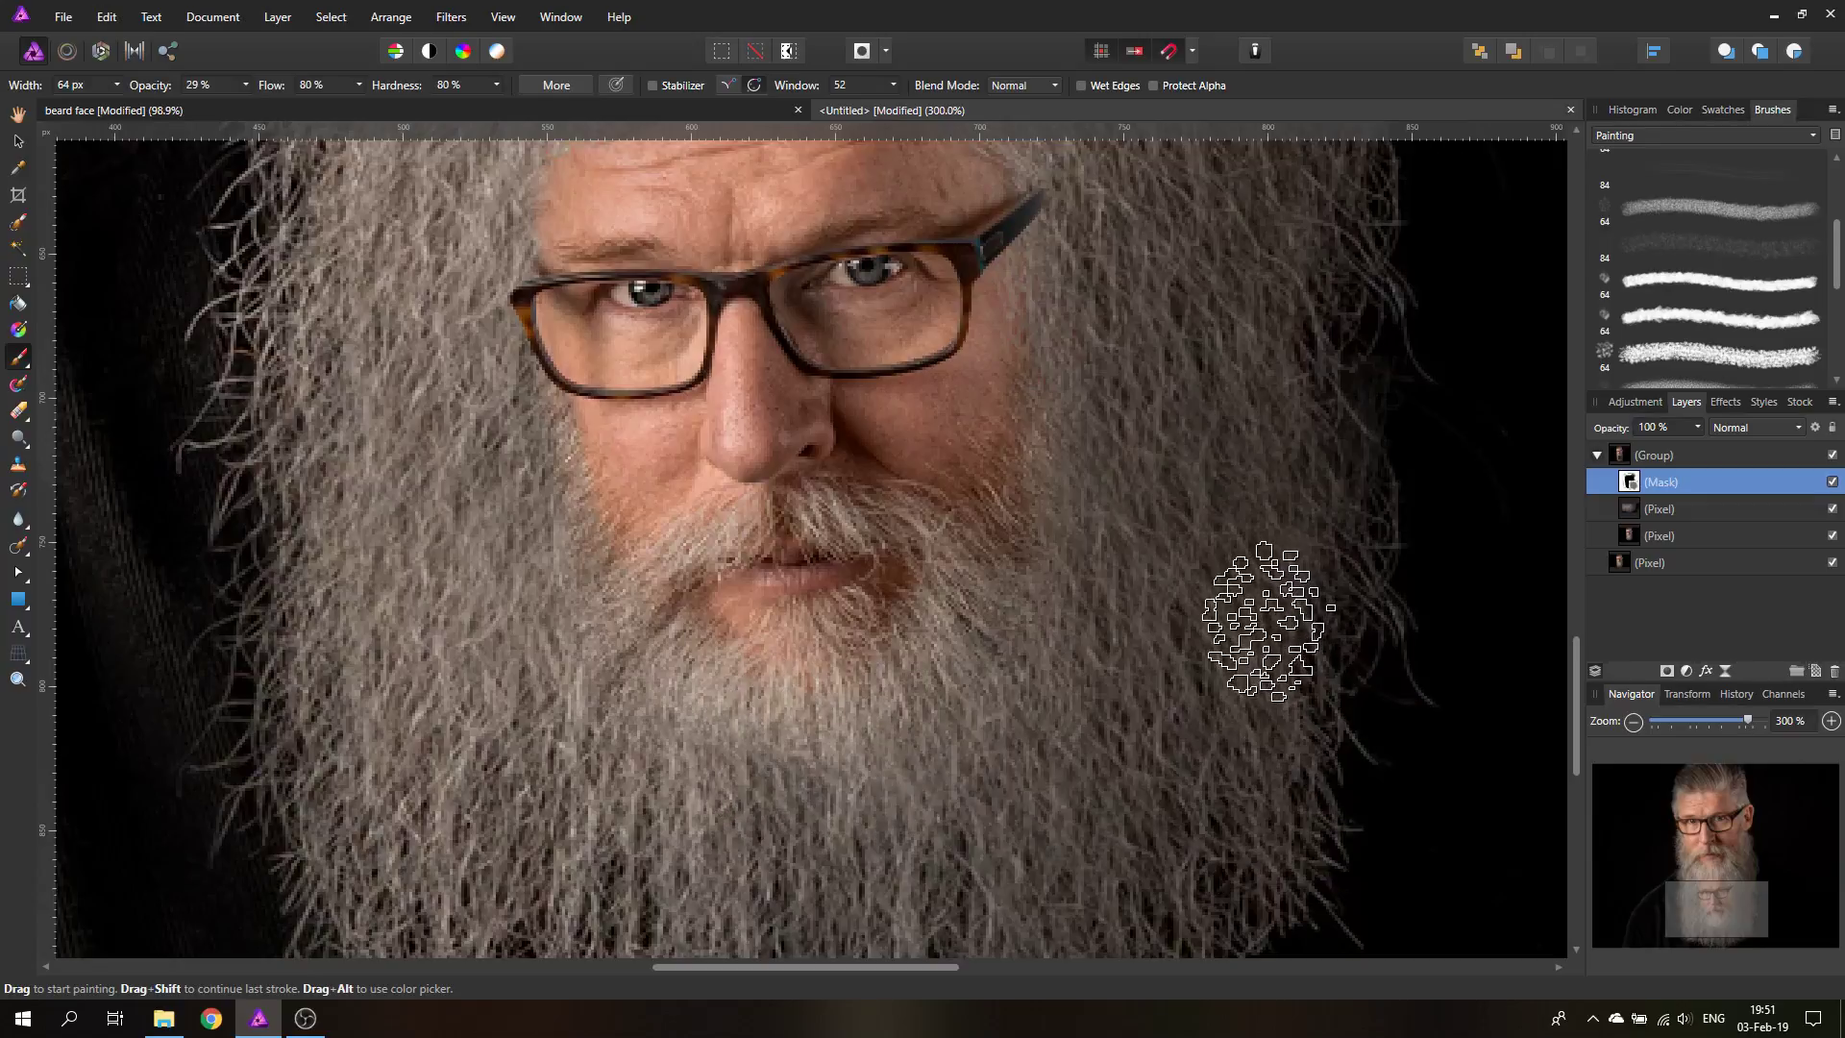
{"action": "key", "text": "ctrl+0"}
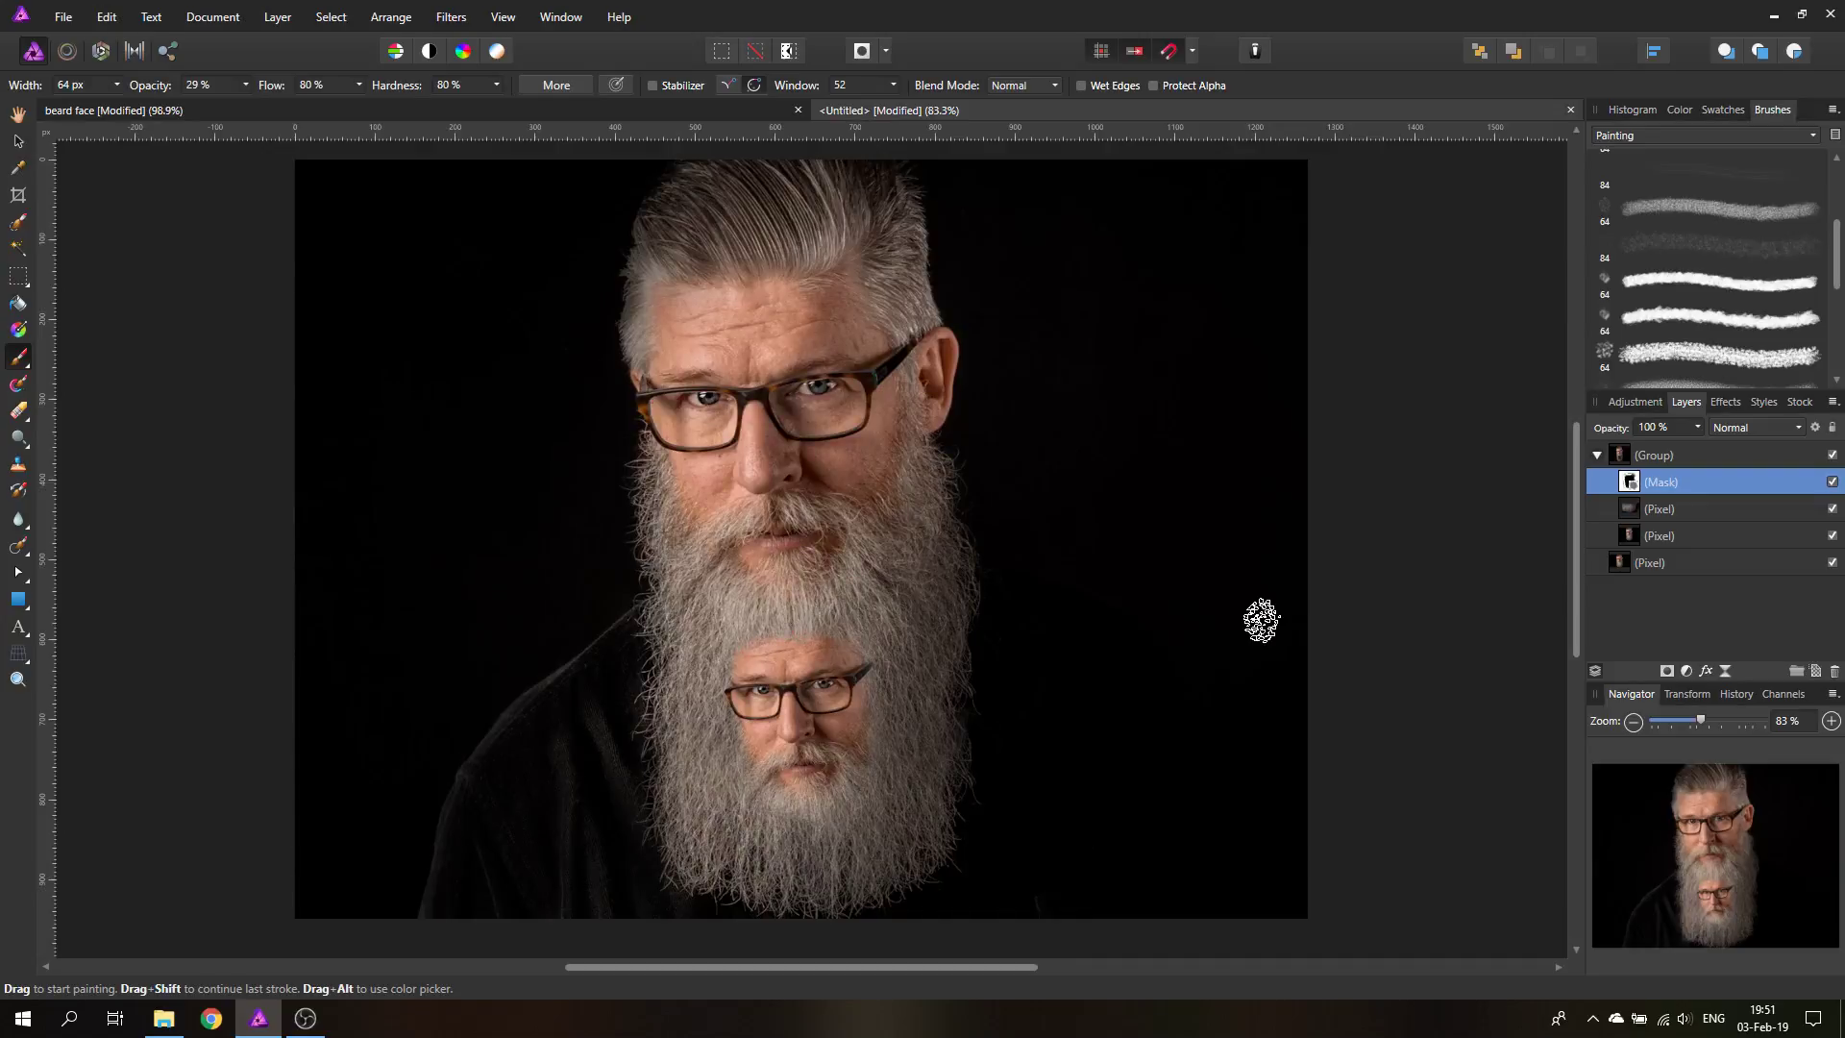
Step: Duplicate the small-face pixel layer together with the group's mask
{"action": "left_click", "coordinate": [20, 142]}
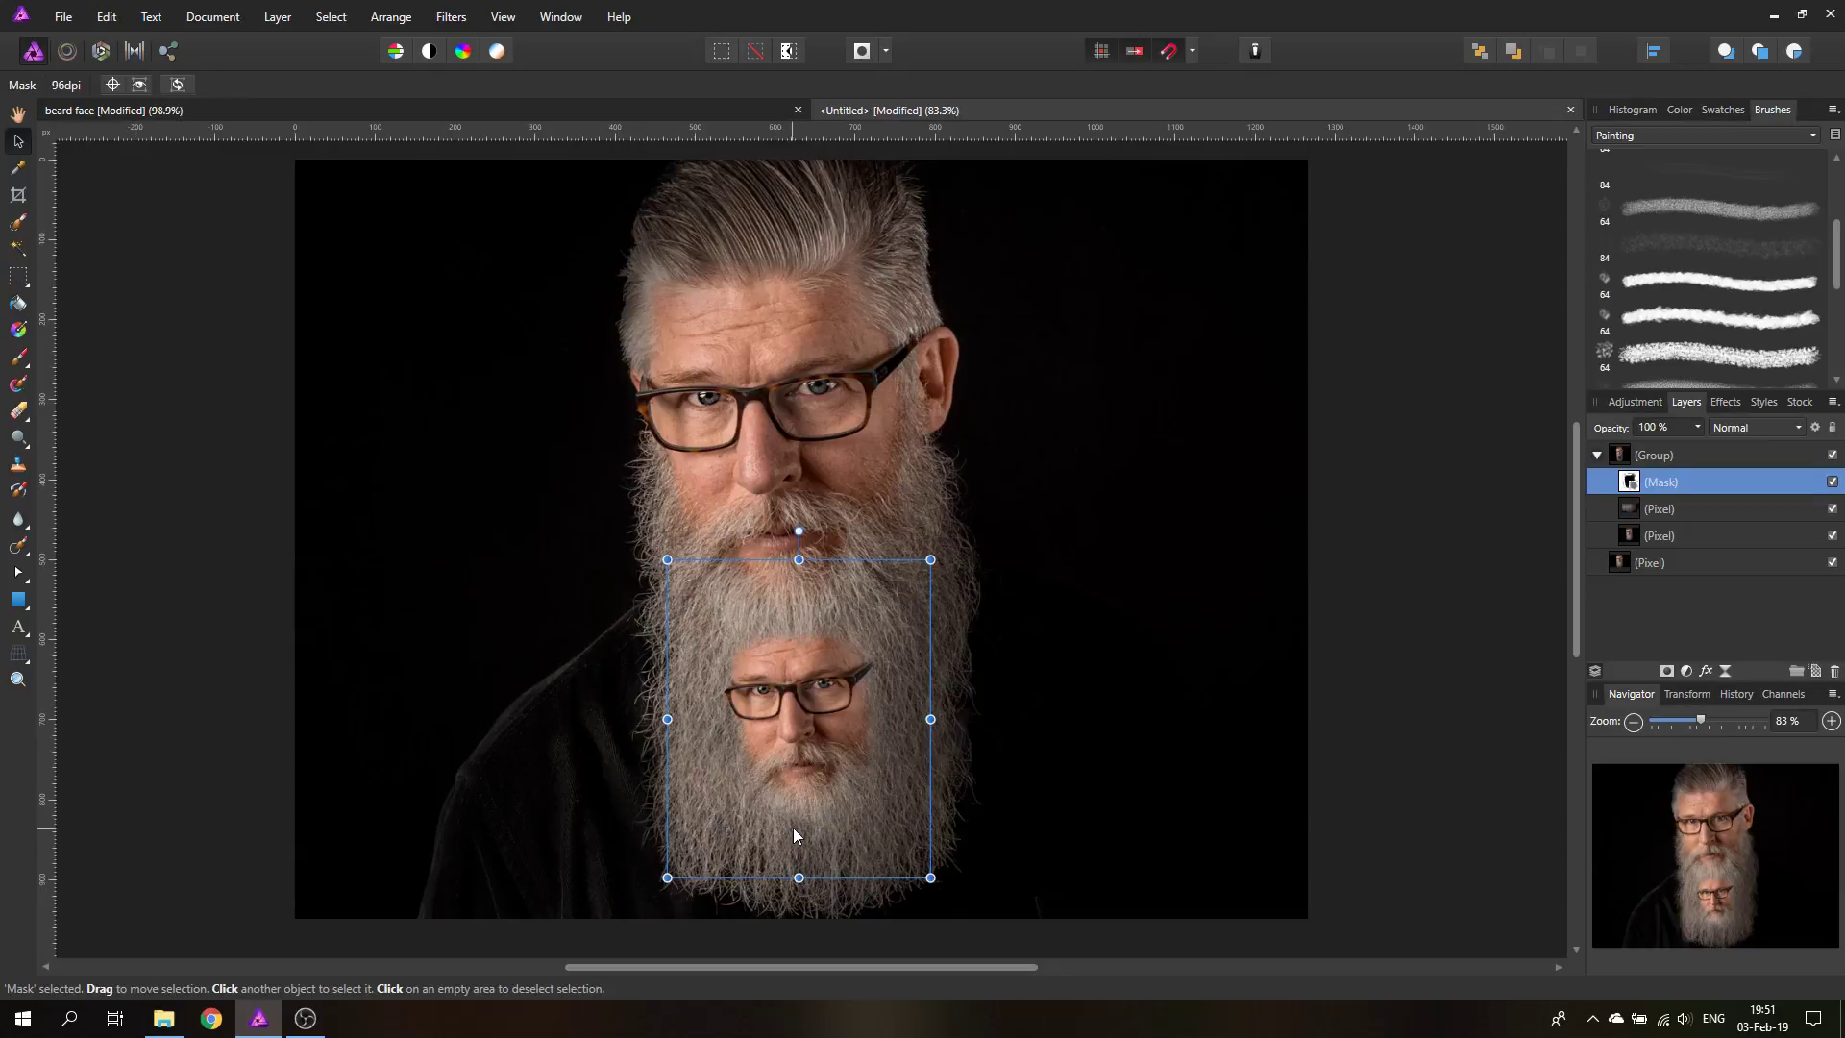
{"action": "left_click", "coordinate": [1630, 565]}
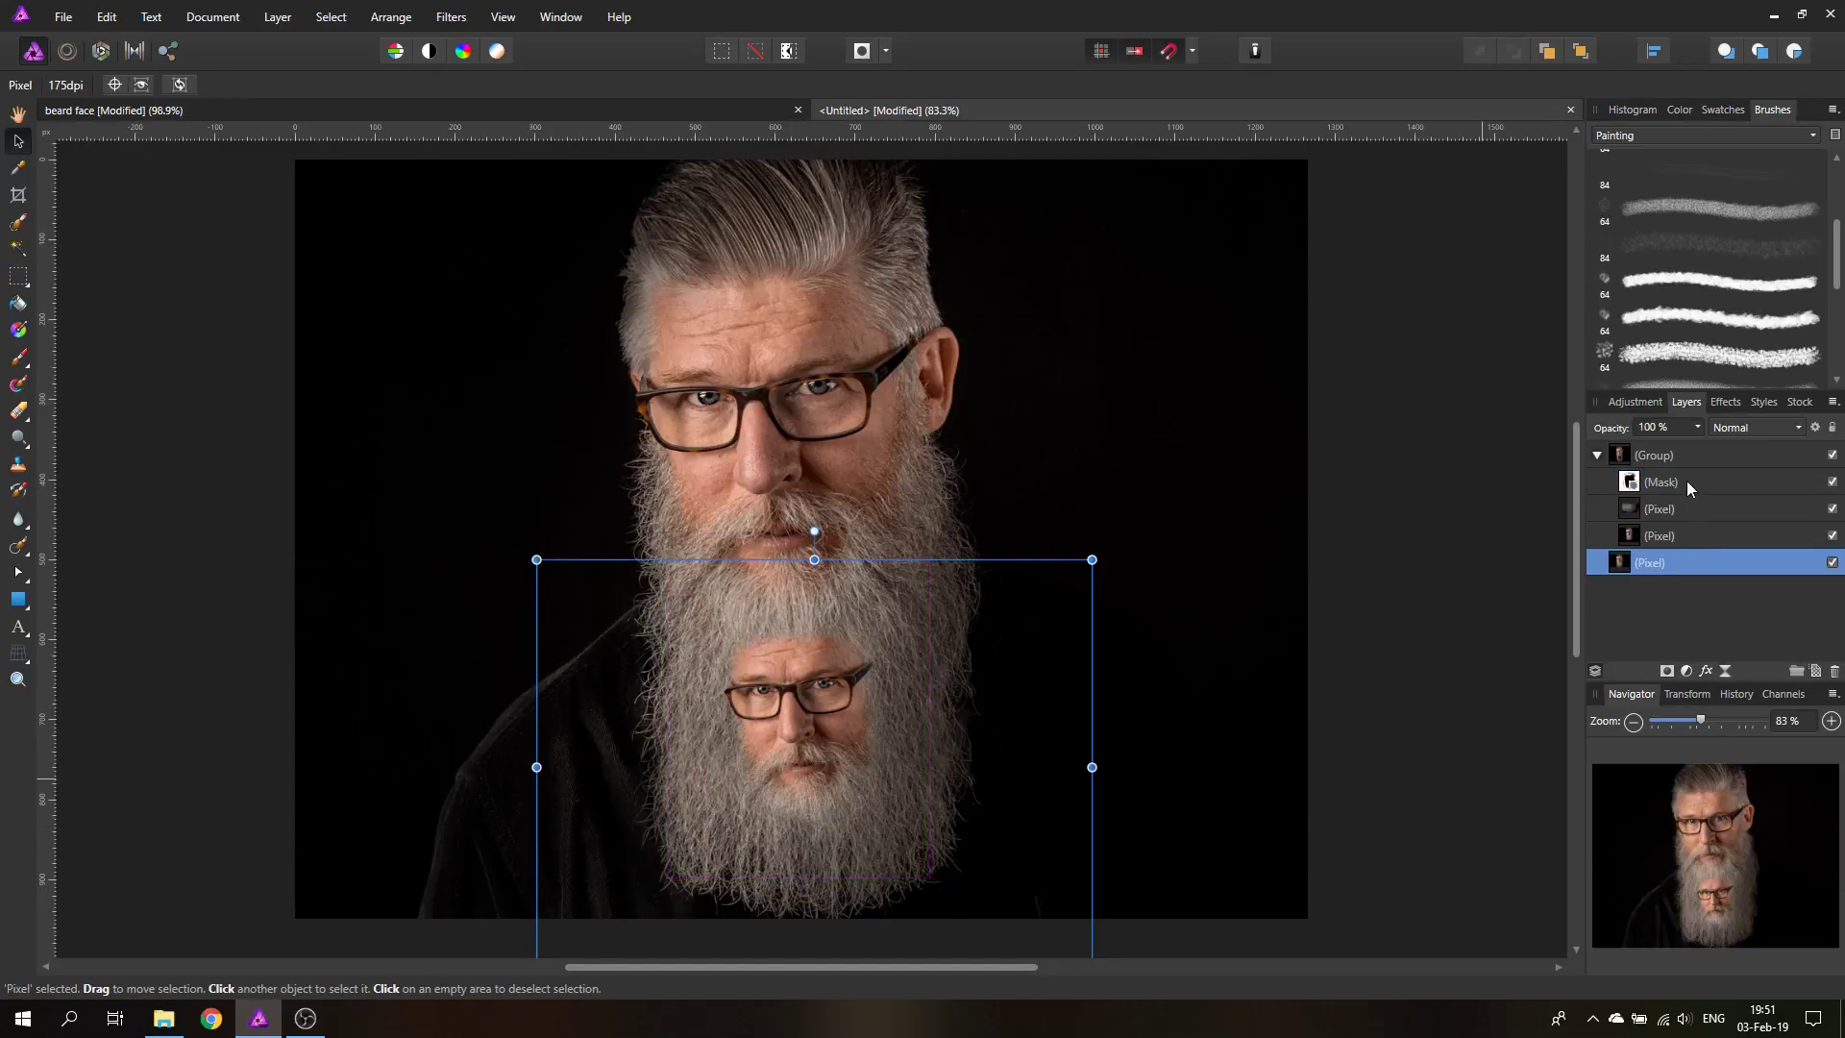
{"action": "left_click", "coordinate": [1686, 480], "text": "ctrl"}
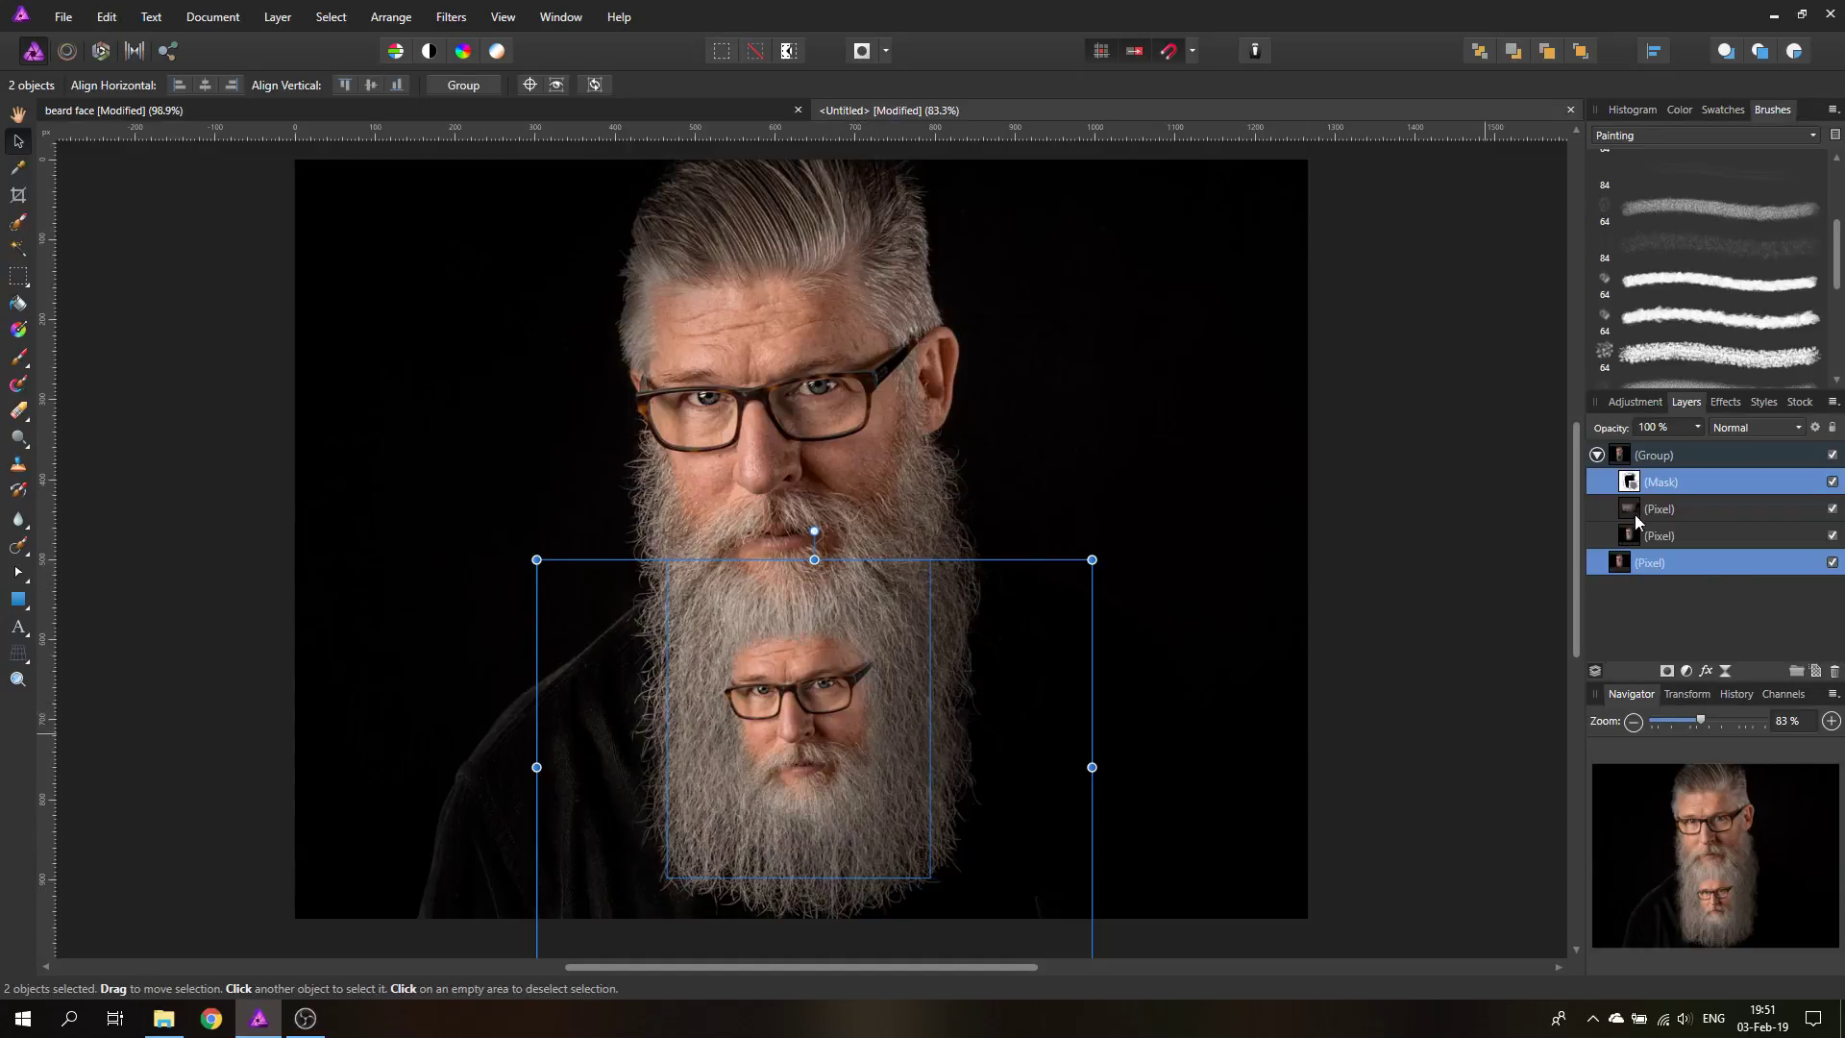
{"action": "right_click", "coordinate": [1638, 486]}
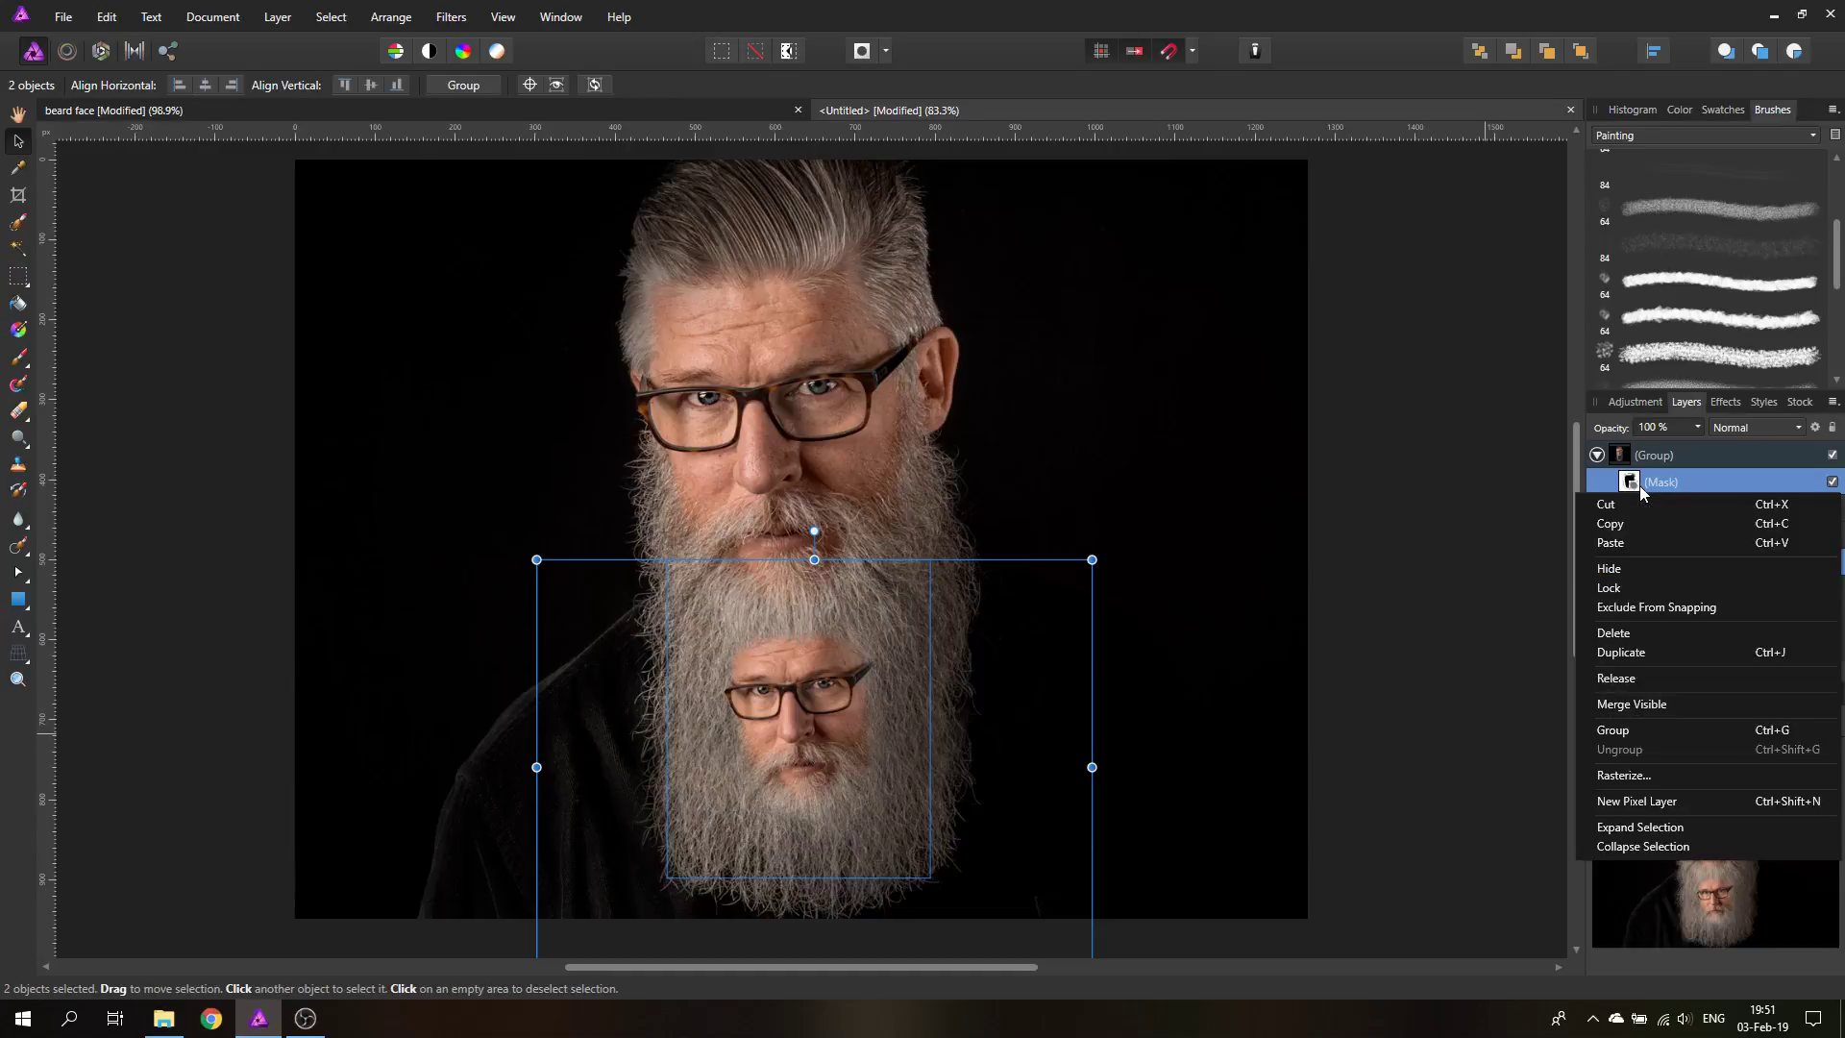
{"action": "left_click", "coordinate": [1643, 651]}
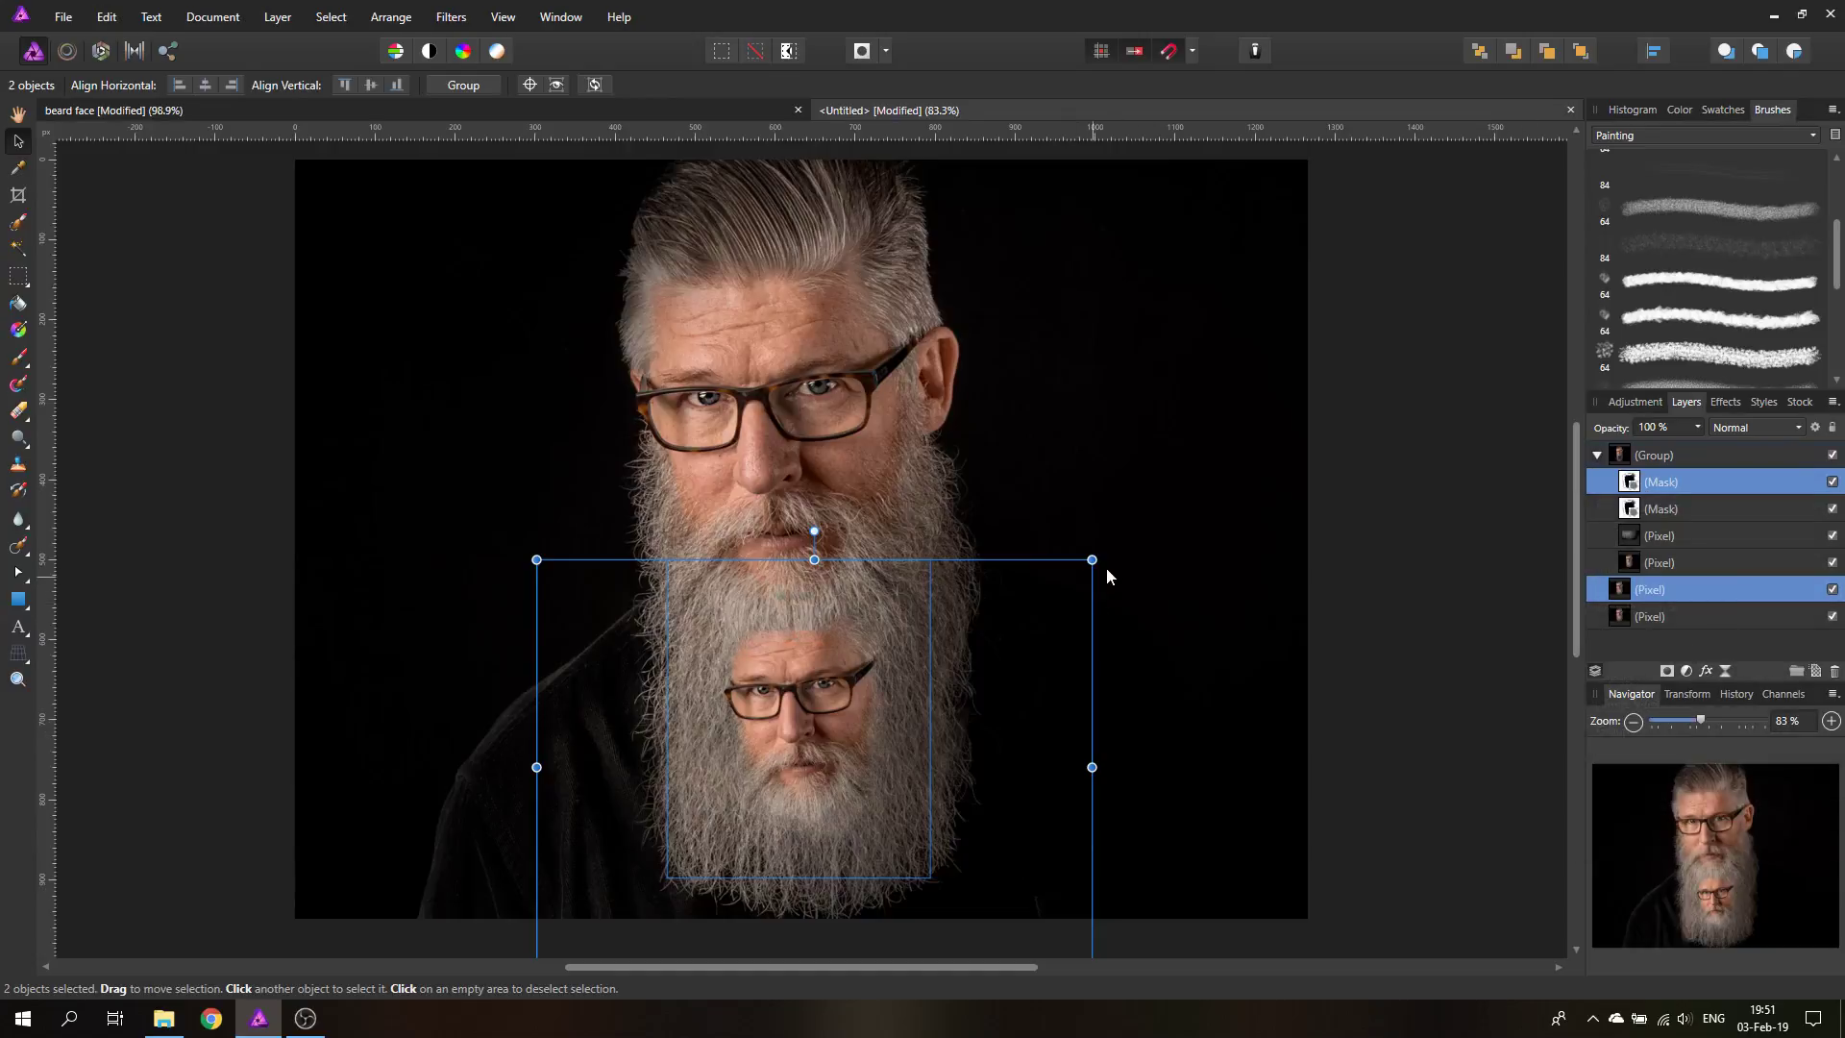
Step: Scale down the duplicated face and mask and move them into the lower beard beneath the first small face
{"action": "left_click_drag", "start_coordinate": [1092, 559], "coordinate": [1027, 607]}
{"action": "left_click_drag", "start_coordinate": [810, 693], "coordinate": [878, 795]}
{"action": "left_click_drag", "start_coordinate": [1066, 733], "coordinate": [947, 816]}
{"action": "left_click_drag", "start_coordinate": [679, 920], "coordinate": [756, 845]}
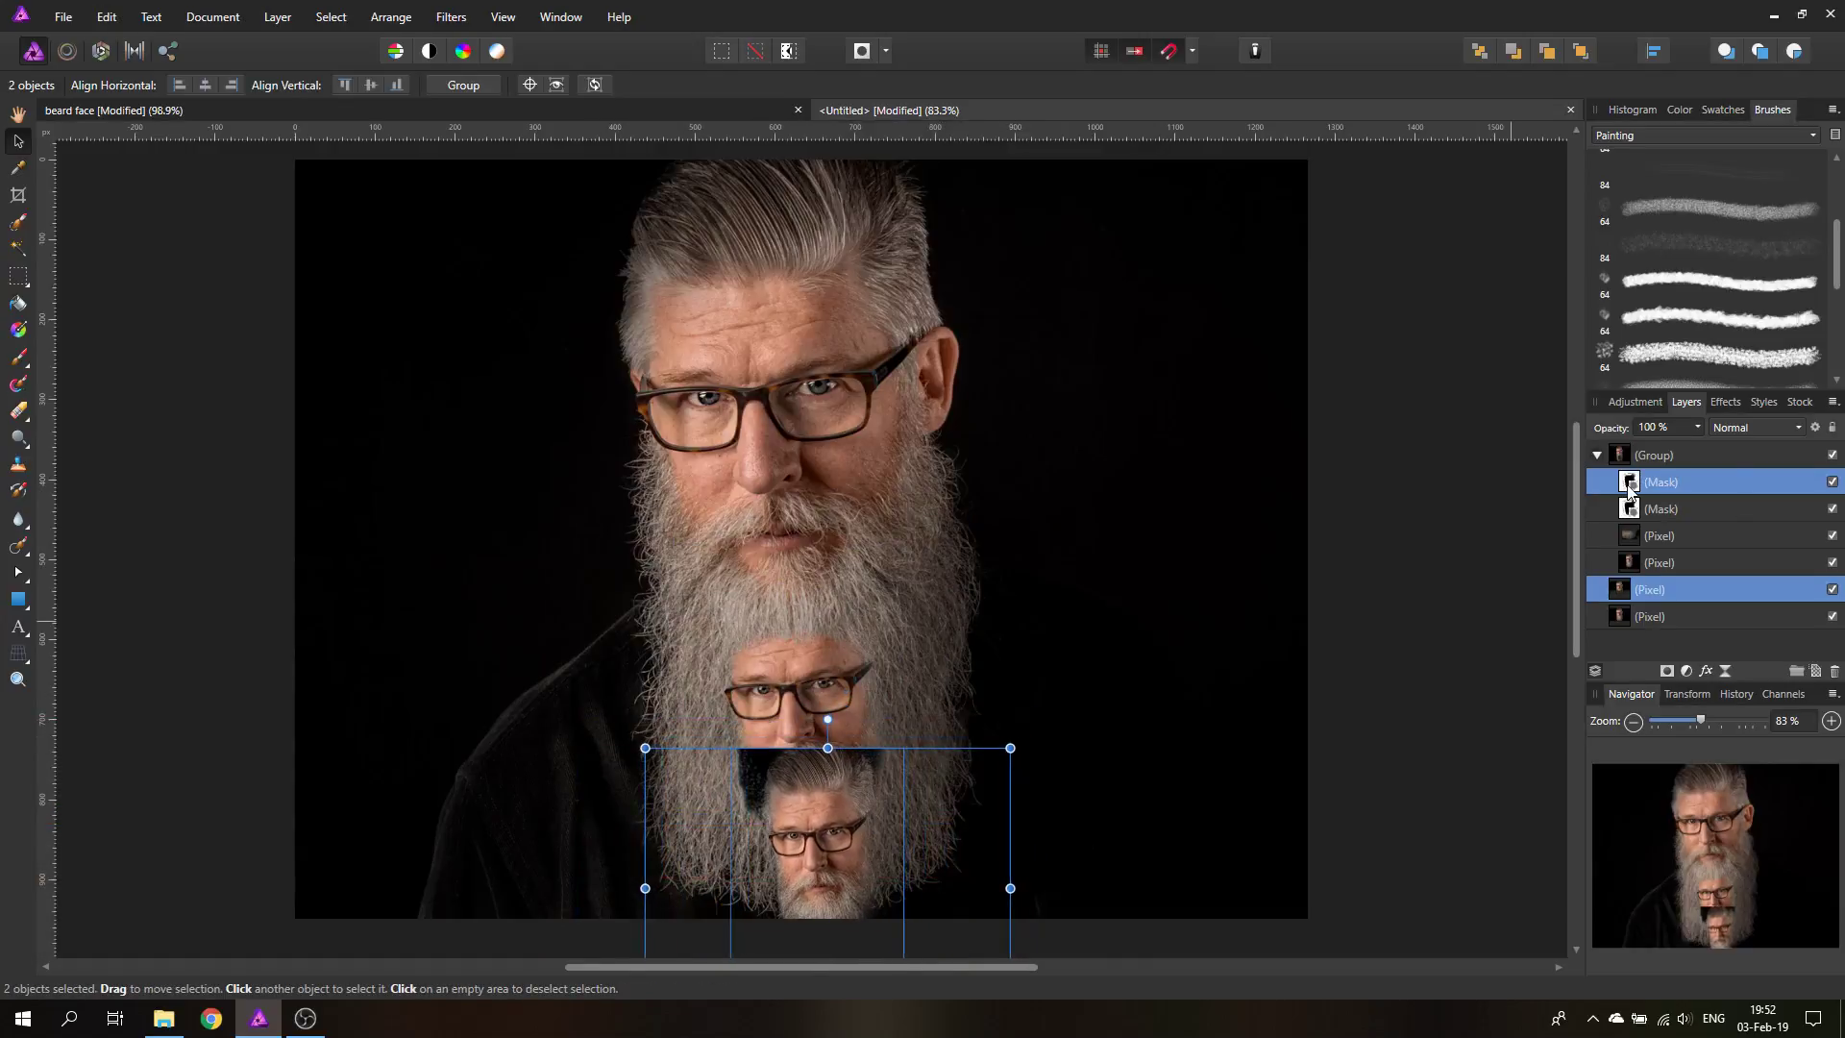
Step: Nest the duplicated mask inside the original small-face layer and place the scaled-down face copy beneath that layer
{"action": "left_click_drag", "start_coordinate": [1630, 485], "coordinate": [1646, 594]}
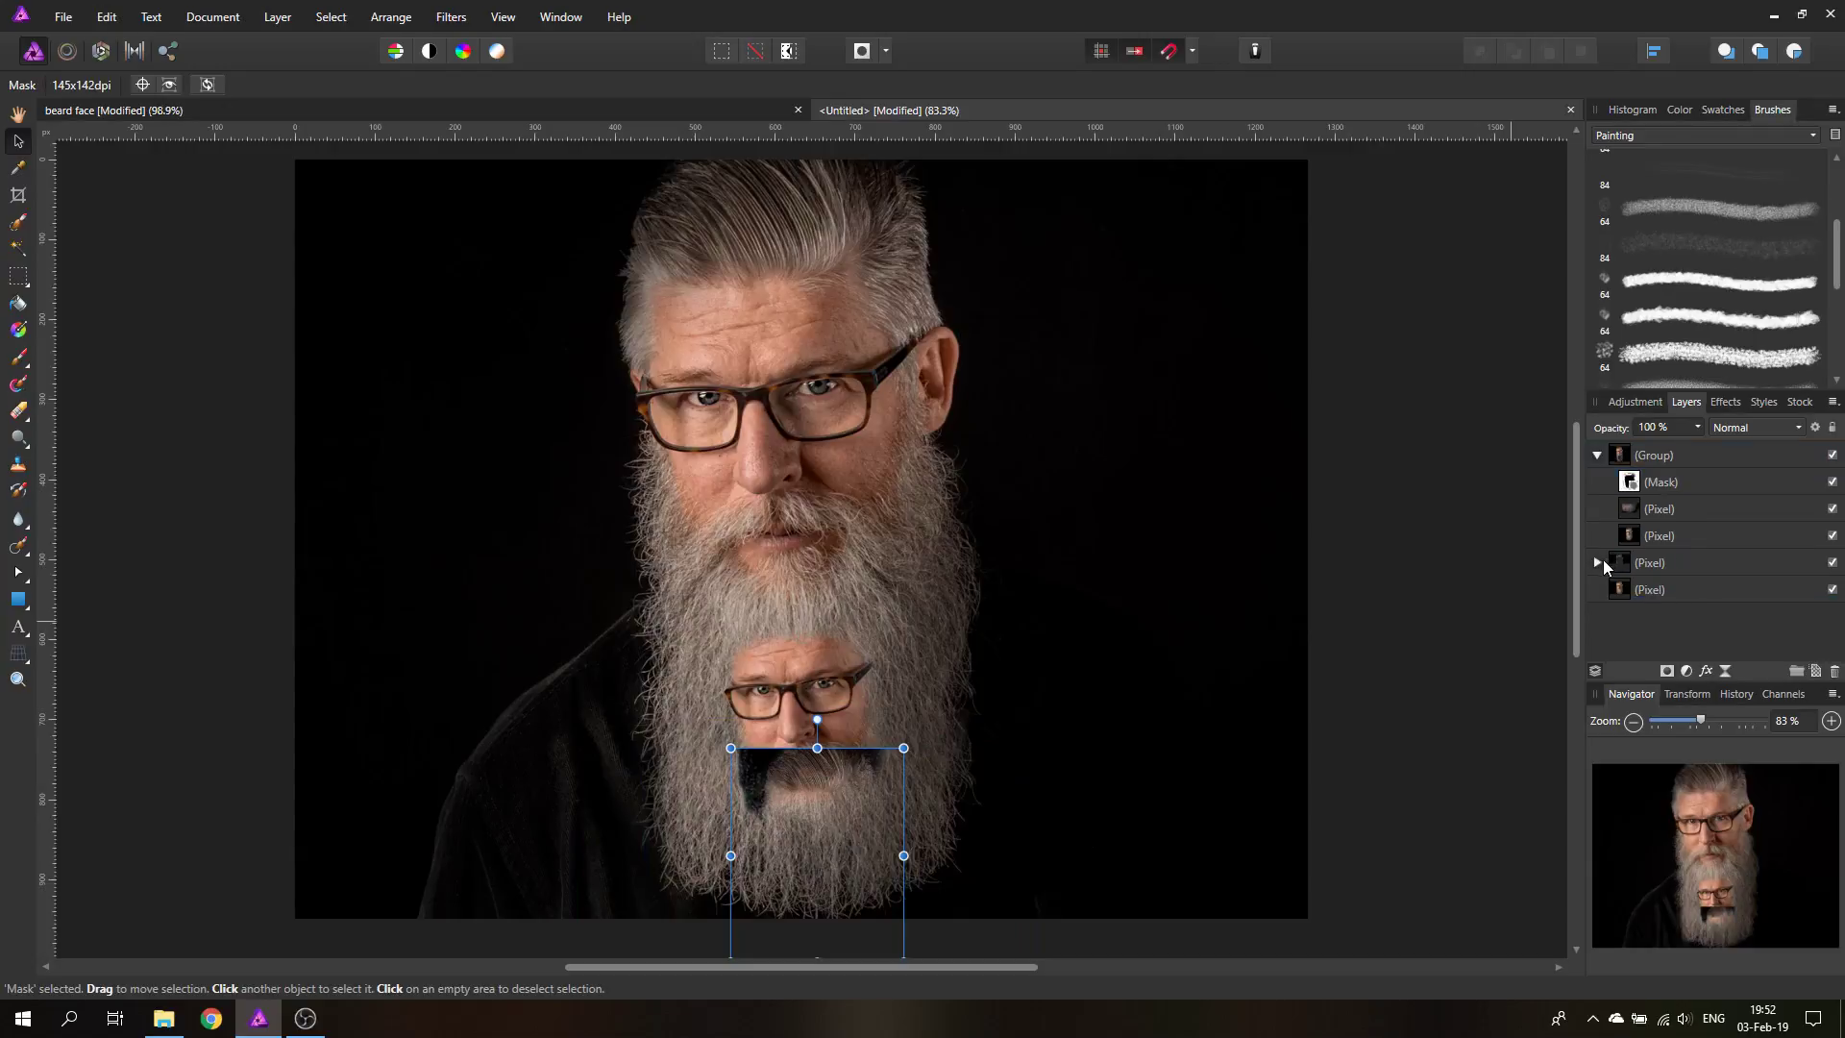
{"action": "left_click", "coordinate": [1598, 563]}
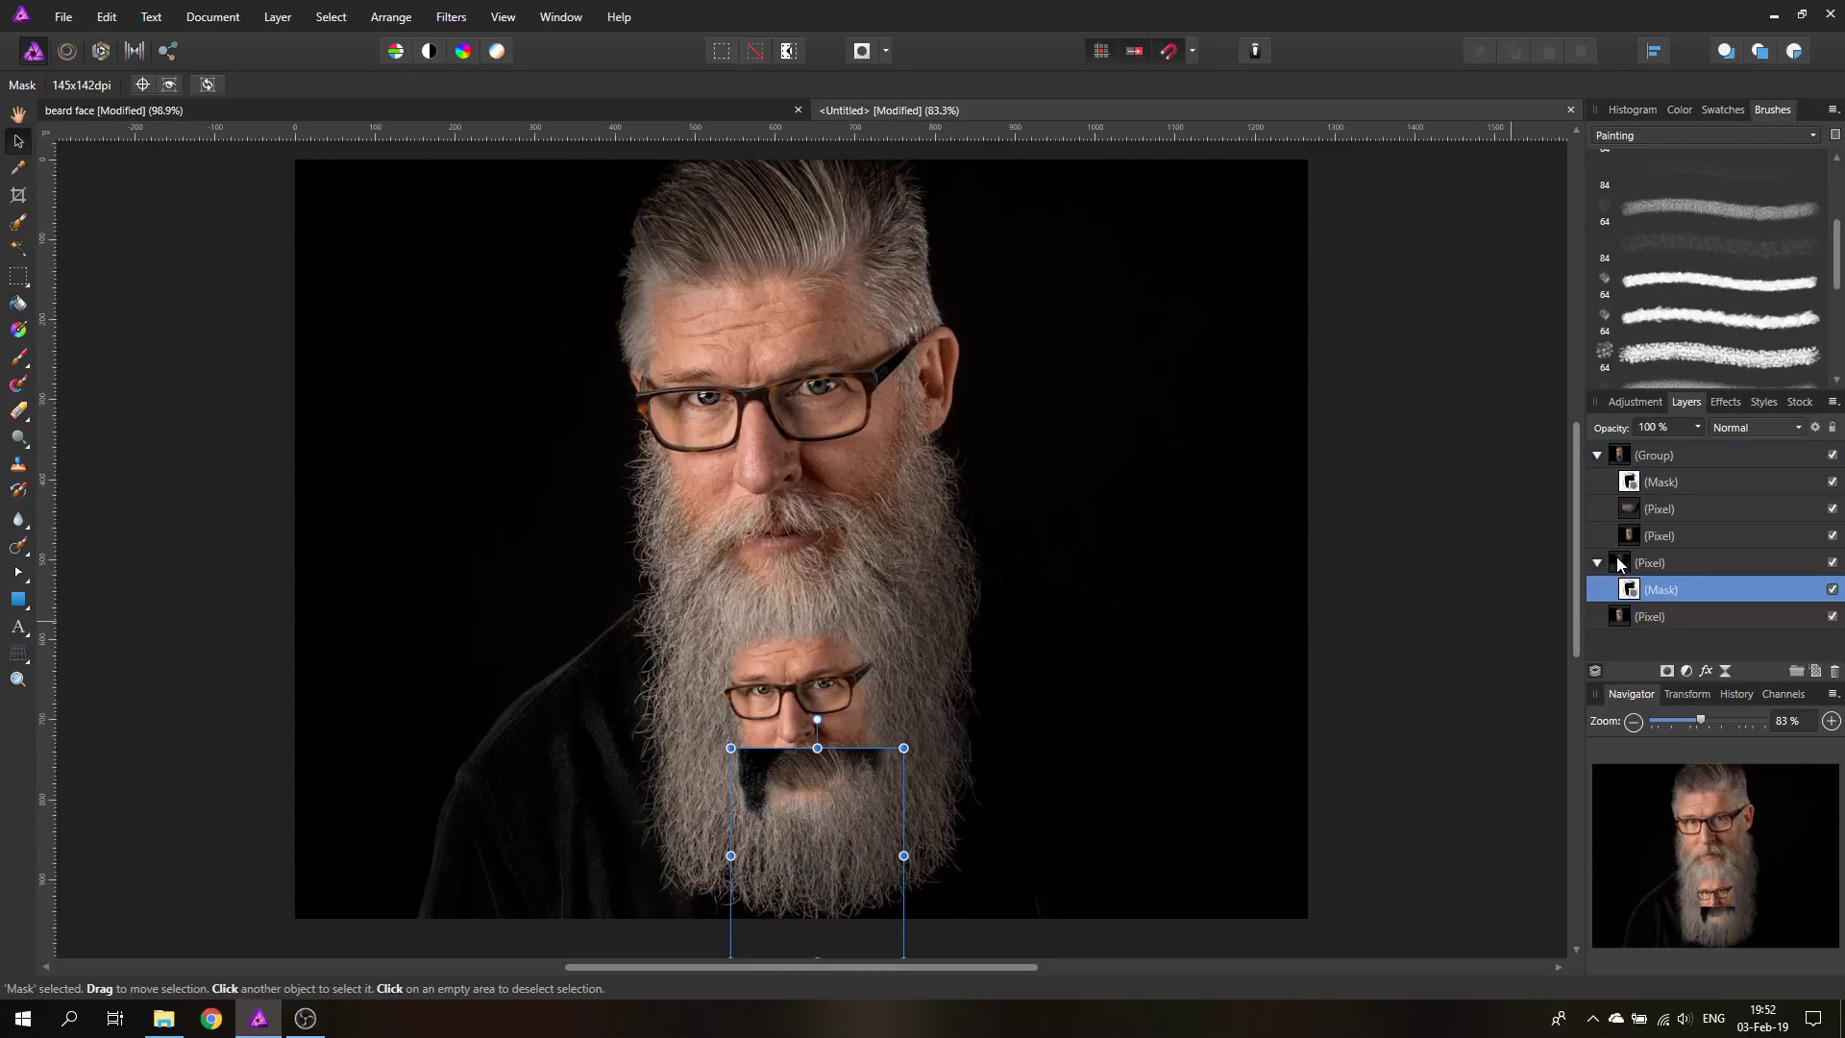
{"action": "left_click_drag", "start_coordinate": [1630, 593], "coordinate": [1630, 618]}
{"action": "left_click", "coordinate": [1628, 565]}
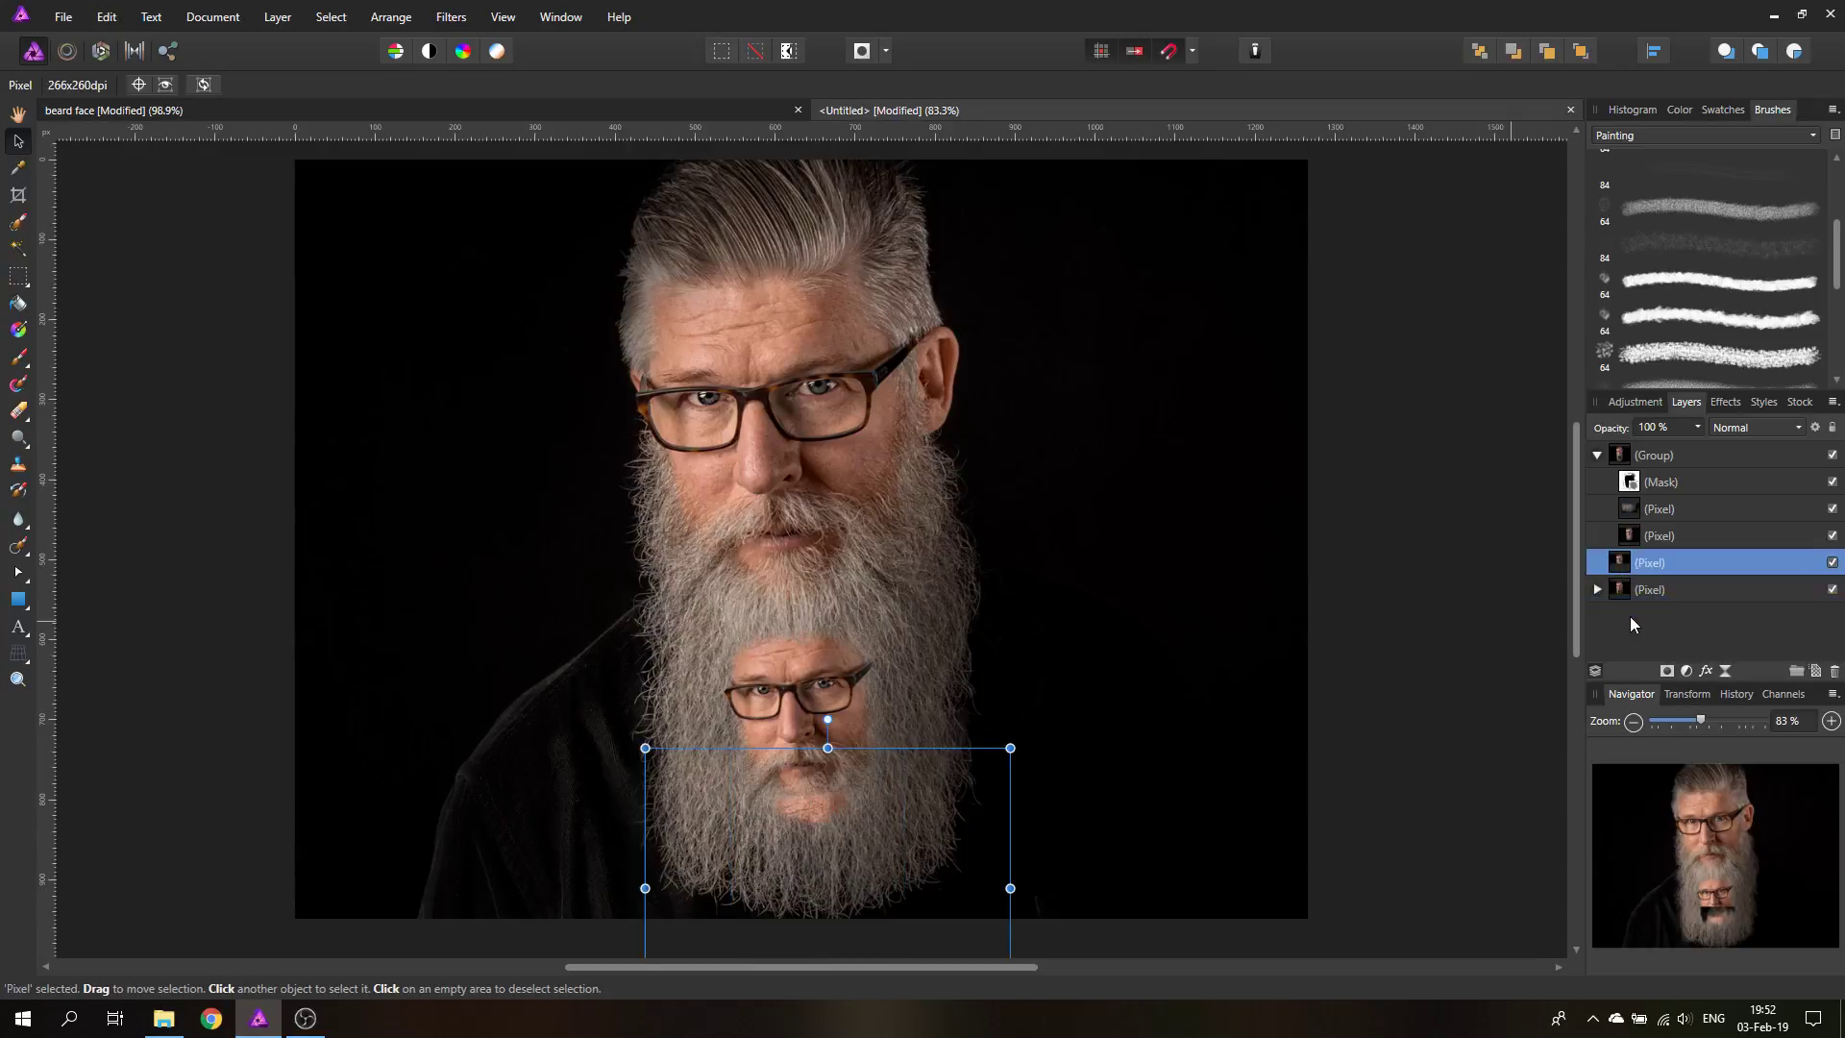
{"action": "left_click", "coordinate": [1598, 562]}
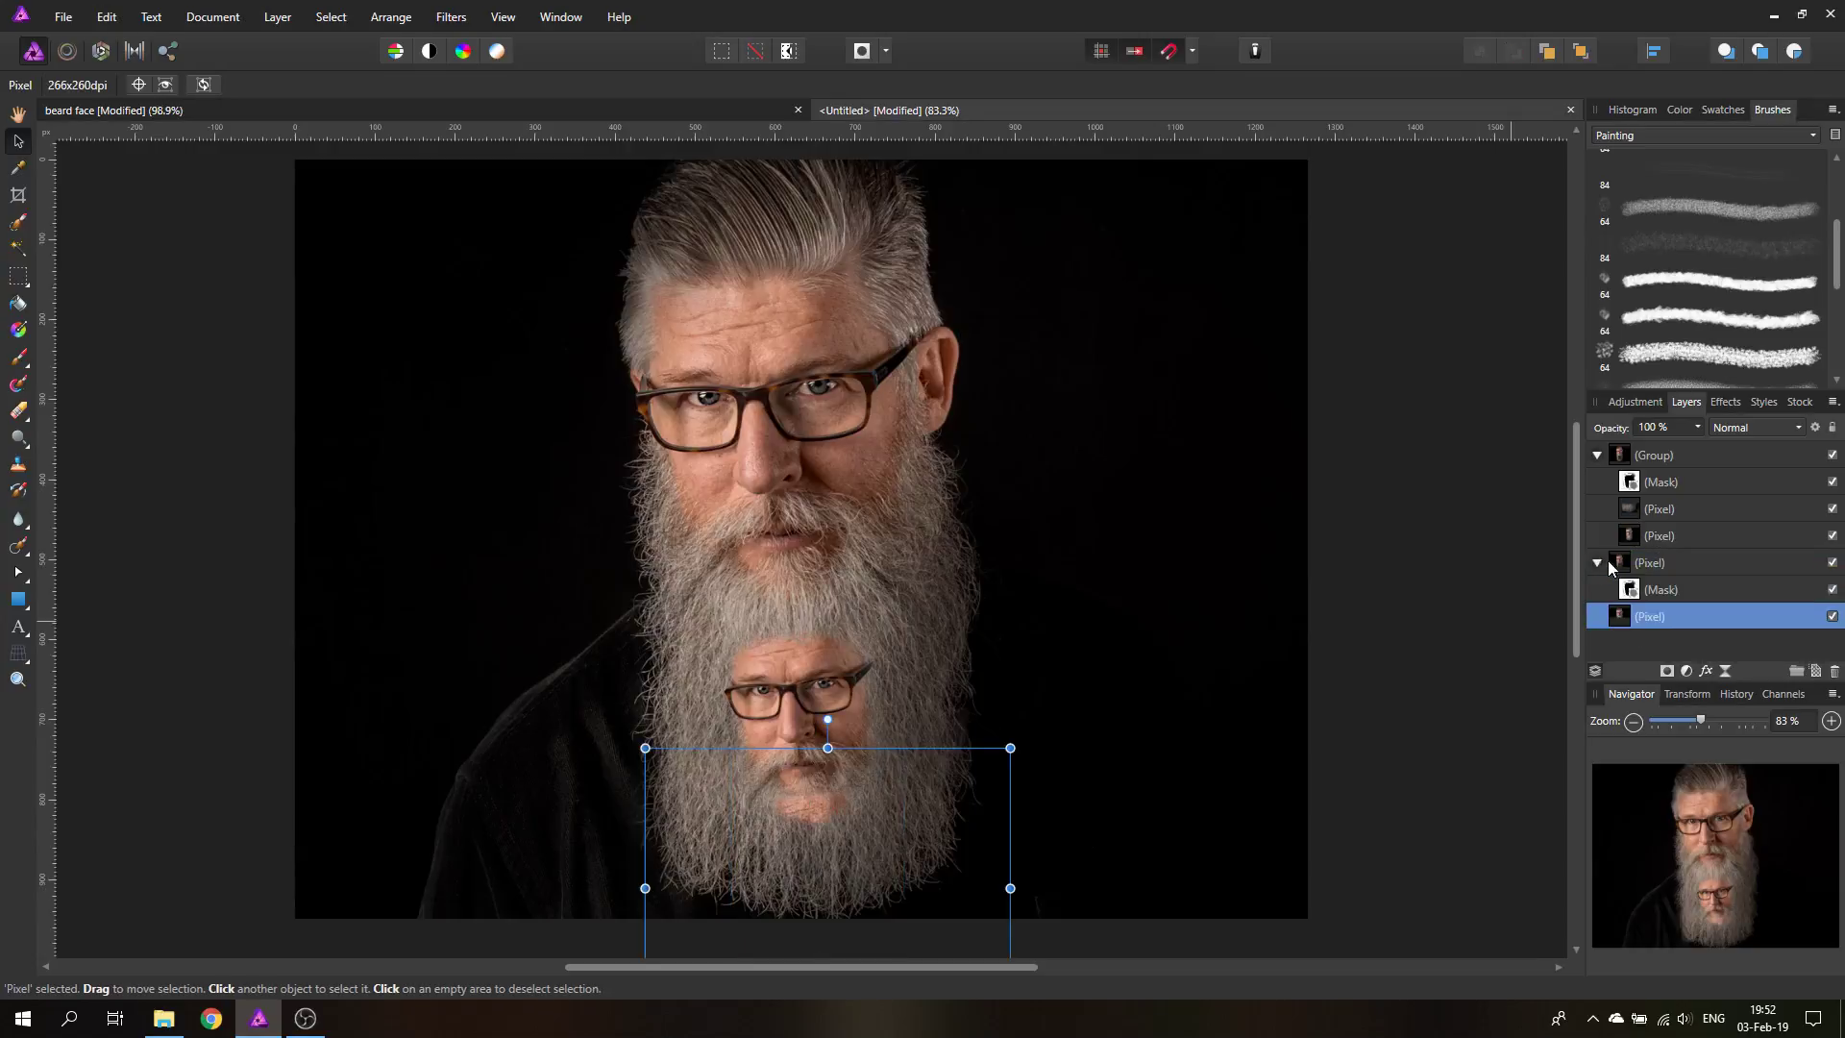
{"action": "left_click", "coordinate": [1633, 588]}
{"action": "mouse_move", "coordinate": [811, 851]}
{"action": "left_mouse_down"}
{"action": "mouse_move", "coordinate": [811, 815]}
{"action": "mouse_move", "coordinate": [814, 858]}
{"action": "left_mouse_up"}
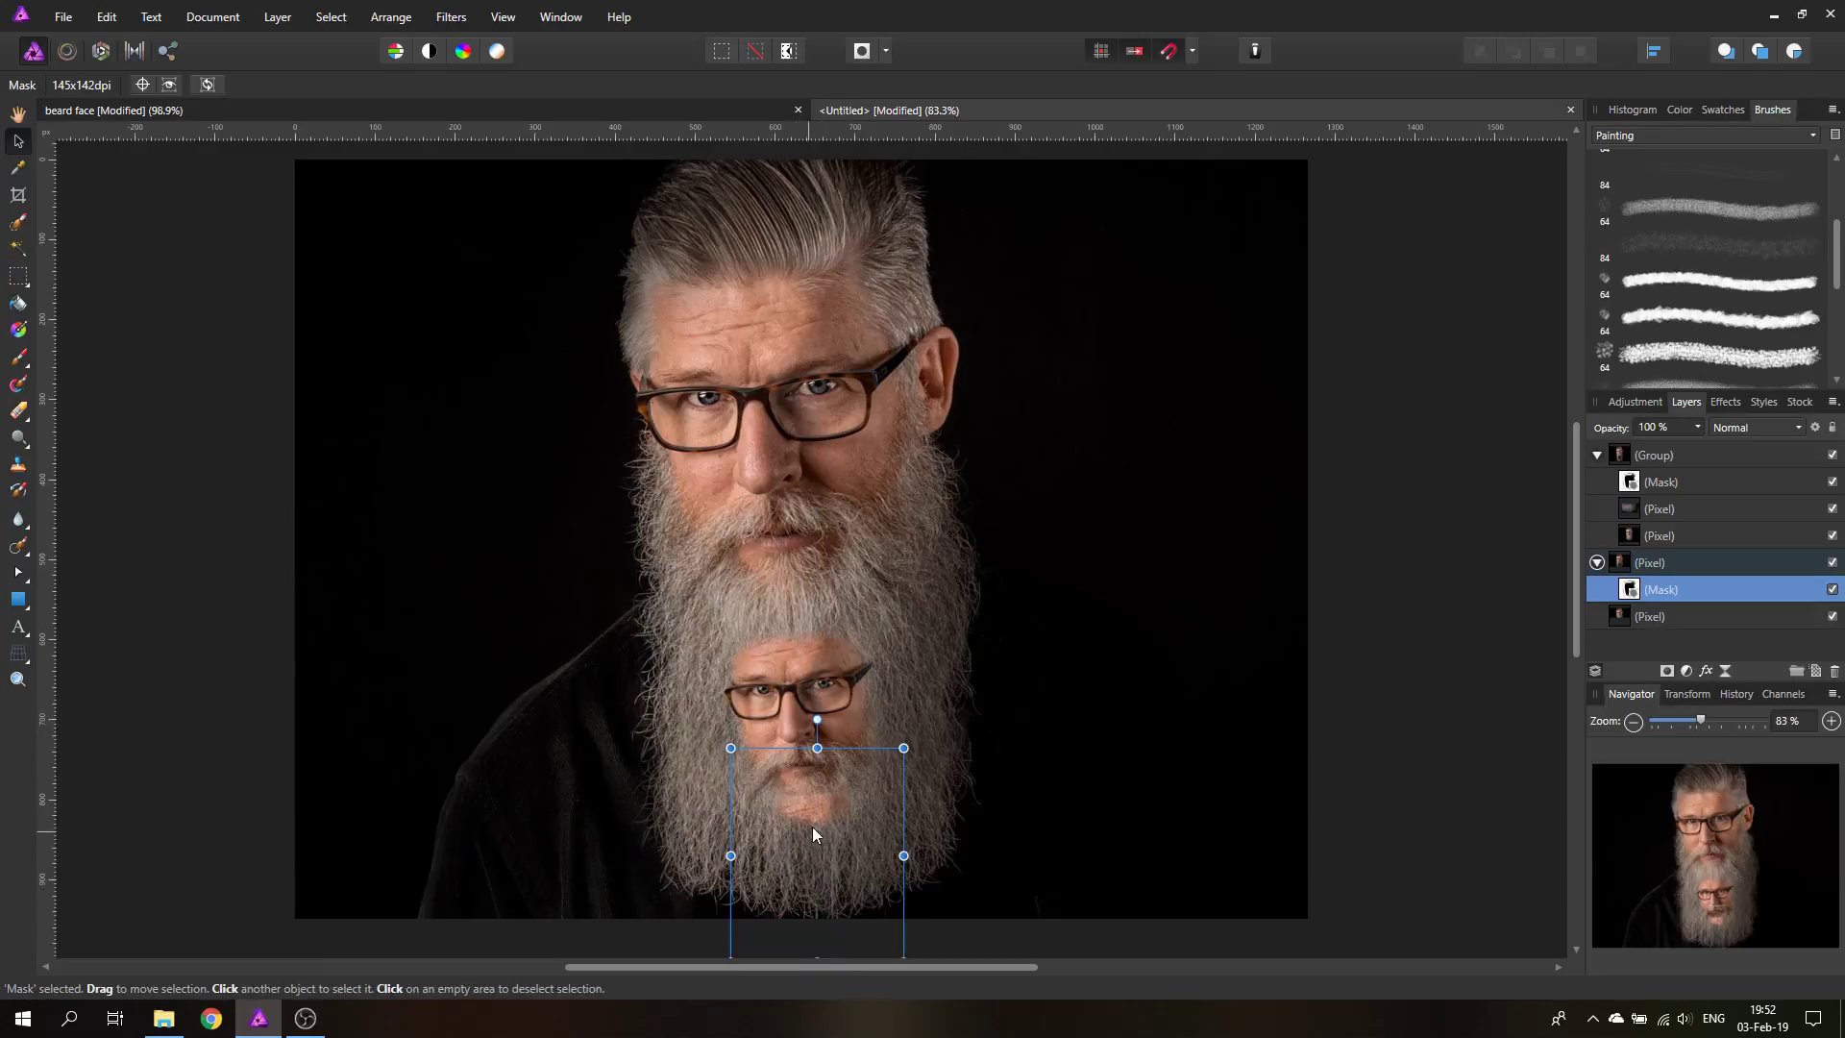
Step: Select the group's mask and choose the soft round 134 px brush from the Basic category for painting
{"action": "left_click", "coordinate": [1629, 484]}
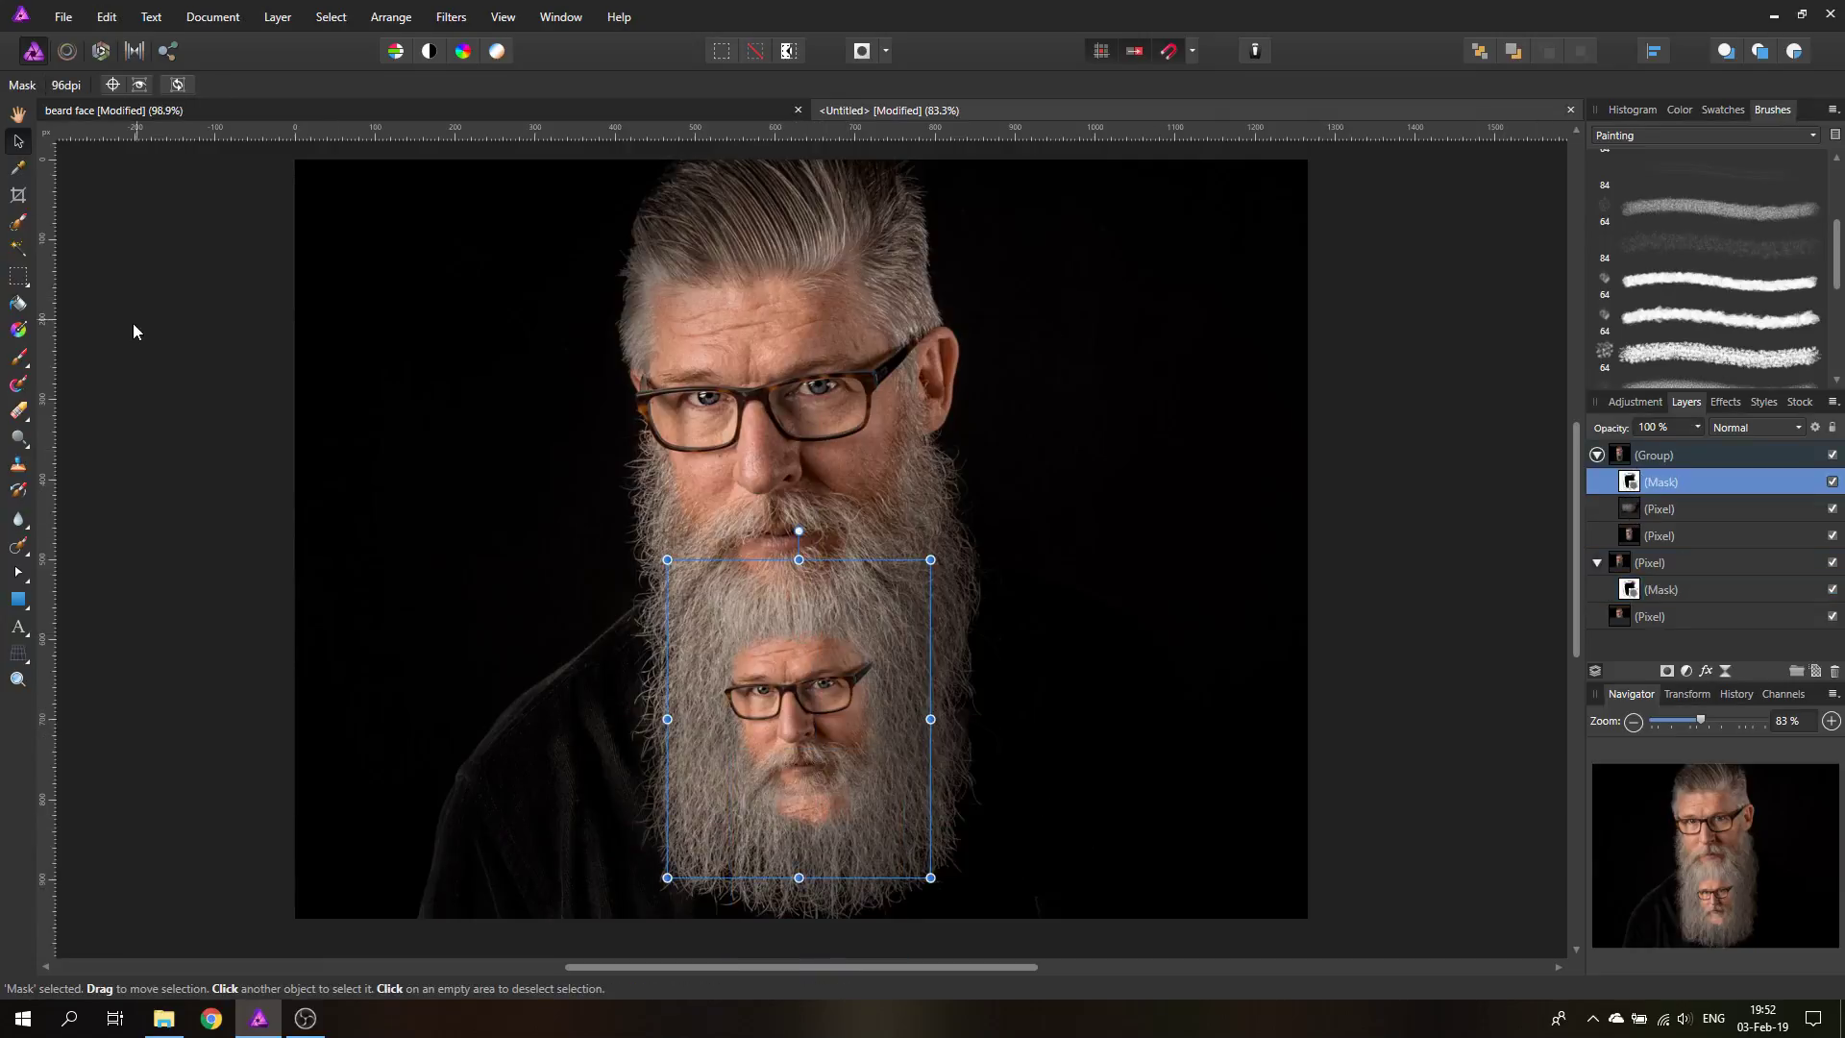
{"action": "left_click", "coordinate": [19, 359]}
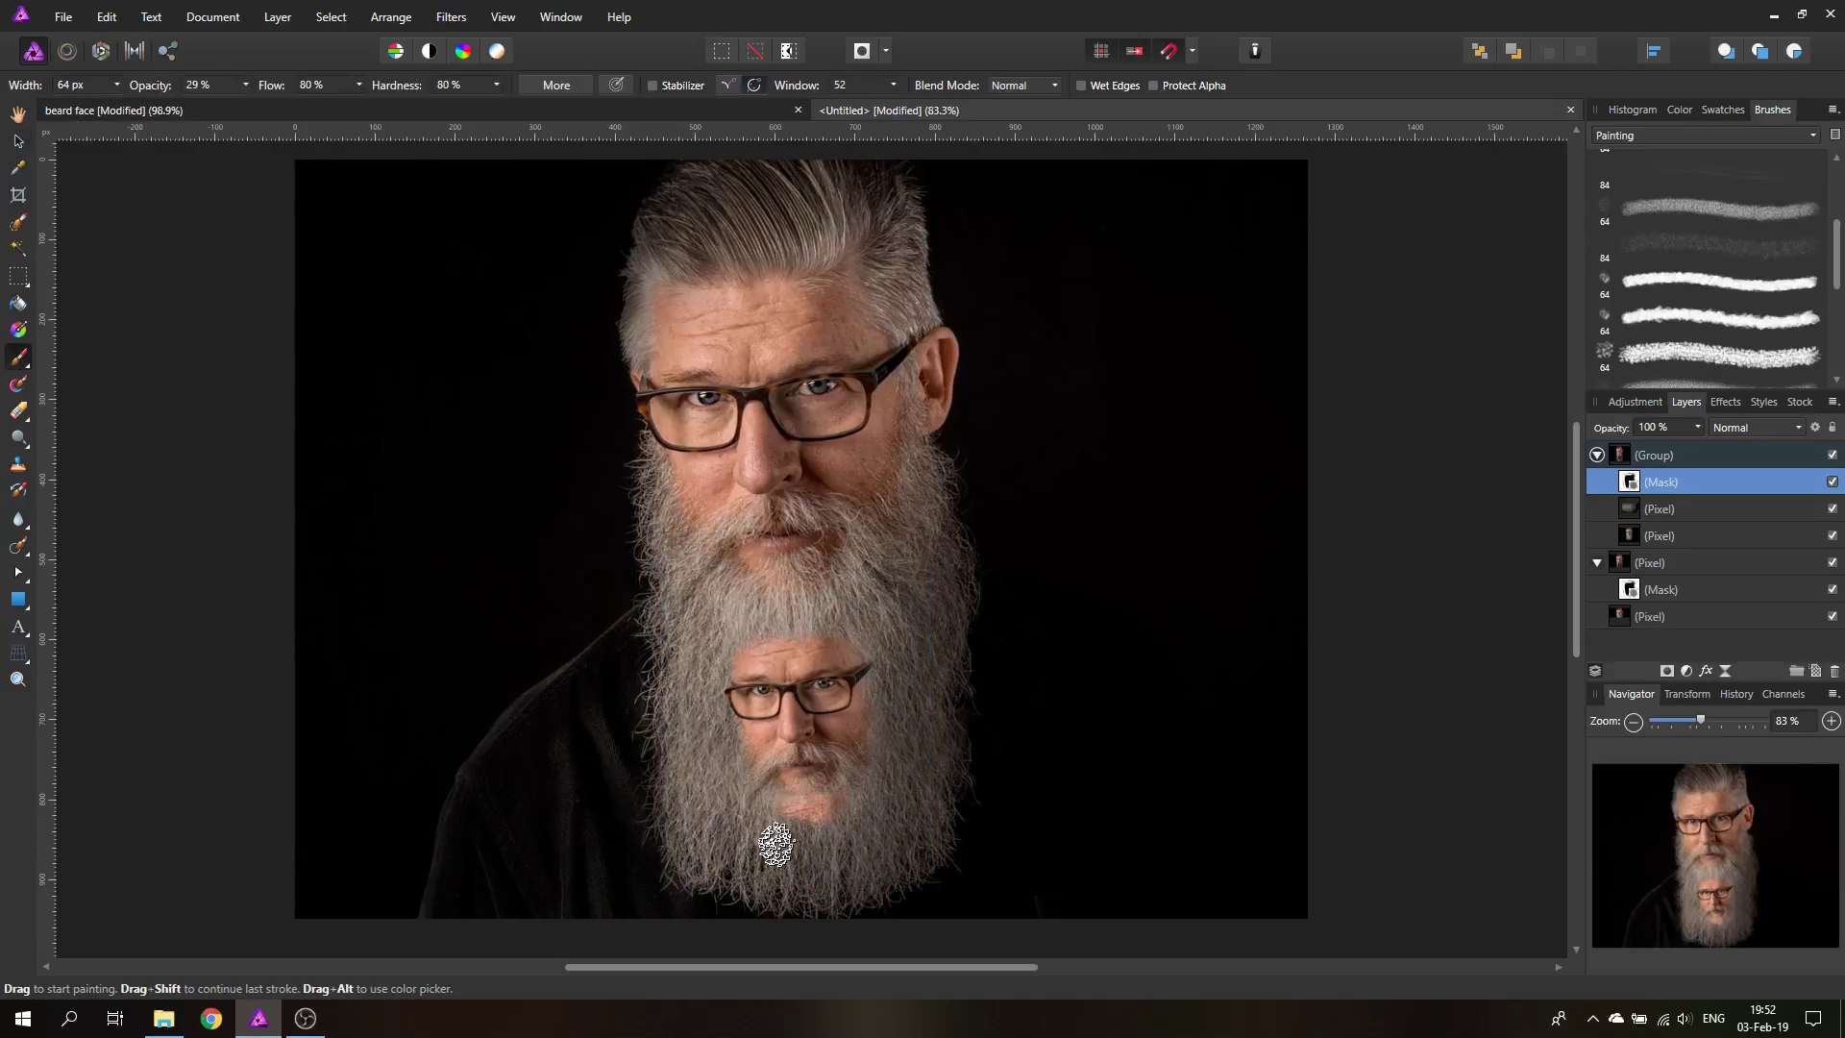
{"action": "left_click", "coordinate": [1676, 111]}
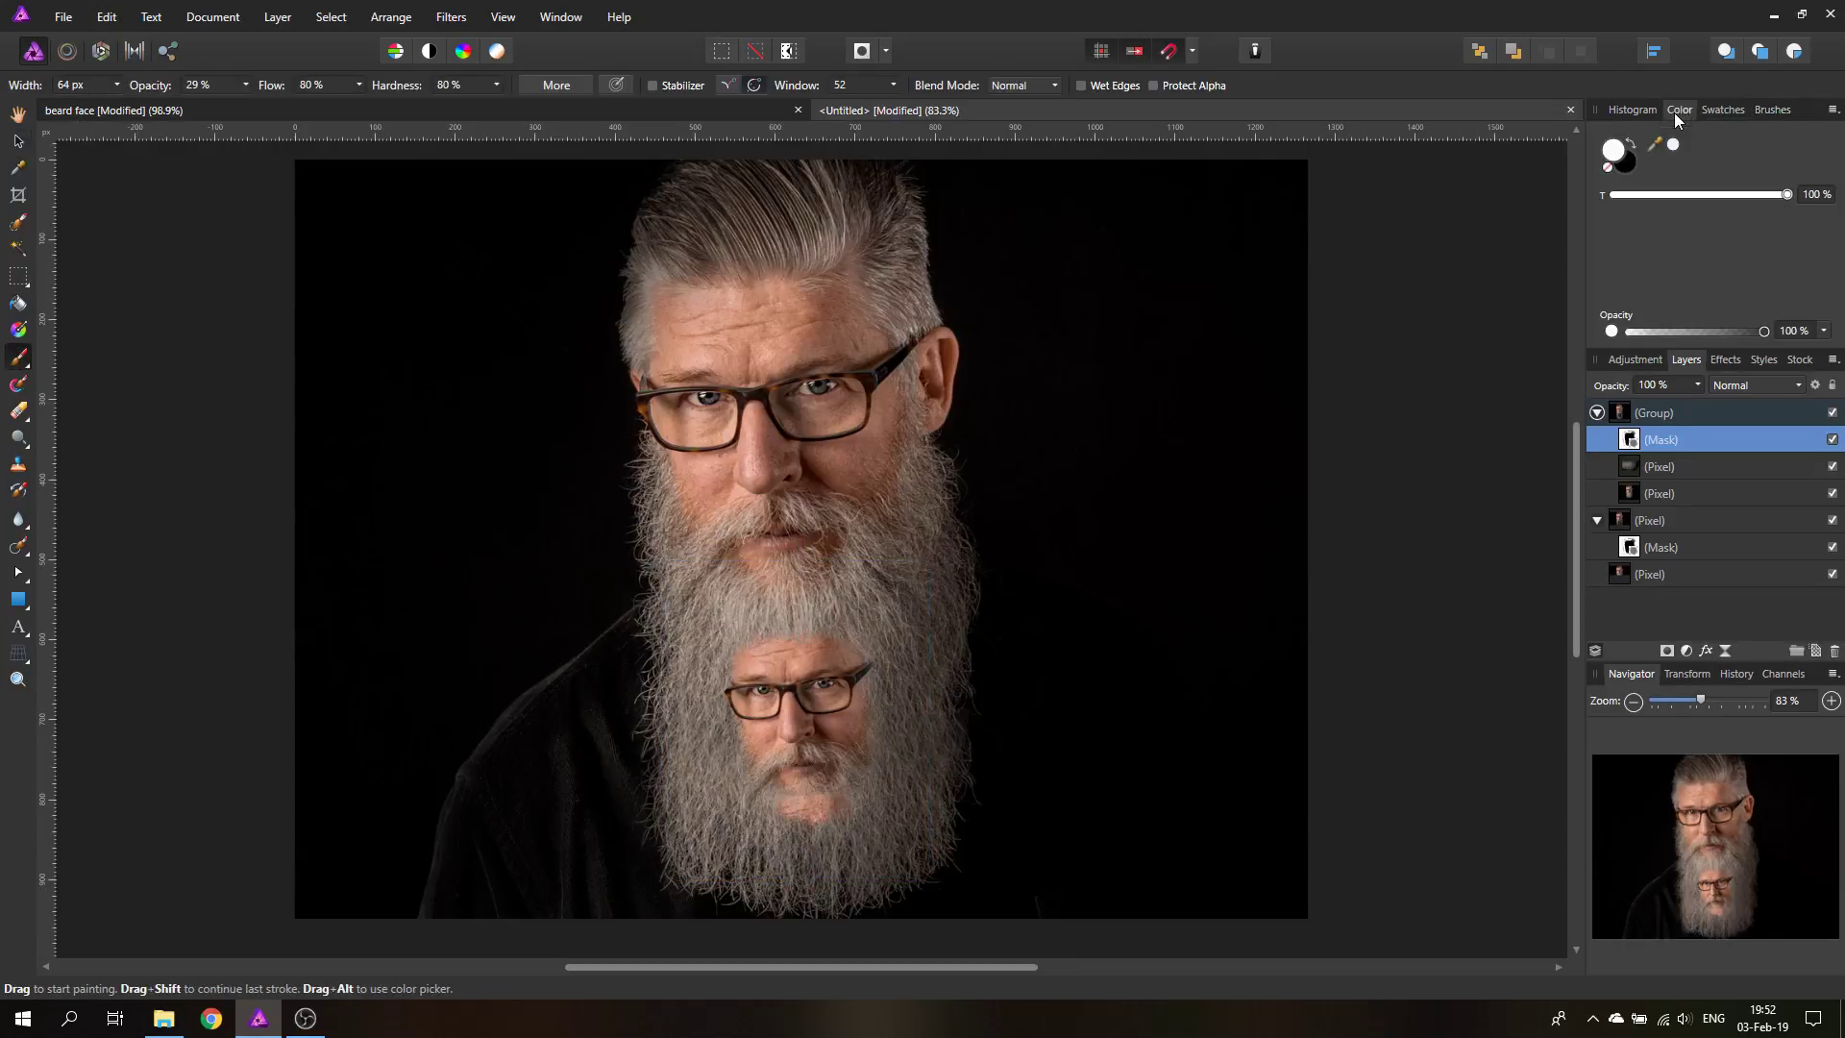
{"action": "left_click", "coordinate": [1768, 111]}
{"action": "left_click", "coordinate": [1672, 136]}
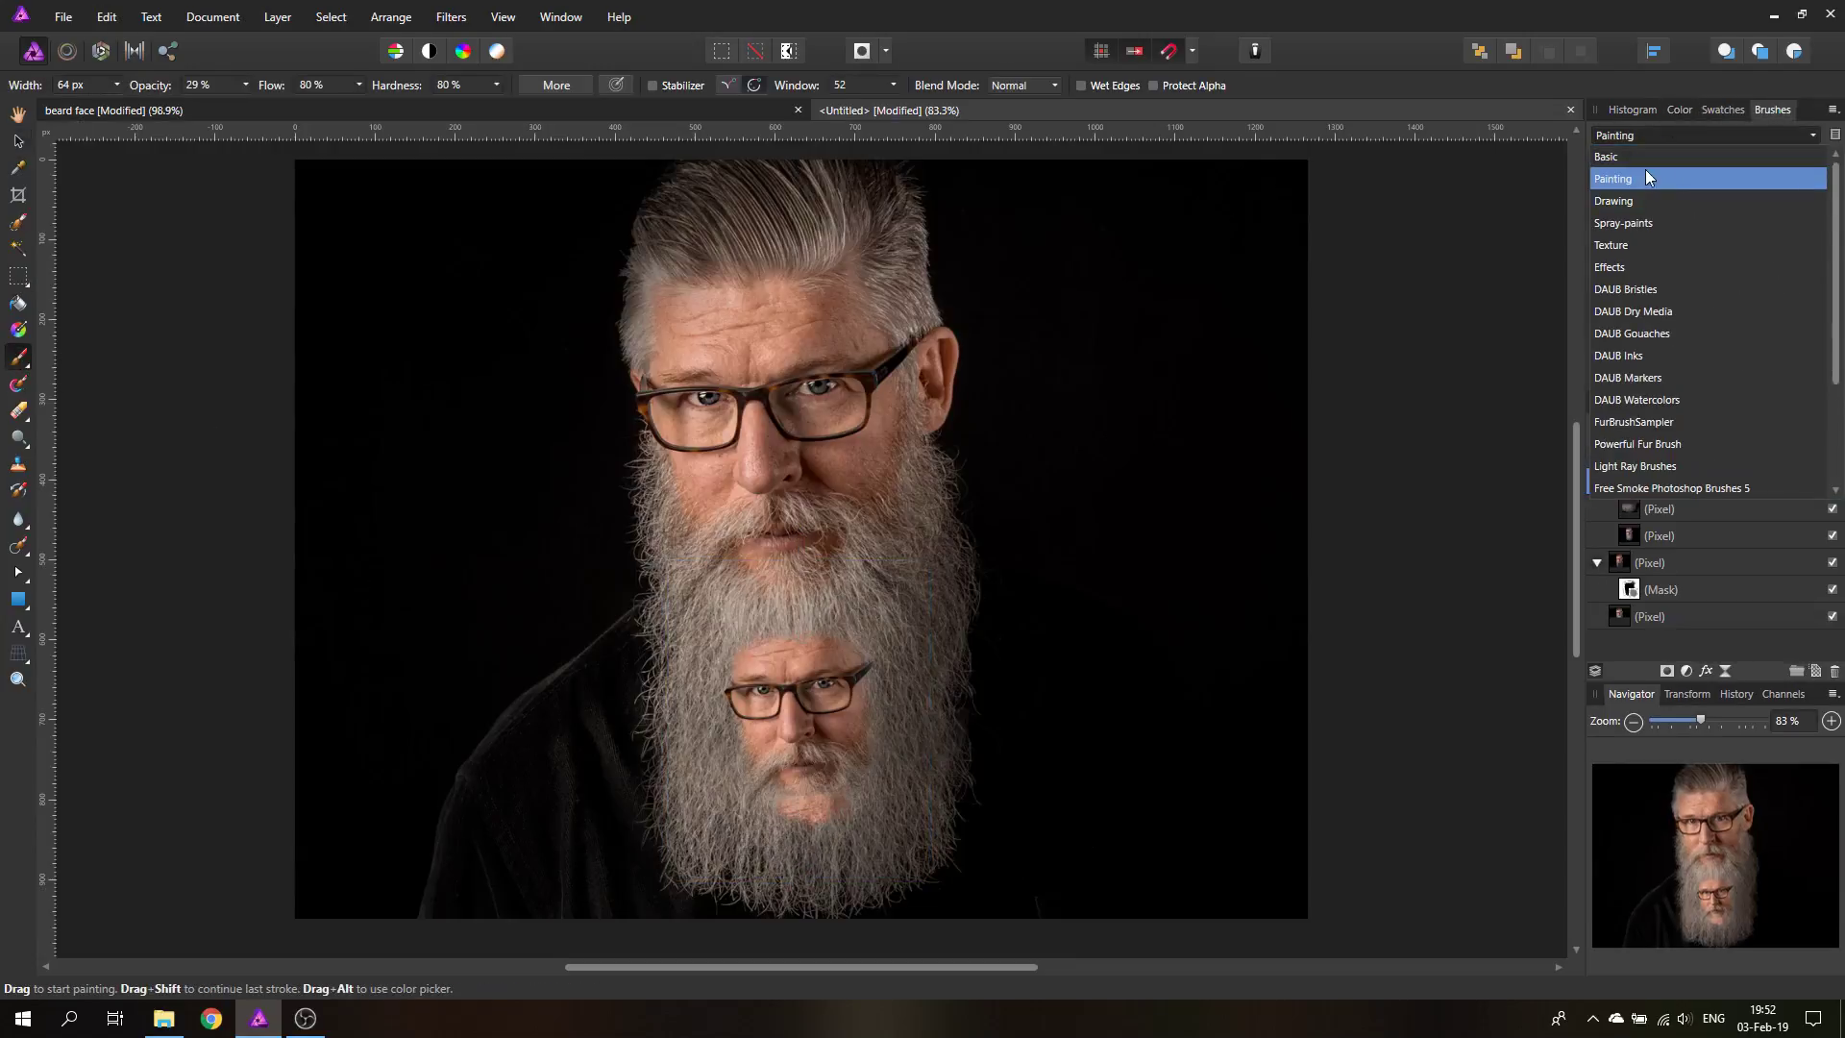
{"action": "left_click", "coordinate": [1645, 169]}
{"action": "left_click", "coordinate": [1664, 351]}
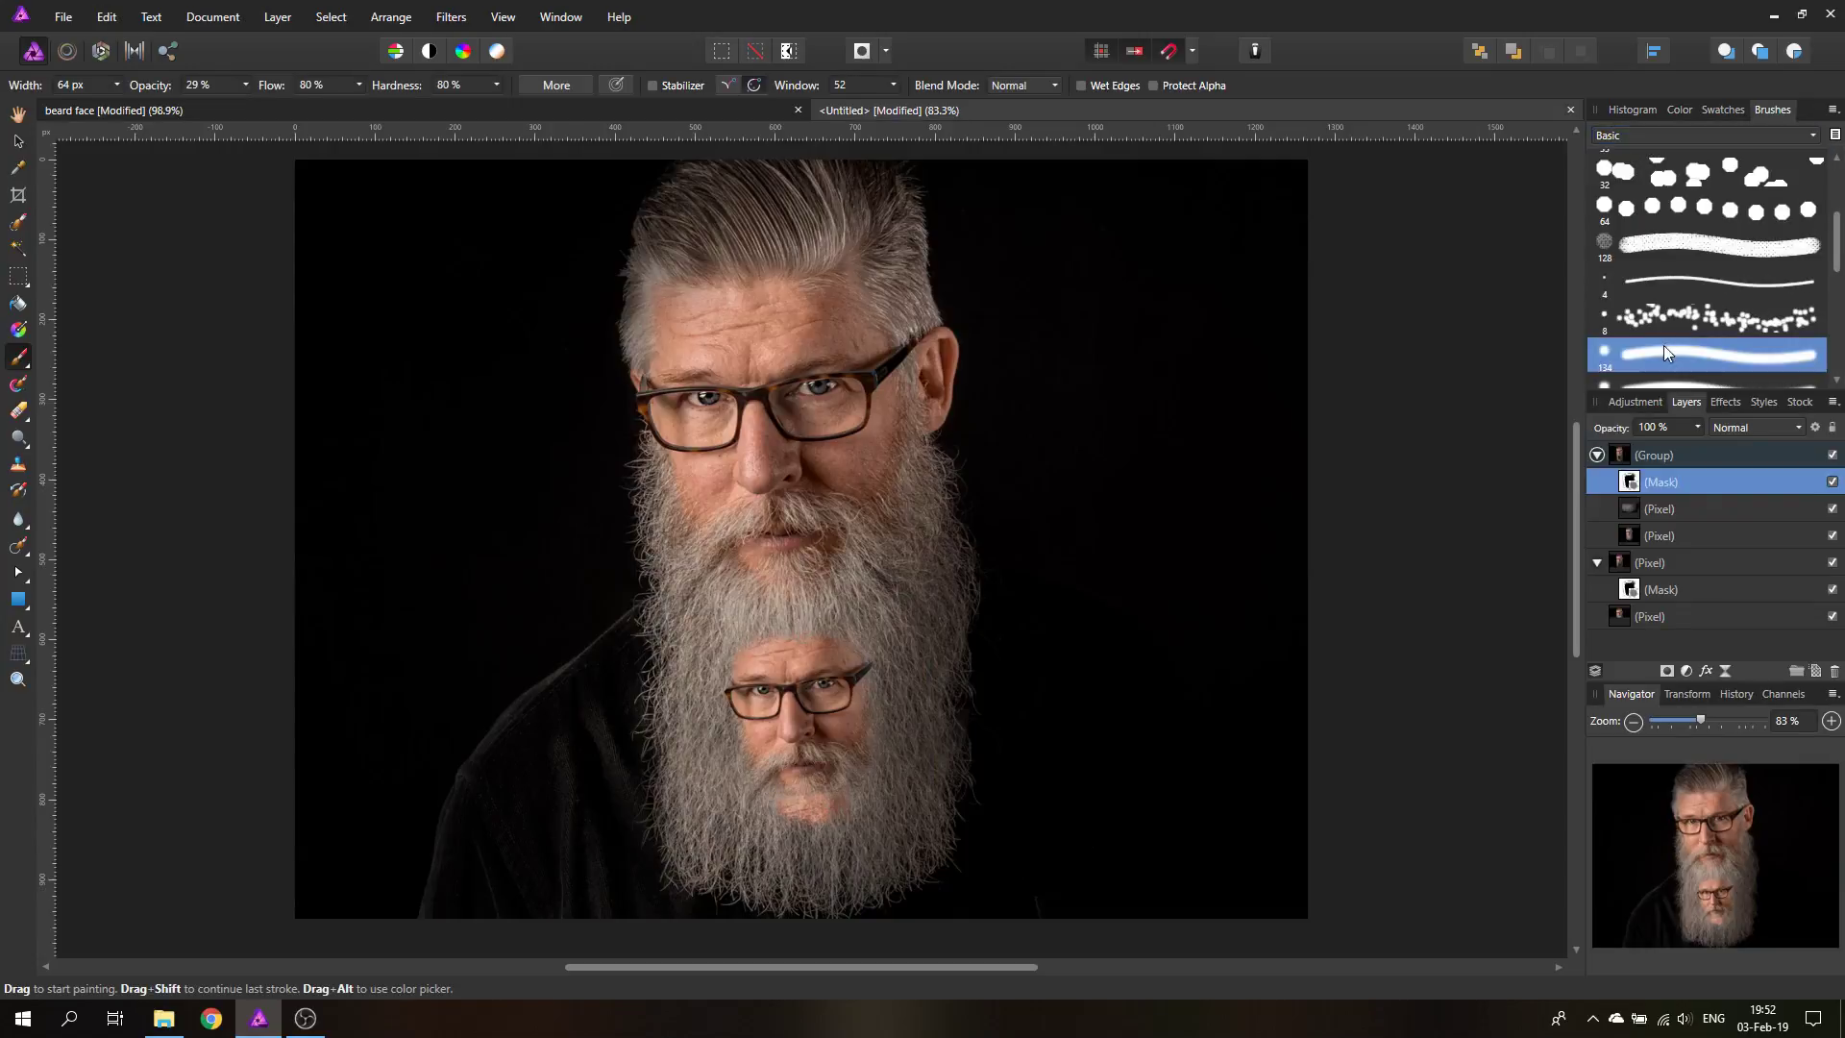
Step: Paint black on the group's mask over the lower beard to reveal the smallest face, and deselect the mask
{"action": "left_click", "coordinate": [1677, 109]}
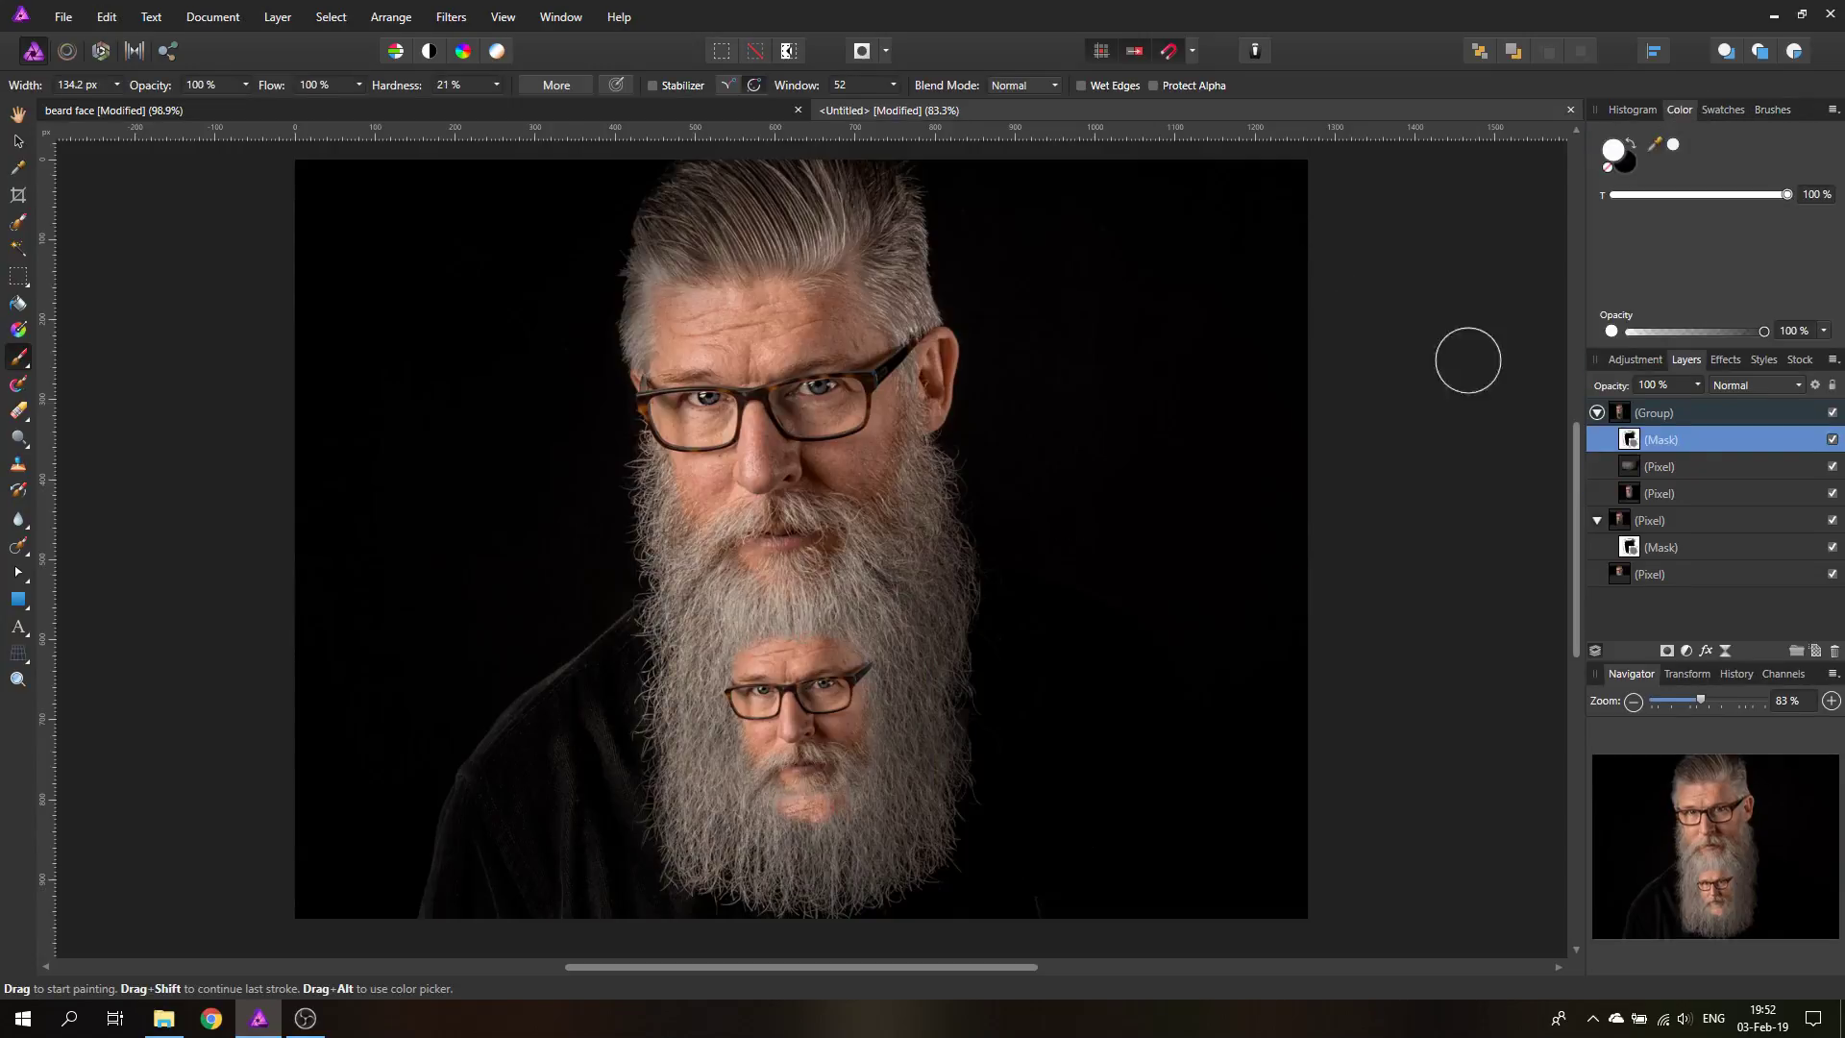
{"action": "left_click", "coordinate": [1627, 149]}
{"action": "mouse_move", "coordinate": [762, 873]}
{"action": "left_mouse_down"}
{"action": "mouse_move", "coordinate": [801, 828]}
{"action": "mouse_move", "coordinate": [815, 909]}
{"action": "mouse_move", "coordinate": [830, 808]}
{"action": "mouse_move", "coordinate": [843, 897]}
{"action": "mouse_move", "coordinate": [786, 822]}
{"action": "mouse_move", "coordinate": [794, 903]}
{"action": "mouse_move", "coordinate": [791, 824]}
{"action": "mouse_move", "coordinate": [831, 820]}
{"action": "mouse_move", "coordinate": [793, 824]}
{"action": "mouse_move", "coordinate": [808, 811]}
{"action": "mouse_move", "coordinate": [797, 848]}
{"action": "mouse_move", "coordinate": [844, 856]}
{"action": "mouse_move", "coordinate": [827, 893]}
{"action": "mouse_move", "coordinate": [788, 833]}
{"action": "mouse_move", "coordinate": [823, 877]}
{"action": "left_mouse_up"}
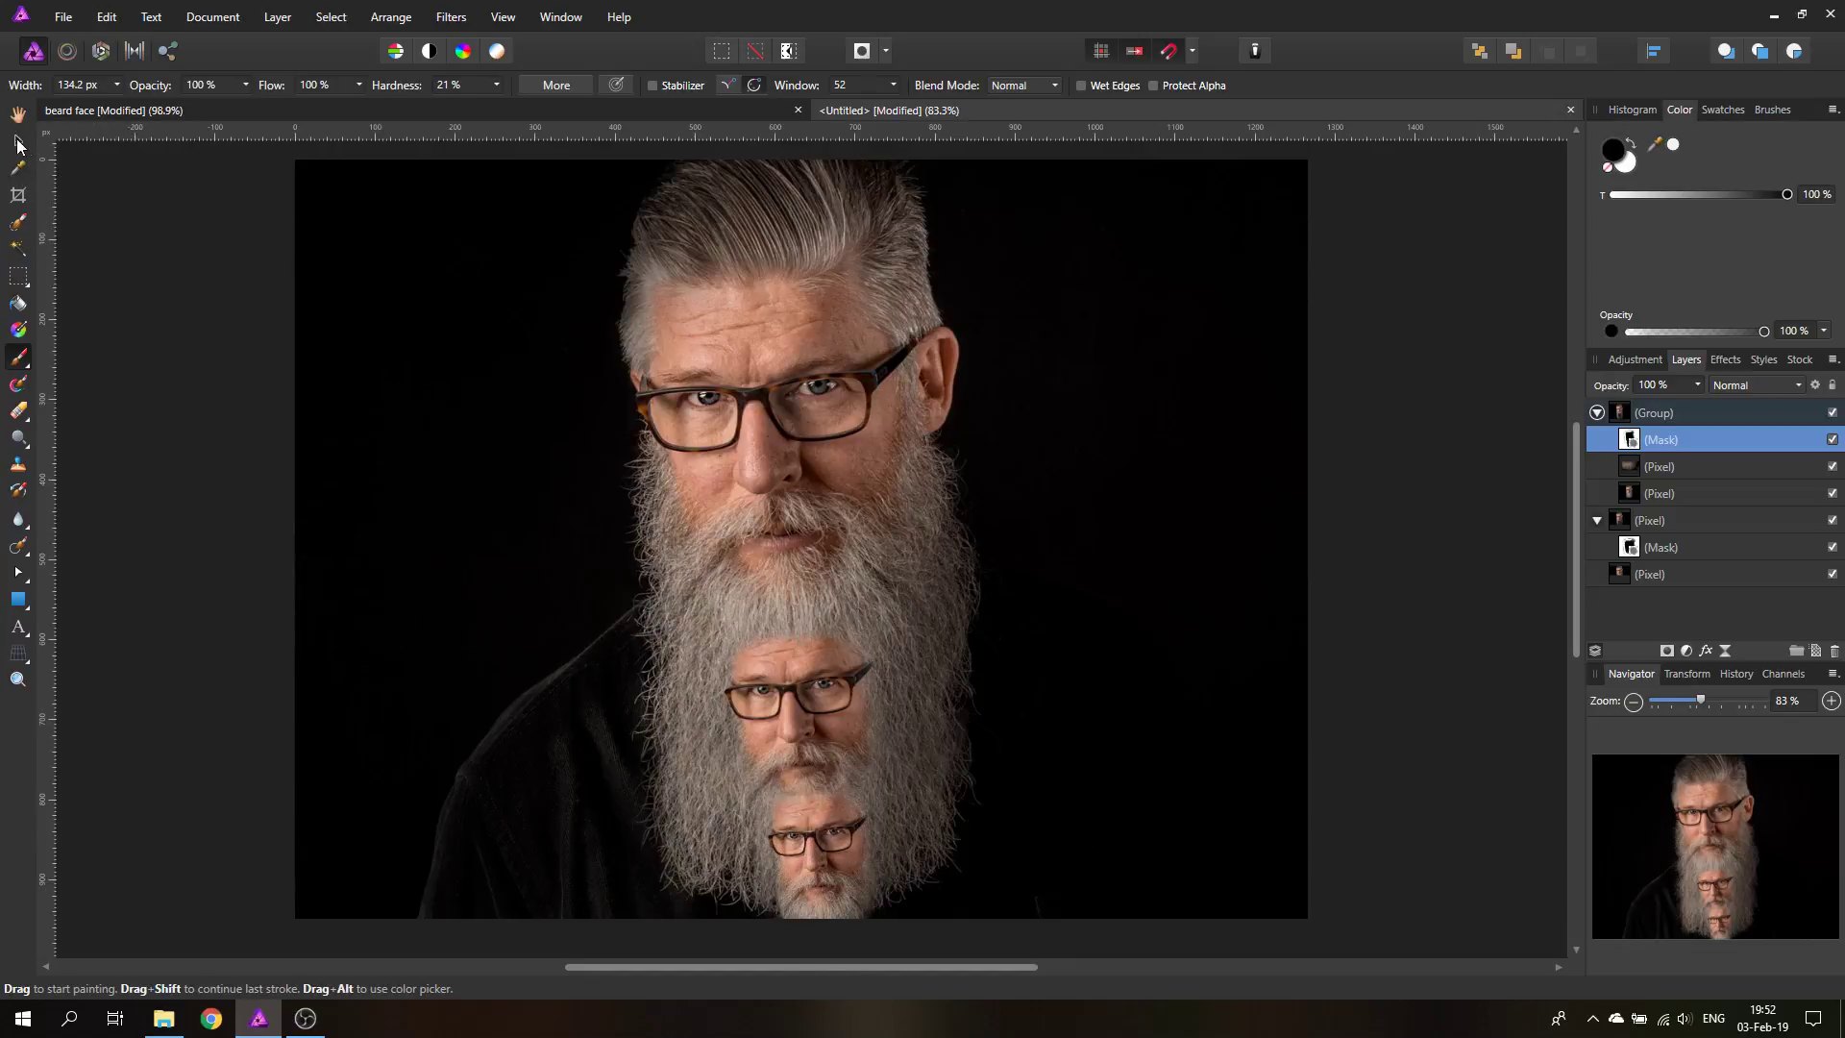
{"action": "key", "text": "v"}
{"action": "left_click", "coordinate": [190, 607]}
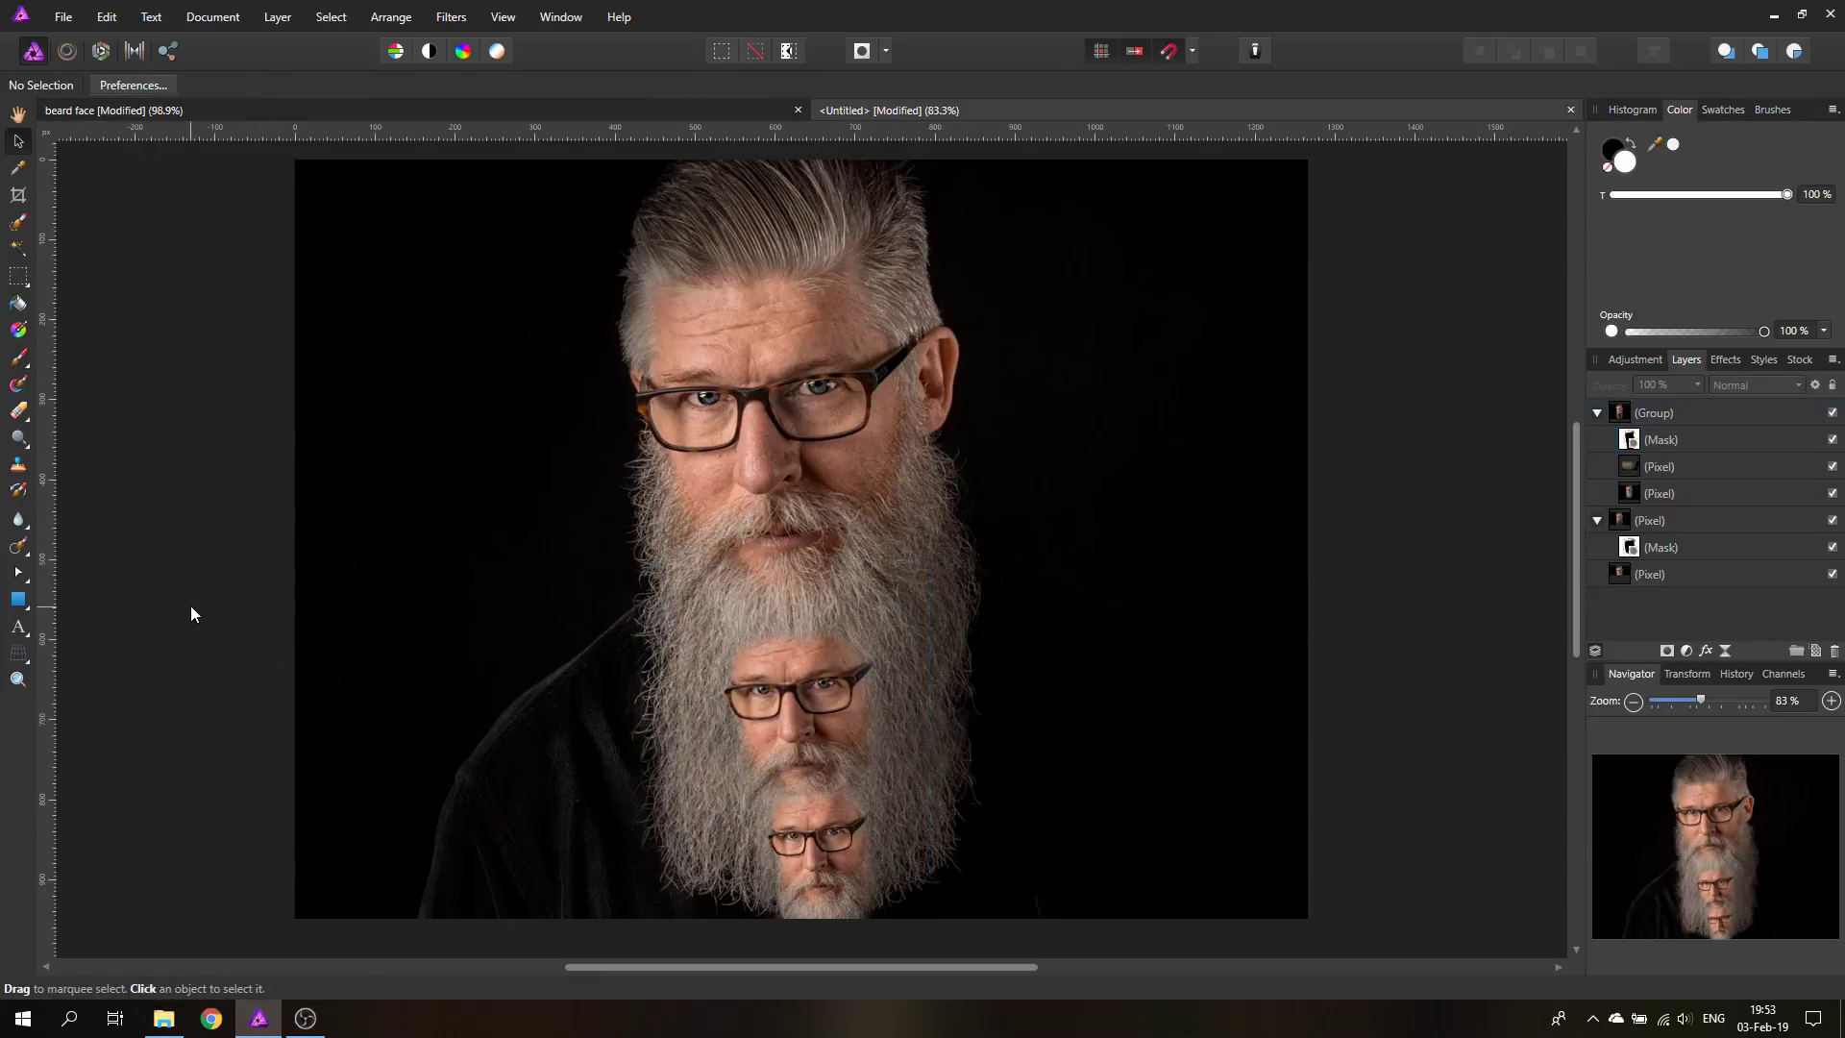
Step: Select the smallest face's pixel layer with its nested mask, nudge both slightly down and left, and deselect them
{"action": "left_click", "coordinate": [1631, 549]}
{"action": "left_click", "coordinate": [1622, 571], "text": "shift"}
{"action": "left_click", "coordinate": [1642, 577]}
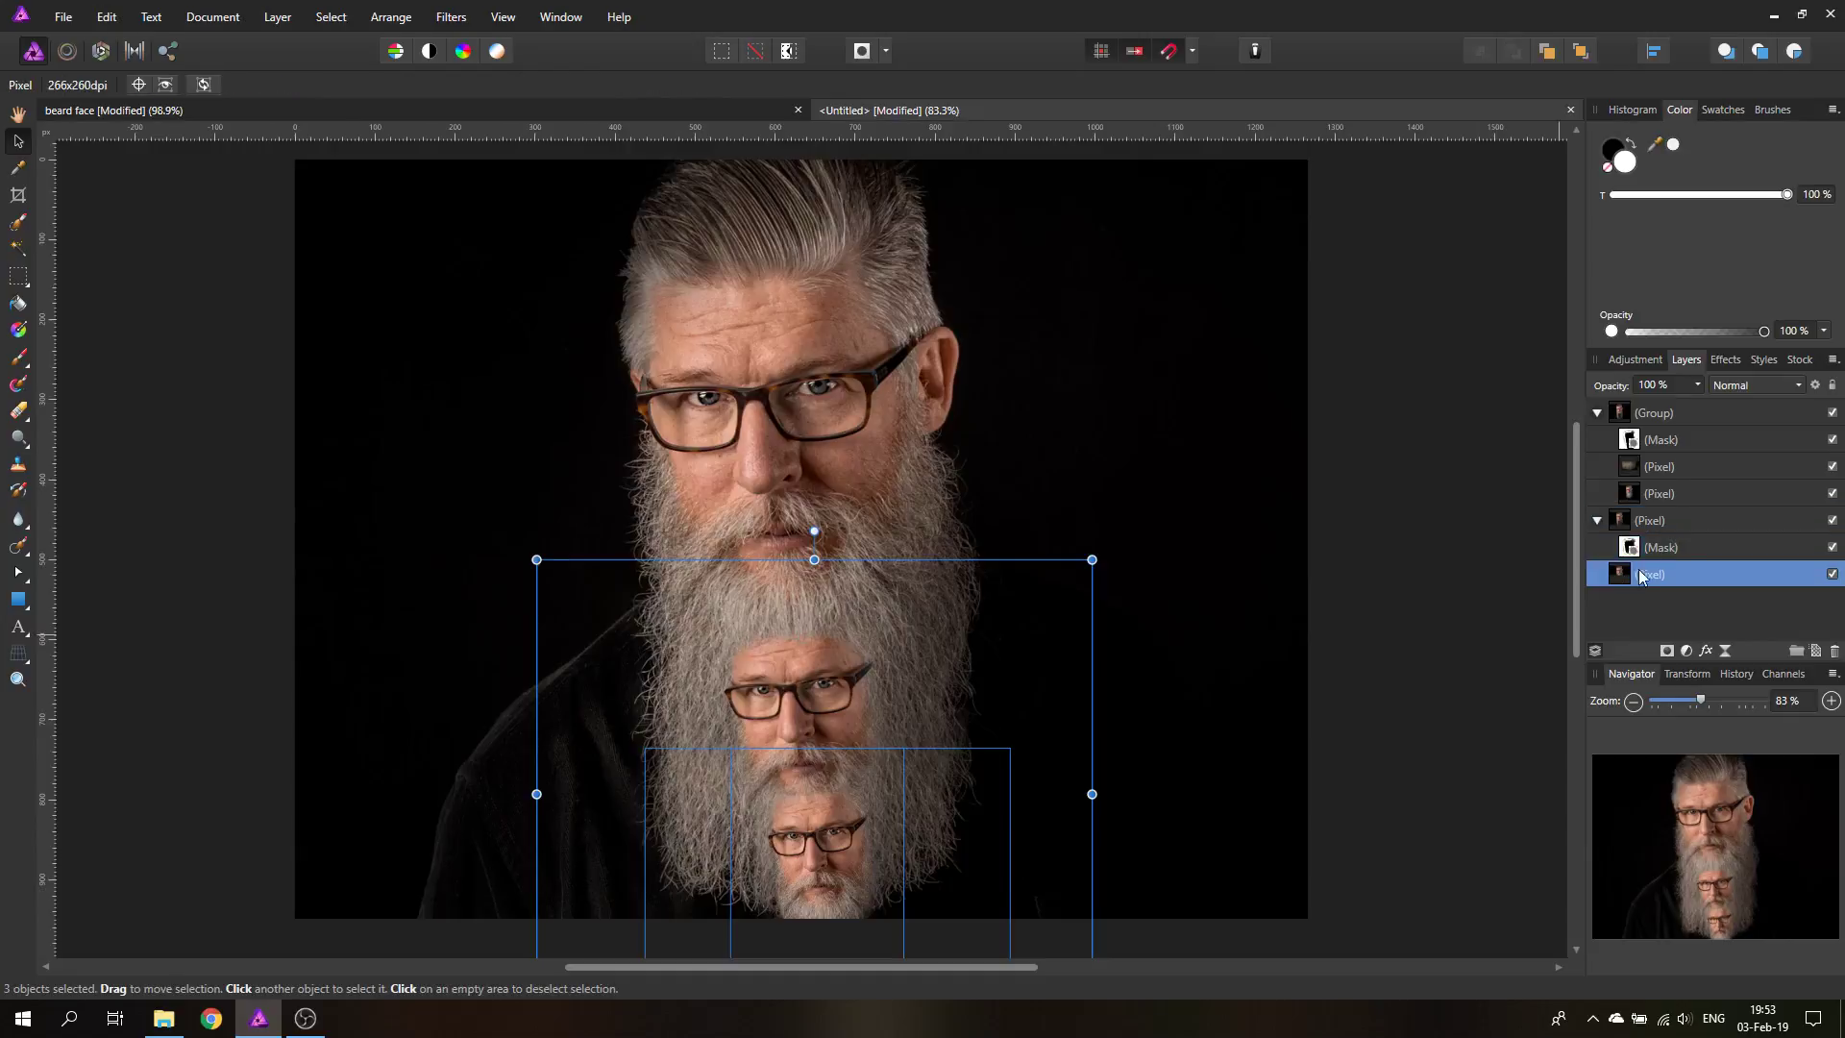
{"action": "left_click", "coordinate": [1681, 547], "text": "shift"}
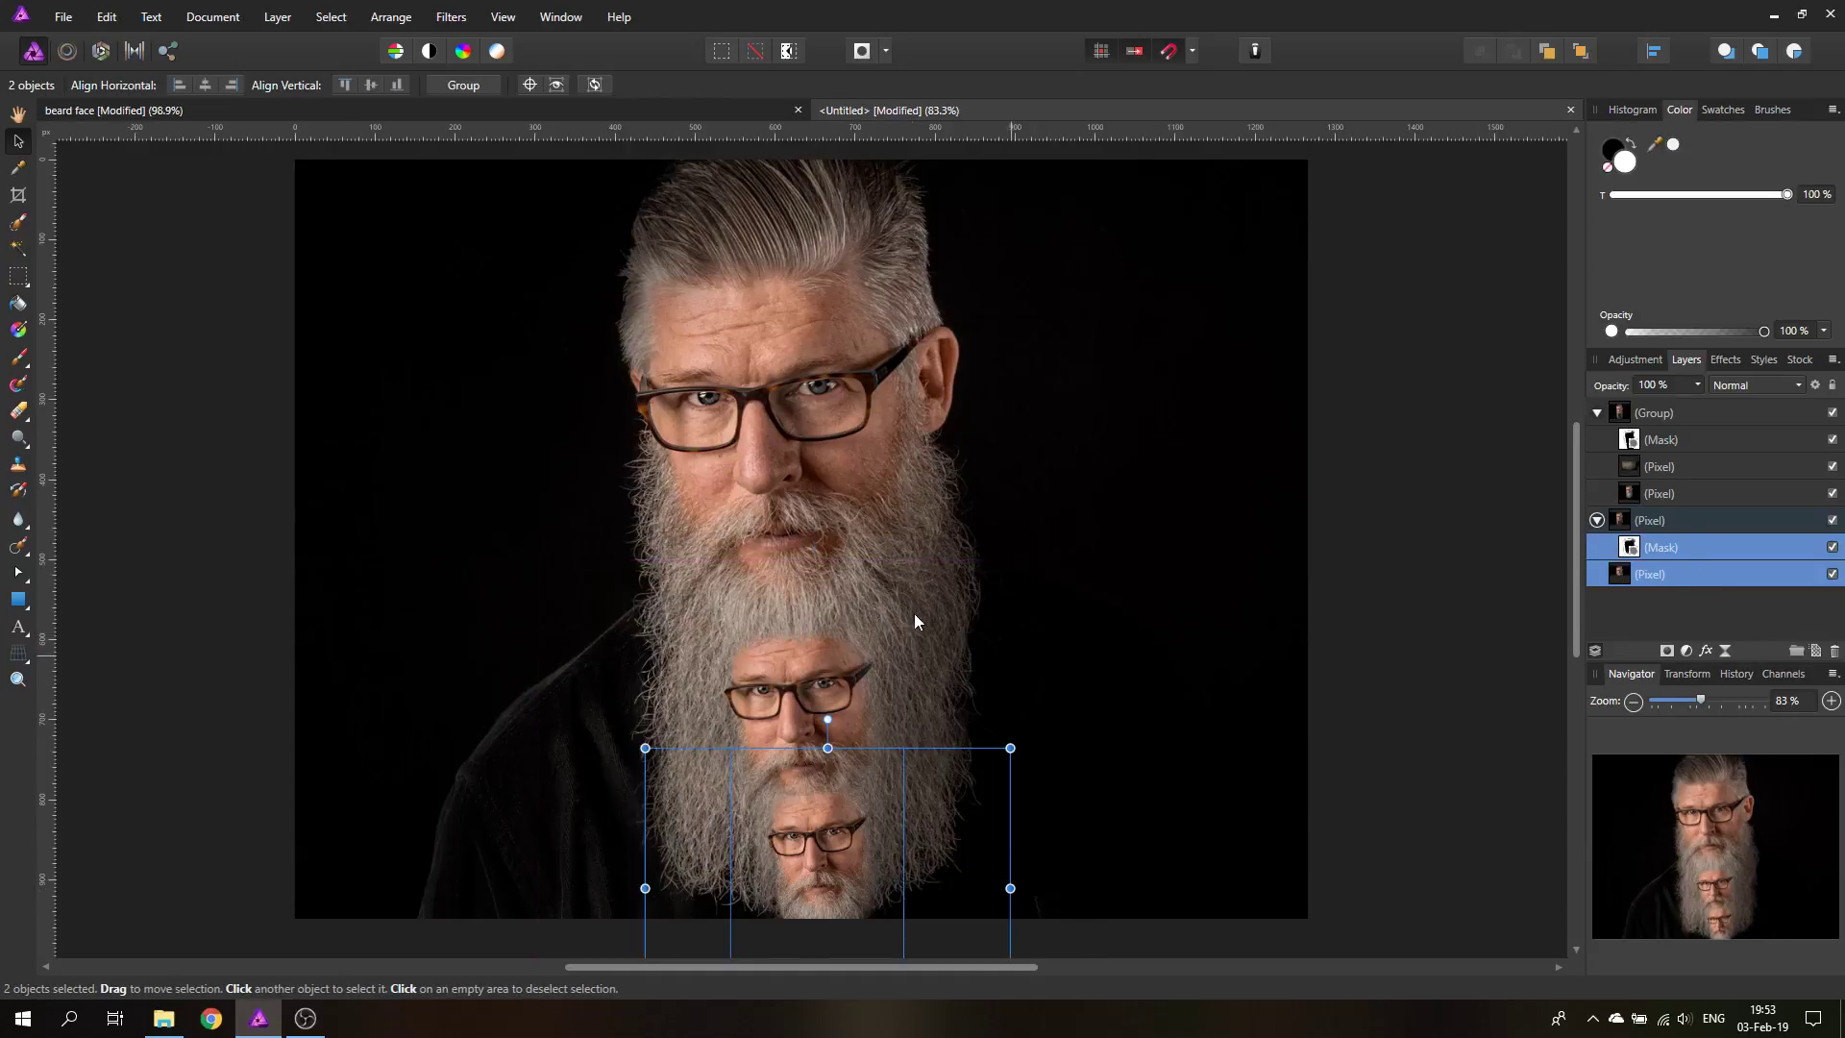
{"action": "key", "text": "Down"}
{"action": "key", "text": "Down"}
{"action": "key", "text": "Down"}
{"action": "key", "text": "Down"}
{"action": "key", "text": "Down"}
{"action": "key", "text": "Down"}
{"action": "key", "text": "Down"}
{"action": "key", "text": "Down"}
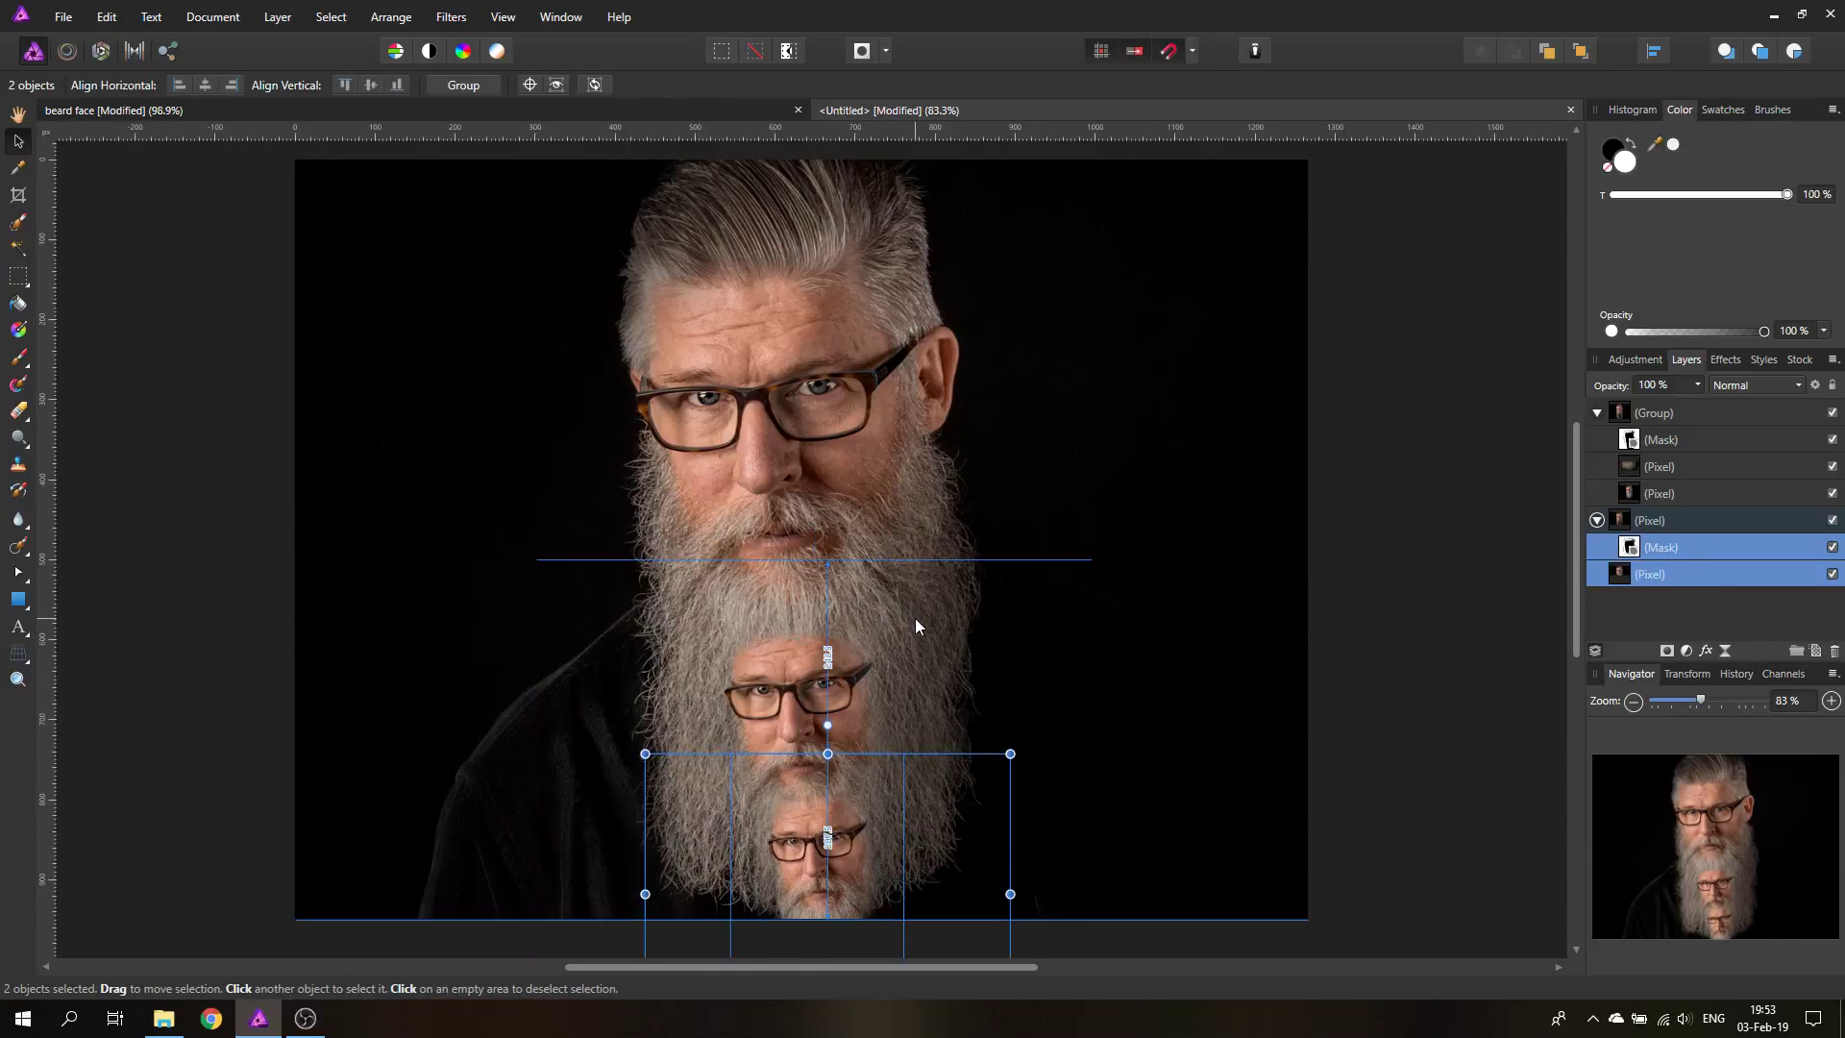
{"action": "key", "text": "Up"}
{"action": "key", "text": "Up"}
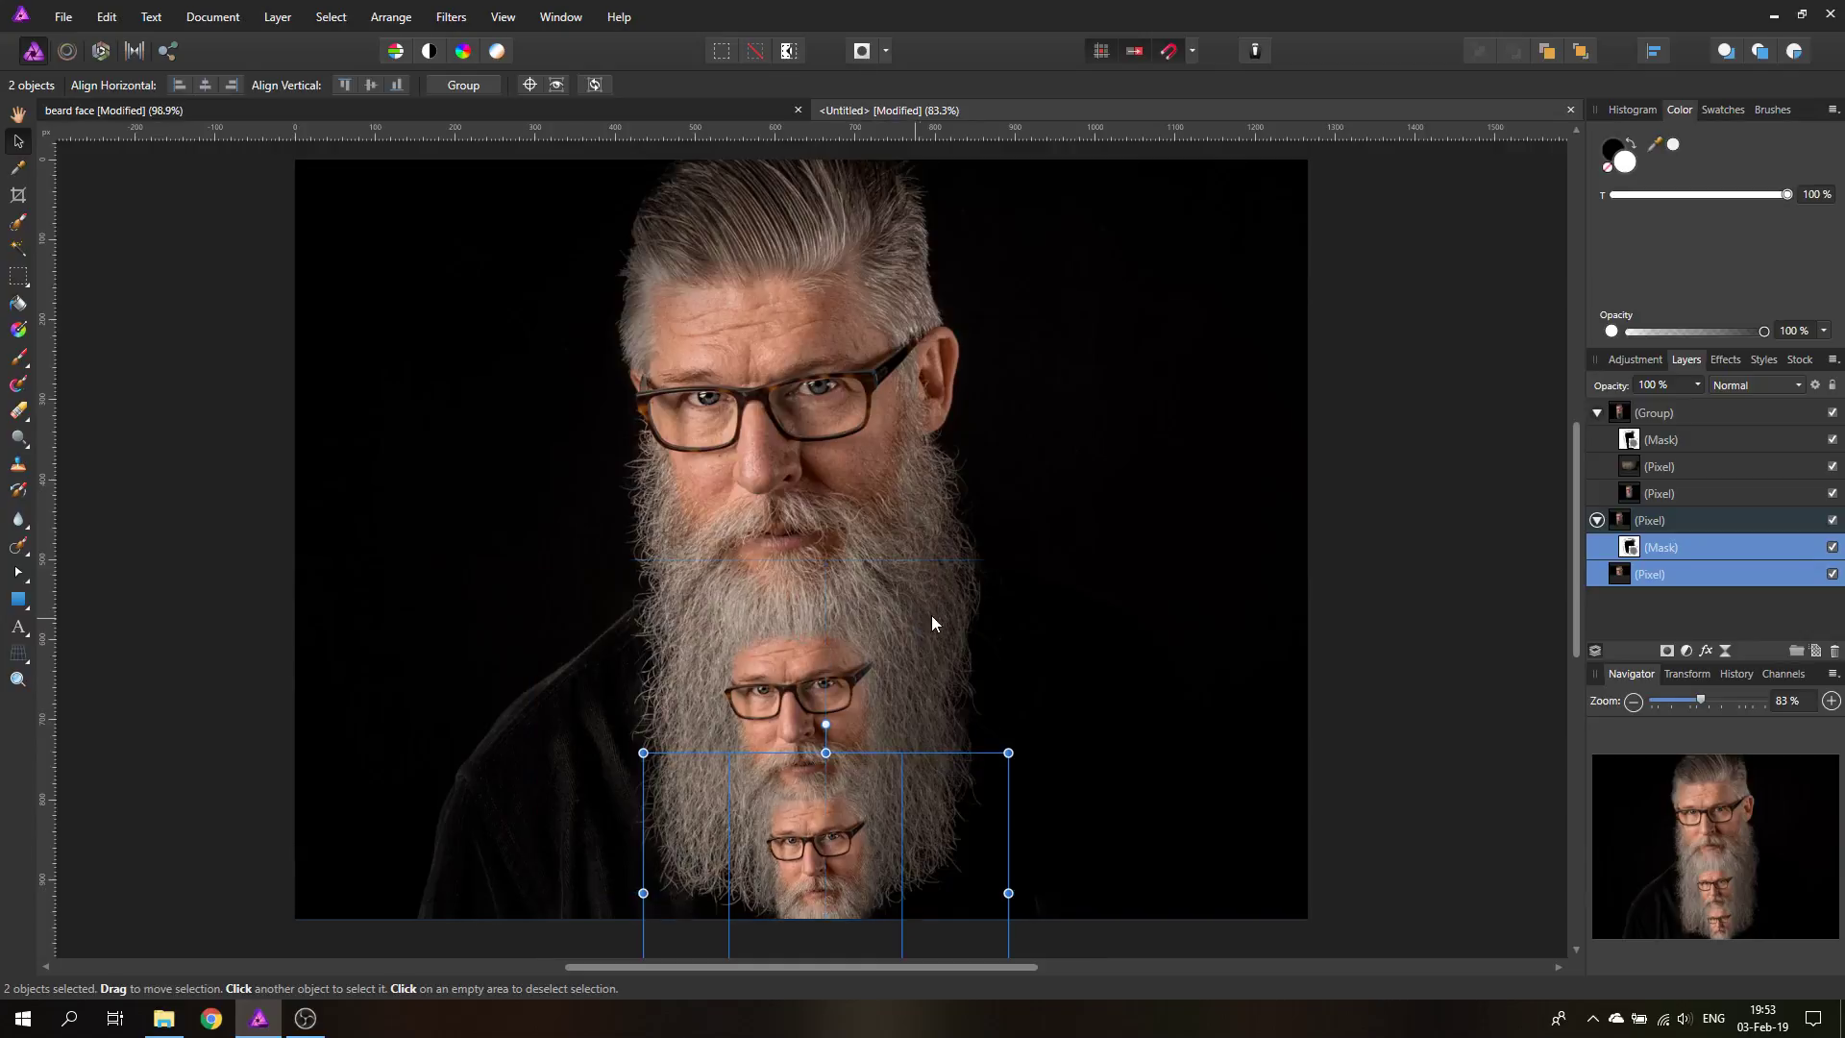
{"action": "left_click", "coordinate": [1424, 554]}
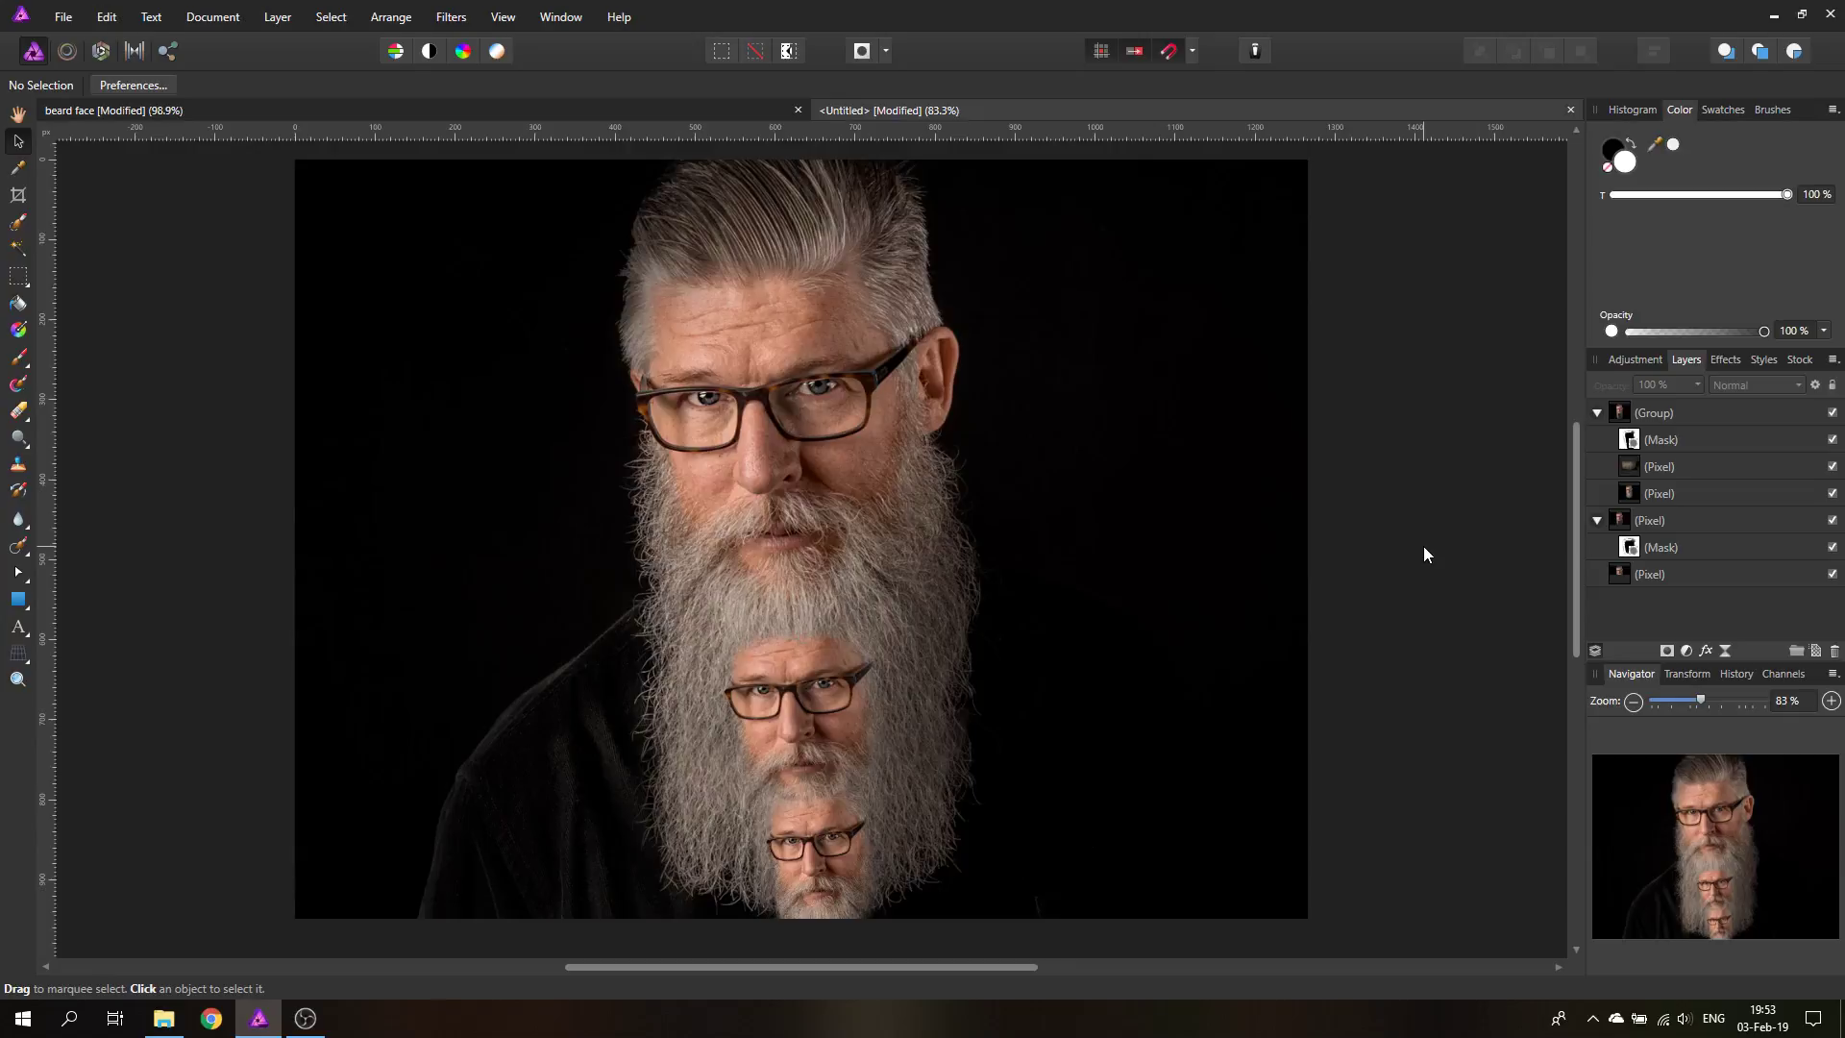
Step: Switch to the beard face document to view the first composite
{"action": "left_click", "coordinate": [632, 111]}
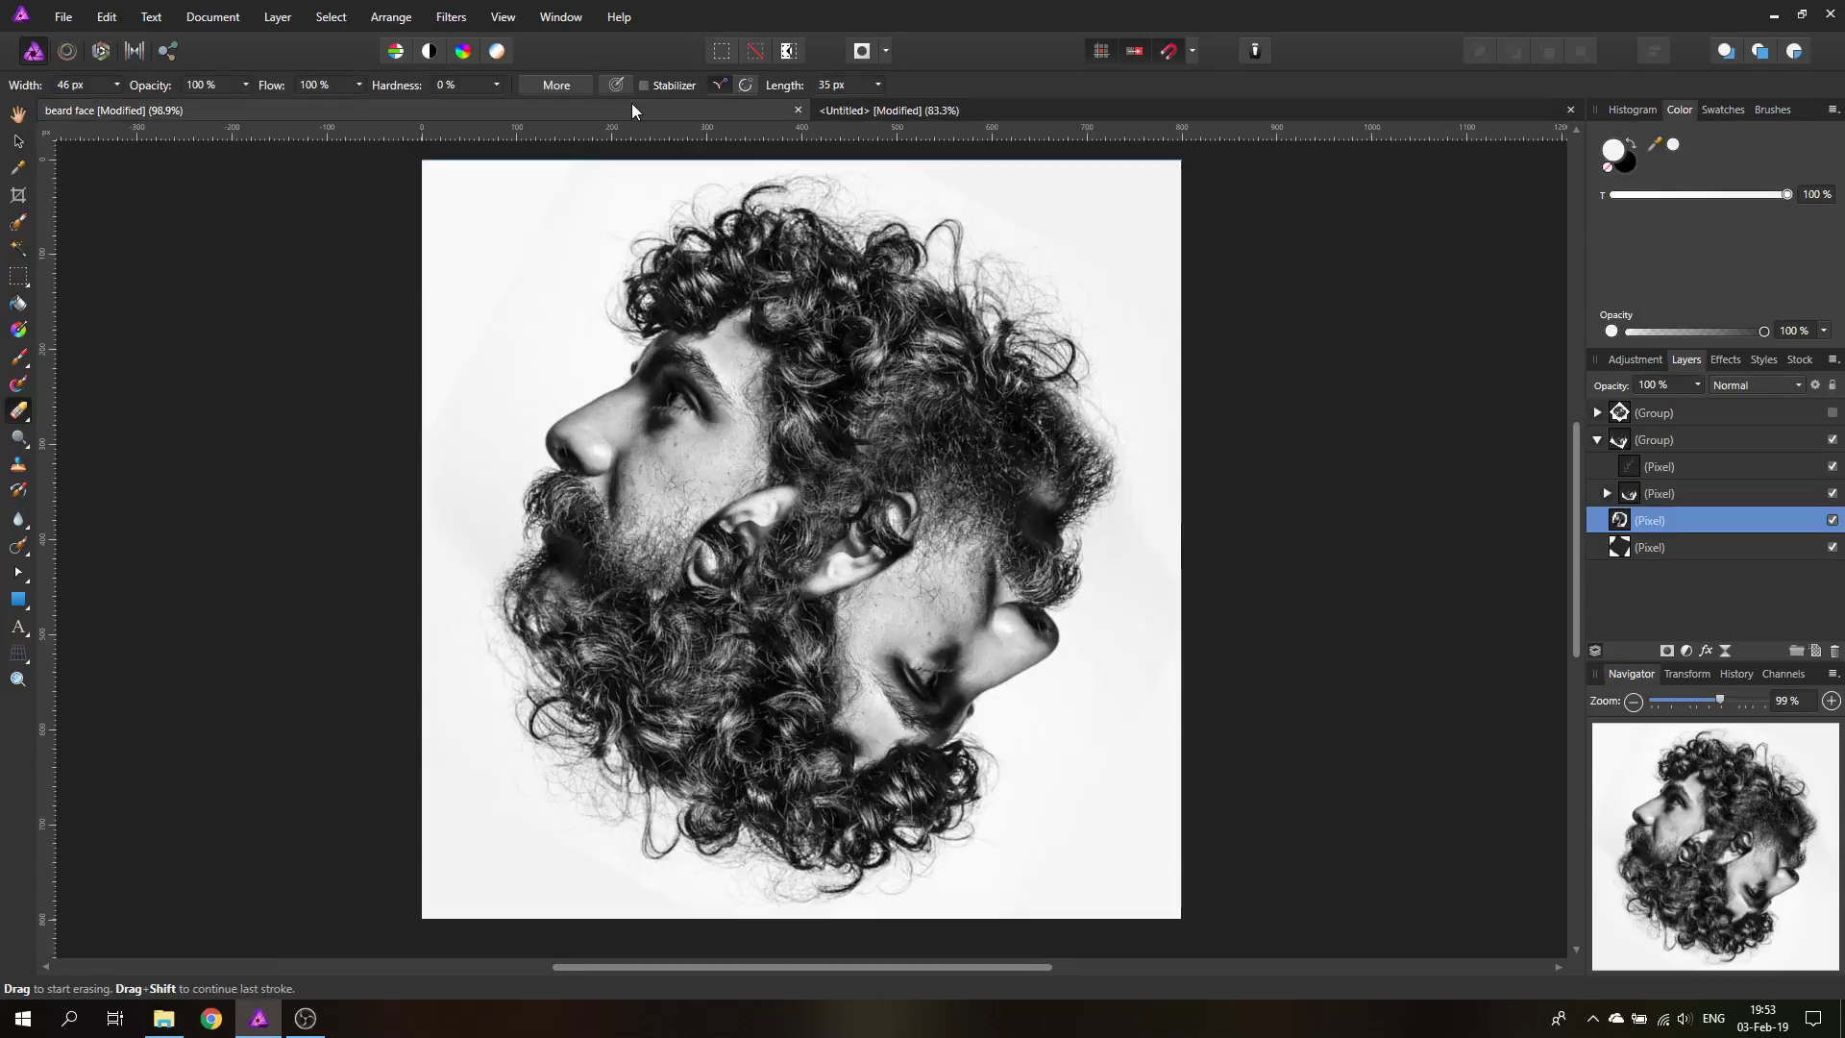